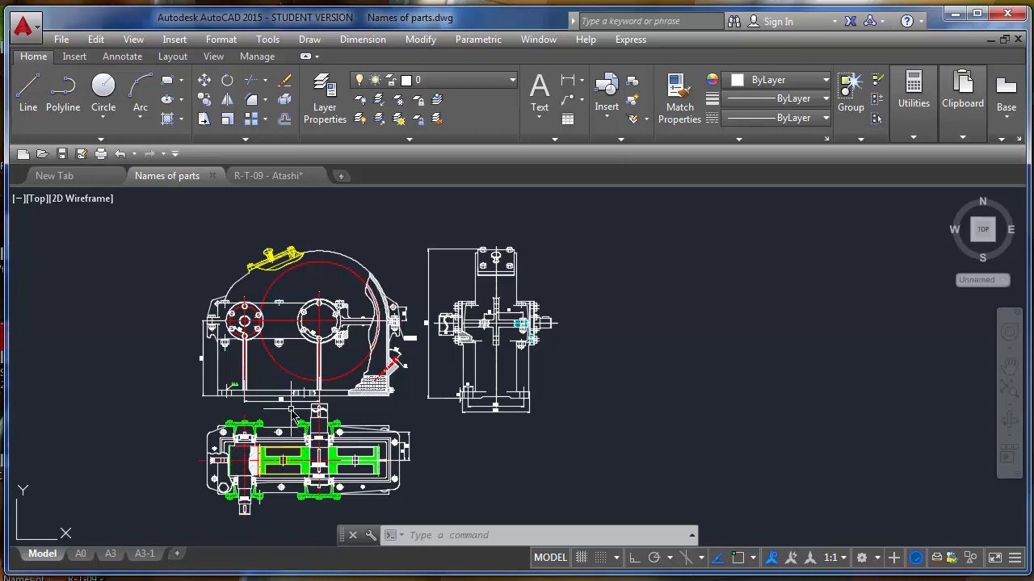
Open the reference document 英文指导书新2014-11-23 in Word and look up its dimensioned gear reducer assembly drawing.
scroll(293, 416, up, 6)
scroll(286, 415, down, 4)
scroll(291, 417, down, 2)
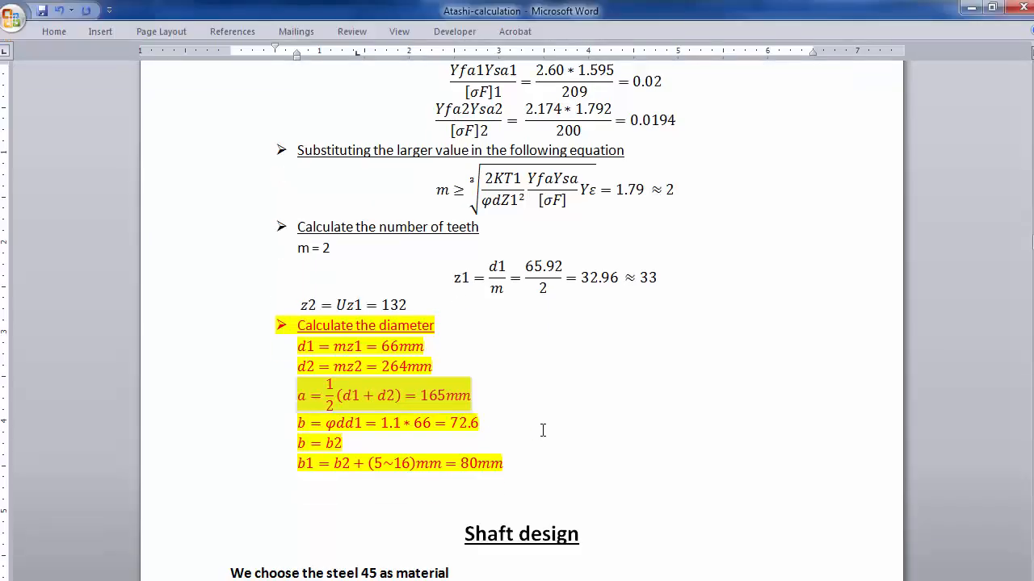
right_click(0, 202)
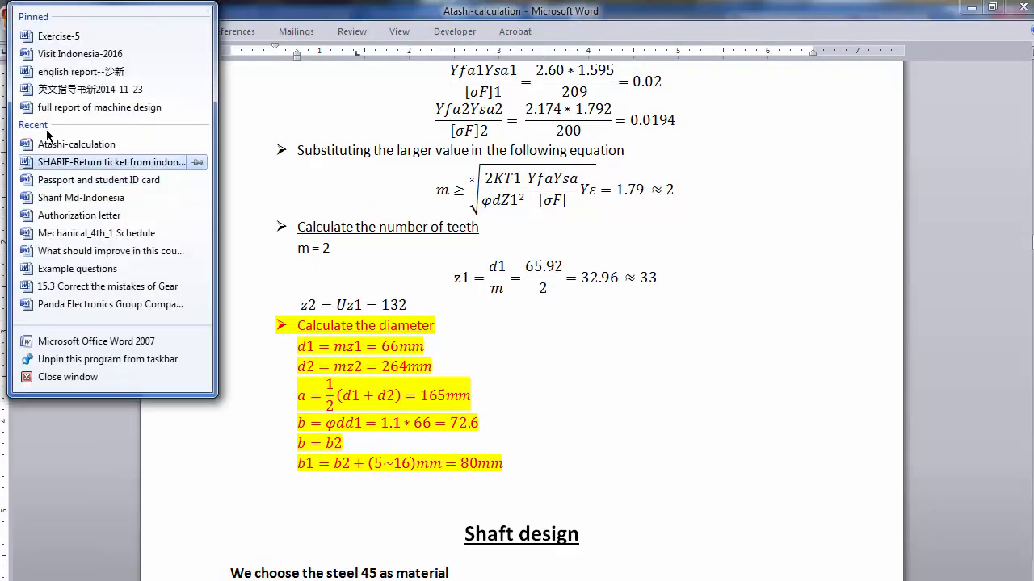
click(56, 88)
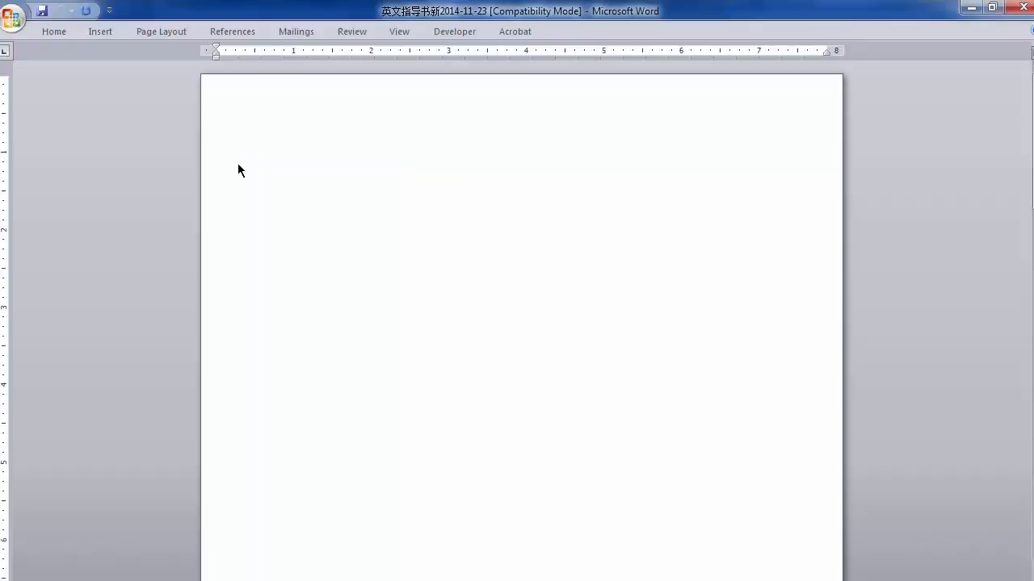
scroll(653, 365, down, 4)
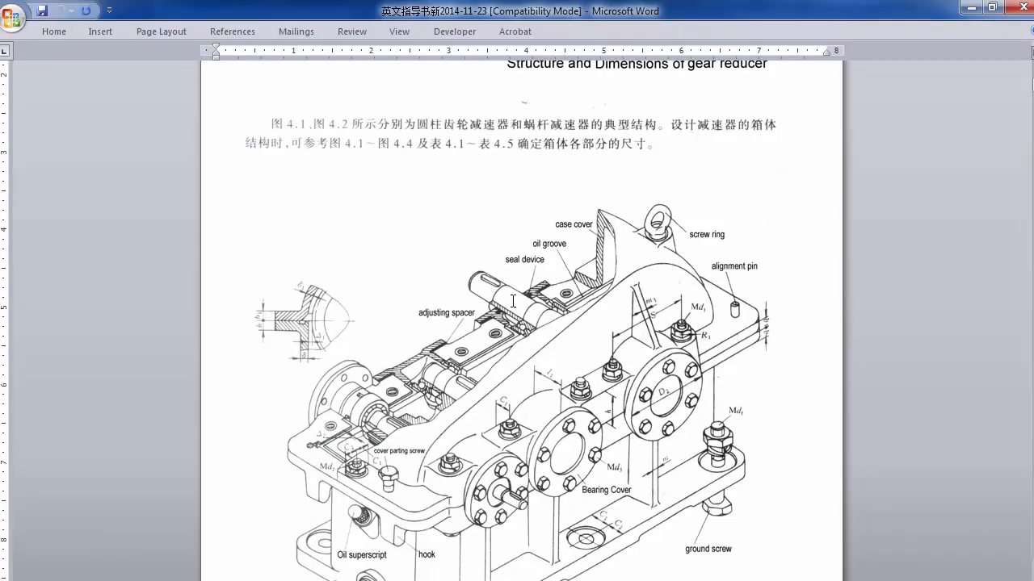
mouse_move(1032, 87)
mouse_down()
mouse_move(1029, 323)
mouse_move(977, 436)
mouse_move(935, 441)
mouse_move(950, 417)
mouse_up()
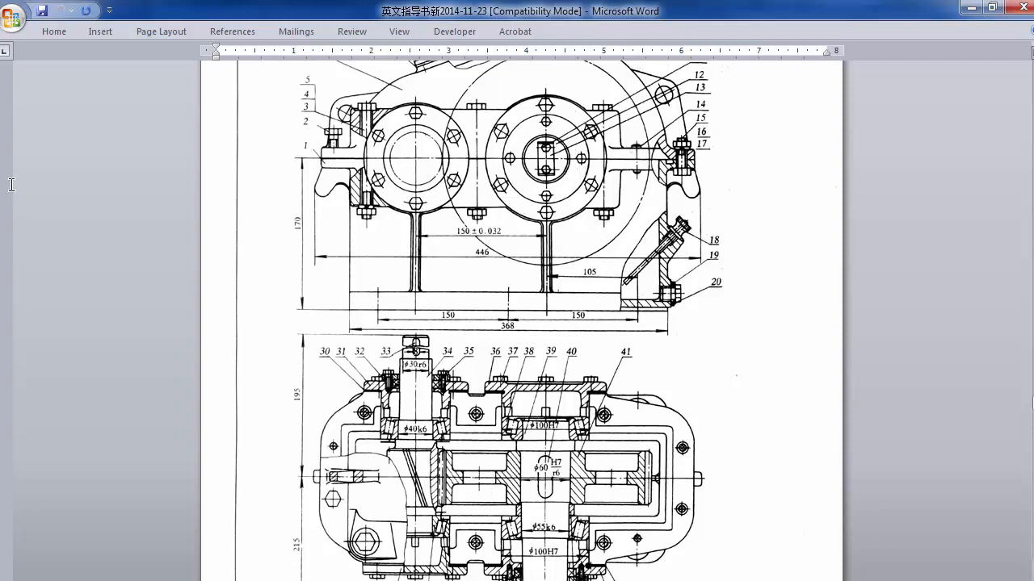
click(497, 467)
Switch back to AutoCAD and start a new blank drawing.
click(131, 261)
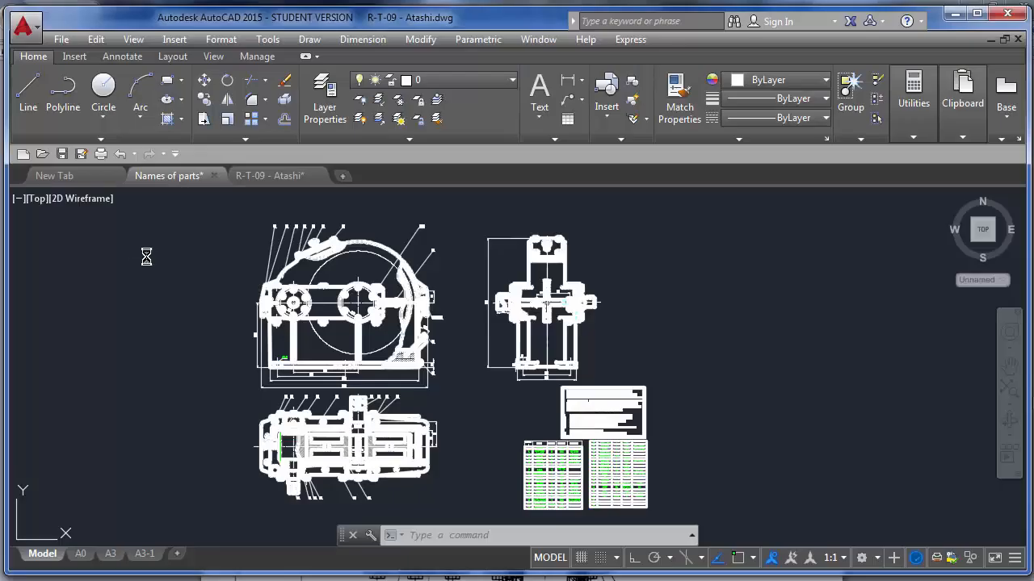
click(344, 176)
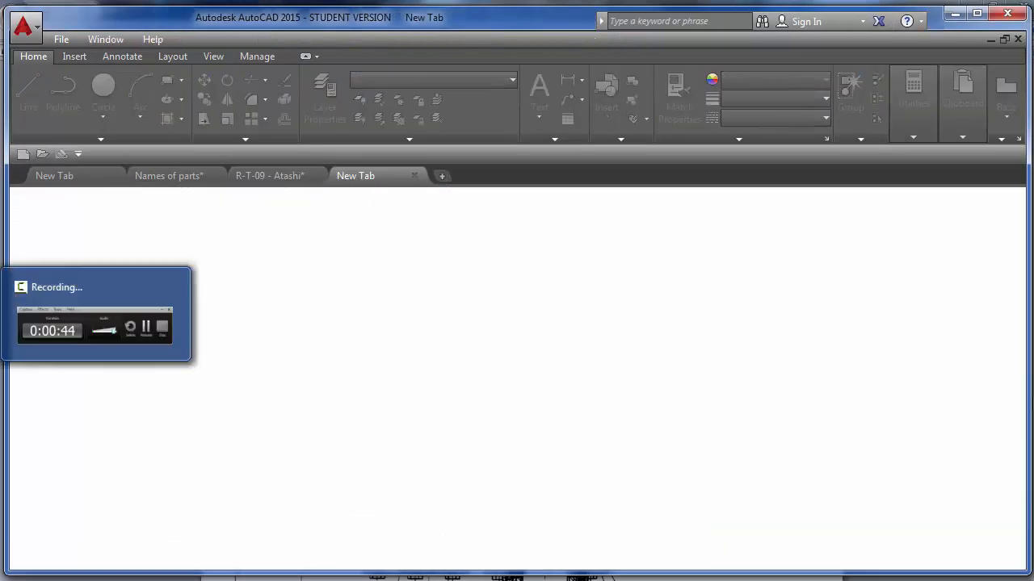
click(155, 339)
click(503, 454)
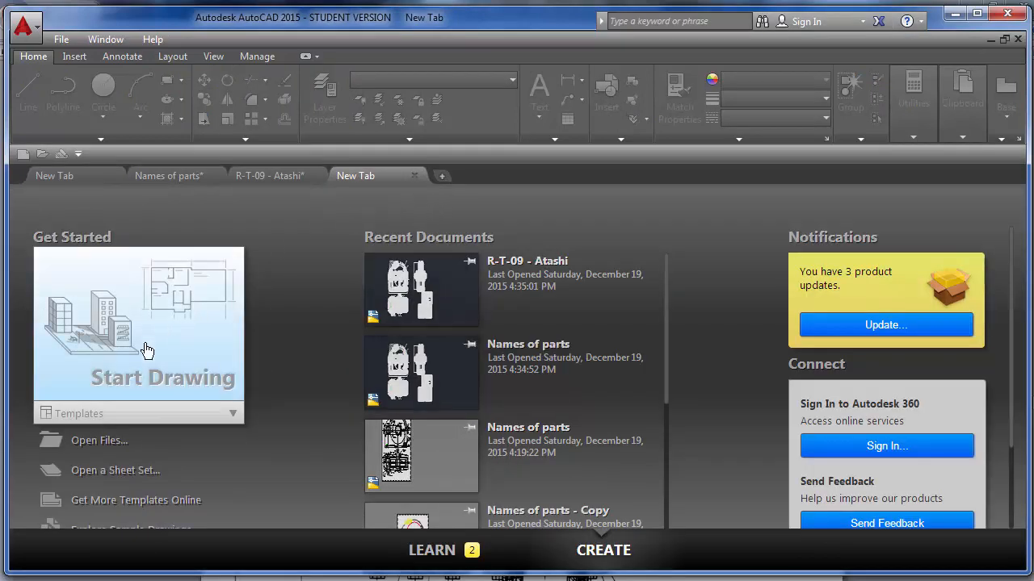
click(185, 311)
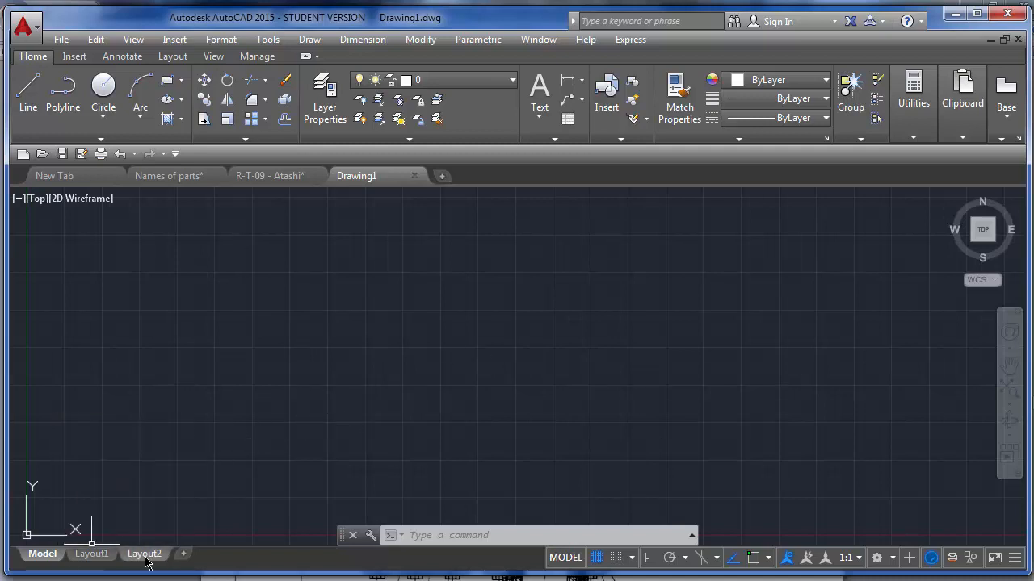
Set the new drawing's insertion scale units to Millimeters.
mouse_move(81, 557)
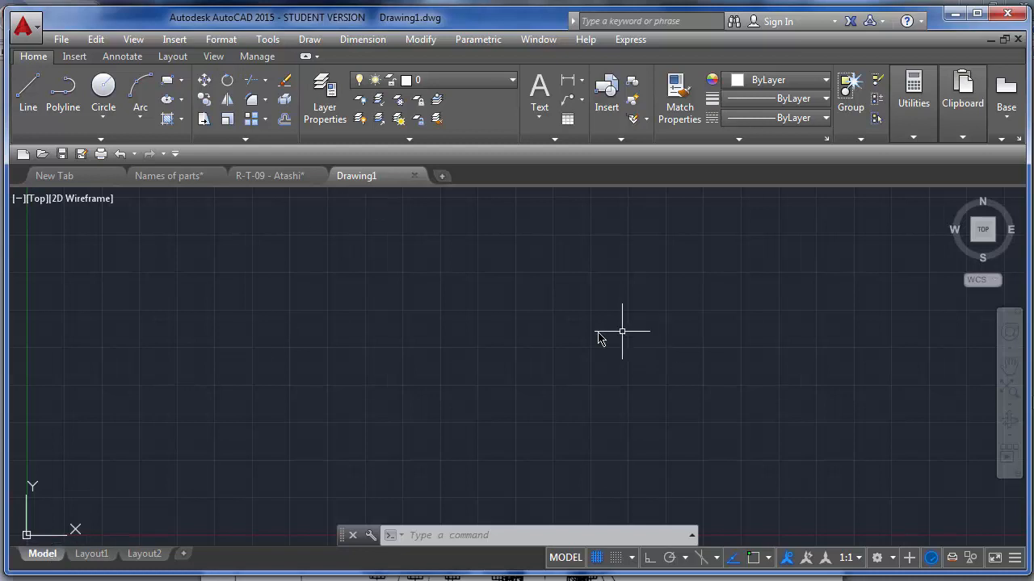
click(20, 27)
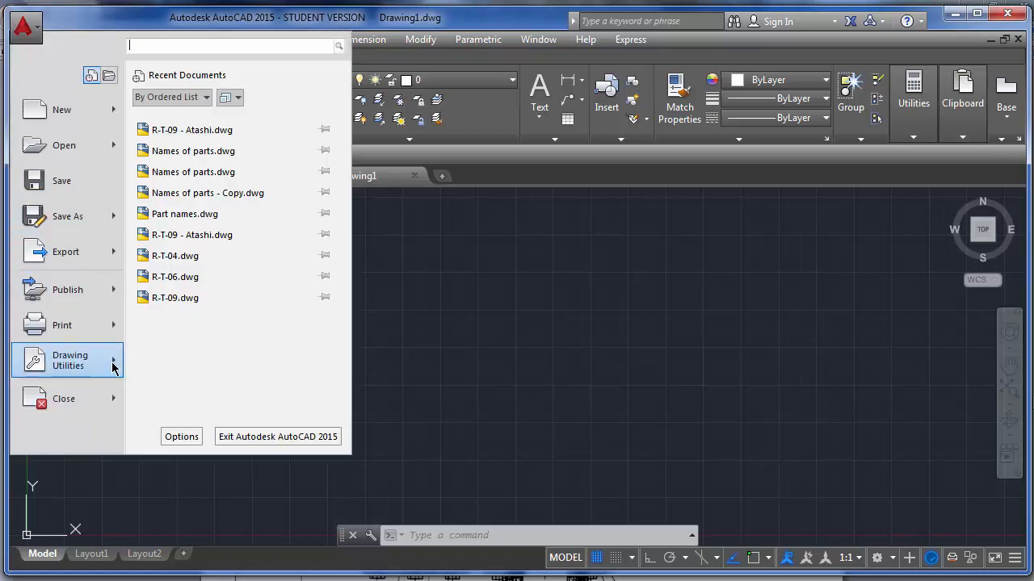
mouse_move(113, 368)
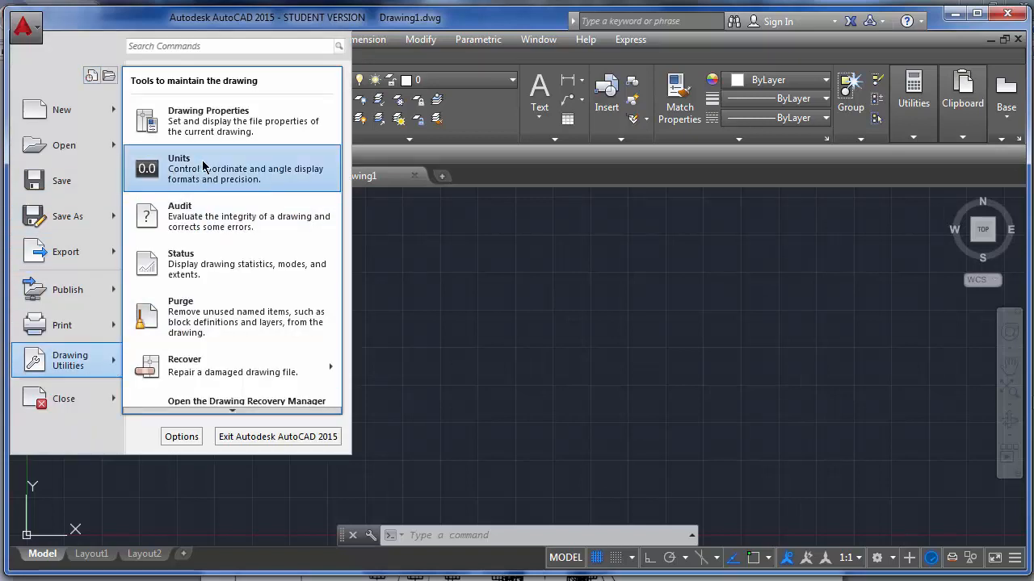
key(Escape)
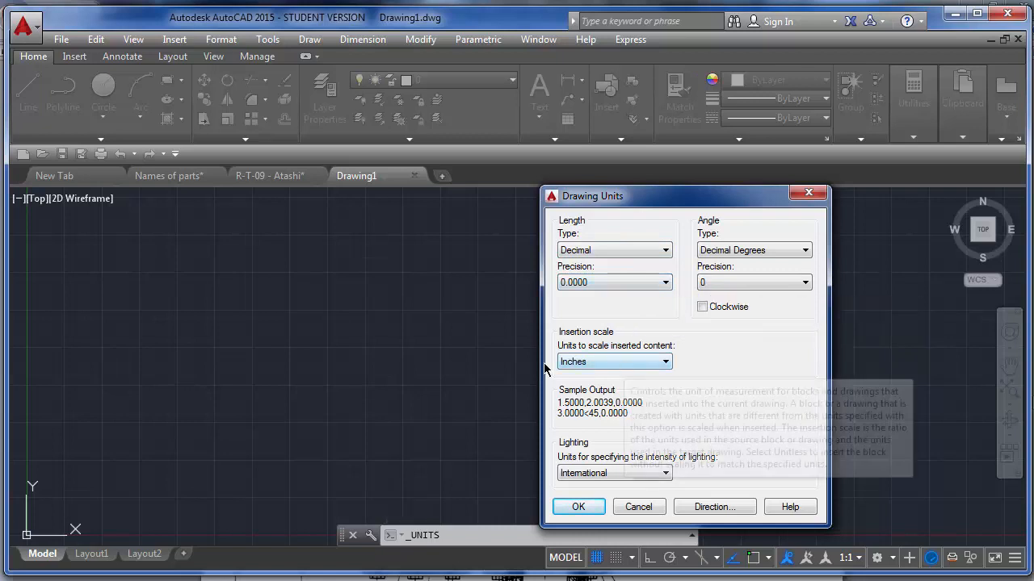
click(614, 362)
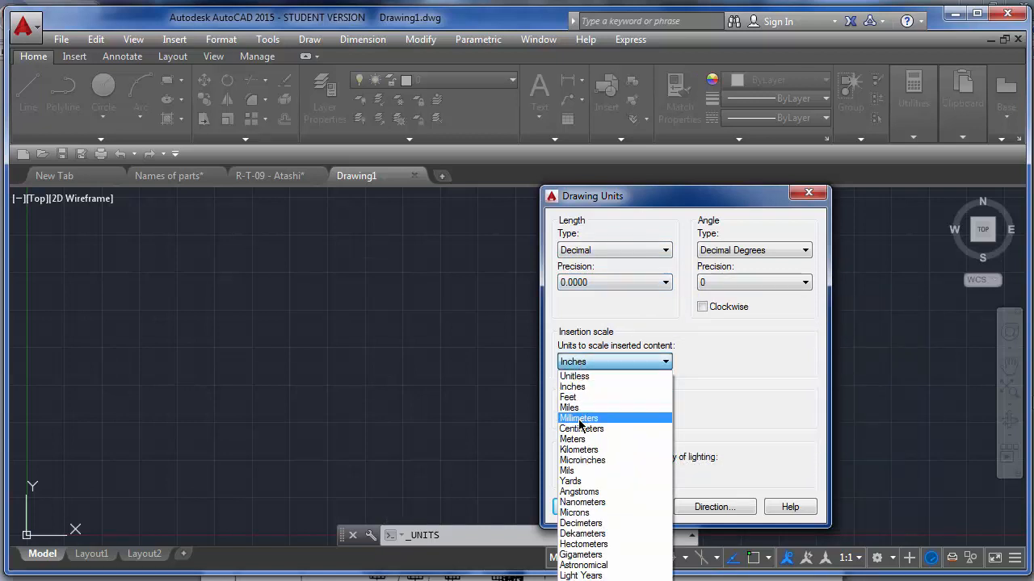
click(594, 413)
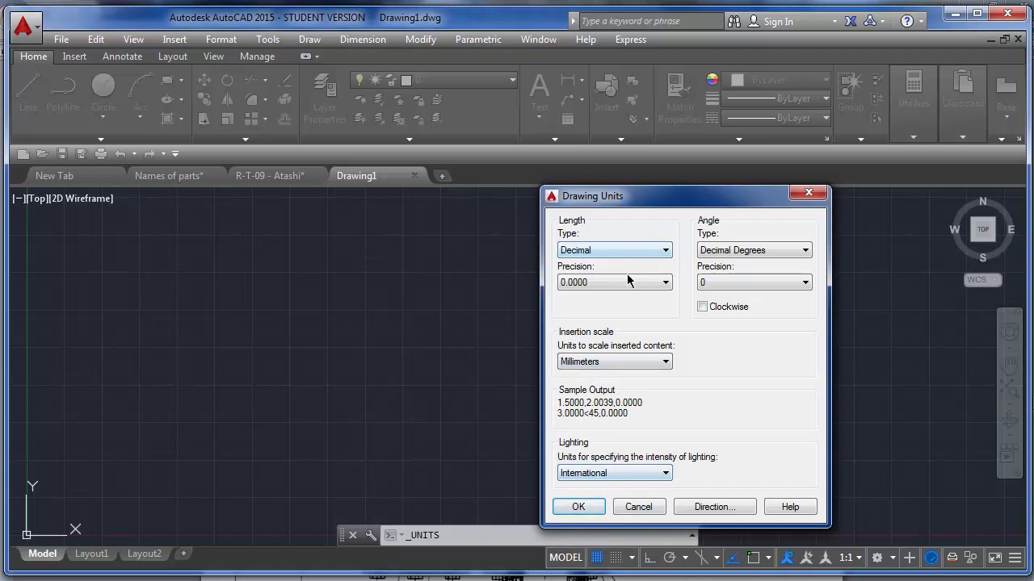
click(578, 506)
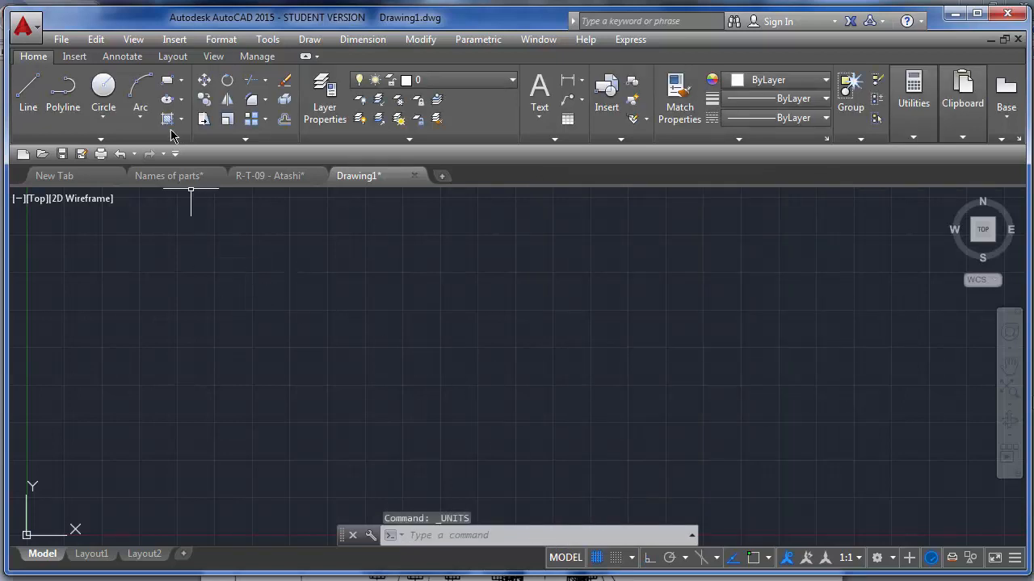
Draw a vertical line 800 mm long, running downward, with Ortho turned on.
click(28, 90)
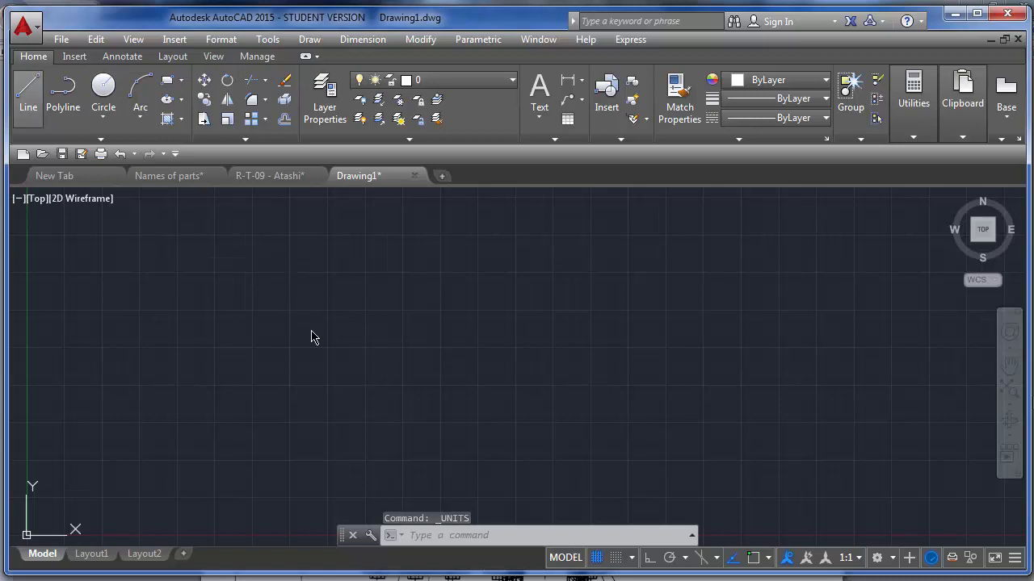
click(286, 215)
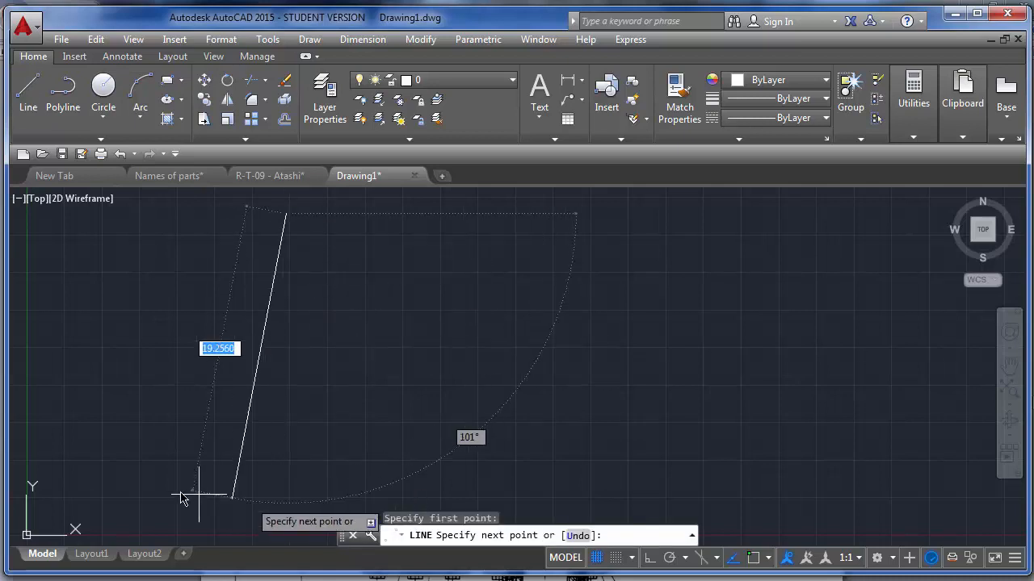
click(649, 558)
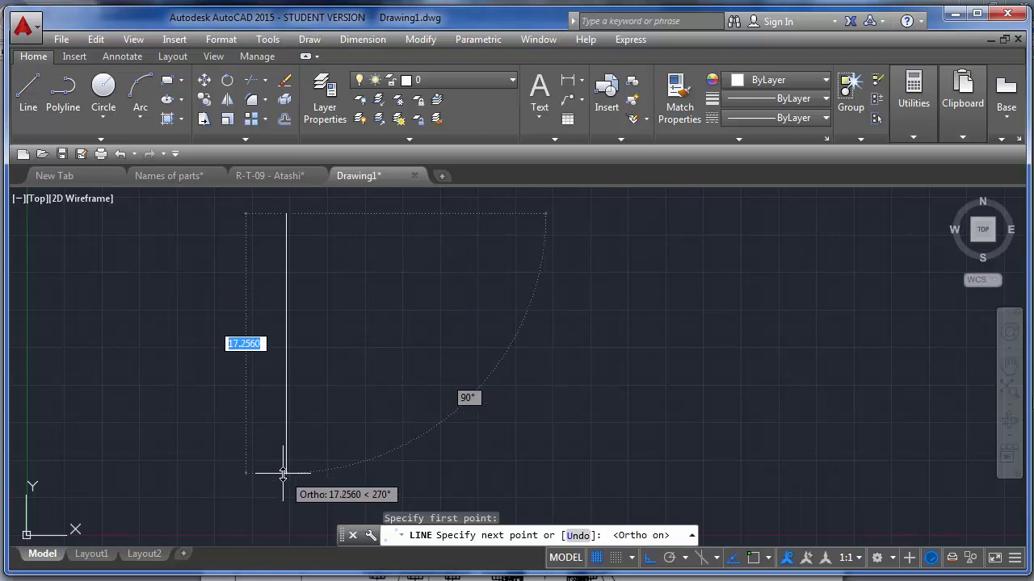
text(8)
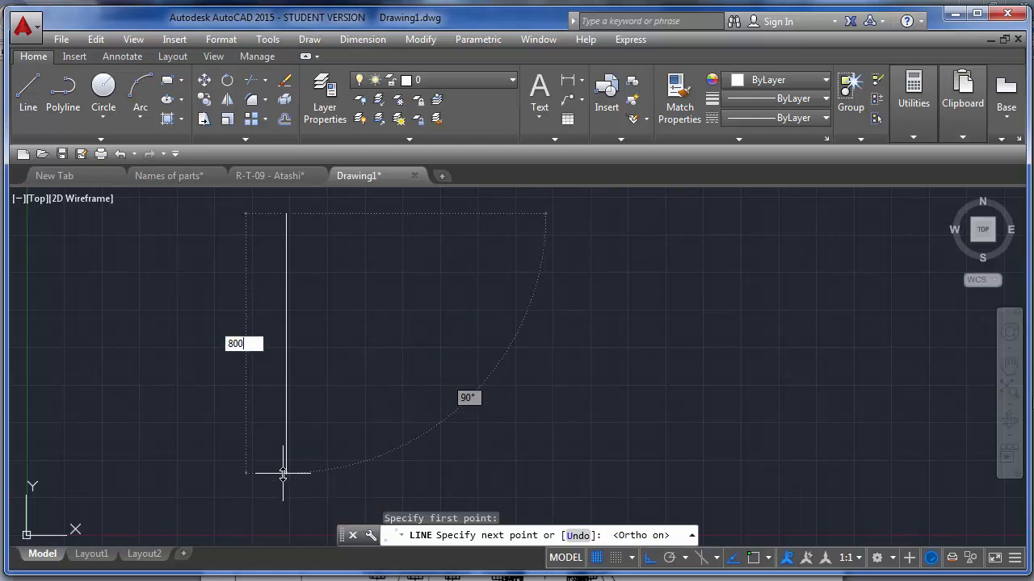
text(00)
key(Return)
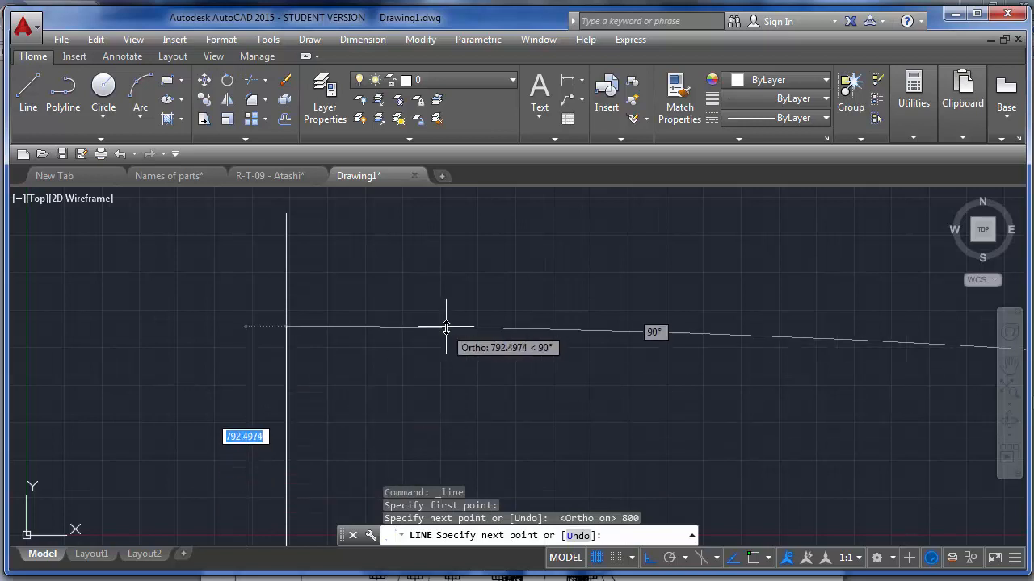
key(Return)
Move the coordinate system origin horizontally far to the left of the vertical line.
scroll(388, 283, down, 4)
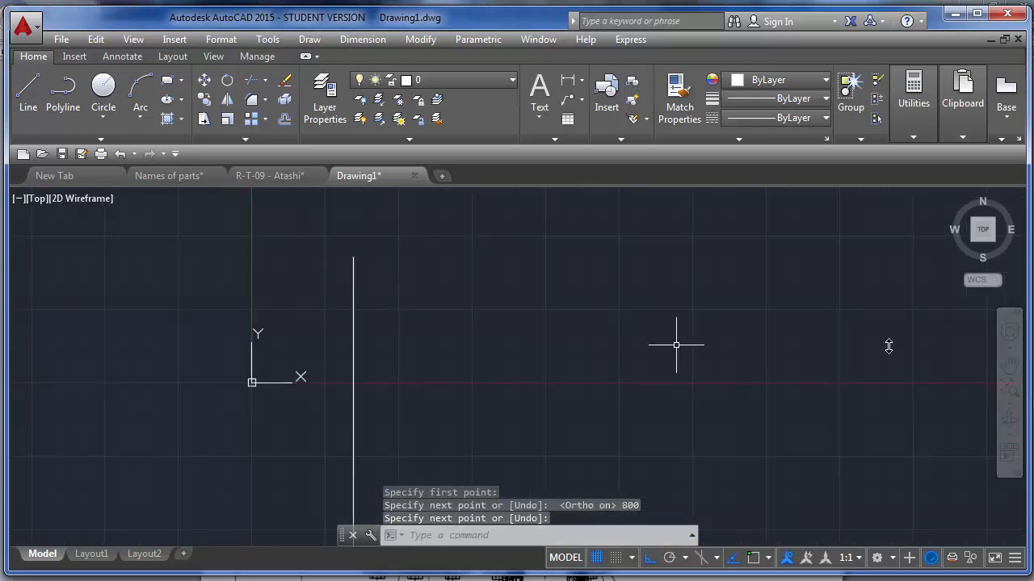
click(1012, 395)
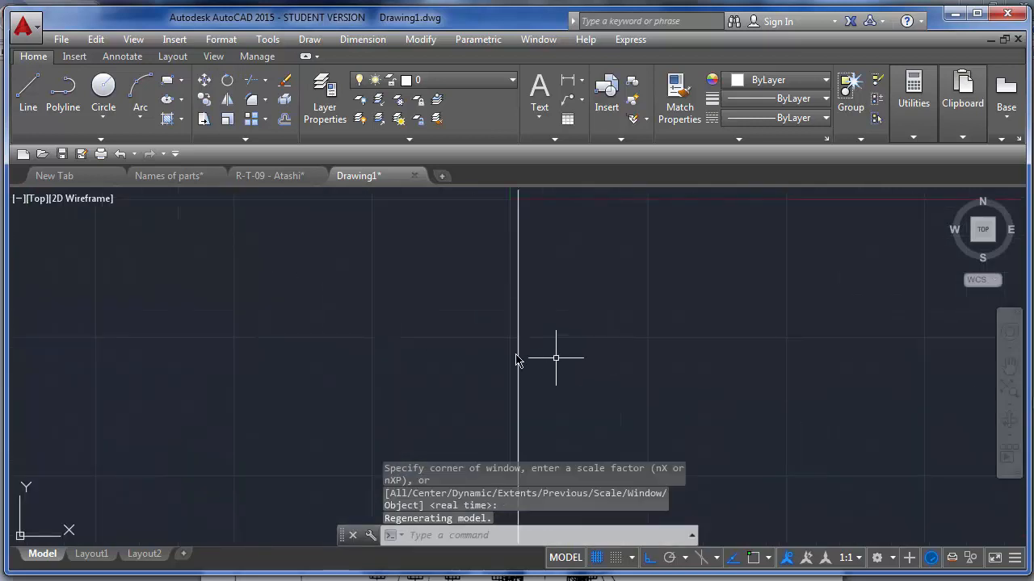
scroll(381, 296, down, 3)
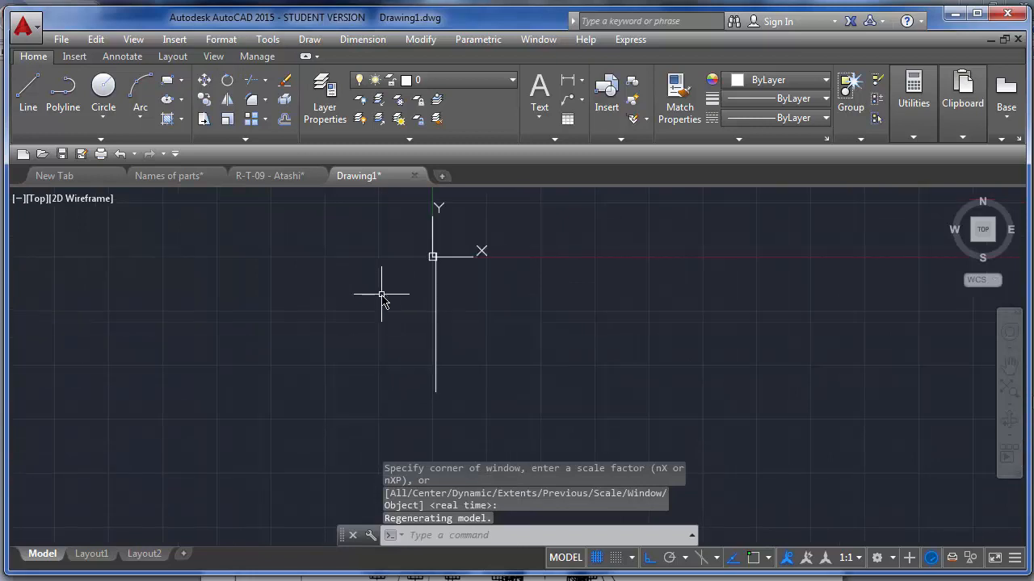
click(467, 260)
click(433, 257)
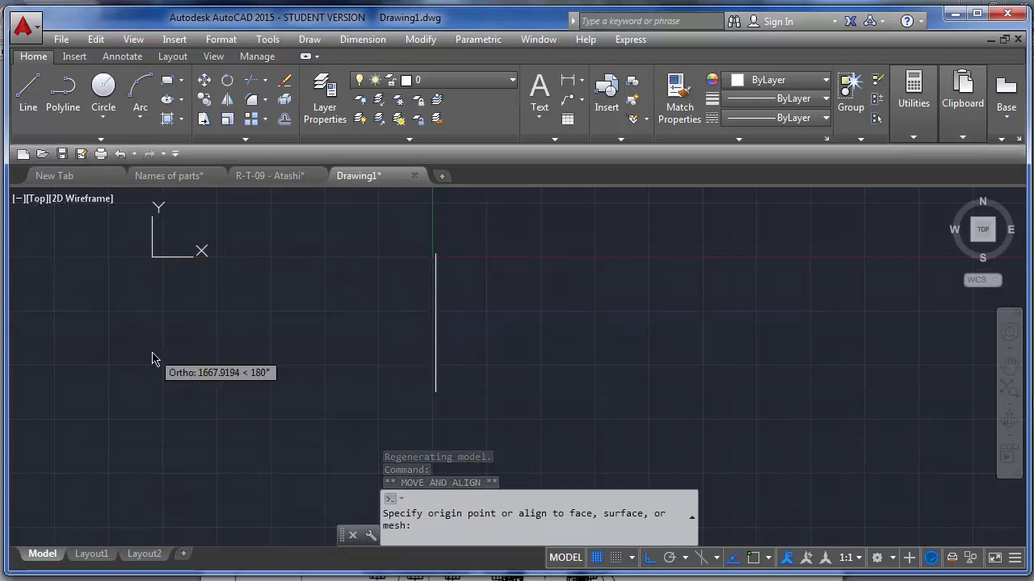
click(25, 247)
key(Escape)
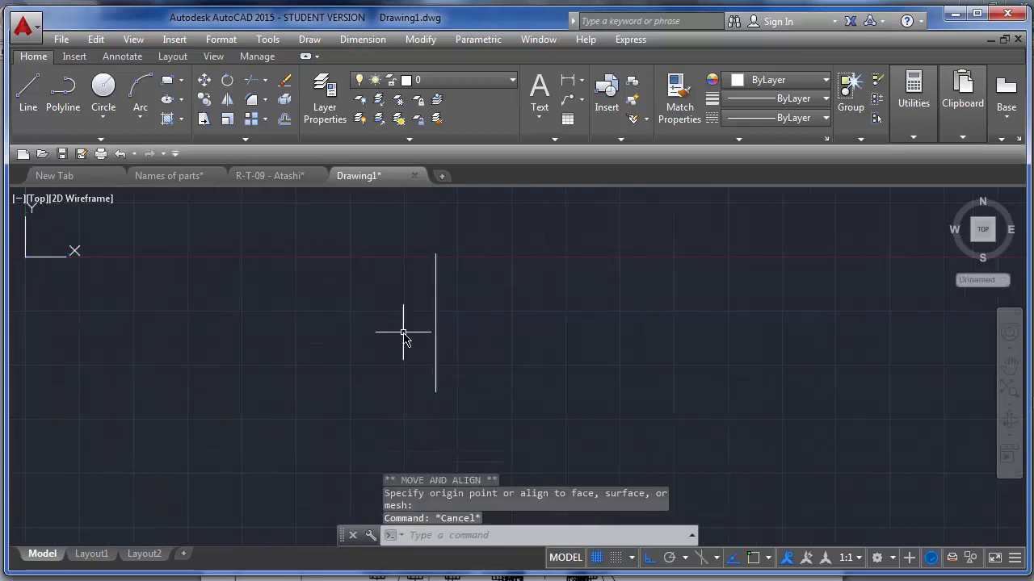
Move the coordinate system origin straight down to below the vertical line's lower end.
scroll(403, 334, up, 5)
scroll(412, 337, down, 3)
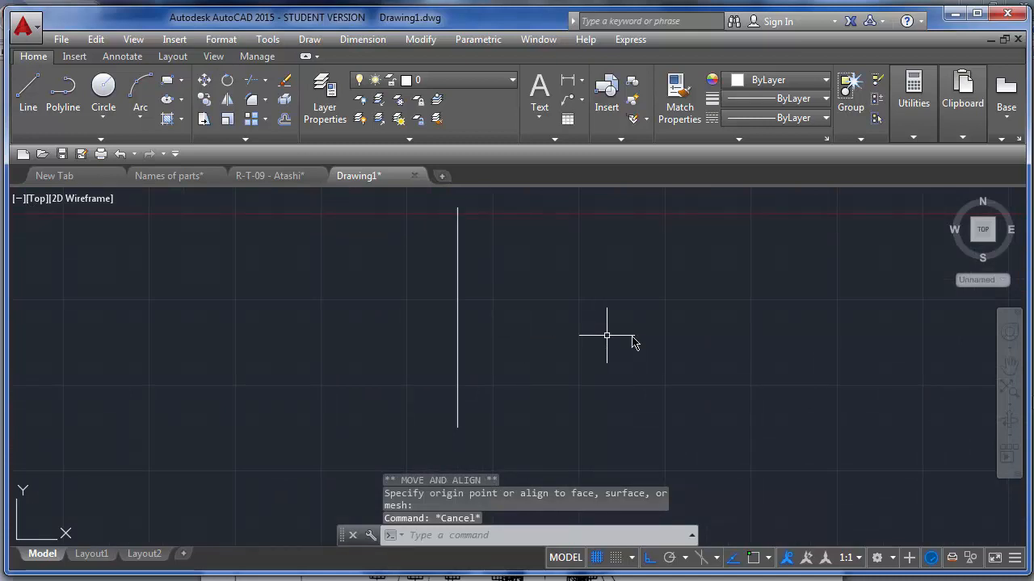
scroll(397, 323, down, 2)
click(75, 249)
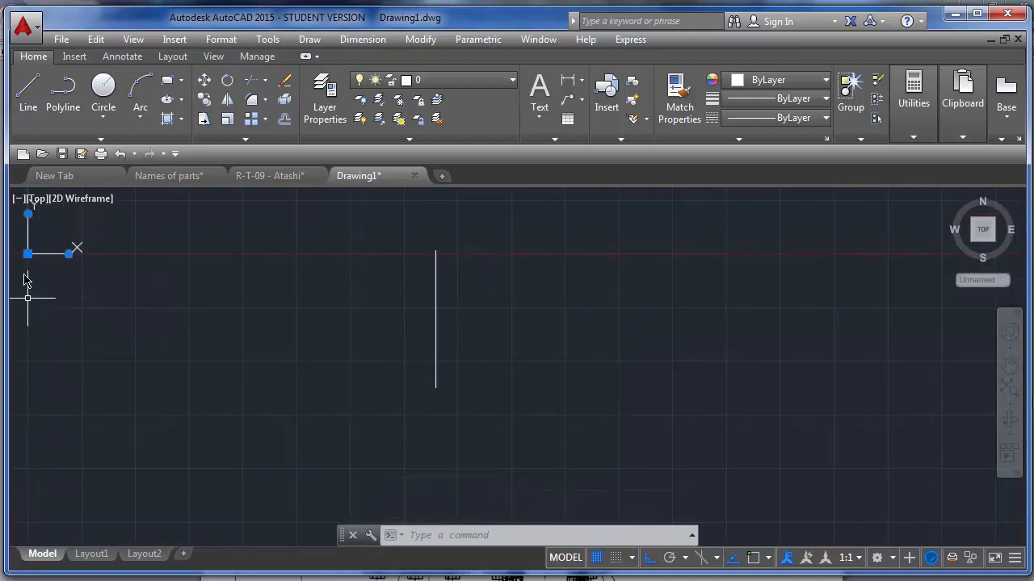
click(28, 256)
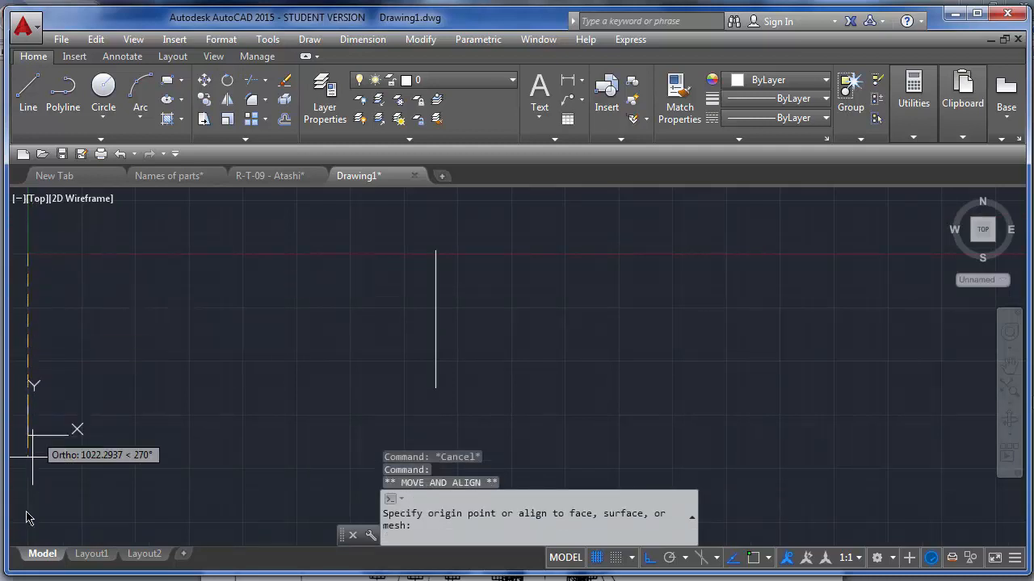
key(Escape)
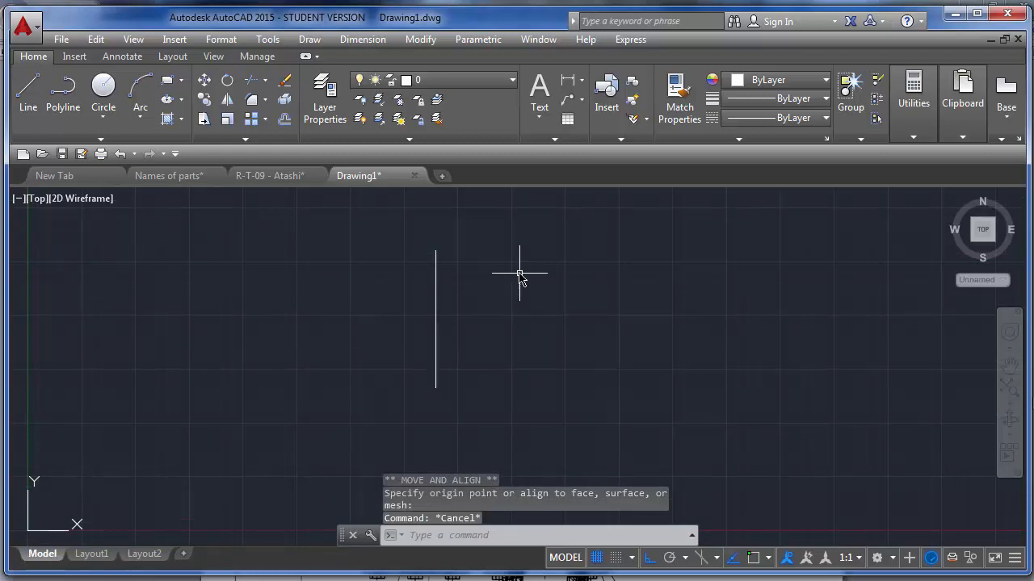
scroll(519, 275, up, 3)
scroll(406, 254, down, 2)
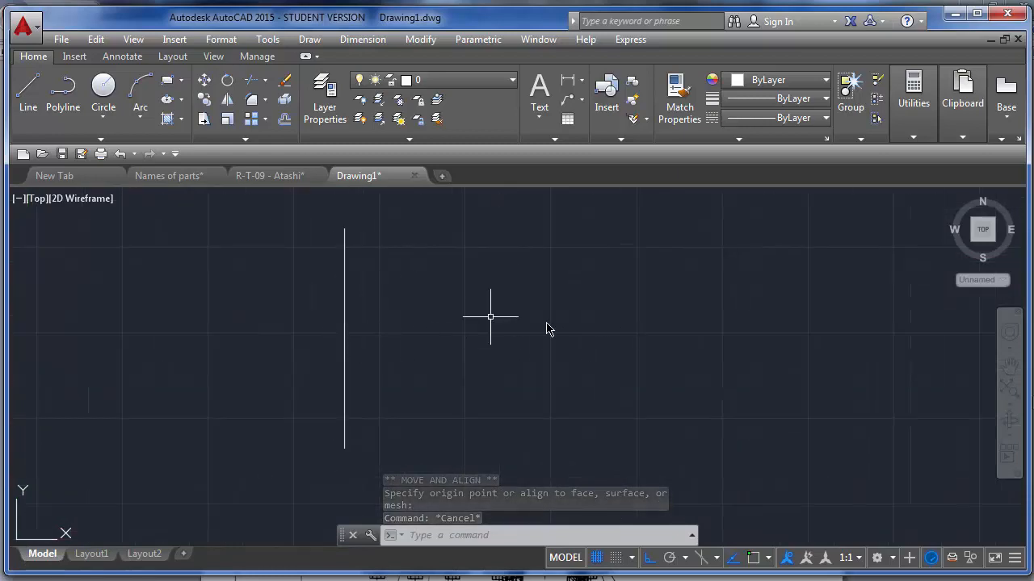
Check the centre distance formula a in the Atashi-calculation Word document, and return to the AutoCAD drawing.
click(1, 159)
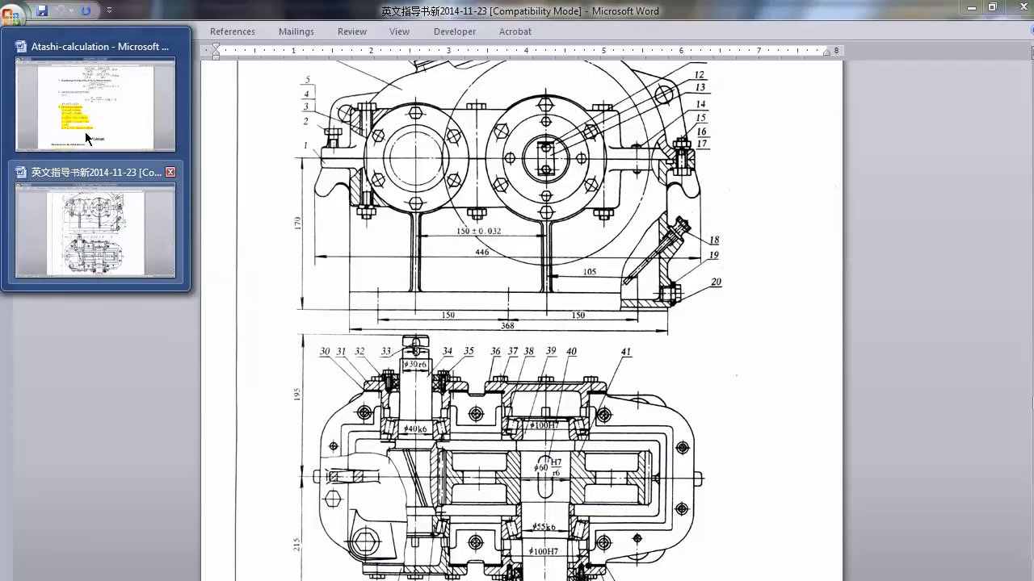
click(85, 132)
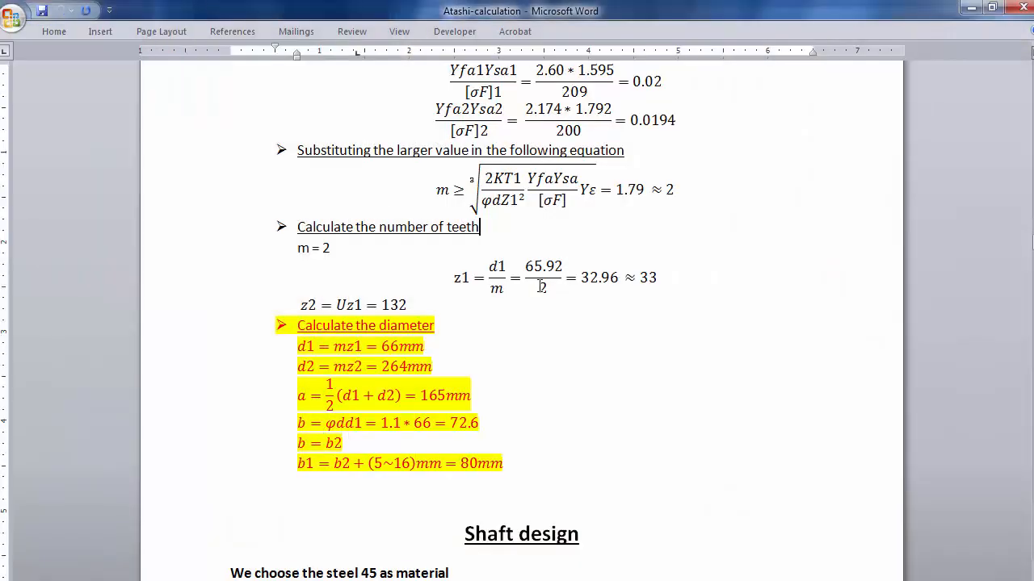
click(309, 393)
double_click(457, 395)
key(Right)
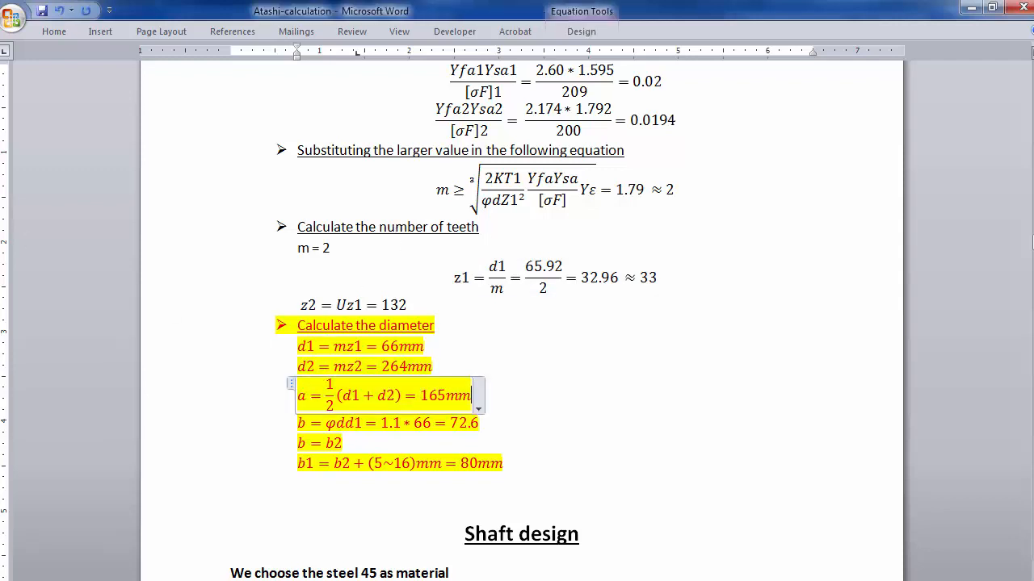
click(106, 292)
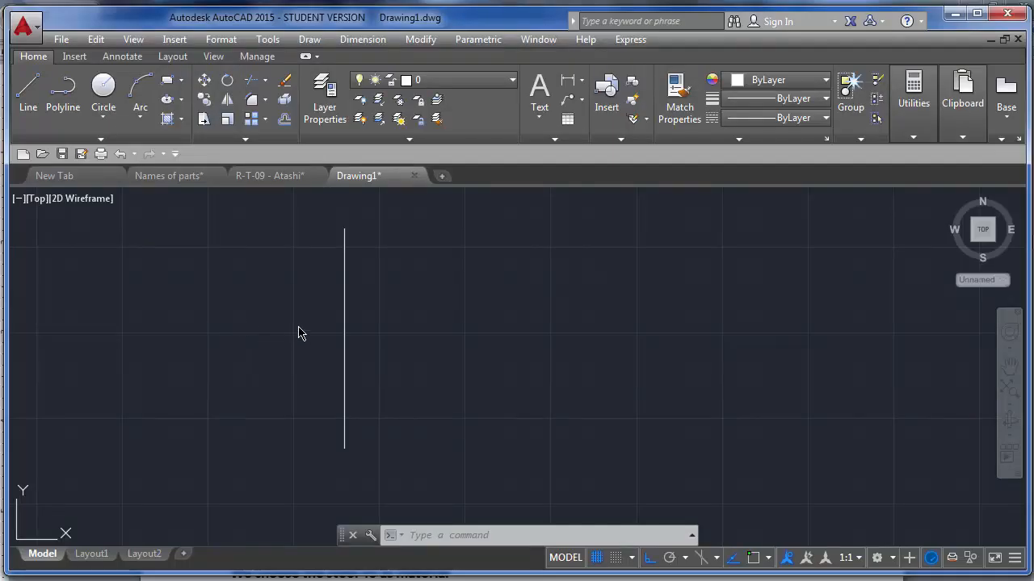
Turn on object snap and draw a 165 mm horizontal line rightward from the upper part of the vertical line.
click(28, 88)
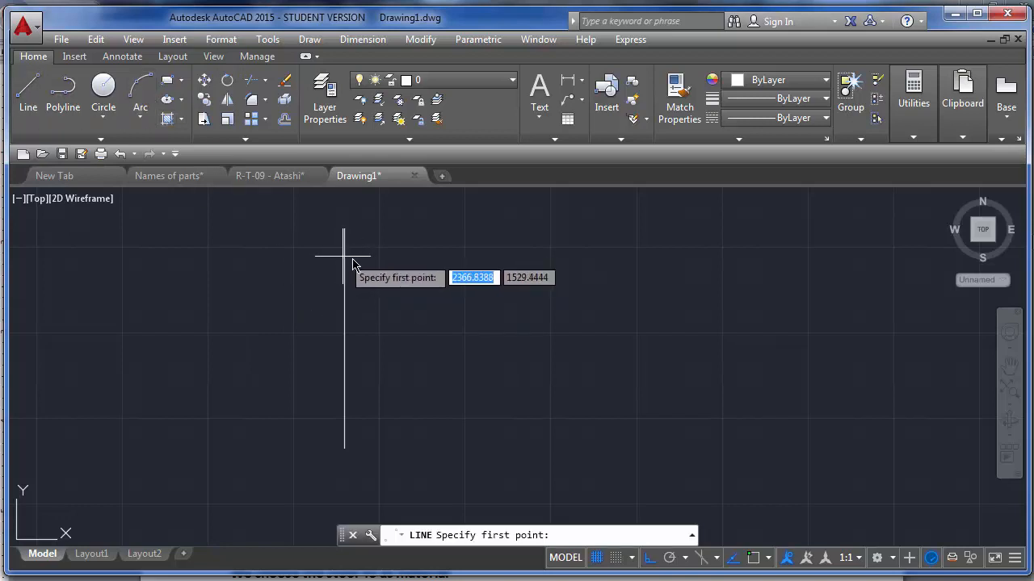
click(767, 558)
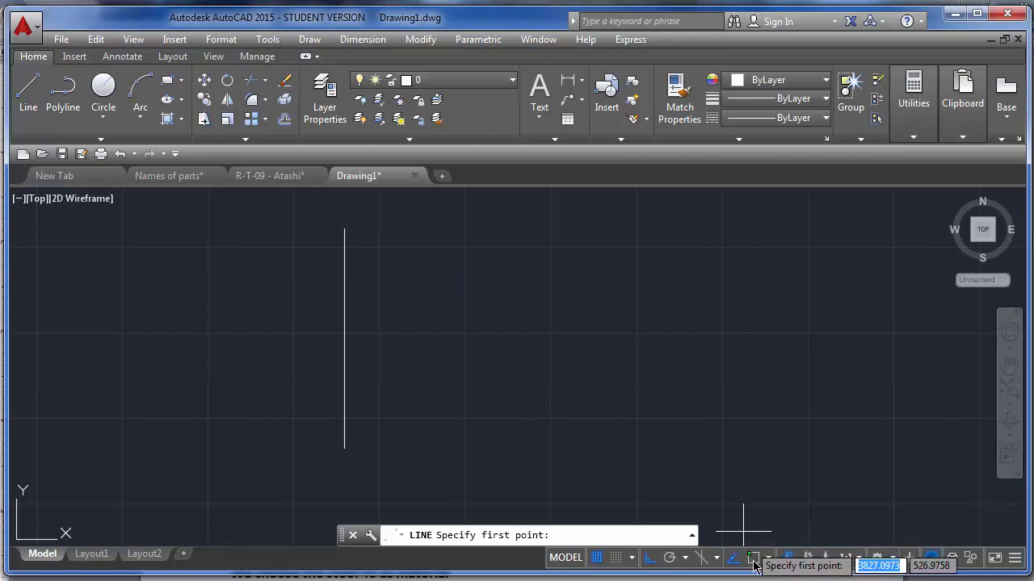
click(753, 563)
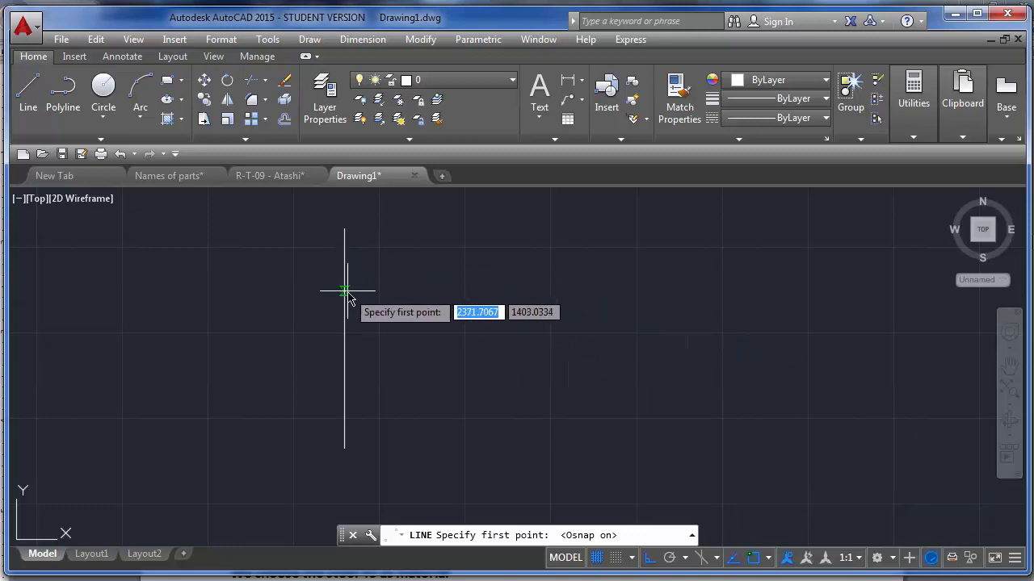
click(344, 289)
text(16)
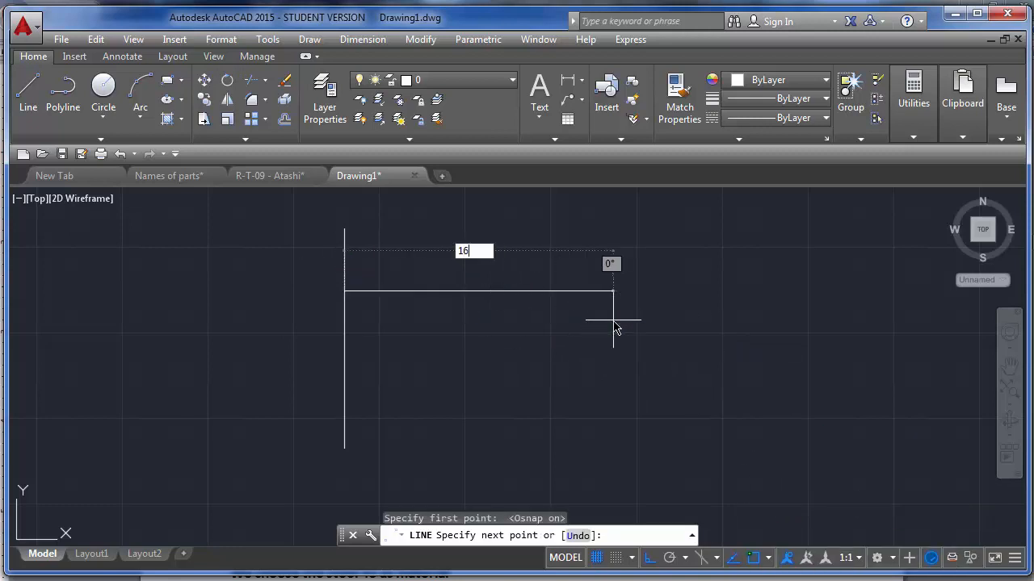
text(5)
key(Return)
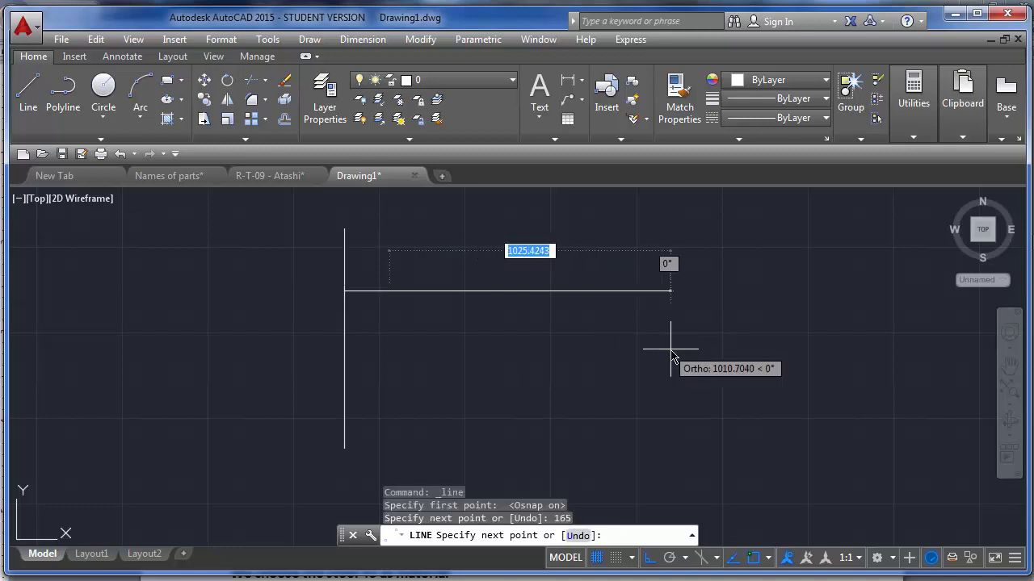
key(Return)
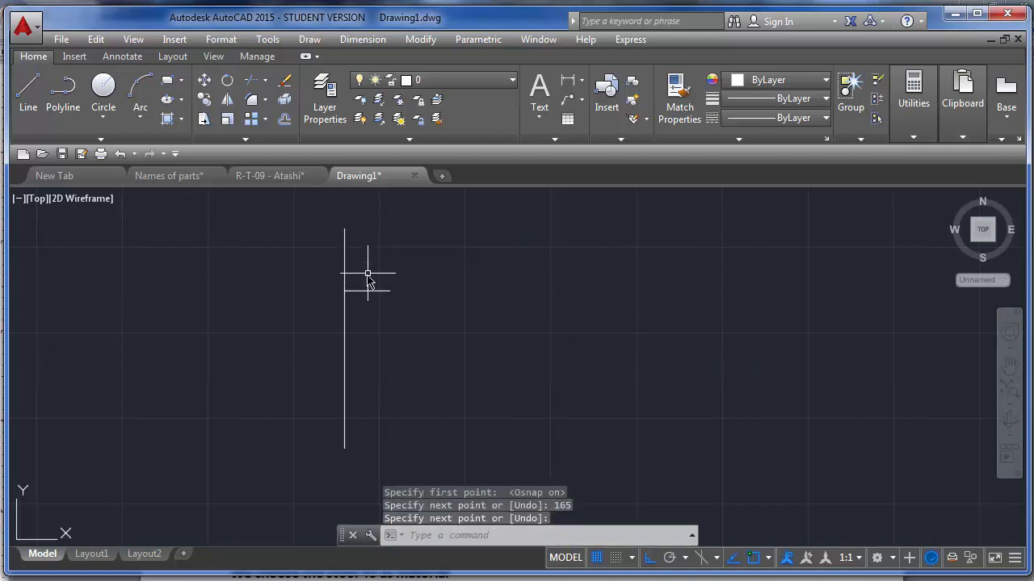
Draw a vertical line running downward from the free end of the 165 mm horizontal line.
scroll(367, 275, up, 5)
click(28, 90)
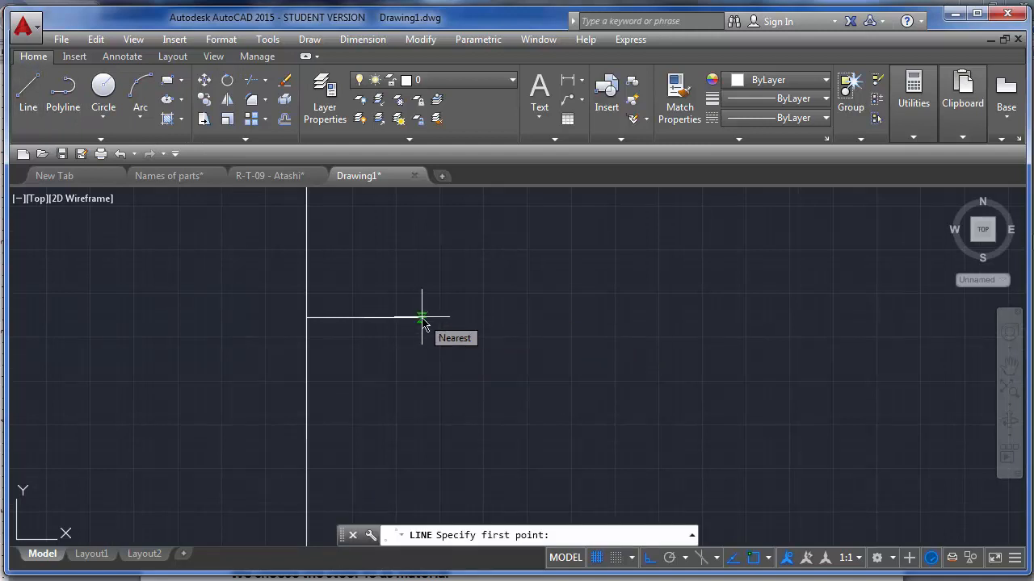
scroll(422, 322, up, 3)
scroll(420, 327, up, 3)
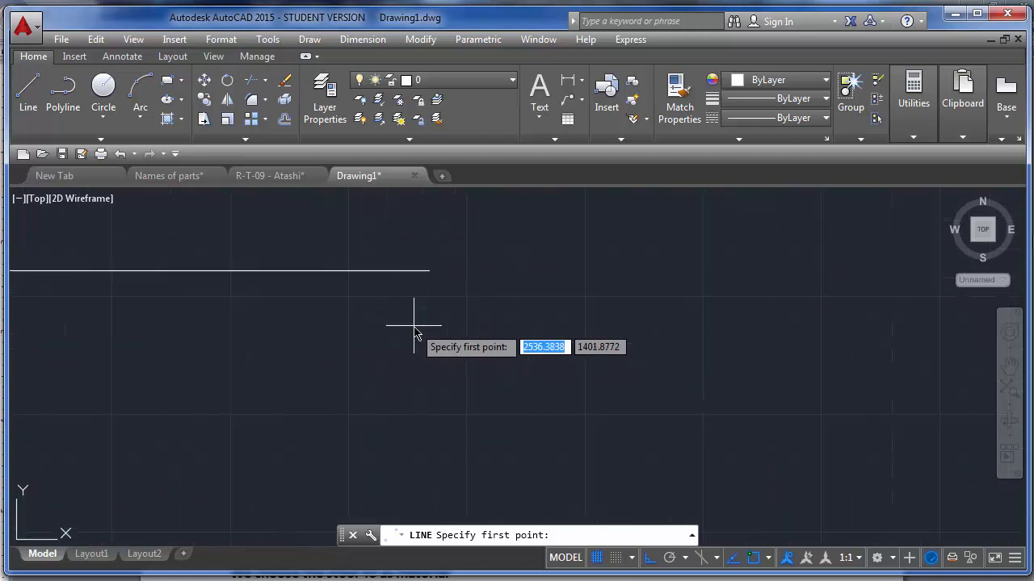
click(432, 277)
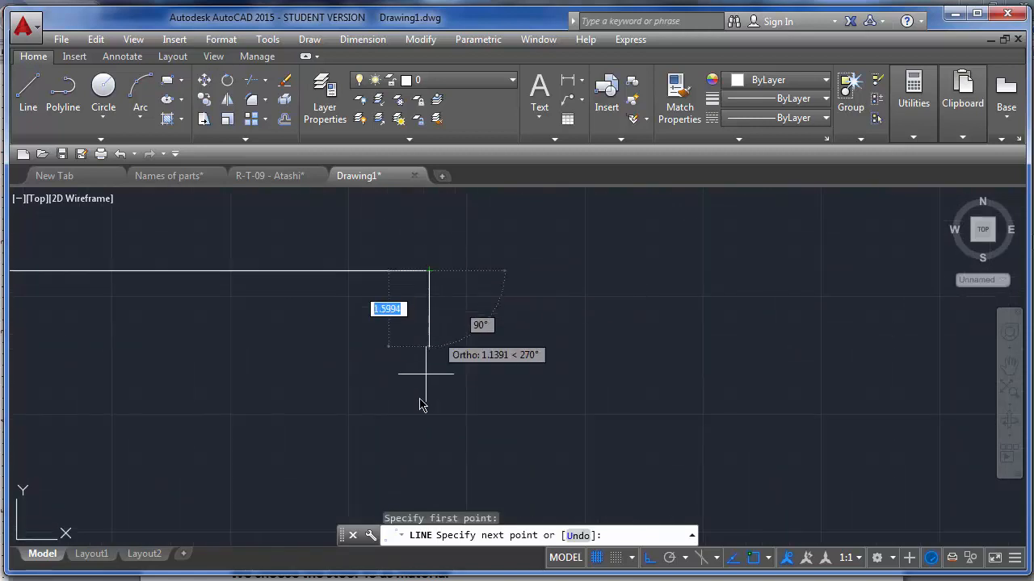
middle_drag(476, 279, 458, 246)
scroll(458, 251, down, 6)
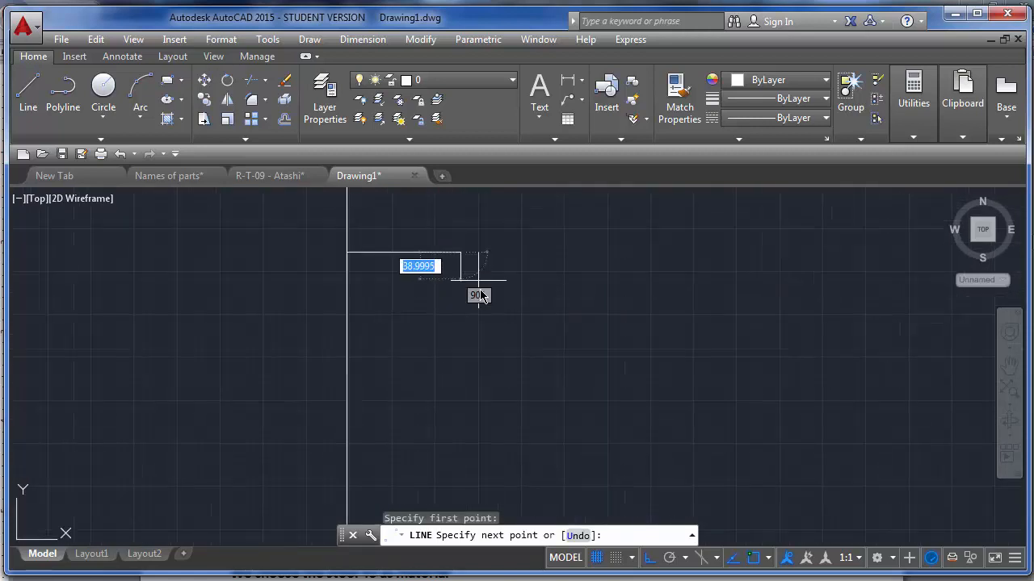
text(500)
key(Return)
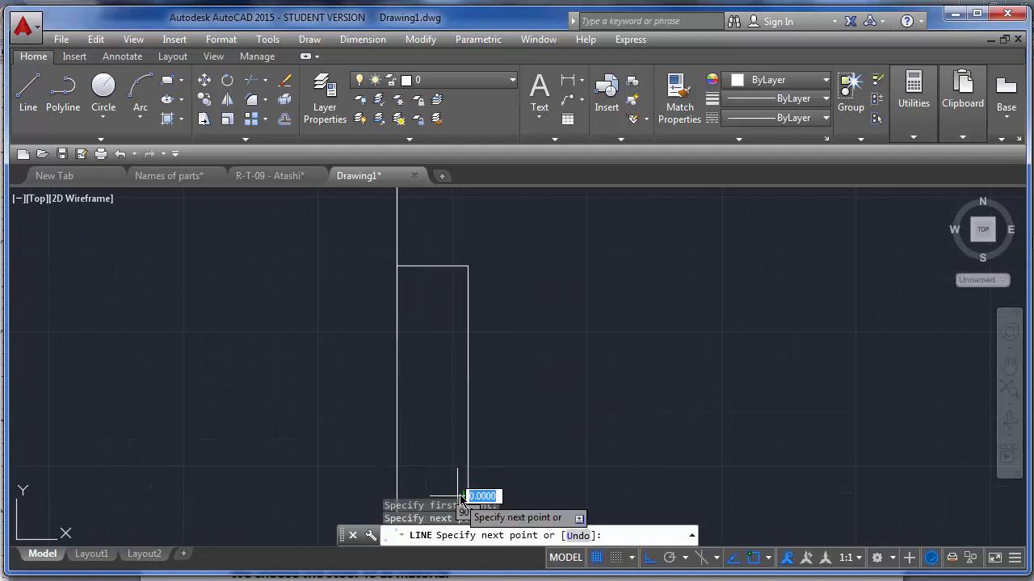
key(Return)
Stretch the upper end of the new vertical line up to the level of the first vertical line's top.
click(451, 303)
click(482, 289)
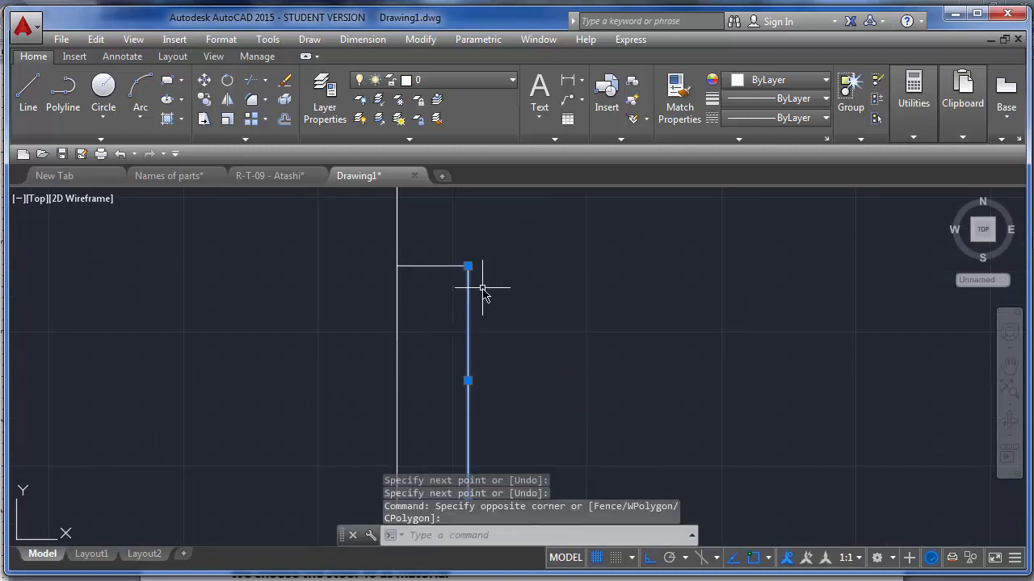
middle_drag(475, 386, 473, 442)
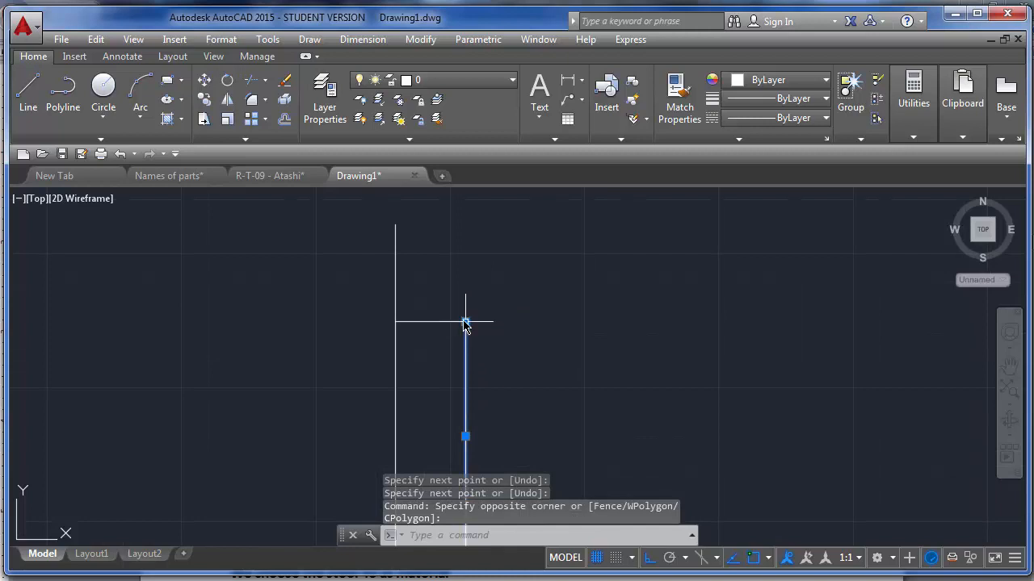
click(466, 321)
click(463, 224)
key(Escape)
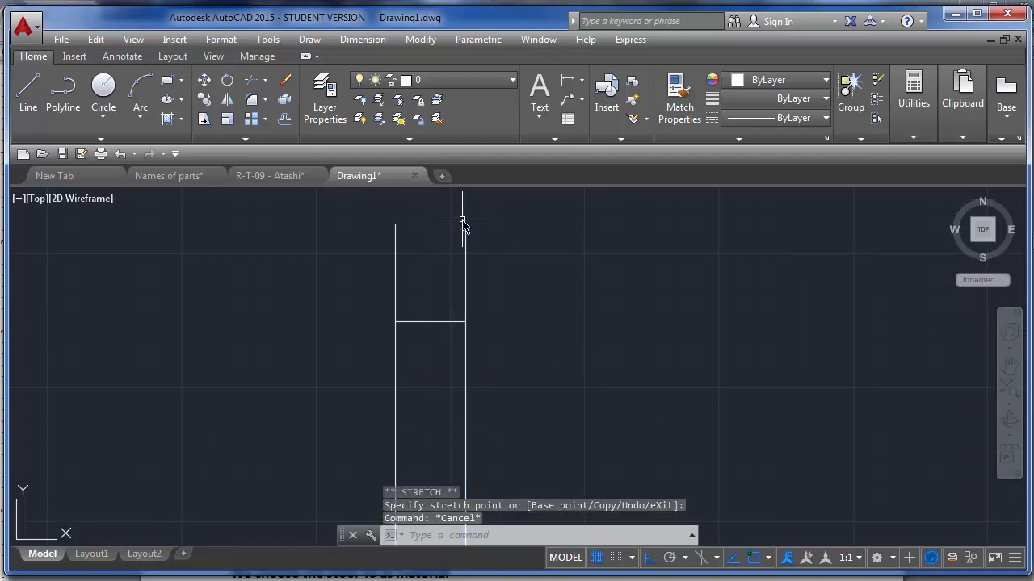
Stretch both ends of the horizontal line outward so it crosses well past the two vertical lines.
scroll(369, 305, up, 2)
click(487, 338)
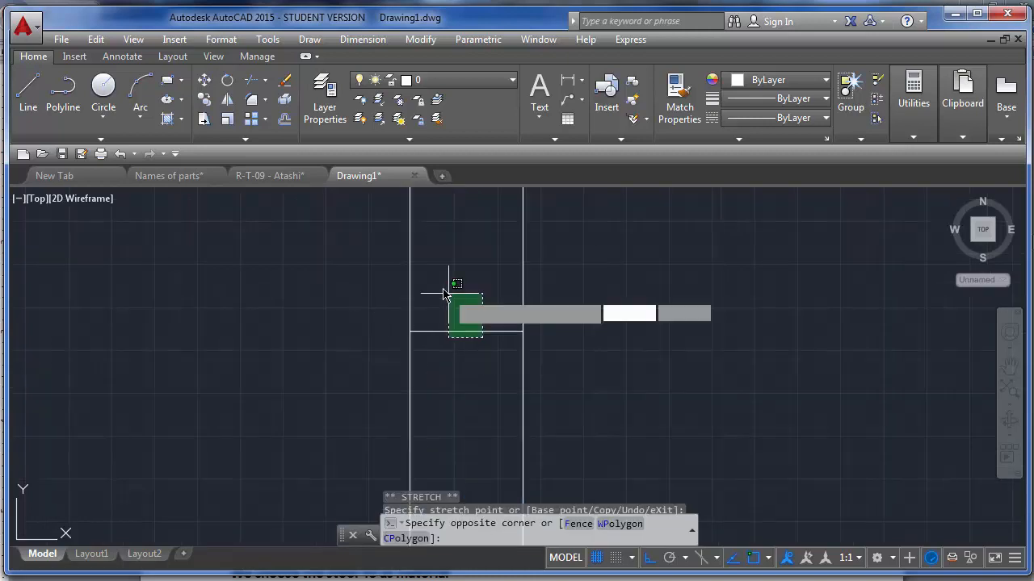
click(445, 293)
click(410, 332)
click(196, 331)
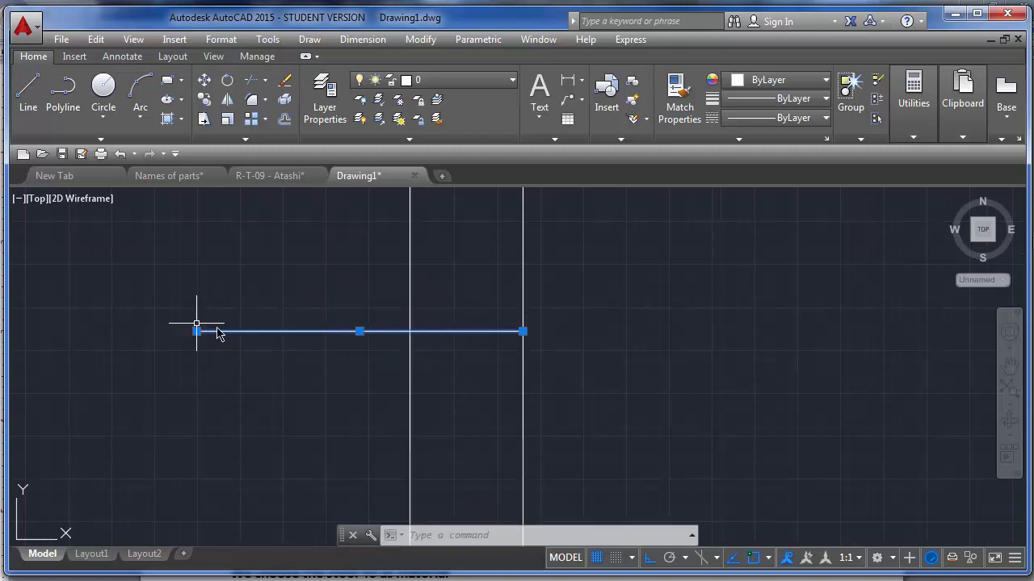
click(522, 332)
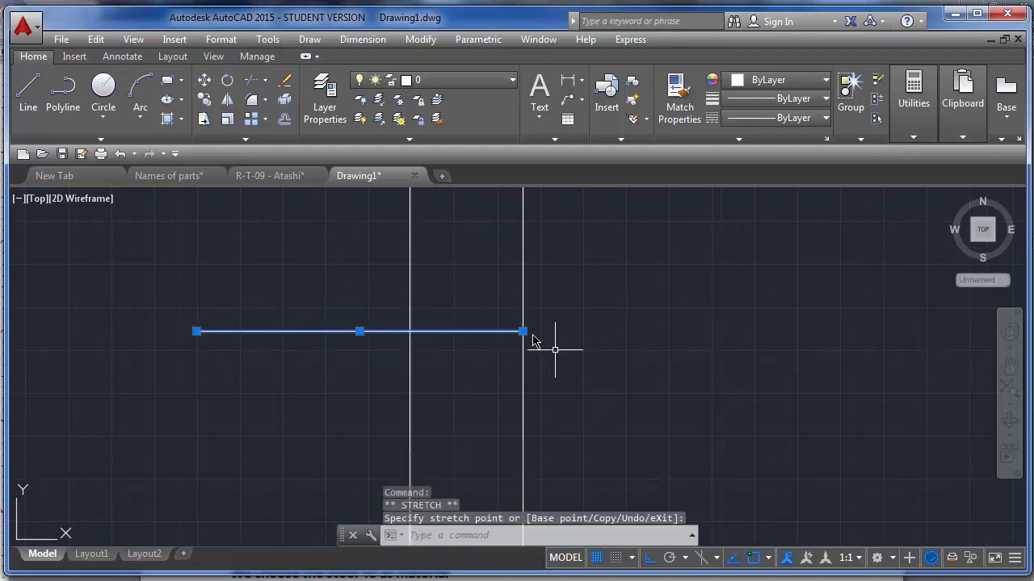
click(848, 331)
key(Escape)
scroll(498, 320, down, 2)
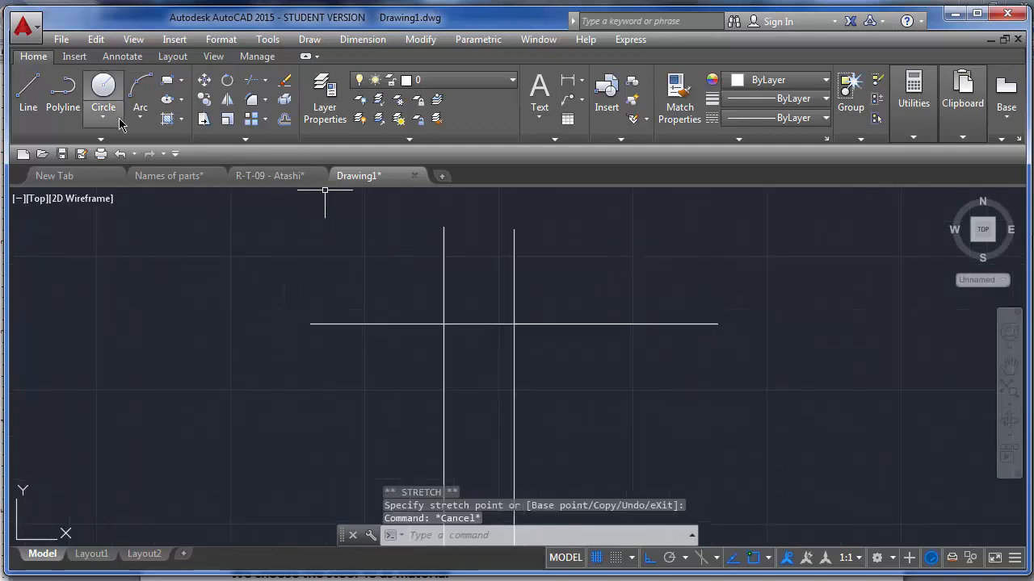
Draw a second, longer horizontal line crossing both vertical lines near their lower ends.
click(19, 97)
scroll(205, 217, down, 2)
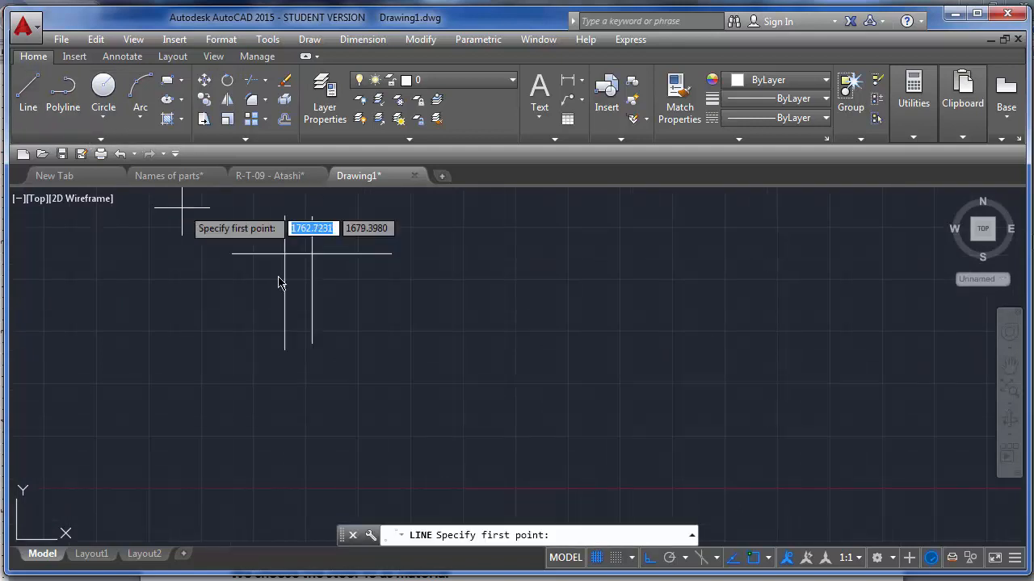
scroll(266, 312, up, 2)
click(154, 330)
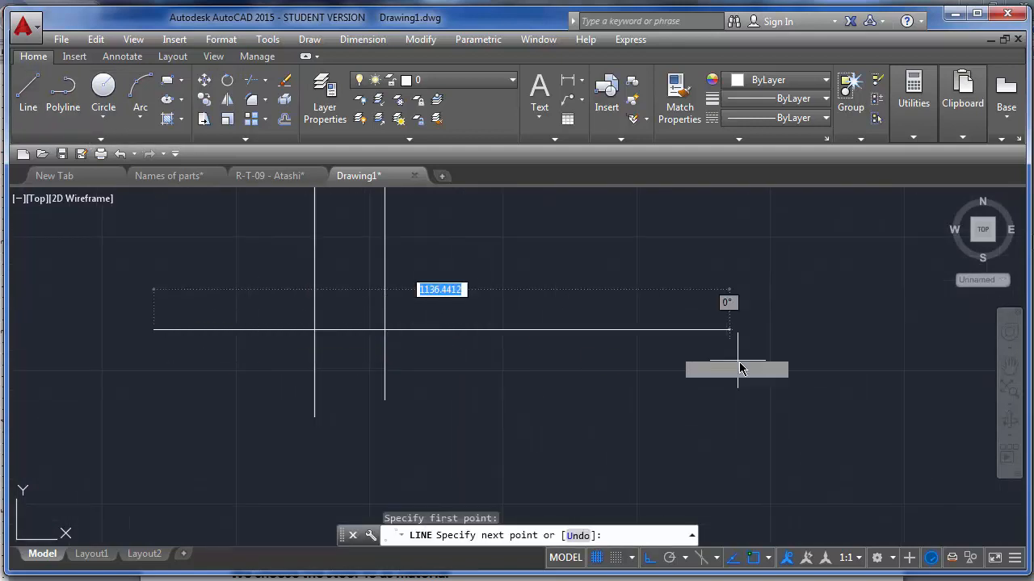
click(610, 356)
key(Return)
scroll(641, 429, down, 4)
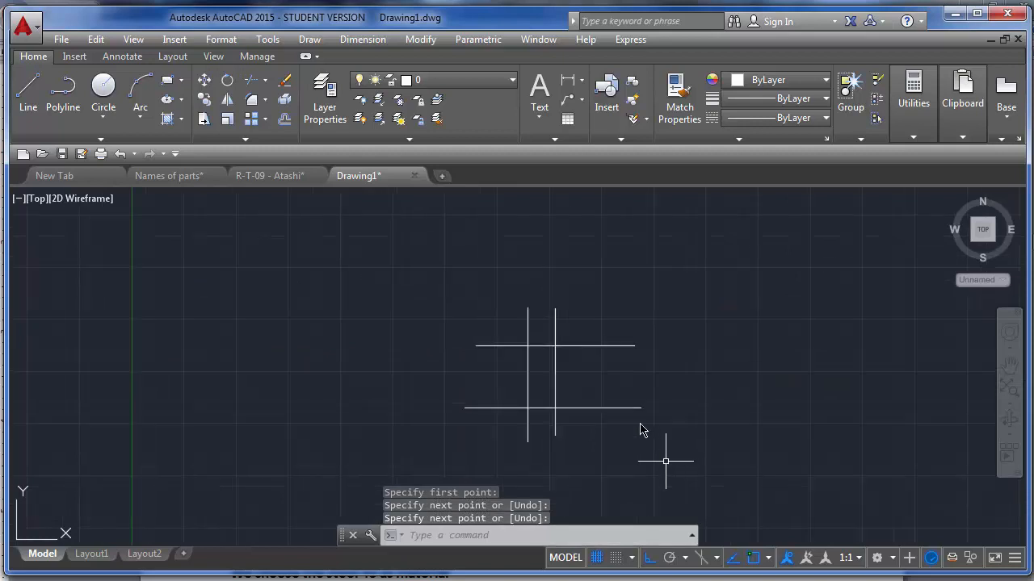
scroll(588, 386, up, 2)
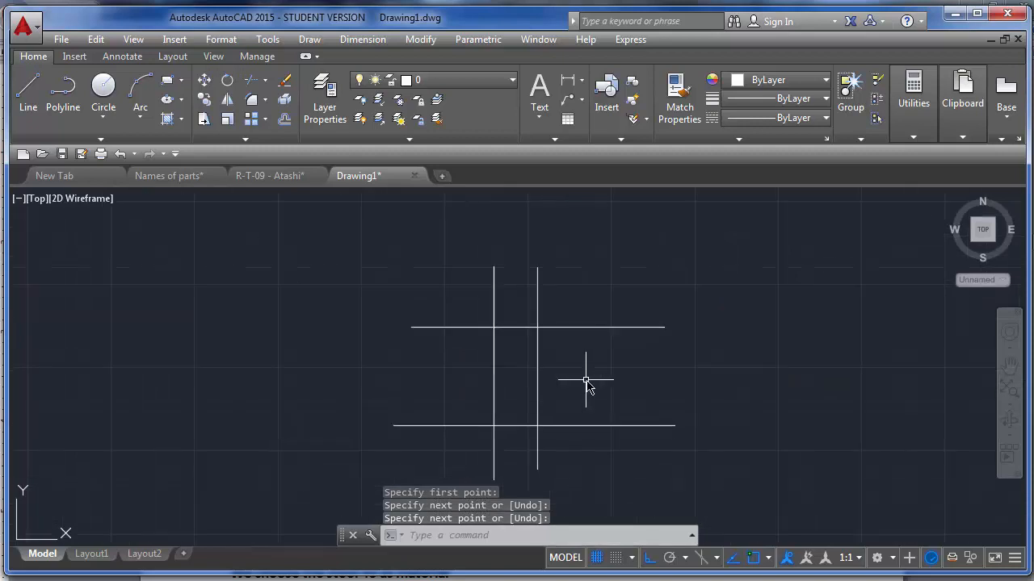
Open the Names of parts drawing and highlight the front view's horizontal and two vertical centre lines to examine the shaft axes.
click(267, 176)
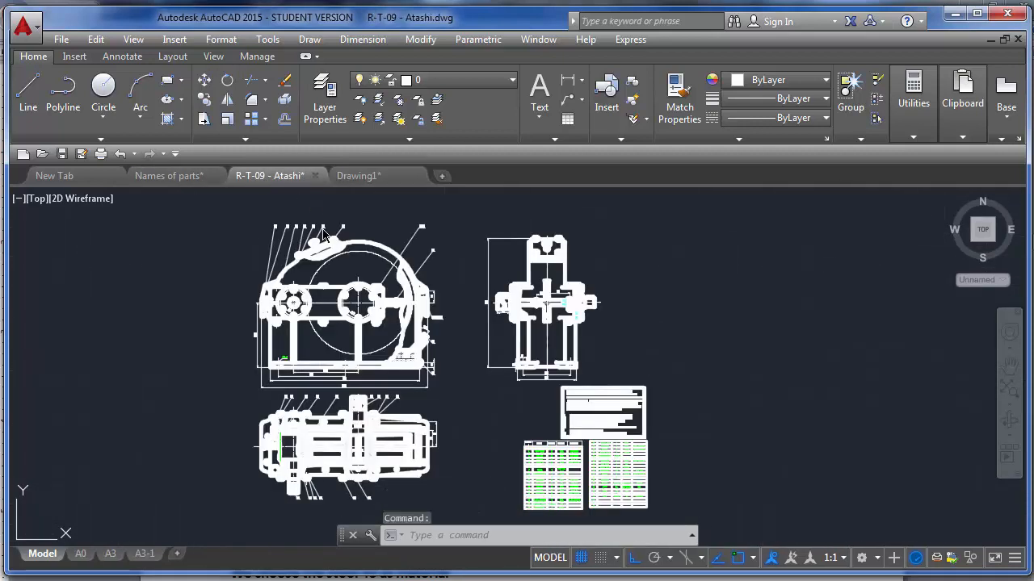
click(165, 182)
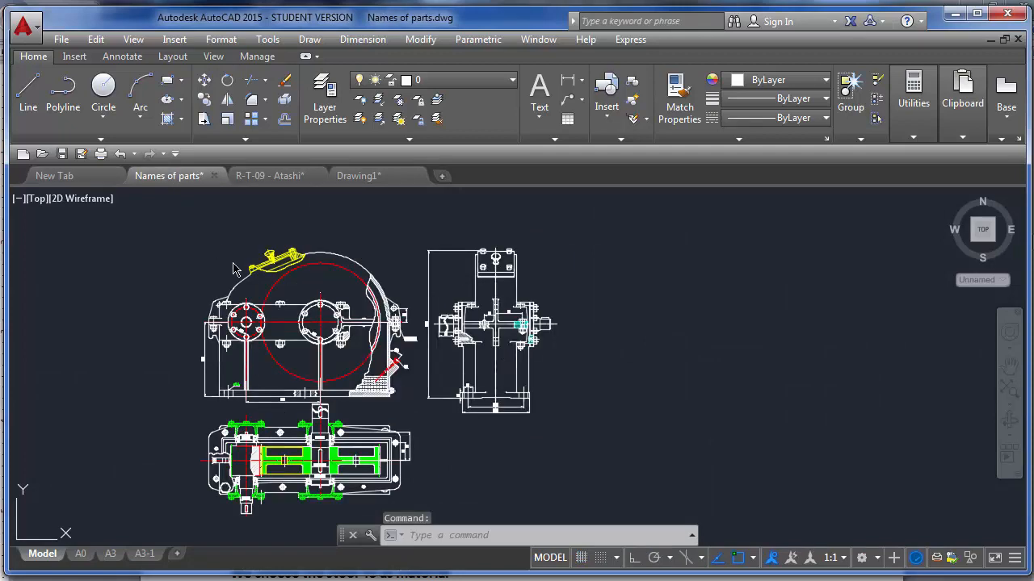
scroll(269, 339, up, 5)
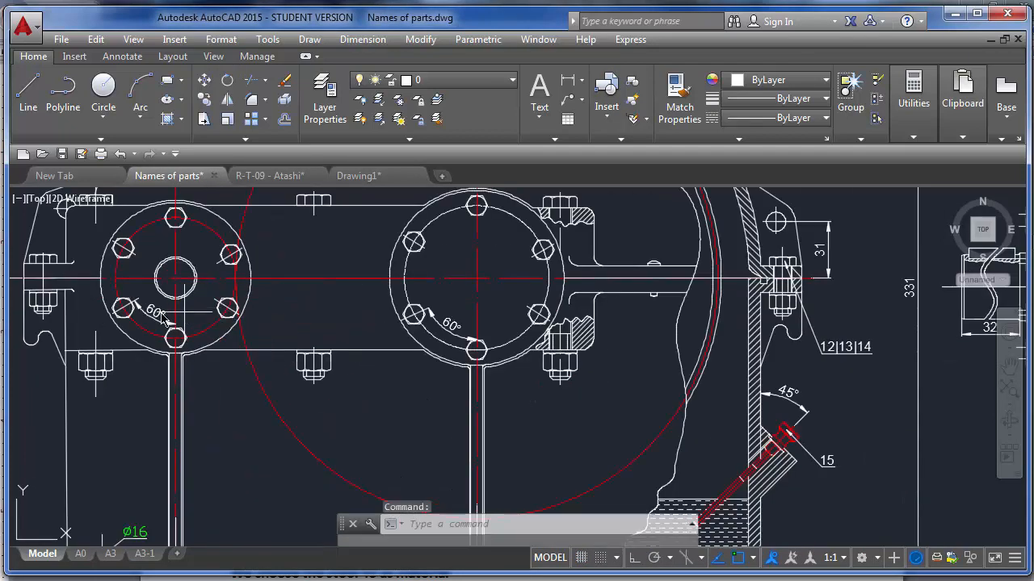
click(192, 315)
click(159, 311)
click(290, 297)
click(278, 248)
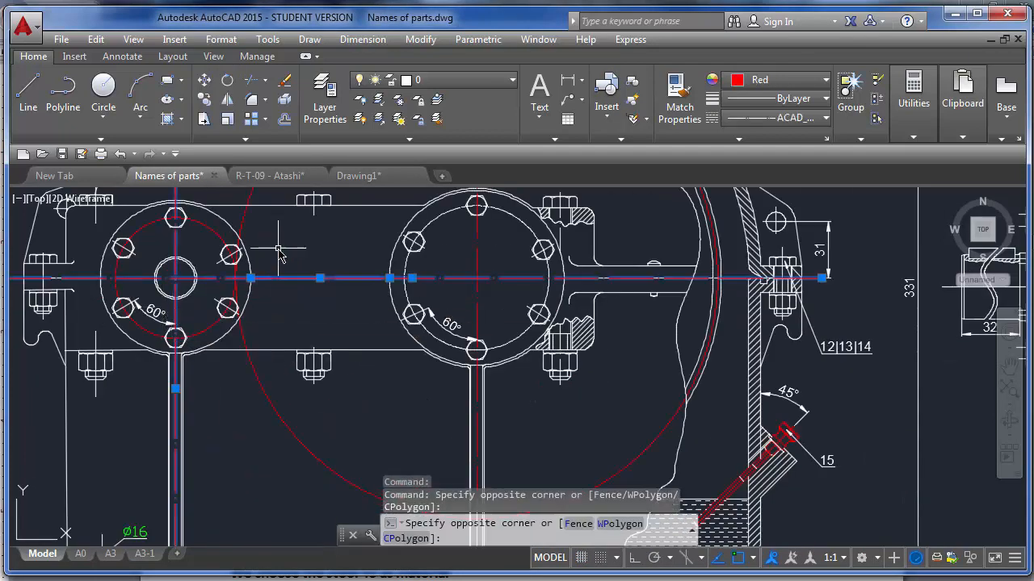
click(495, 247)
click(444, 233)
scroll(502, 235, down, 3)
scroll(467, 251, up, 4)
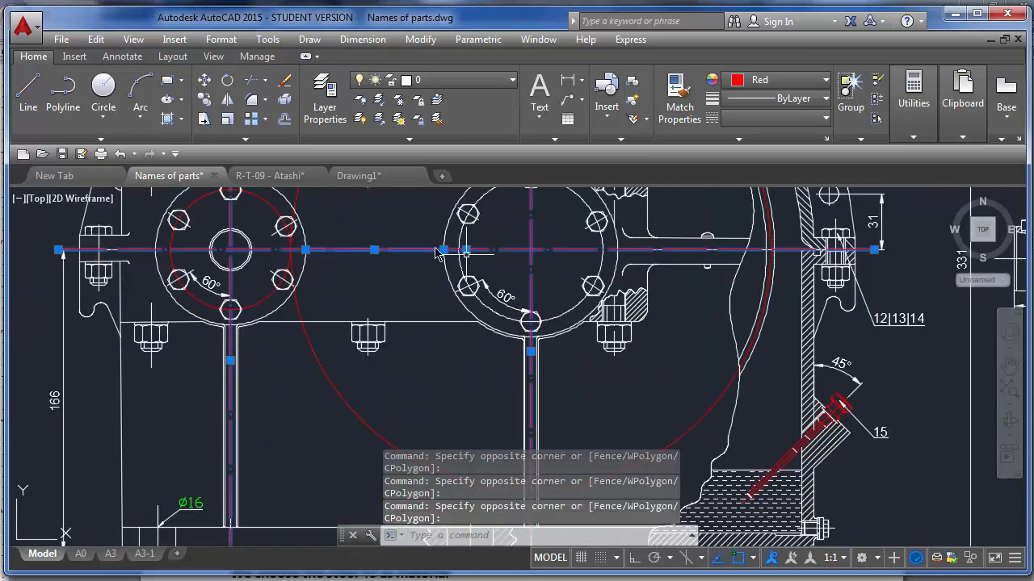
Highlight the top view's horizontal centre line and the two vertical shaft axes in the reference drawing for comparison with the front view.
scroll(419, 266, down, 4)
scroll(283, 428, up, 6)
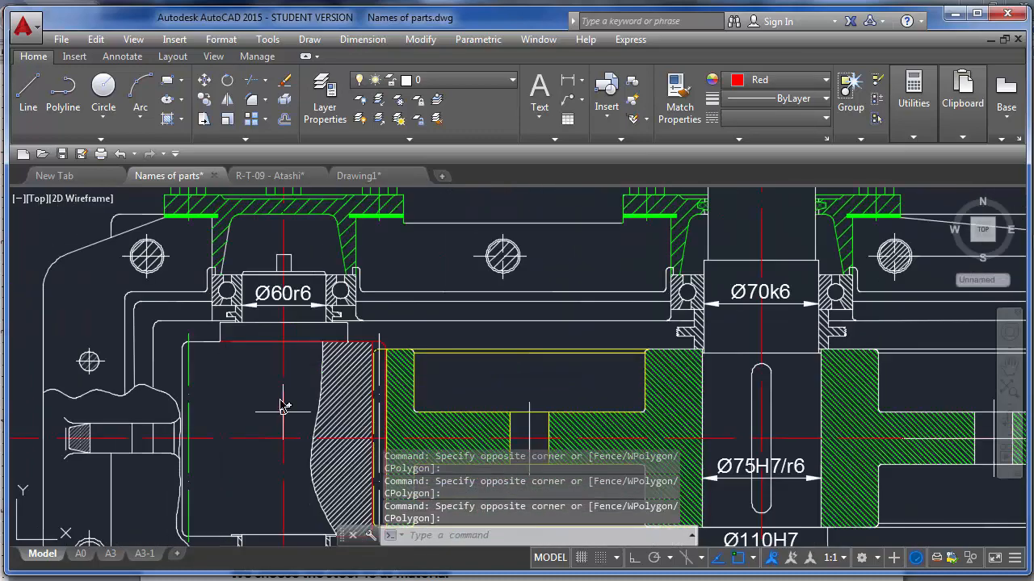
click(284, 451)
click(264, 454)
click(236, 414)
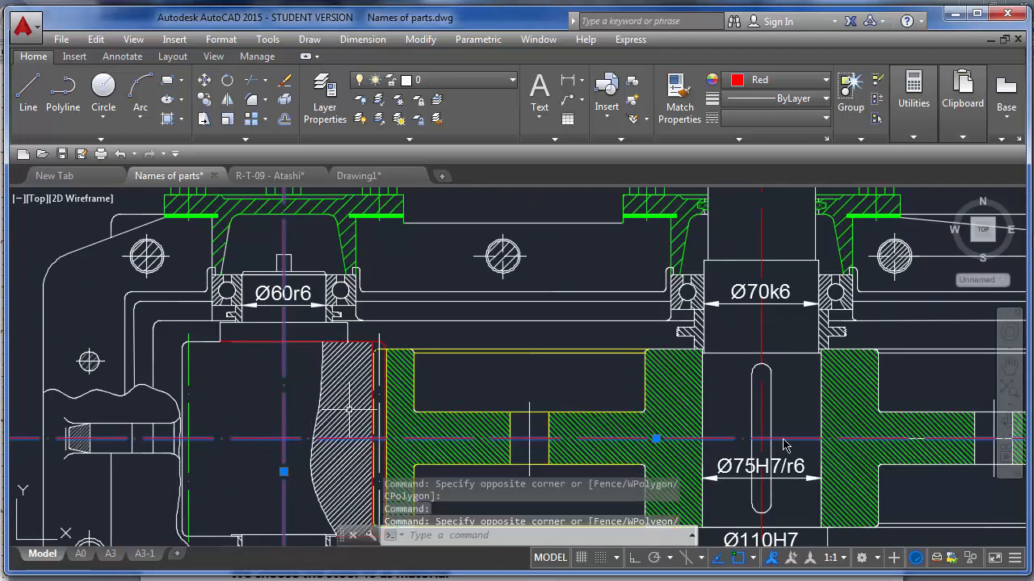
click(771, 349)
click(751, 279)
scroll(517, 379, down, 4)
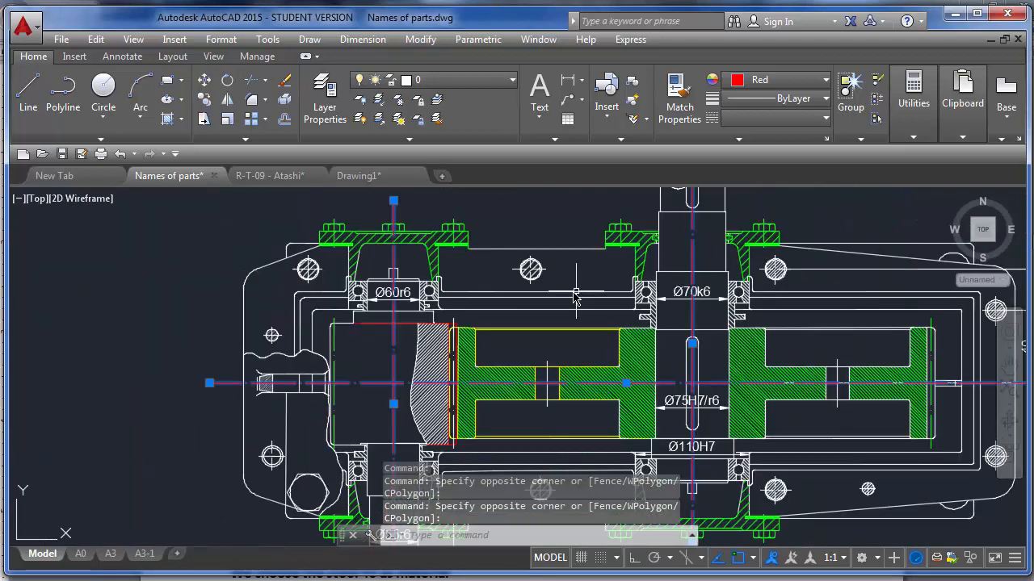
scroll(583, 462, down, 2)
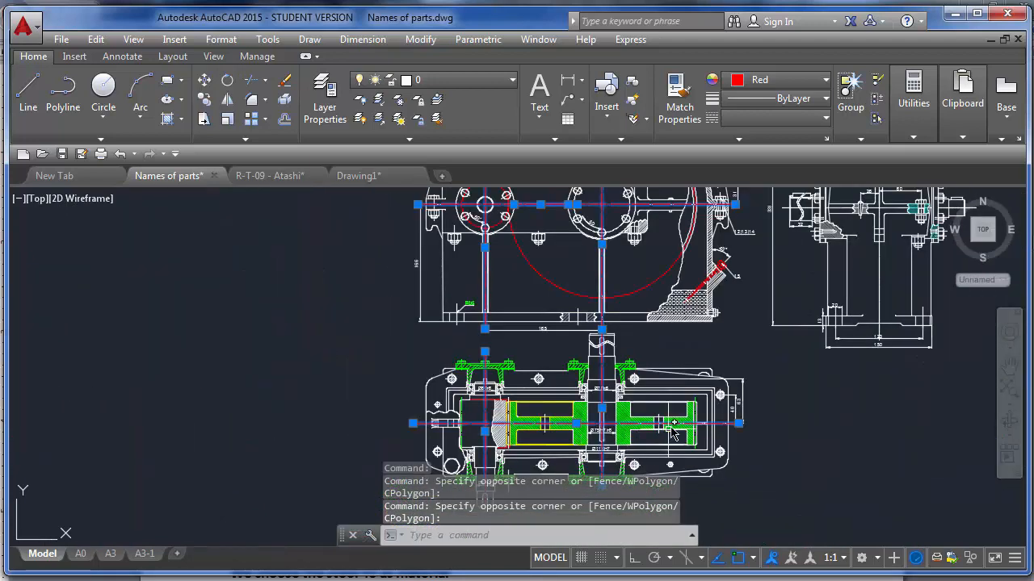
Return to Drawing1 and highlight all four crossing lines to compare them with the reference, then clear the selection.
click(359, 175)
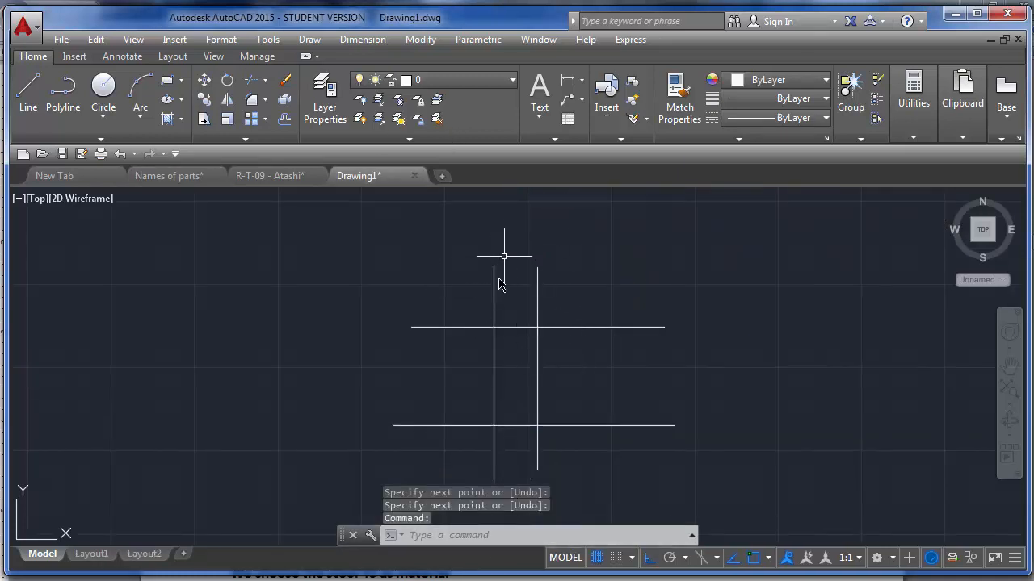
click(696, 485)
click(390, 263)
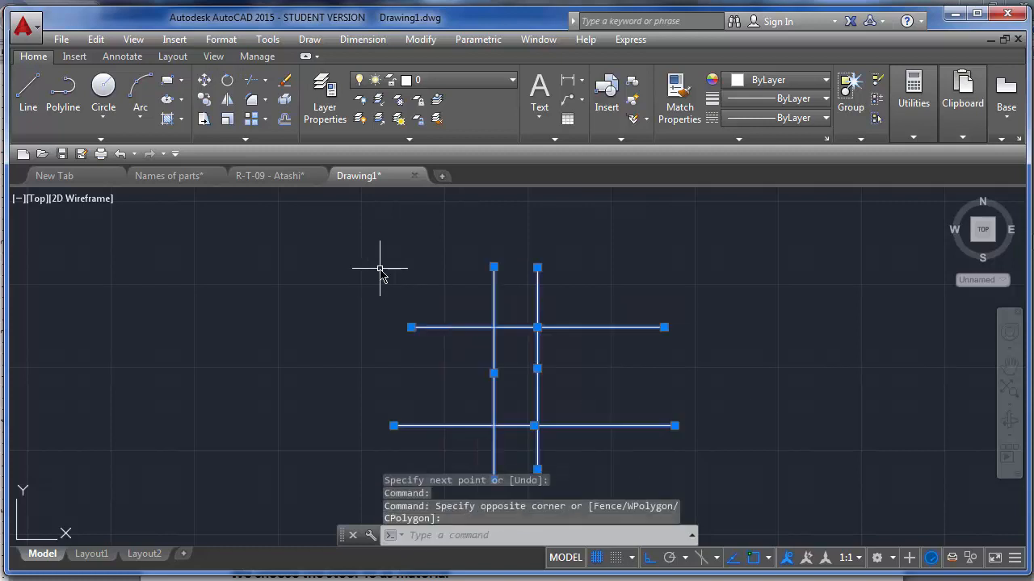
key(Escape)
Highlight the upper horizontal line, the lower horizontal with both verticals, and all four lines to examine the front and top view axes.
click(382, 228)
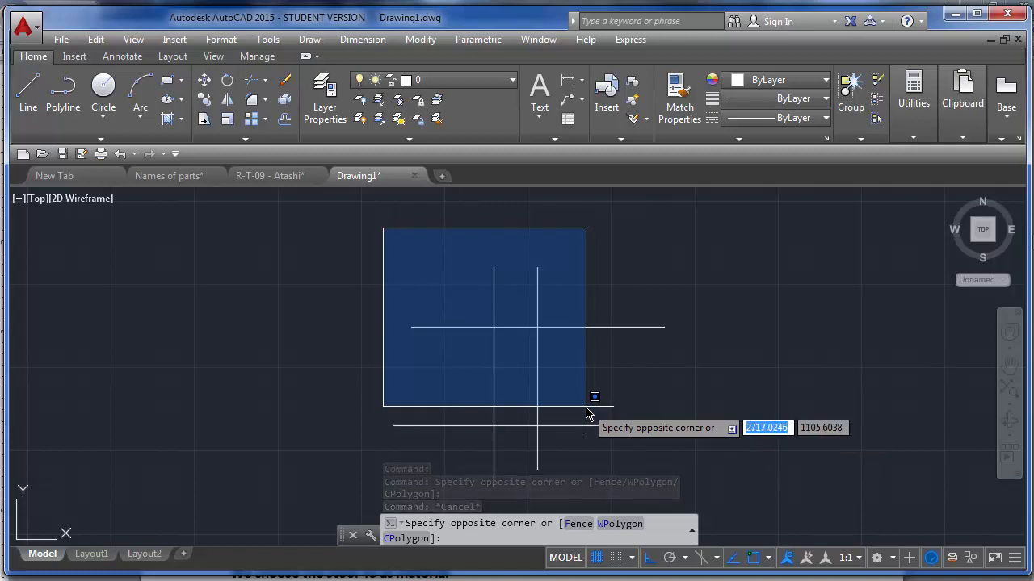
click(699, 392)
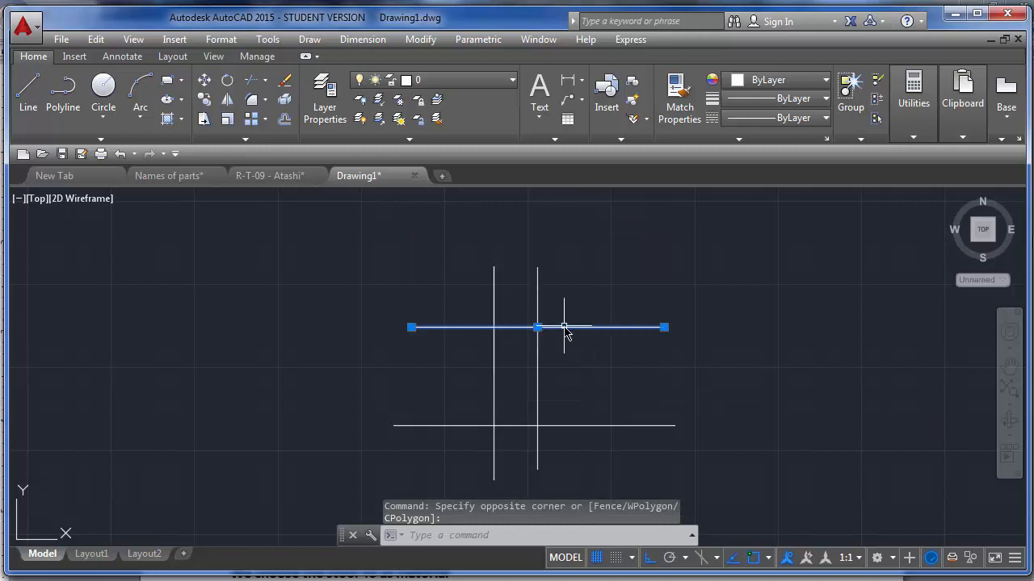
key(Escape)
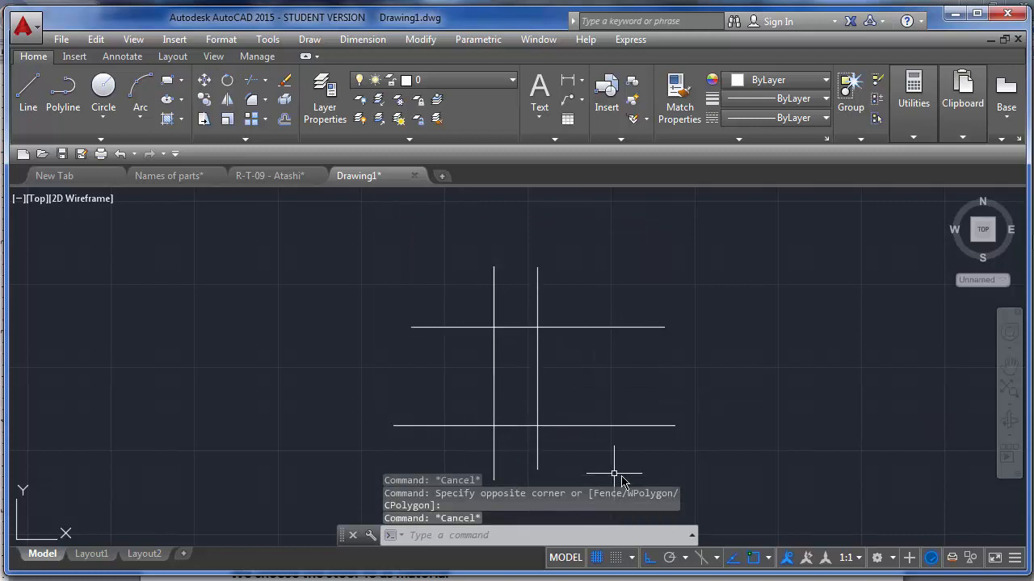
click(670, 478)
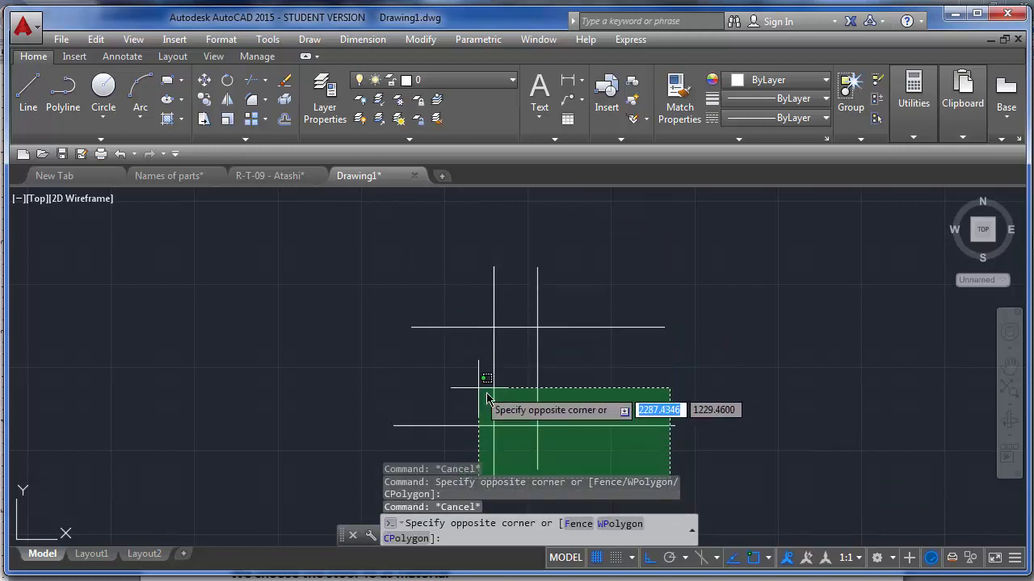
click(435, 346)
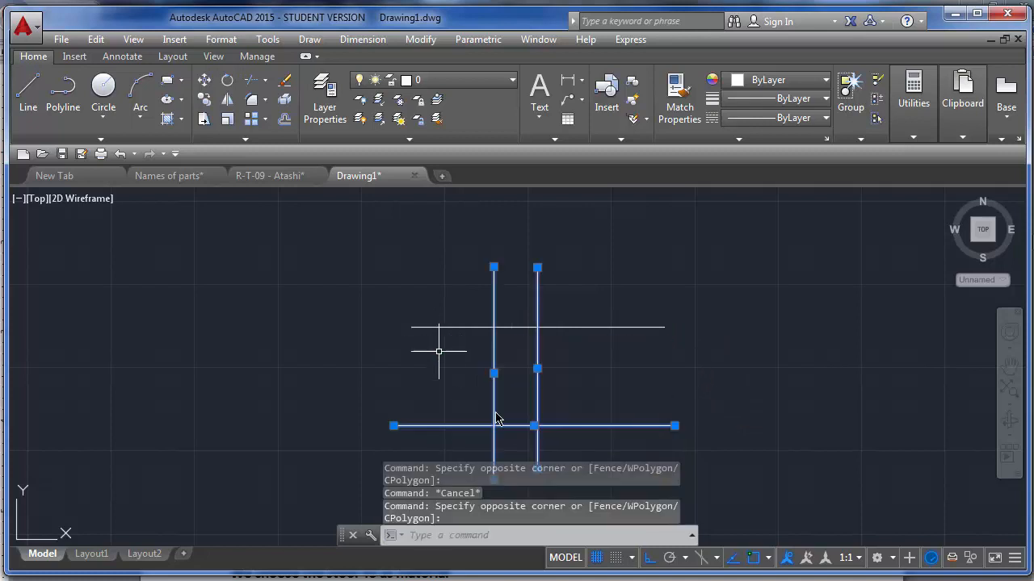
key(Escape)
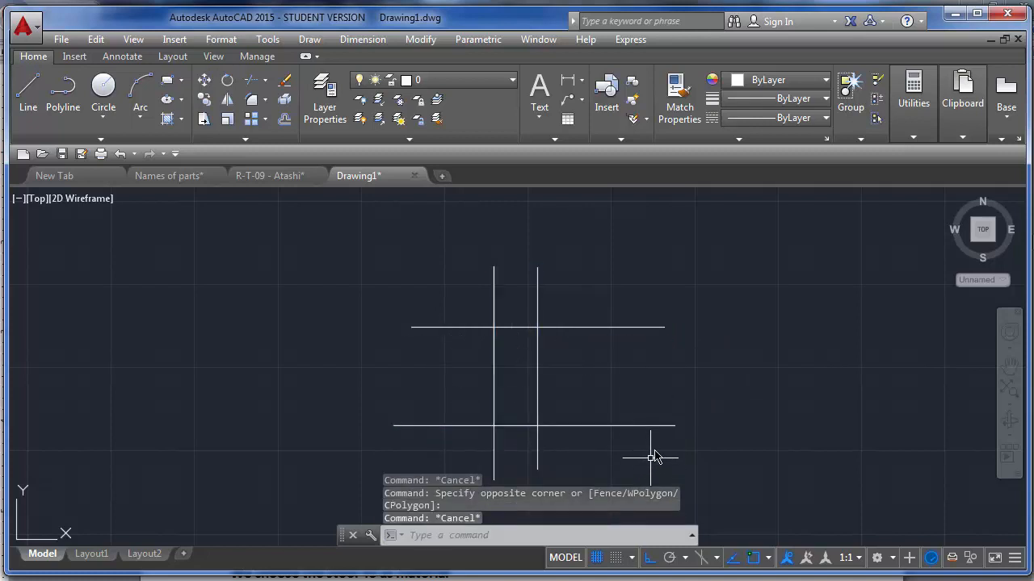
click(651, 455)
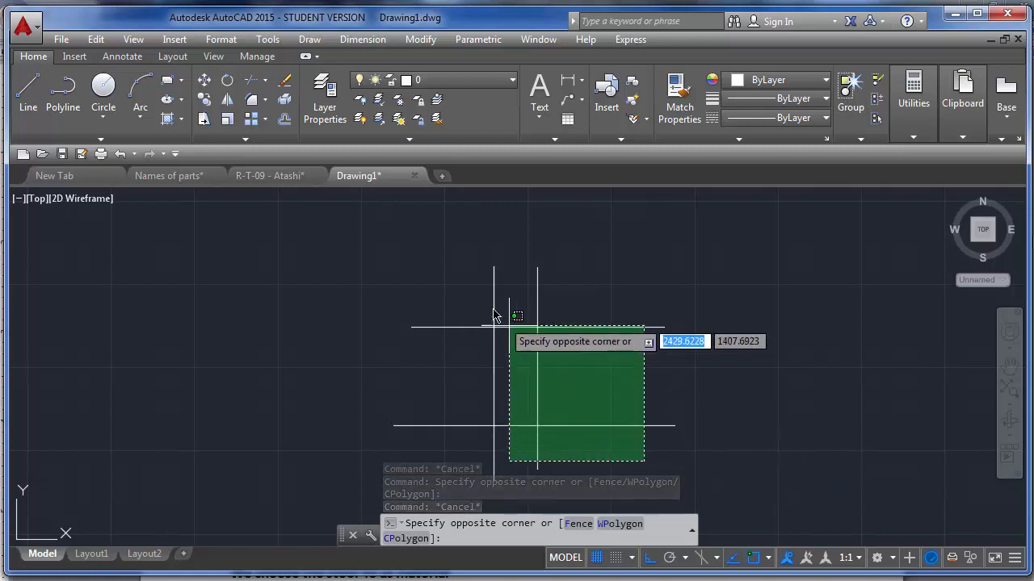
click(465, 299)
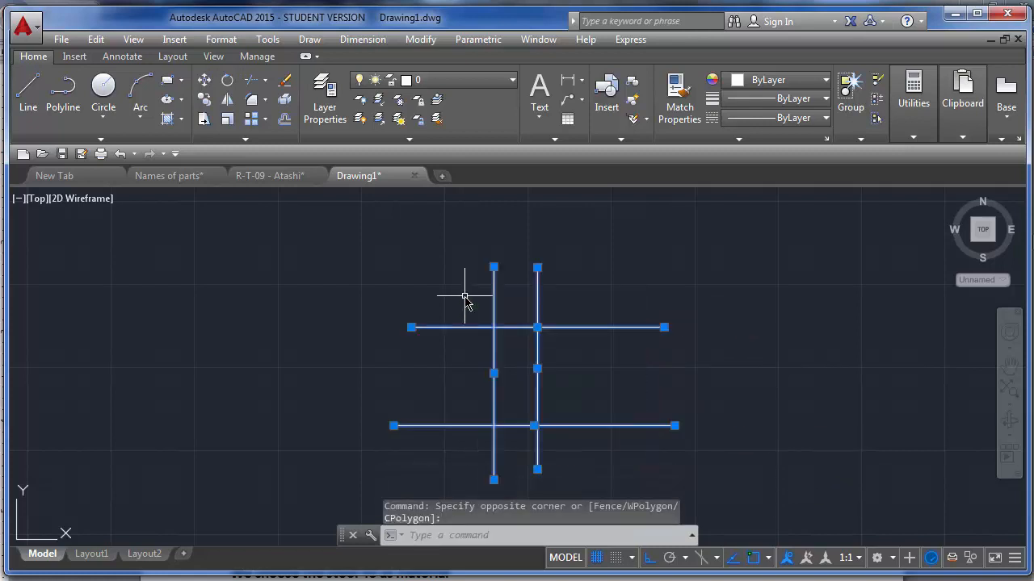
key(Escape)
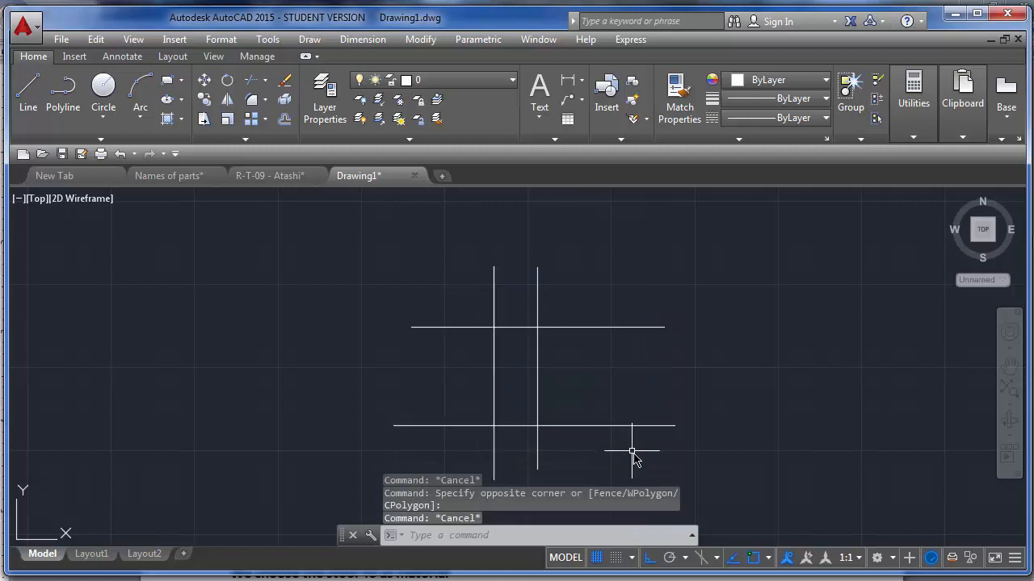
Set the colour of all four crossing centre lines to red and clear the selection.
click(643, 464)
click(461, 297)
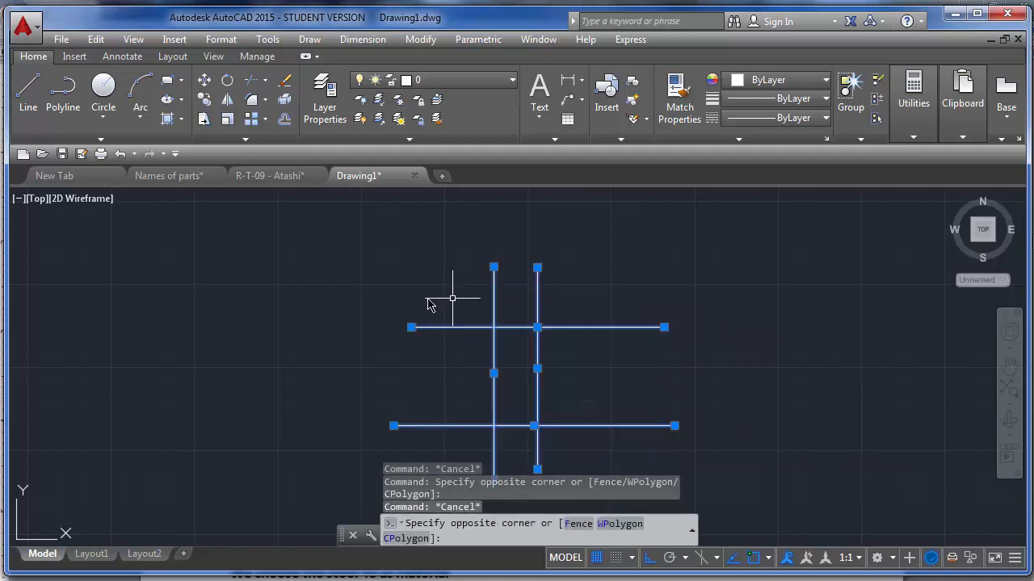
click(780, 80)
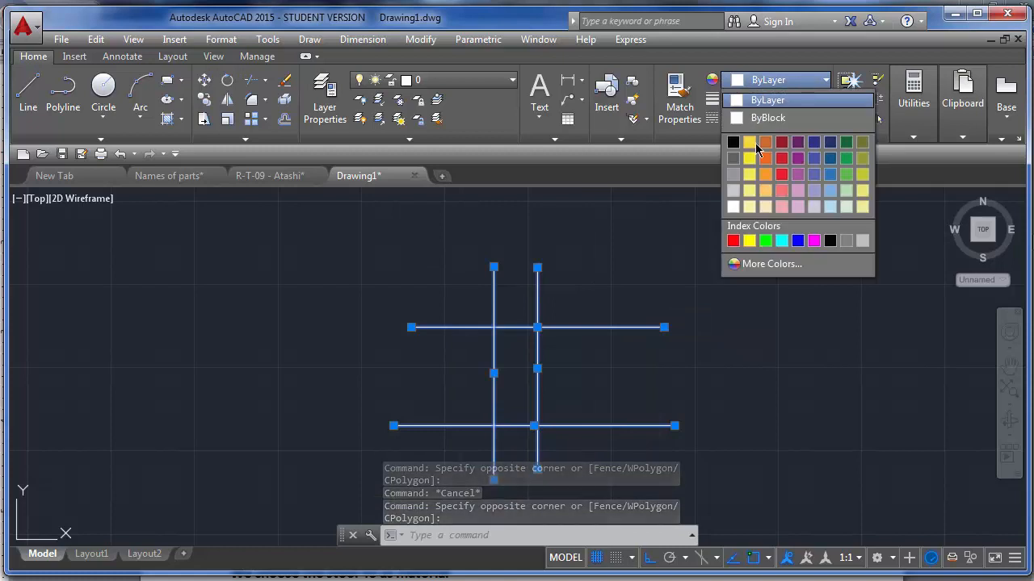
click(733, 241)
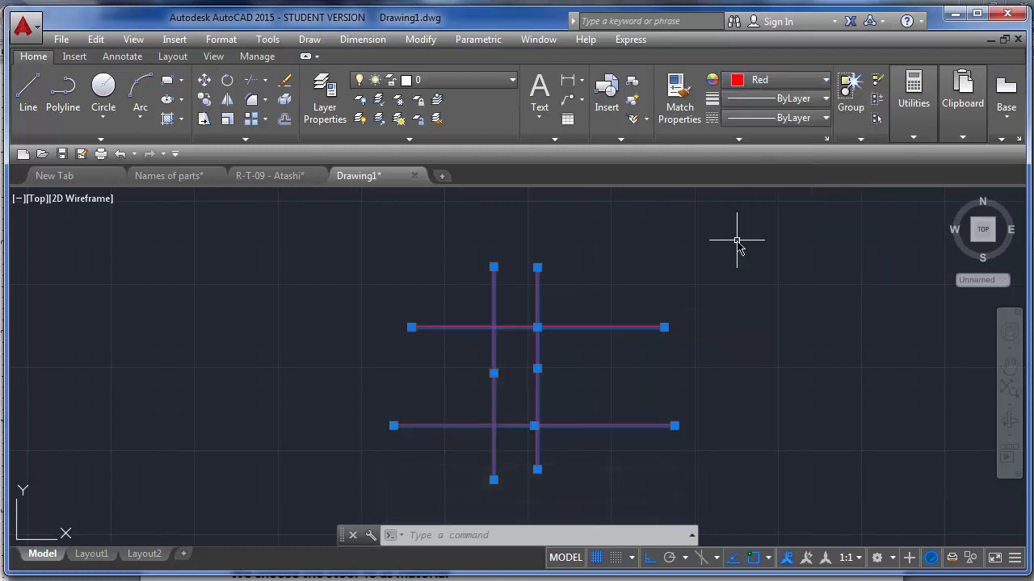
key(Escape)
scroll(540, 330, up, 6)
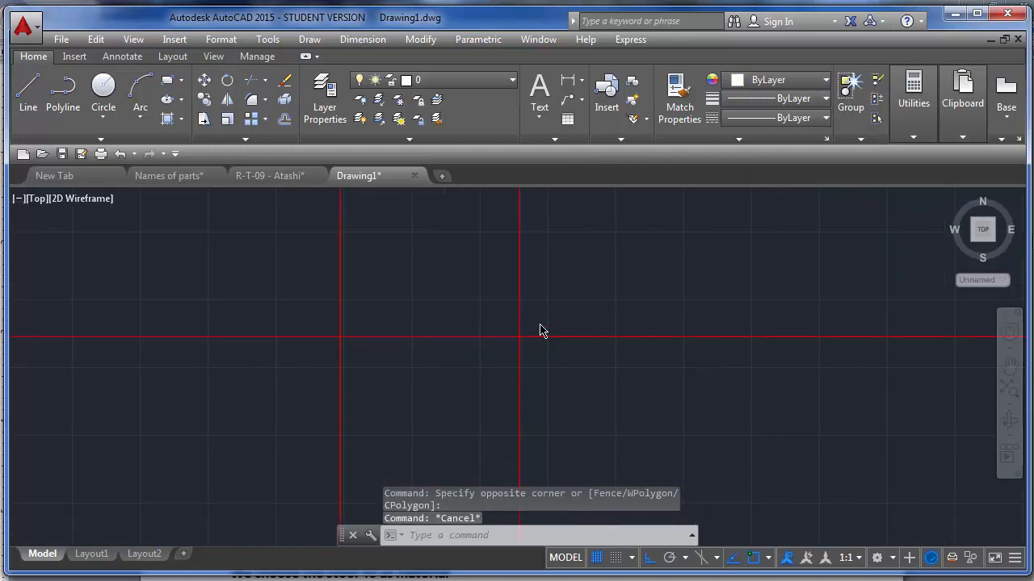
scroll(525, 324, down, 6)
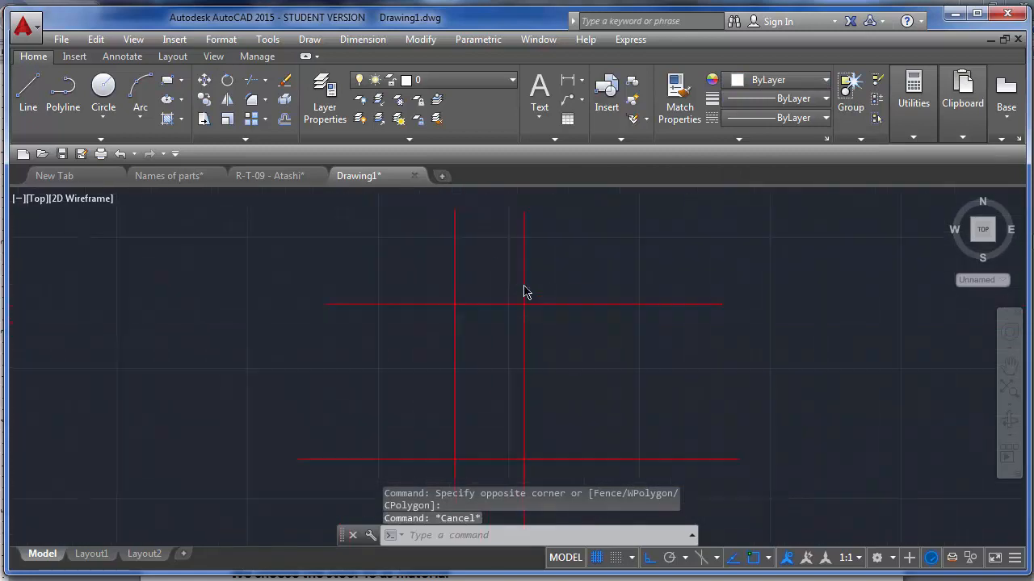
Load the CENTER2 linetype from acad.lin into the drawing.
click(811, 117)
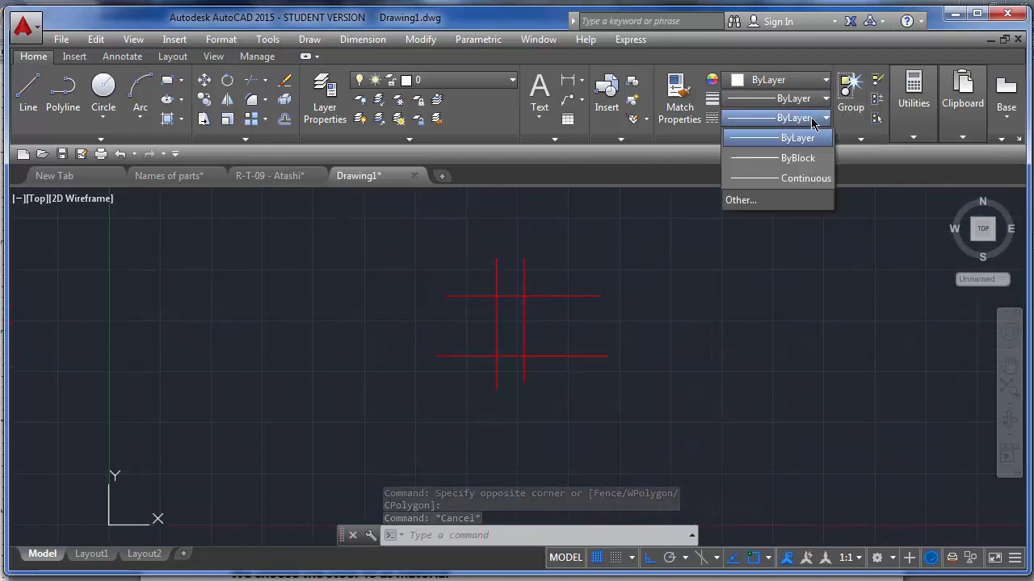
click(751, 202)
click(808, 223)
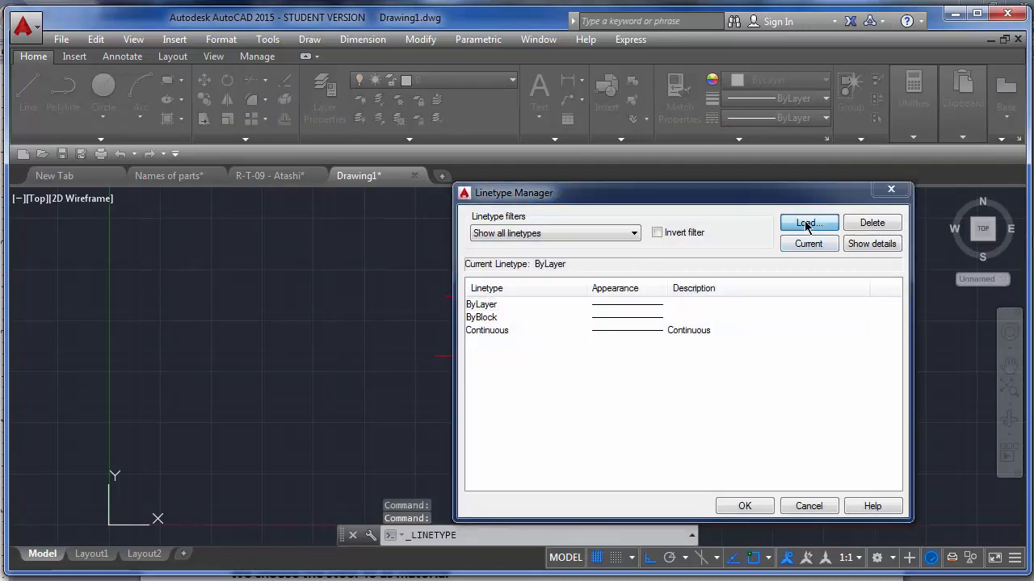
scroll(288, 380, down, 5)
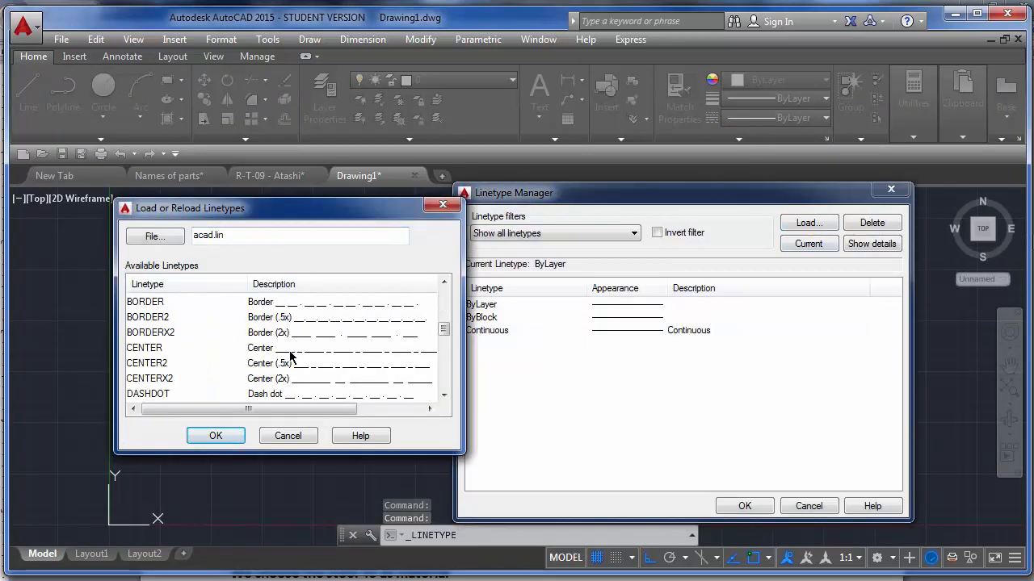
click(315, 365)
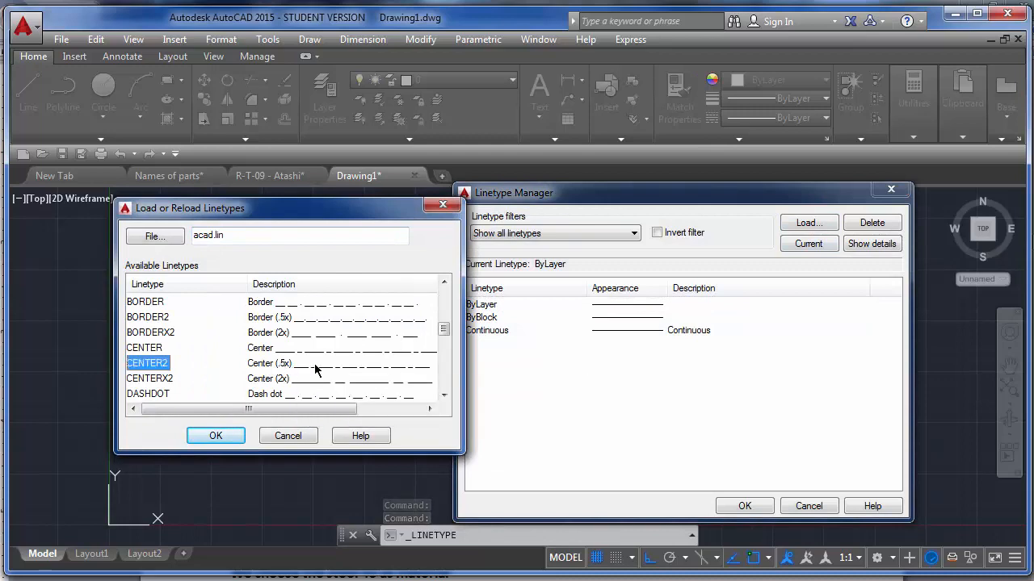
click(228, 442)
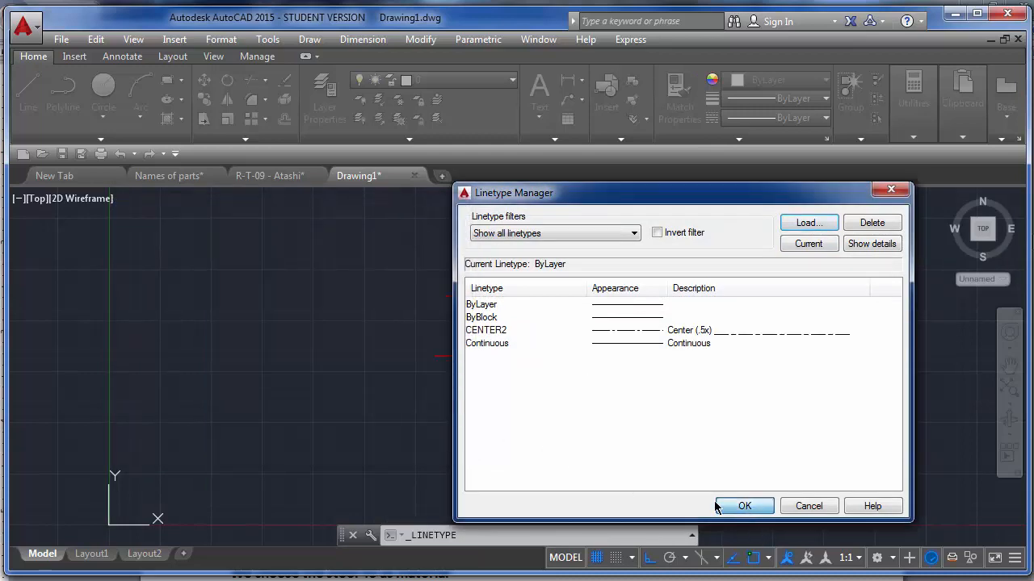
click(744, 507)
Assign the CENTER2 linetype to all four red lines and clear the selection.
click(605, 422)
click(443, 270)
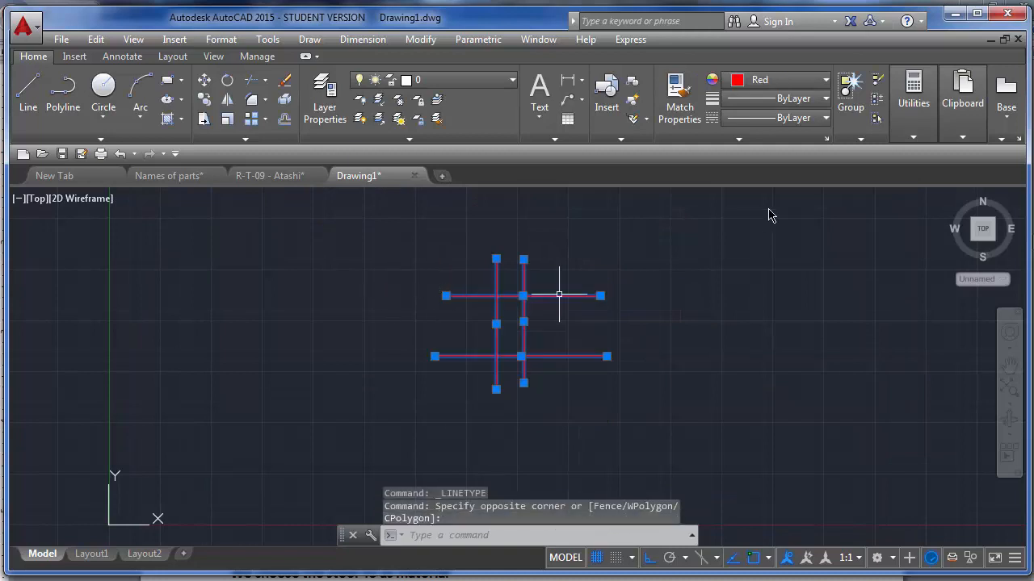
click(805, 119)
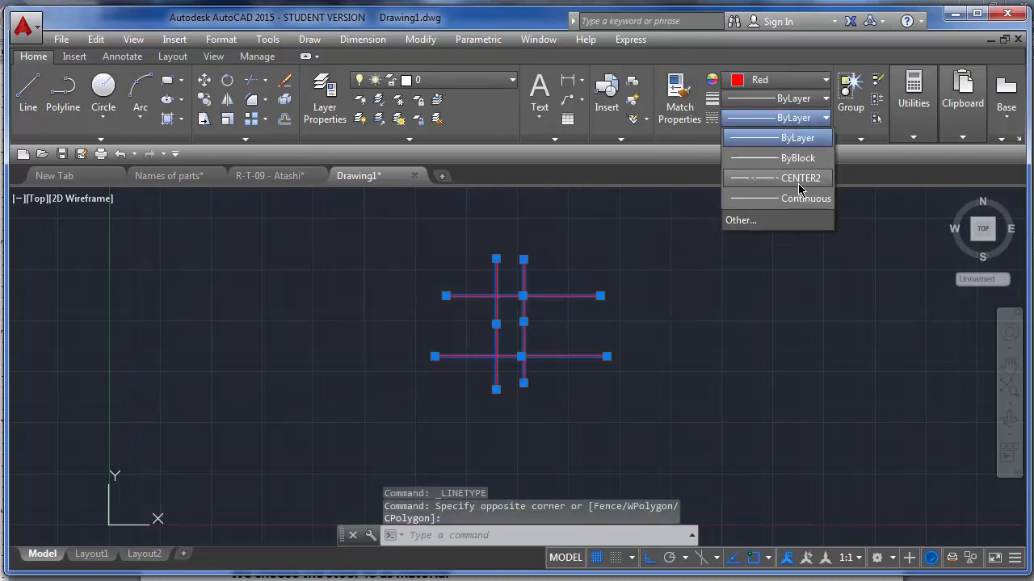
click(797, 184)
scroll(547, 299, up, 8)
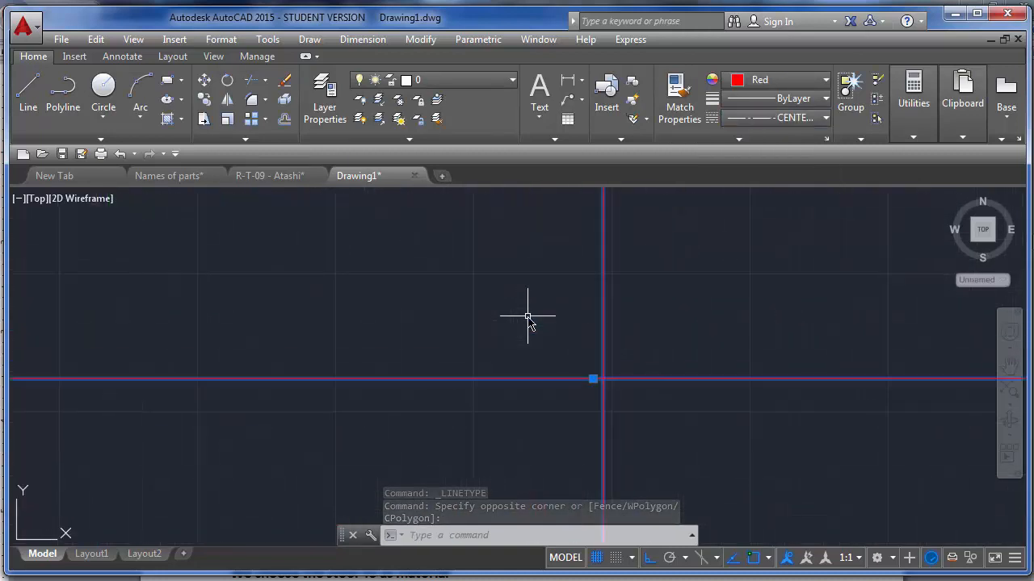
key(Escape)
scroll(547, 318, down, 2)
scroll(547, 318, down, 3)
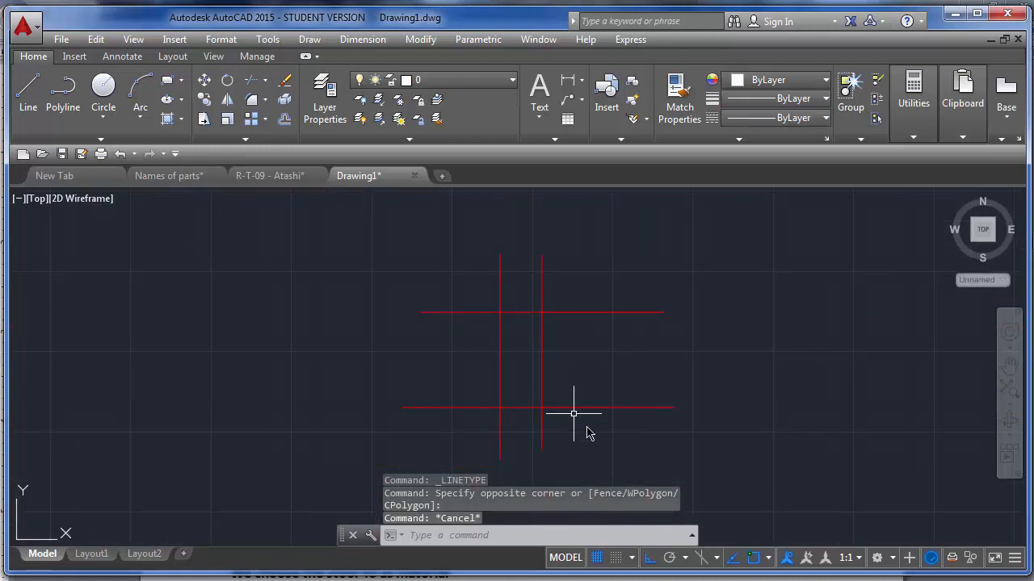
Switch all four lines to the ByBlock linetype and back to CENTER2.
click(594, 422)
click(460, 258)
click(819, 119)
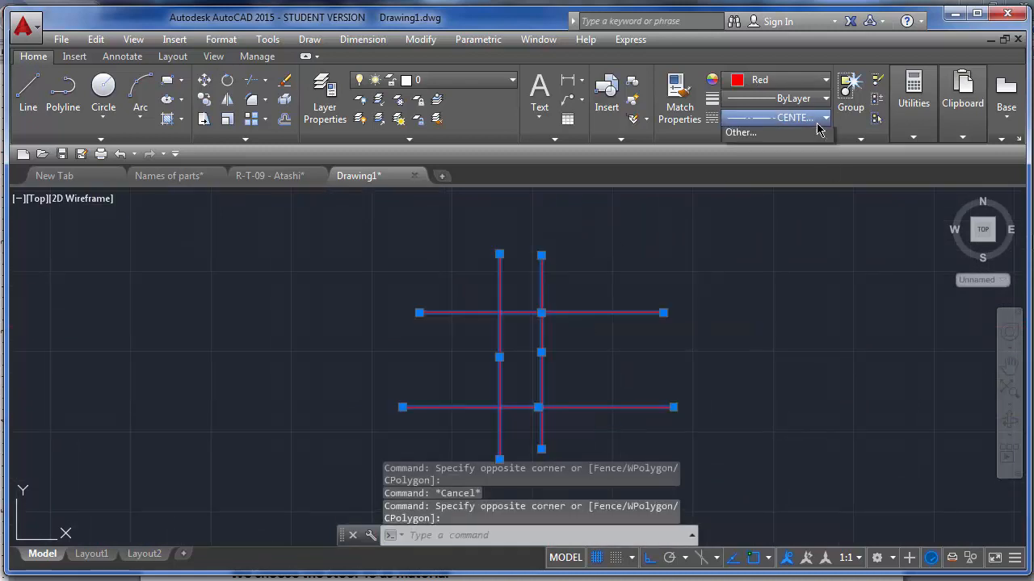
click(781, 164)
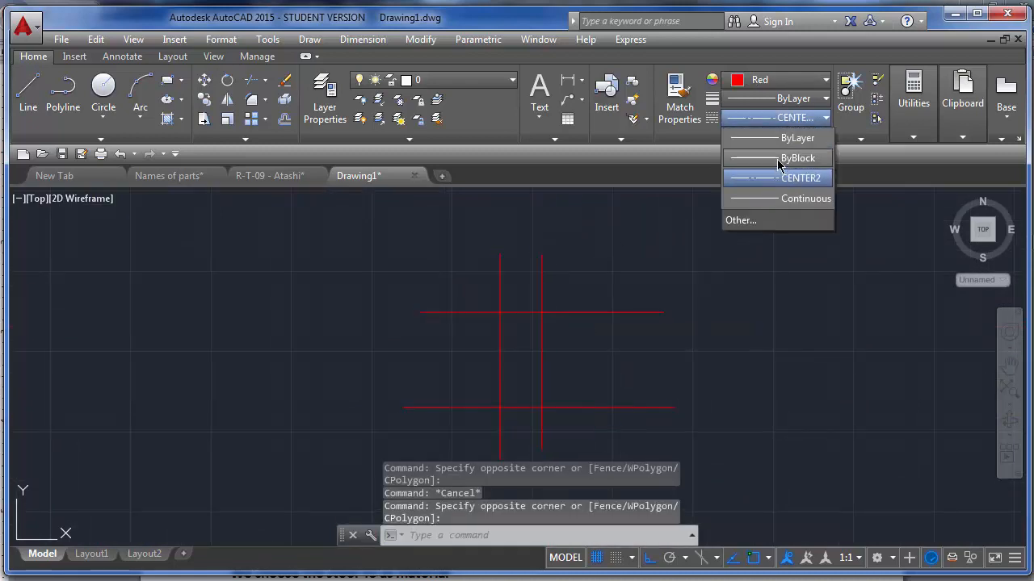
click(788, 119)
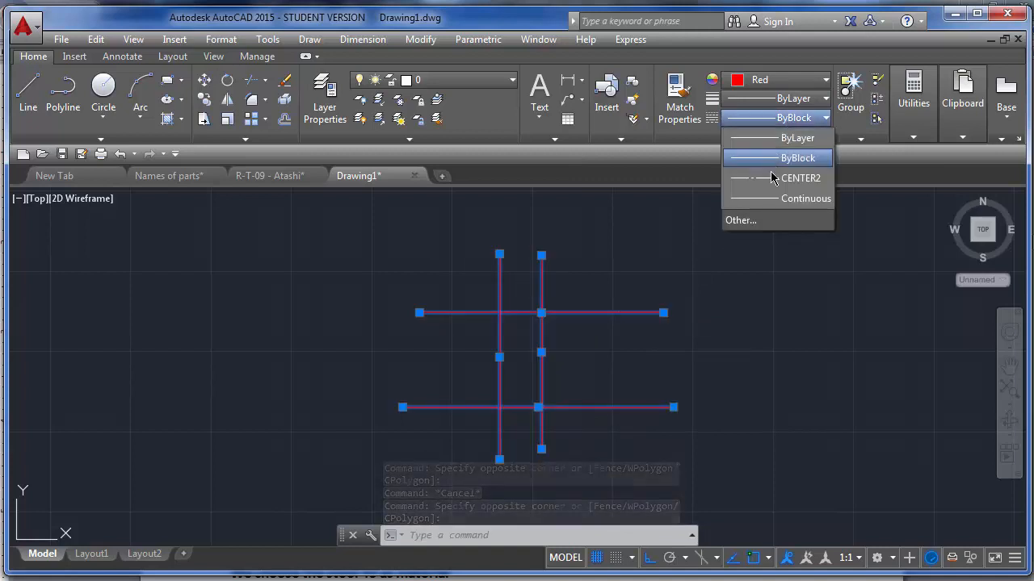
click(771, 178)
Clear the selection and examine the centre lines' dash pattern up close and from farther away.
scroll(568, 318, up, 8)
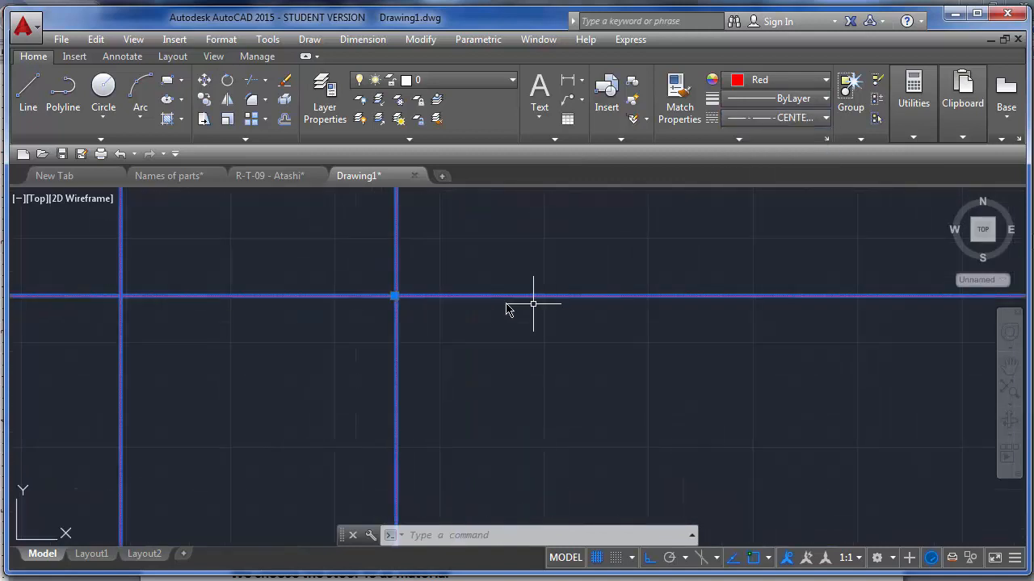
key(Escape)
scroll(389, 296, up, 7)
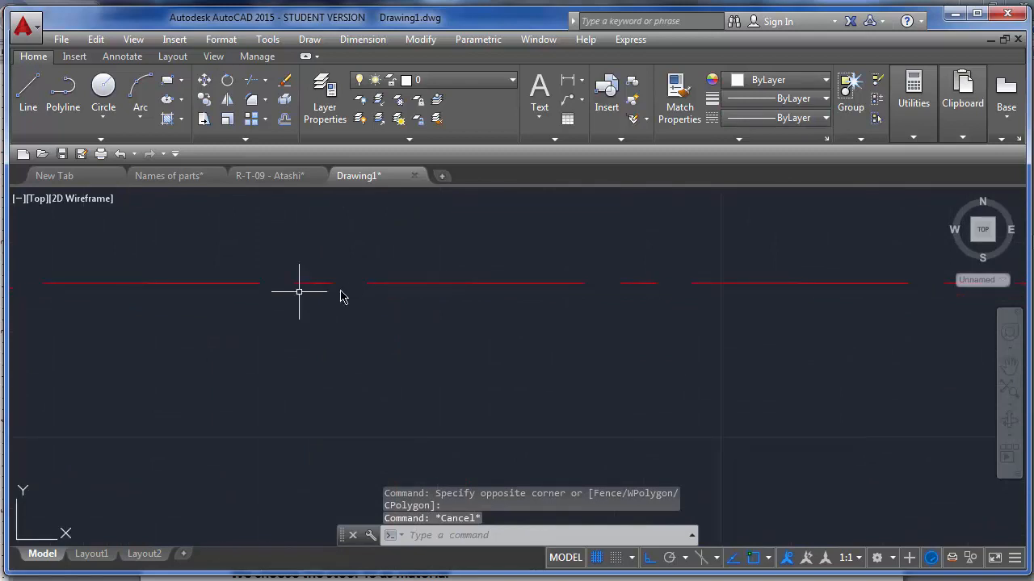
scroll(725, 263, down, 10)
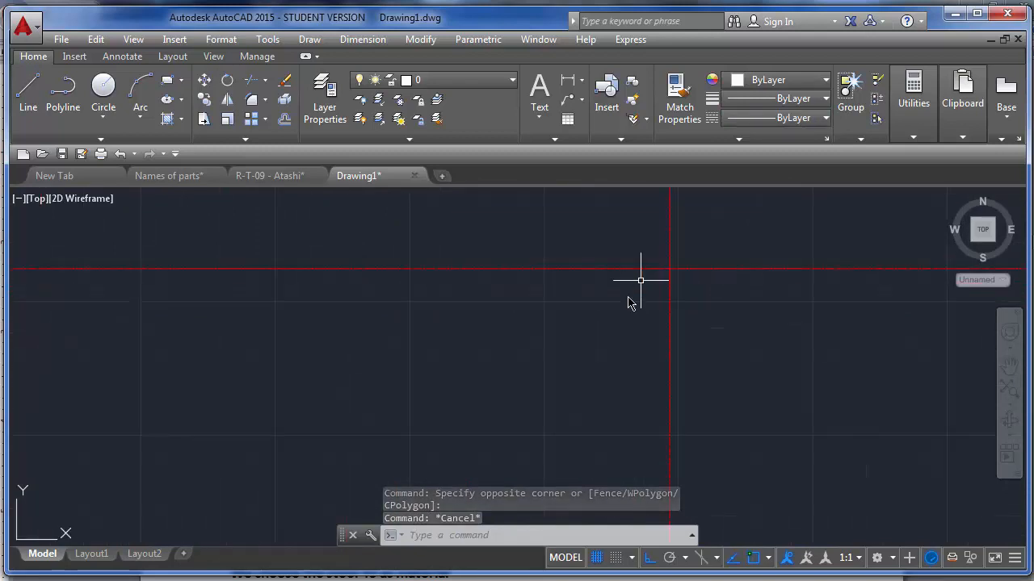
scroll(570, 323, down, 12)
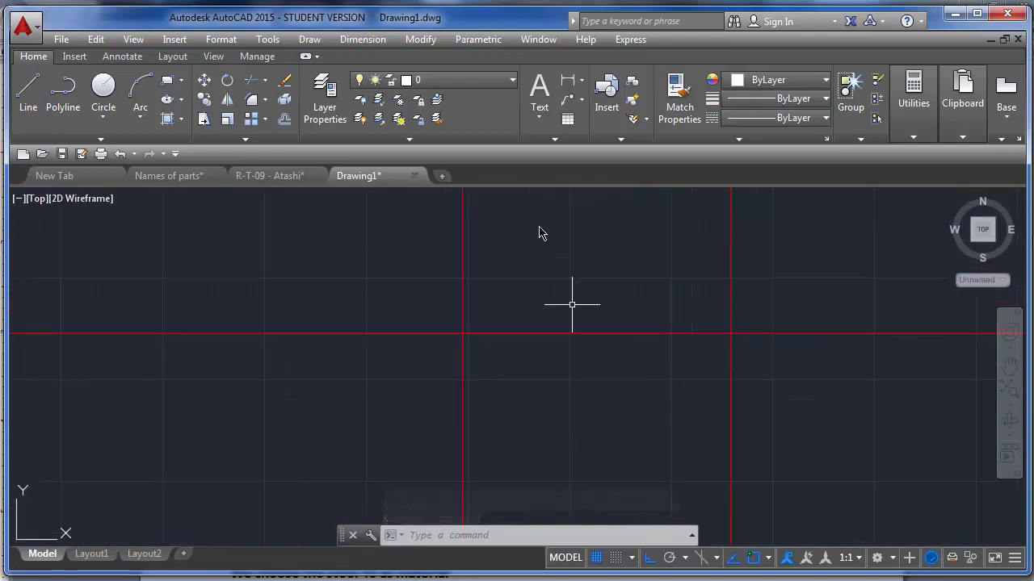
scroll(583, 267, up, 2)
scroll(500, 485, down, 2)
scroll(506, 308, up, 6)
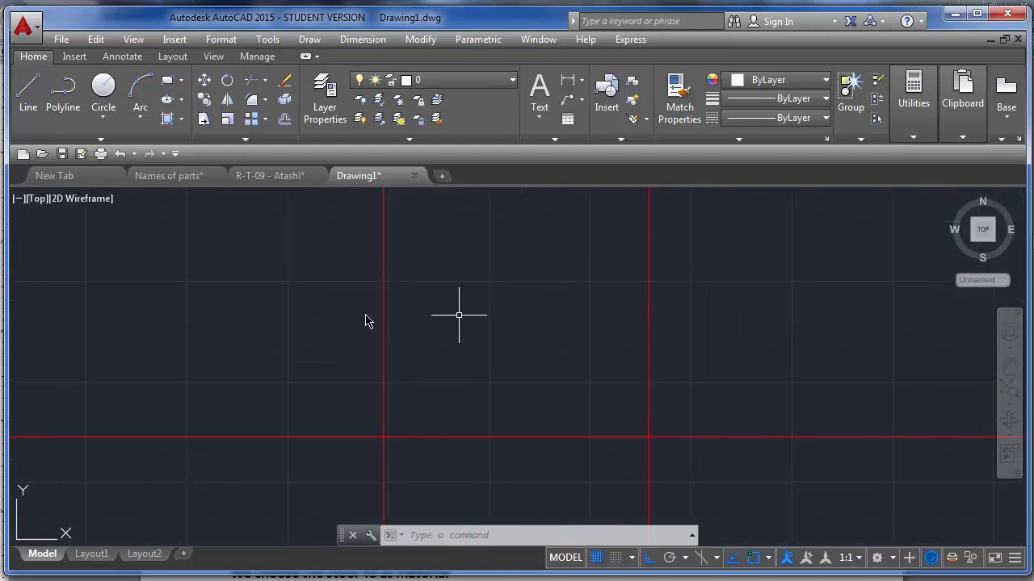
Check the d1 diameter in the Word calculation and draw a circle of radius 66/2 where the left vertical and upper horizontal centre lines cross.
scroll(356, 319, down, 4)
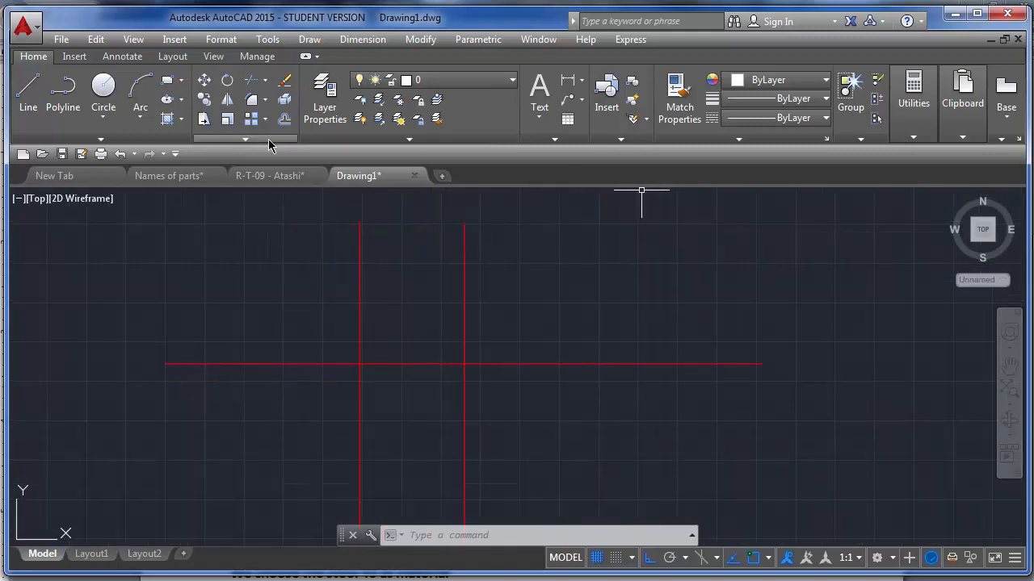
click(103, 85)
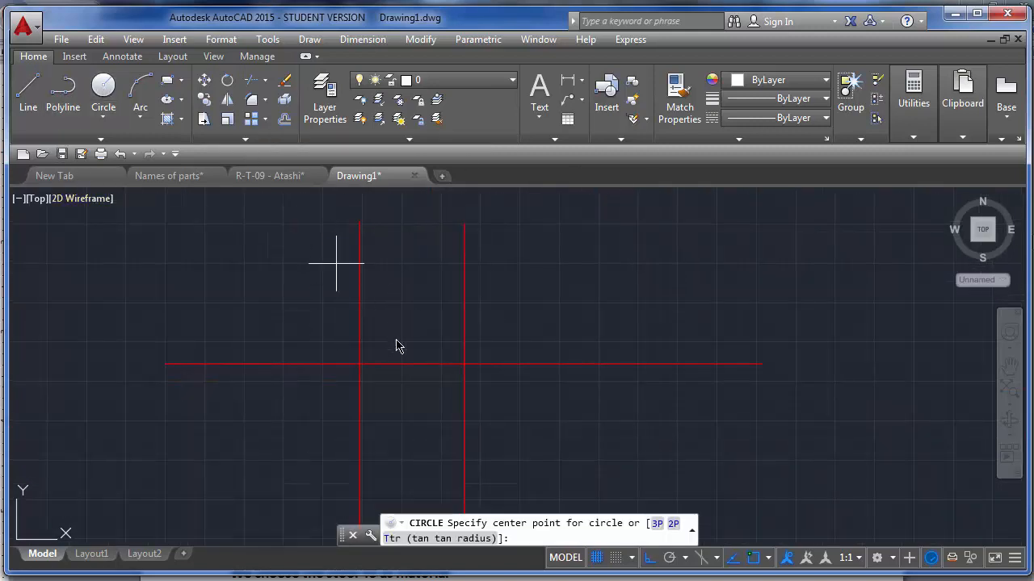
click(360, 364)
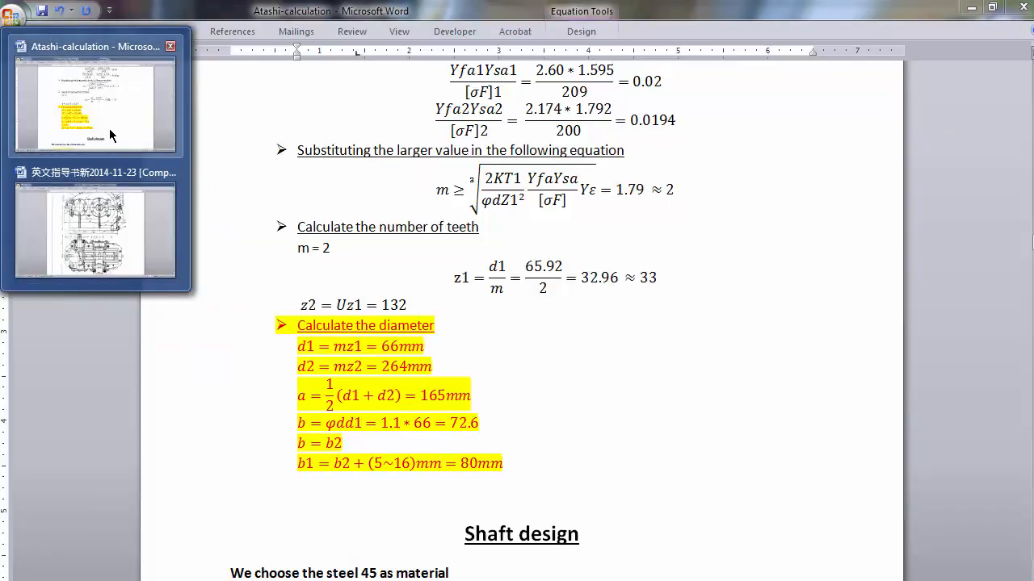
click(109, 129)
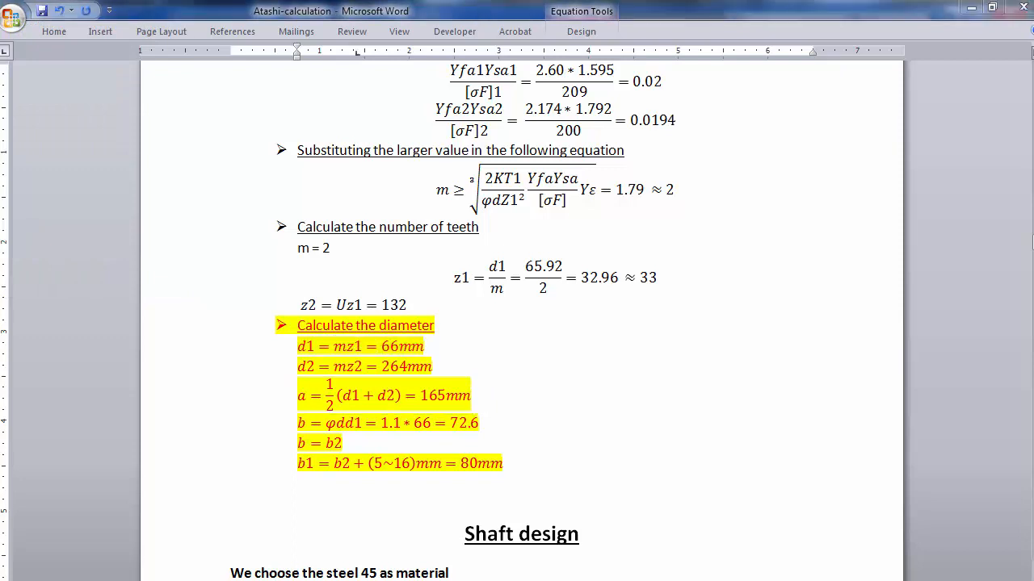
mouse_move(94, 241)
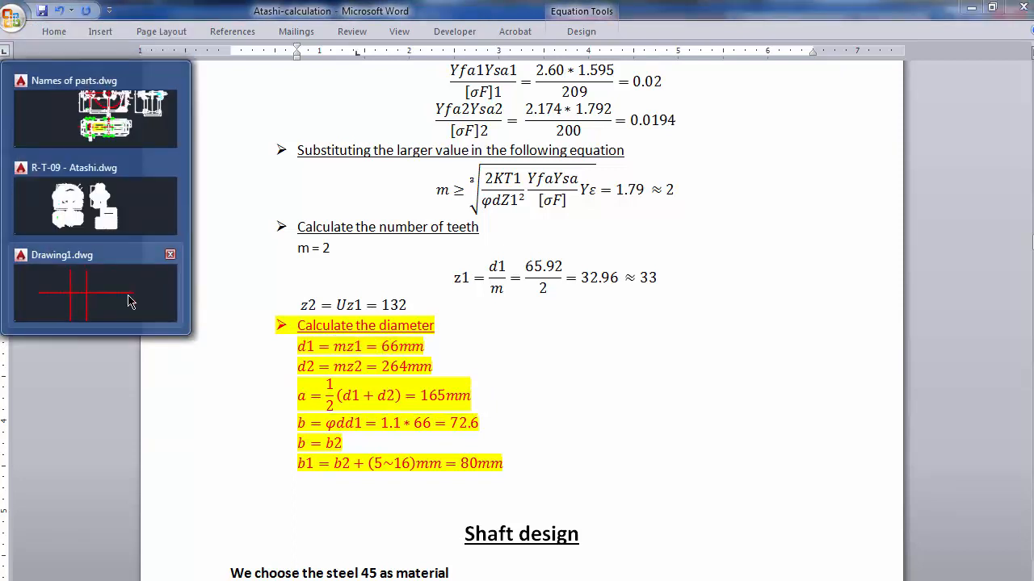
click(64, 234)
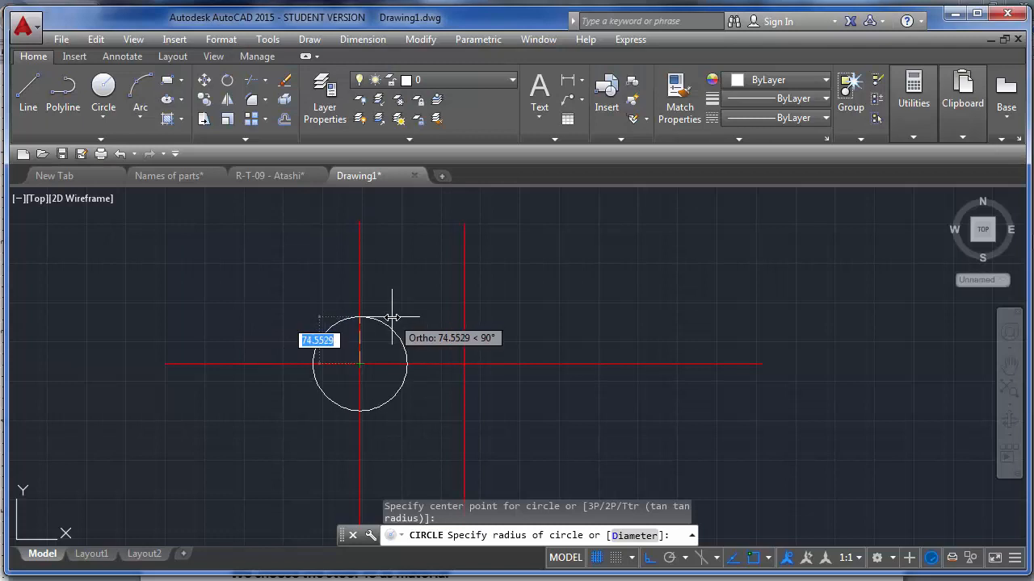
text(66/2)
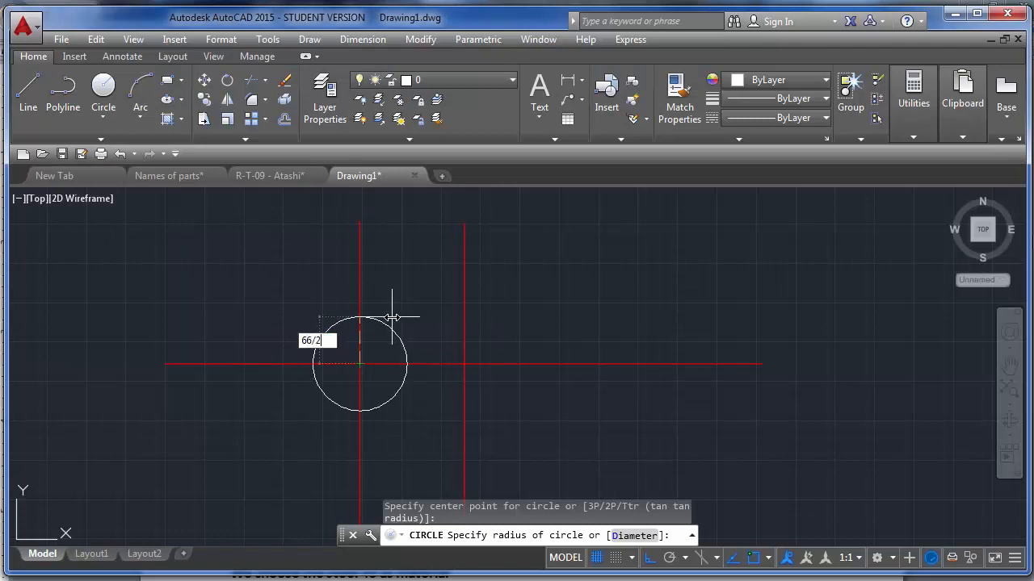
key(Return)
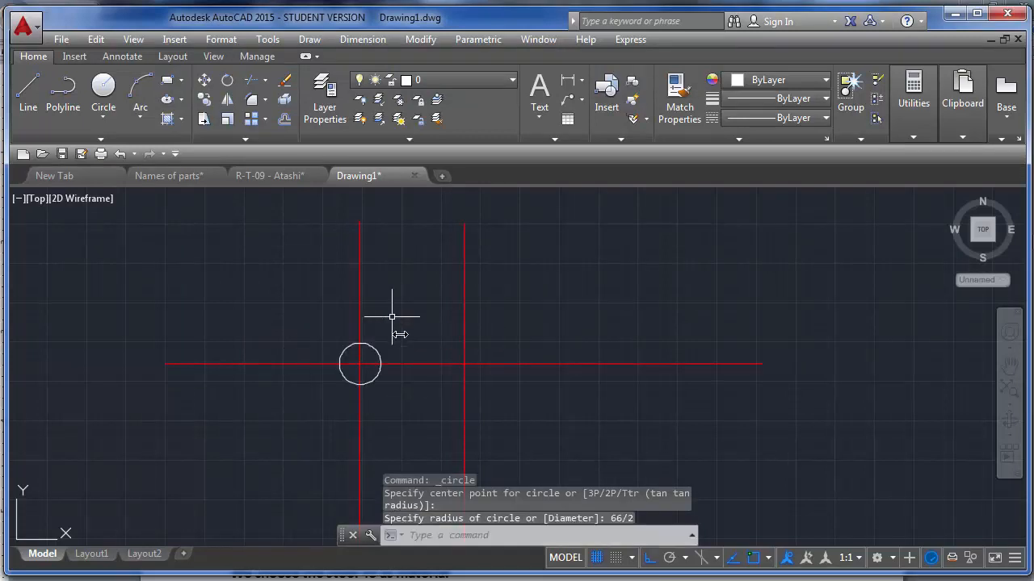
scroll(376, 348, up, 4)
click(377, 360)
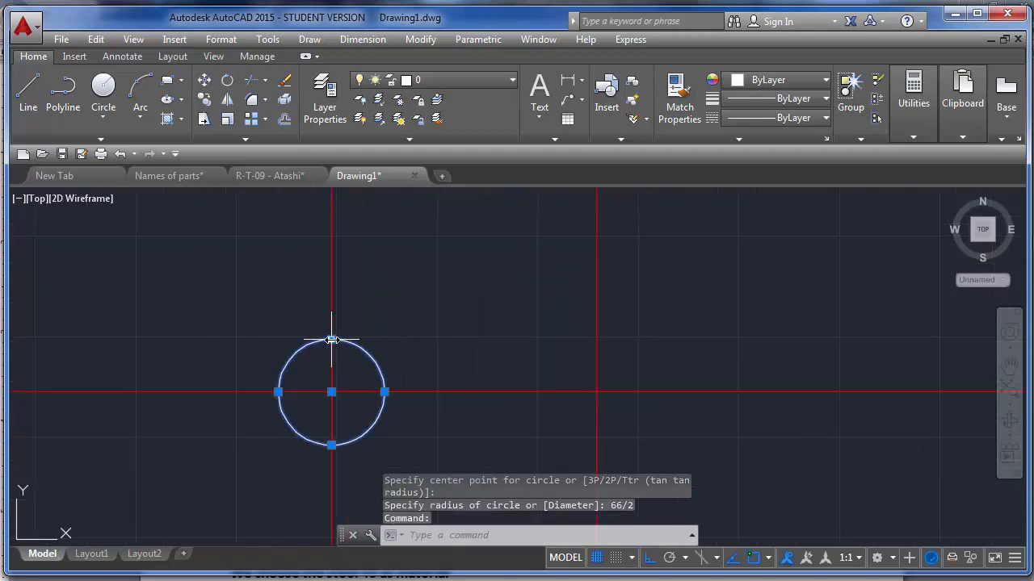
key(Escape)
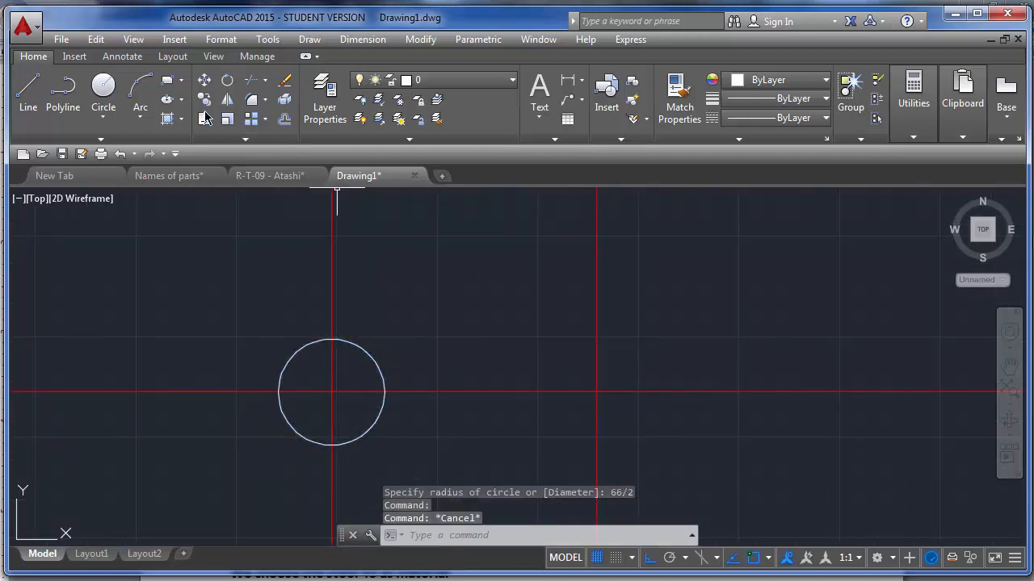
Draw a 132 mm radius circle centred where the right vertical and upper horizontal centre lines cross, reaching the small circle's nearest quadrant.
click(104, 87)
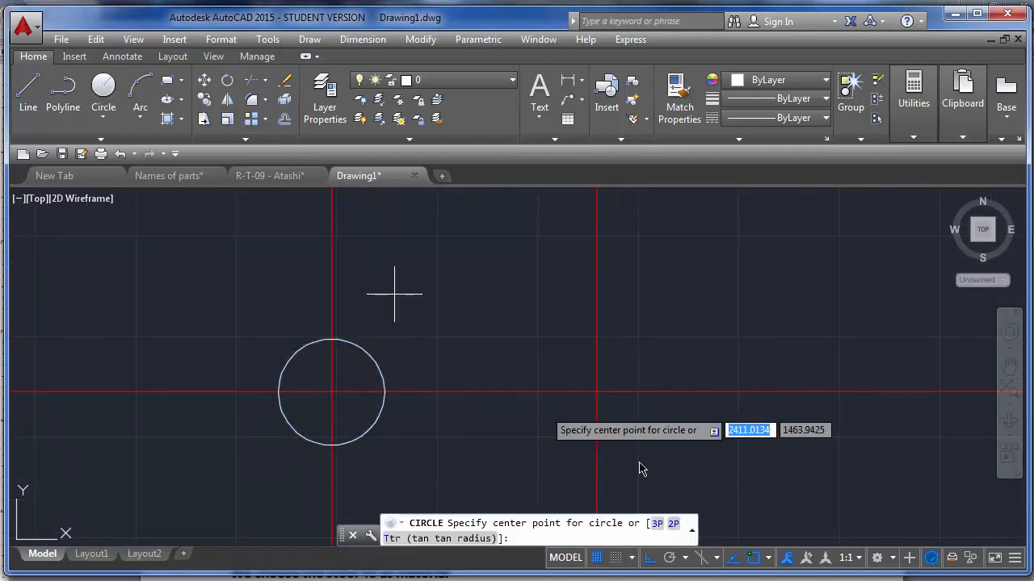
click(597, 393)
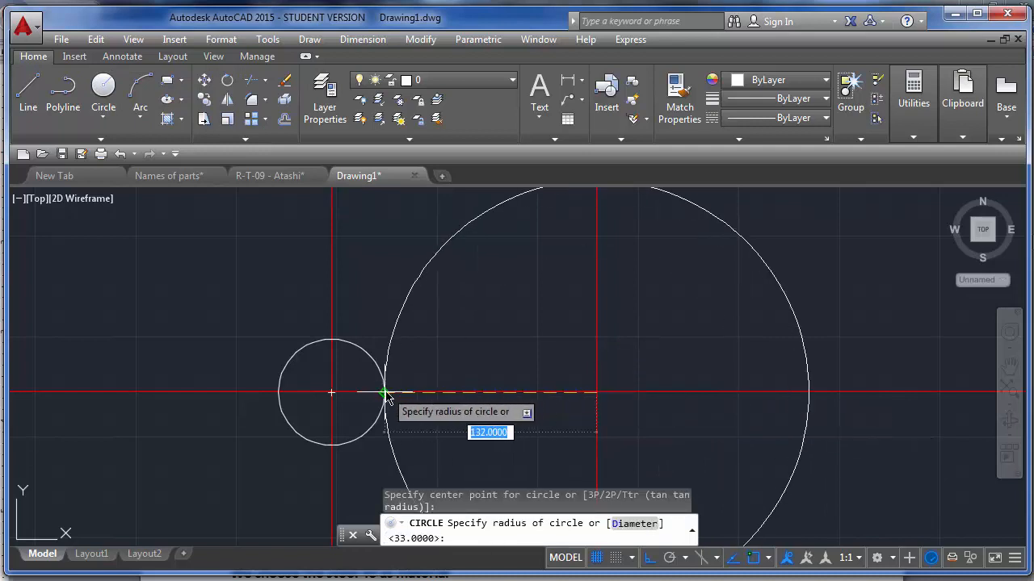
key(Escape)
scroll(425, 356, down, 4)
scroll(425, 368, up, 6)
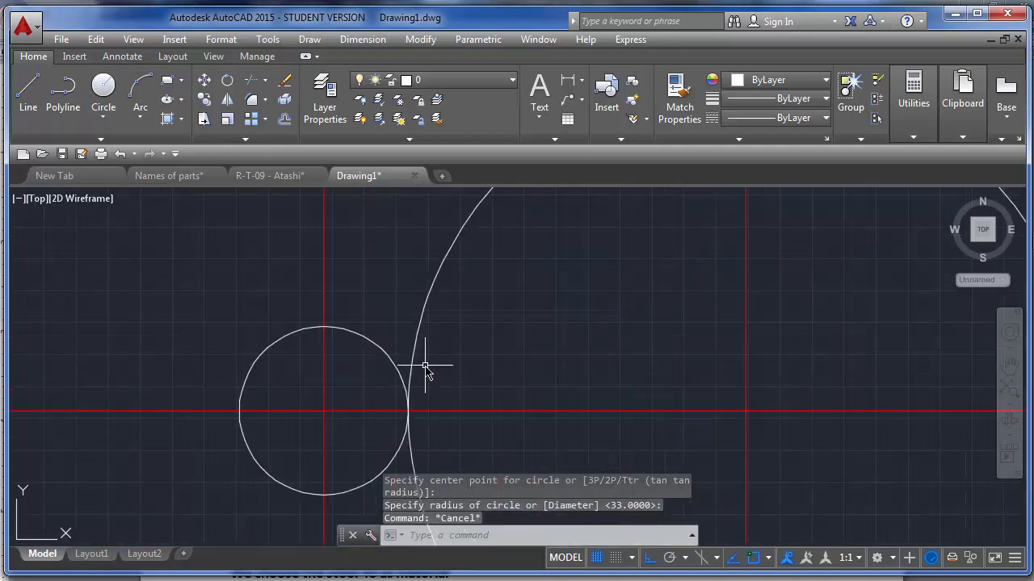
Colour both gear circles red and assign them the CENTER2 linetype.
drag(425, 367, 376, 358)
click(767, 80)
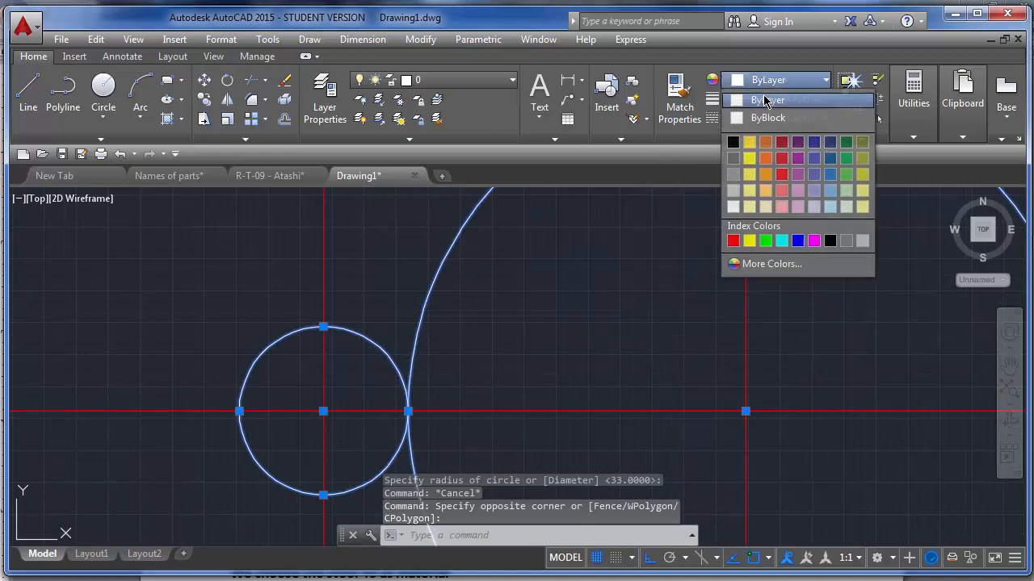
click(733, 240)
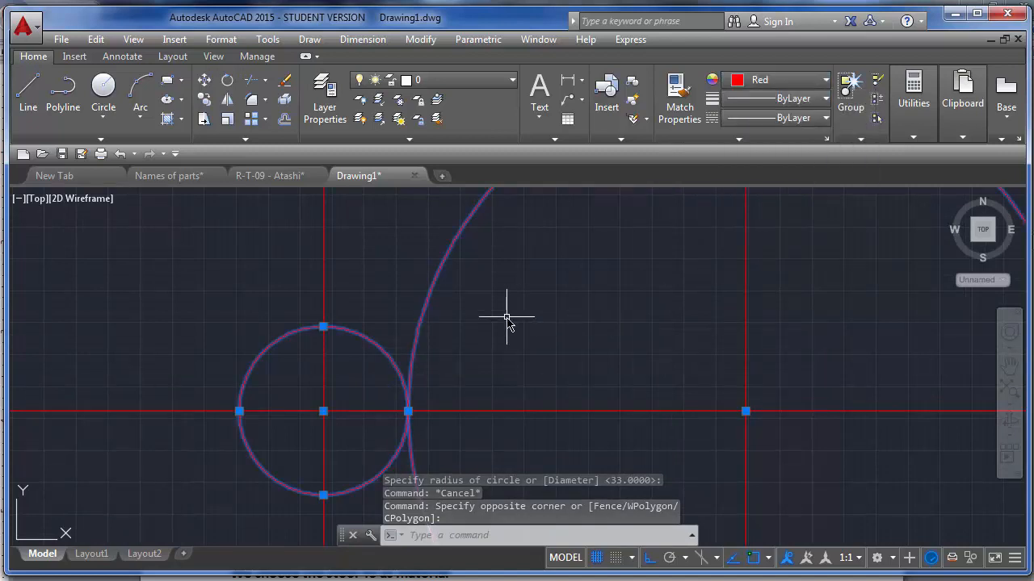
click(805, 120)
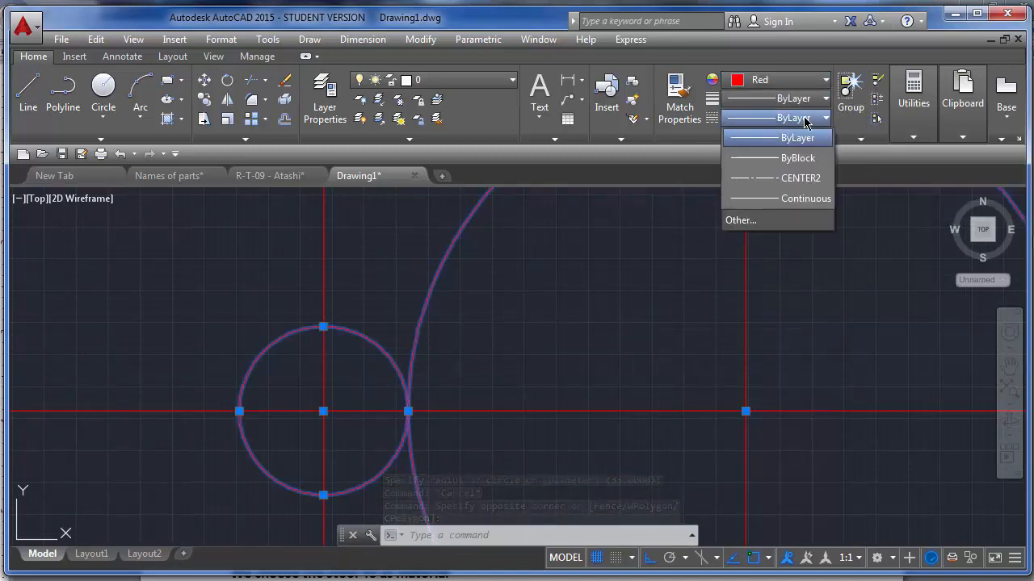
click(780, 185)
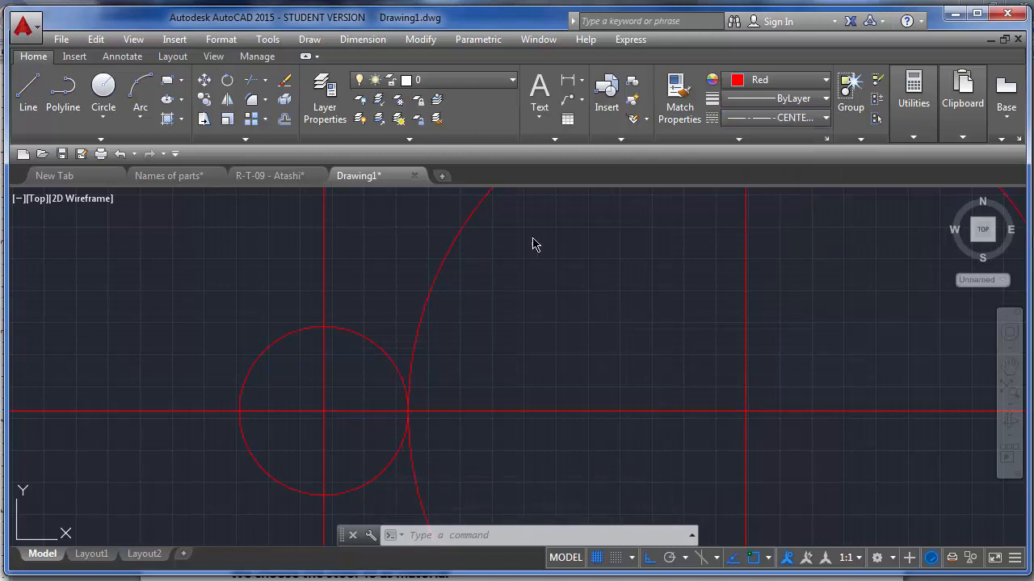
scroll(438, 277, up, 10)
key(Escape)
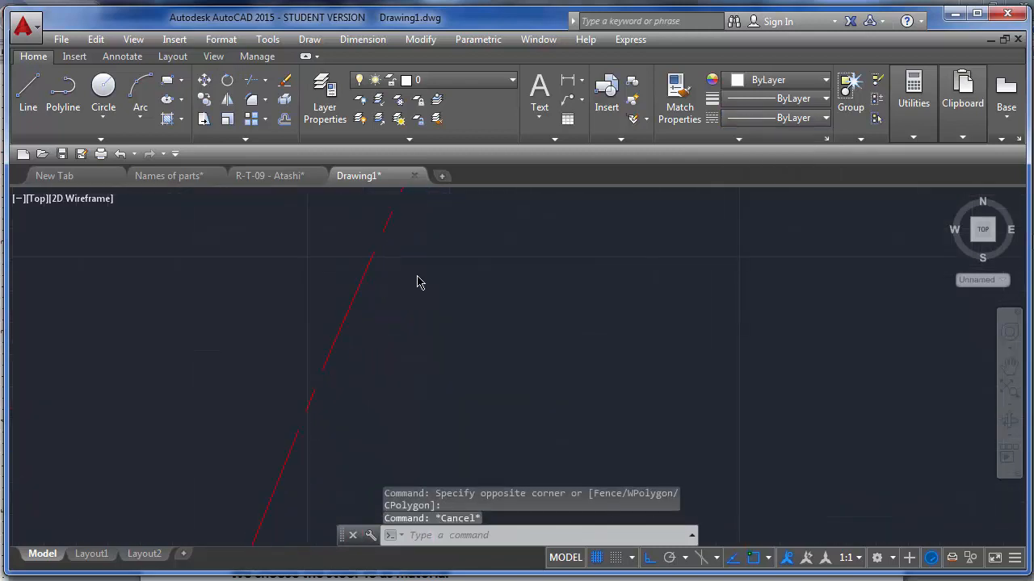
scroll(416, 281, down, 12)
scroll(418, 315, up, 3)
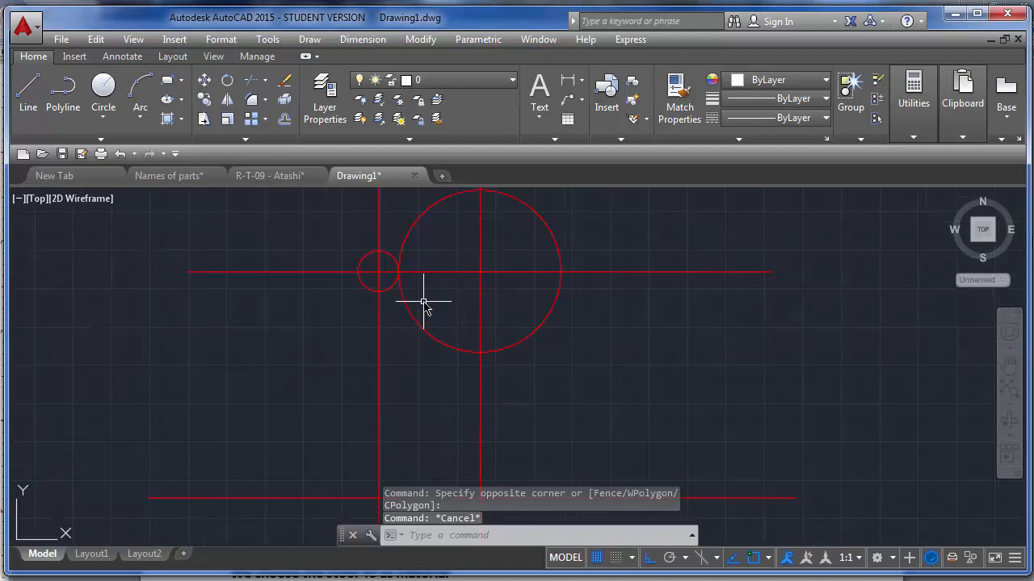
Draw vertical lines from the small circle's left and right quadrants down past the lower horizontal centre line.
scroll(433, 218, up, 4)
scroll(339, 227, down, 6)
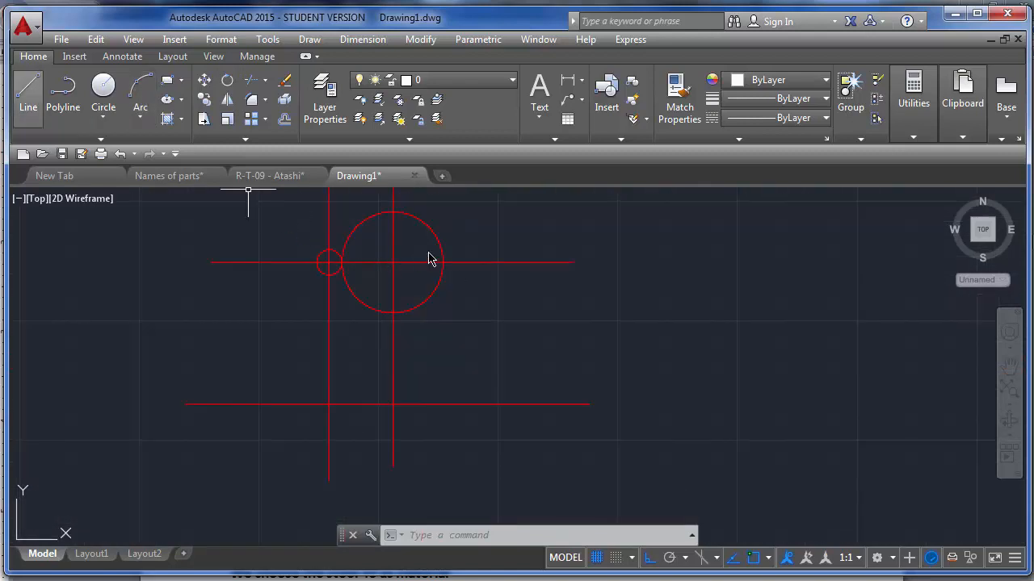
scroll(319, 266, up, 4)
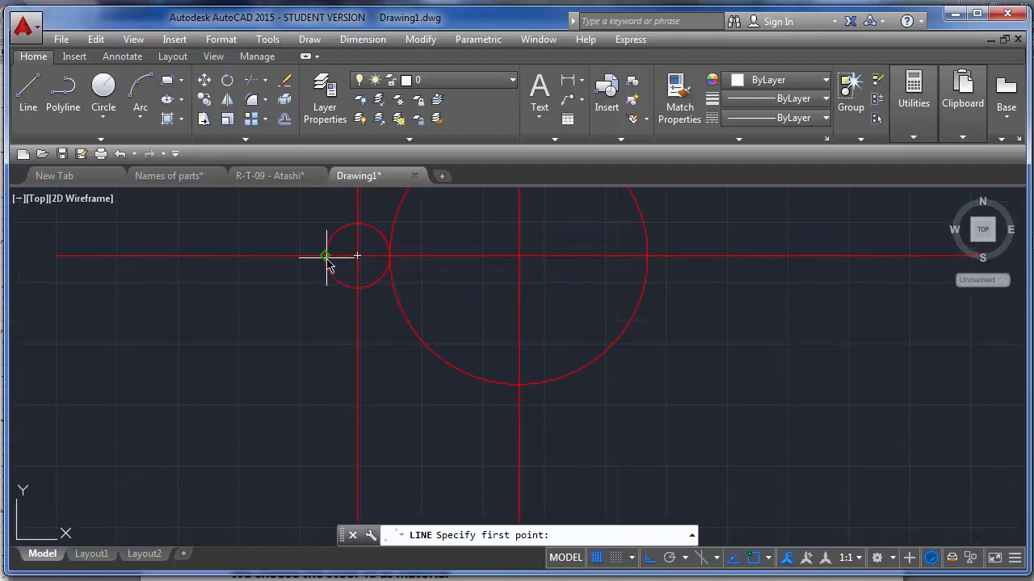
click(327, 257)
scroll(330, 257, down, 4)
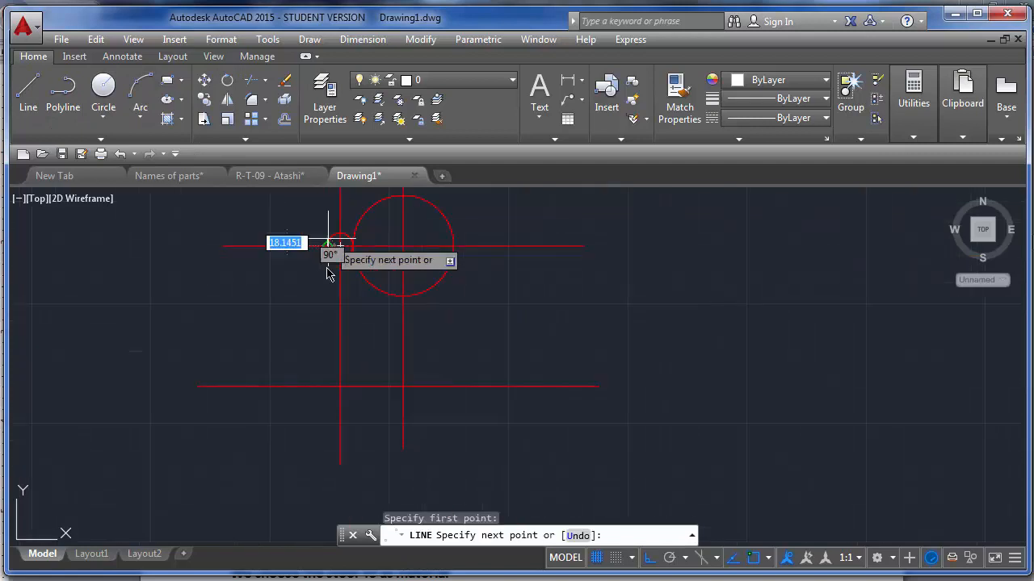
click(320, 436)
key(Return)
key(Return)
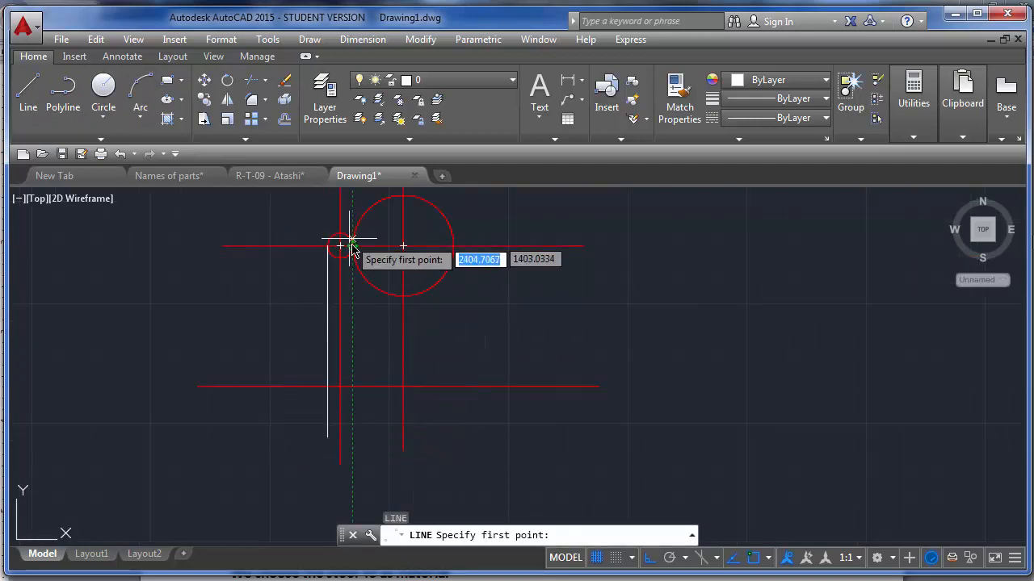
click(352, 247)
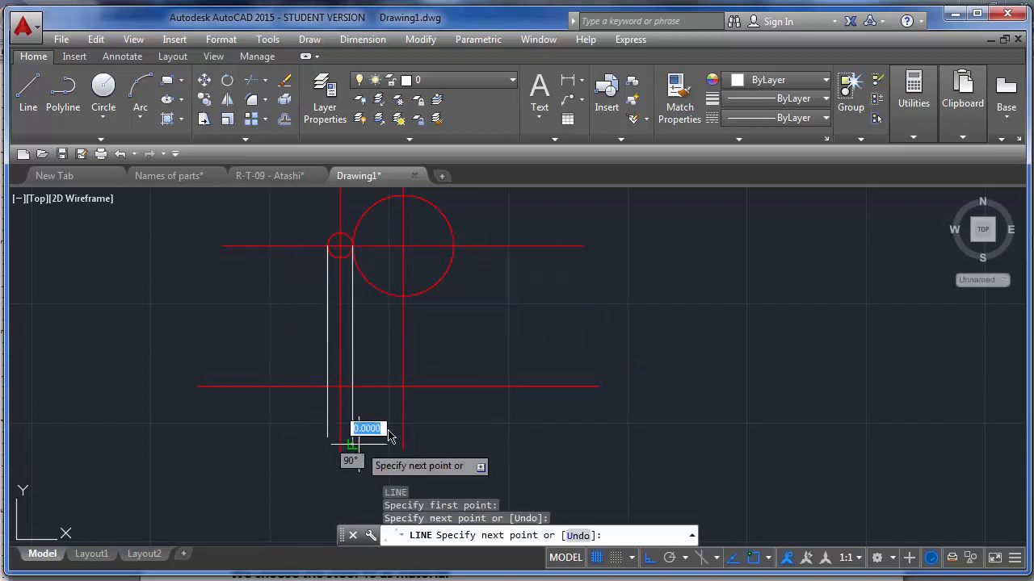
click(355, 443)
key(Return)
Draw a vertical line from the large circle's right quadrant down past the lower horizontal centre line.
key(Return)
click(453, 247)
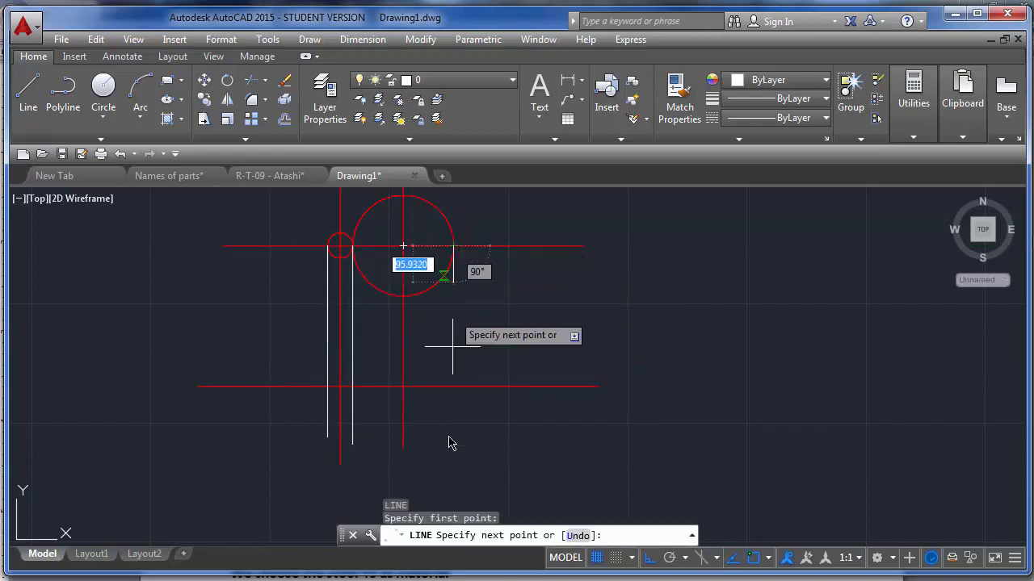
click(445, 461)
key(Return)
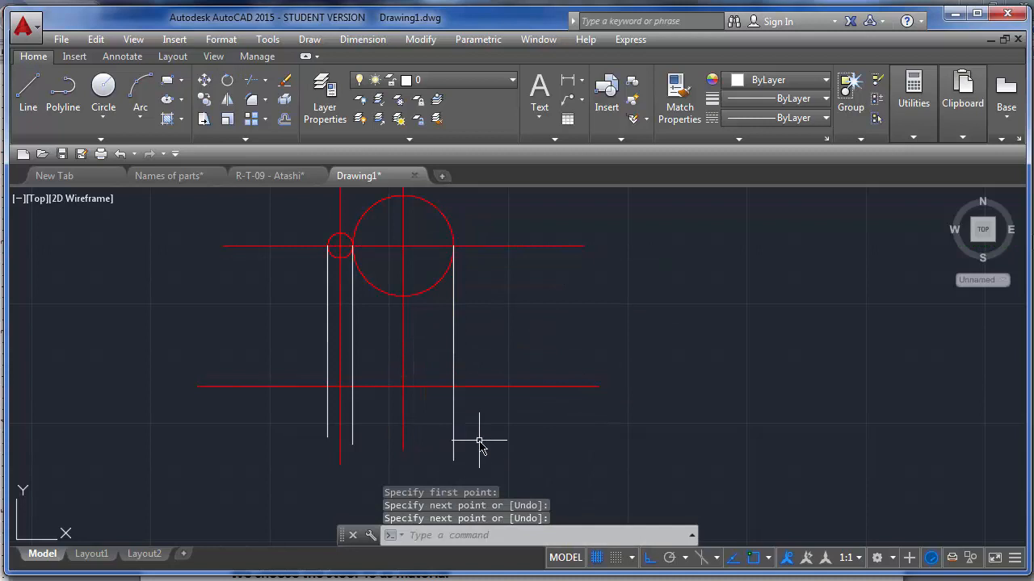
Colour the three white vertical projection lines red and assign them the CENTER2 linetype.
click(479, 443)
click(433, 422)
click(369, 415)
click(346, 396)
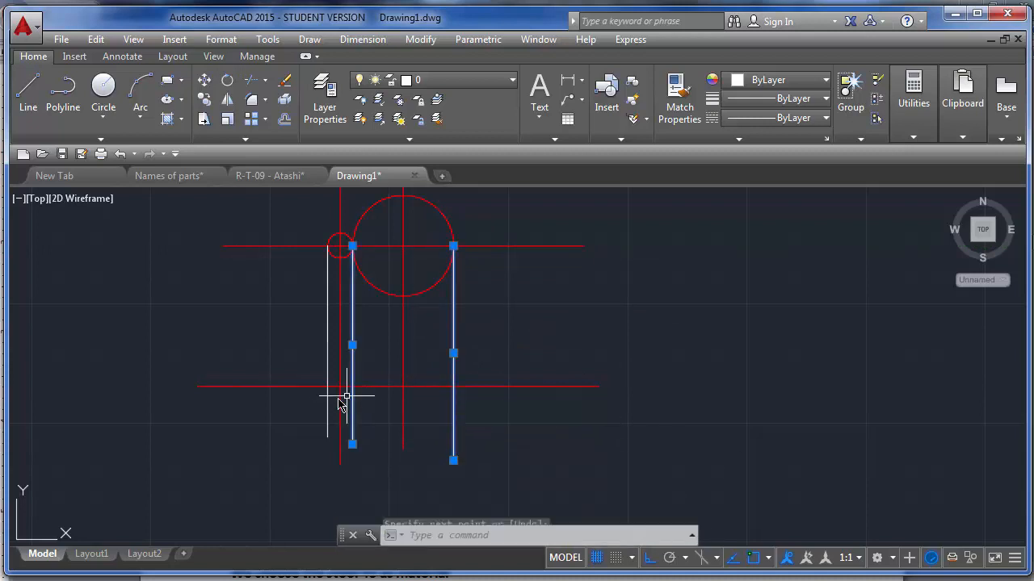
click(341, 415)
click(291, 385)
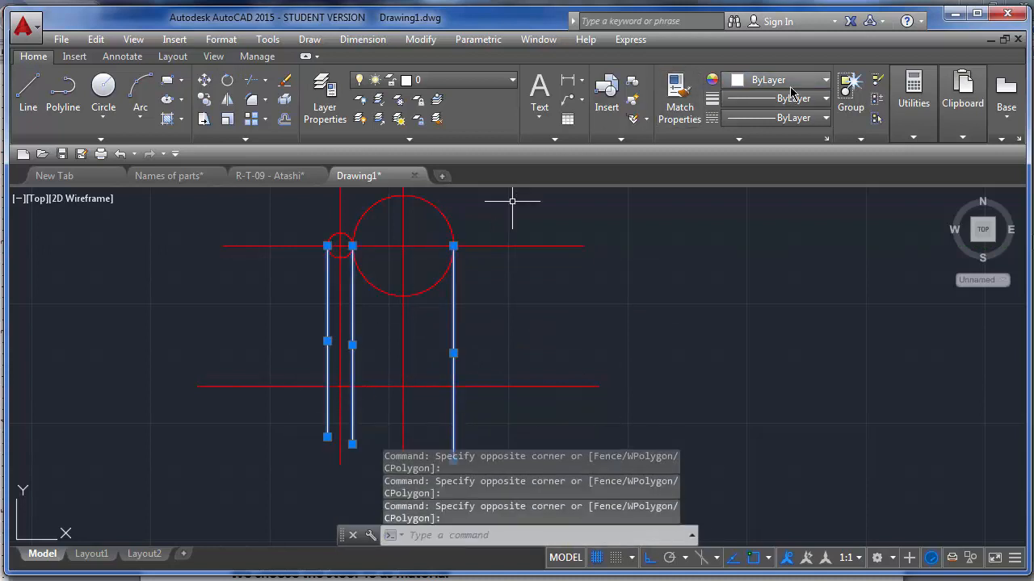
click(787, 80)
click(733, 241)
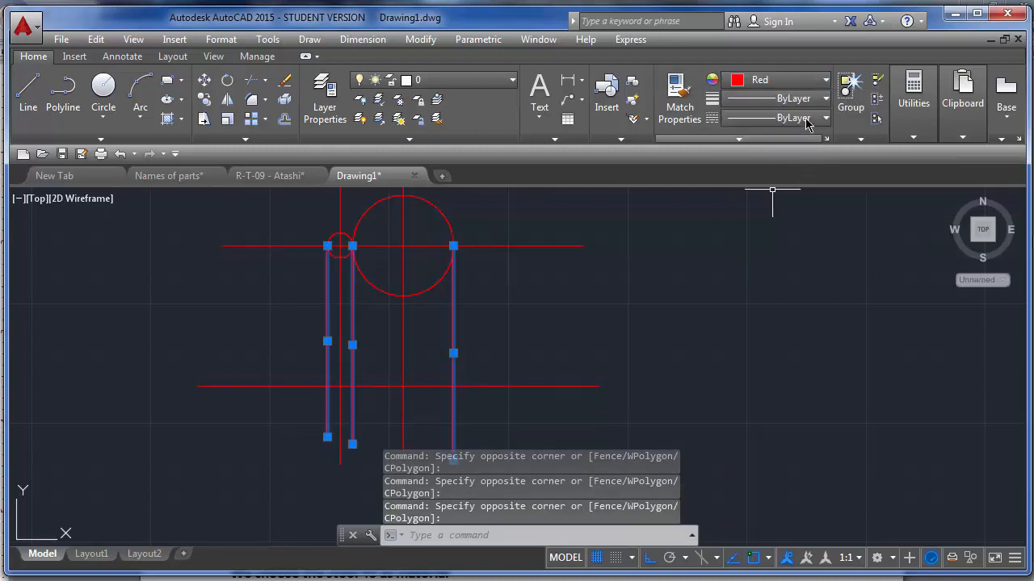
click(807, 118)
click(759, 181)
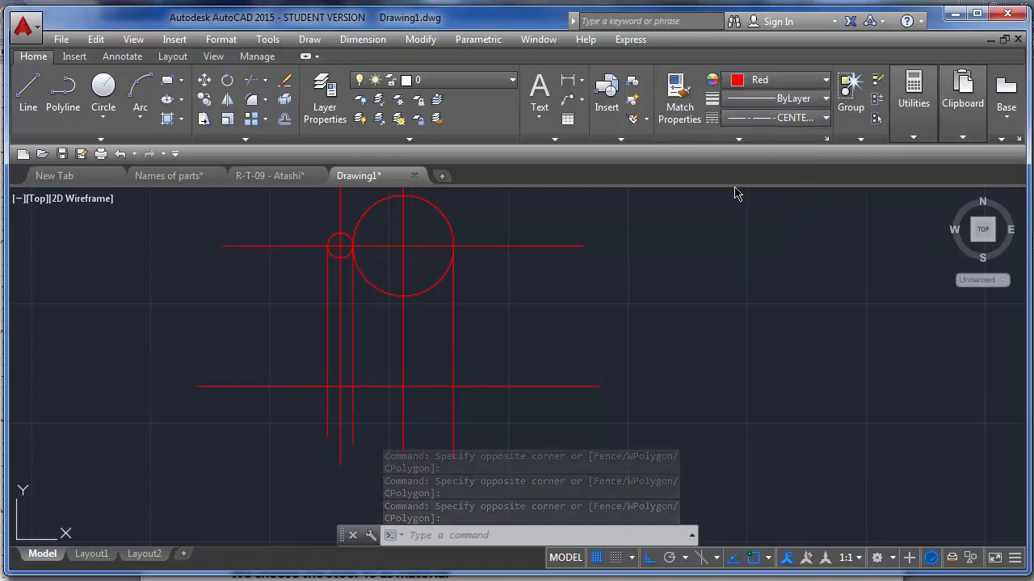
key(Escape)
Review the projection lines at the lower centre line and examine the gear section in the reference drawing Names of parts.dwg.
scroll(362, 393, up, 5)
scroll(307, 380, down, 8)
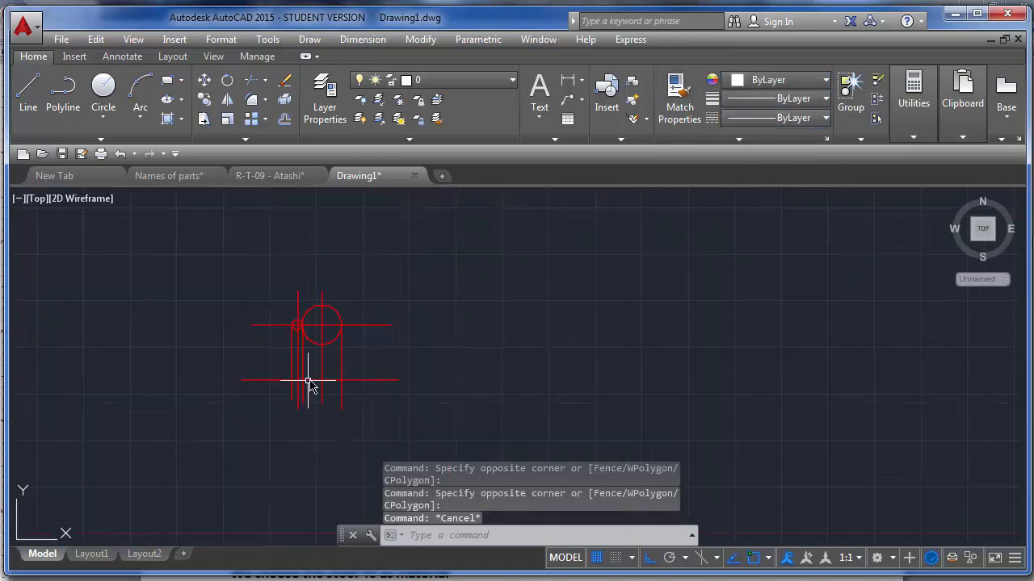
scroll(328, 357, up, 5)
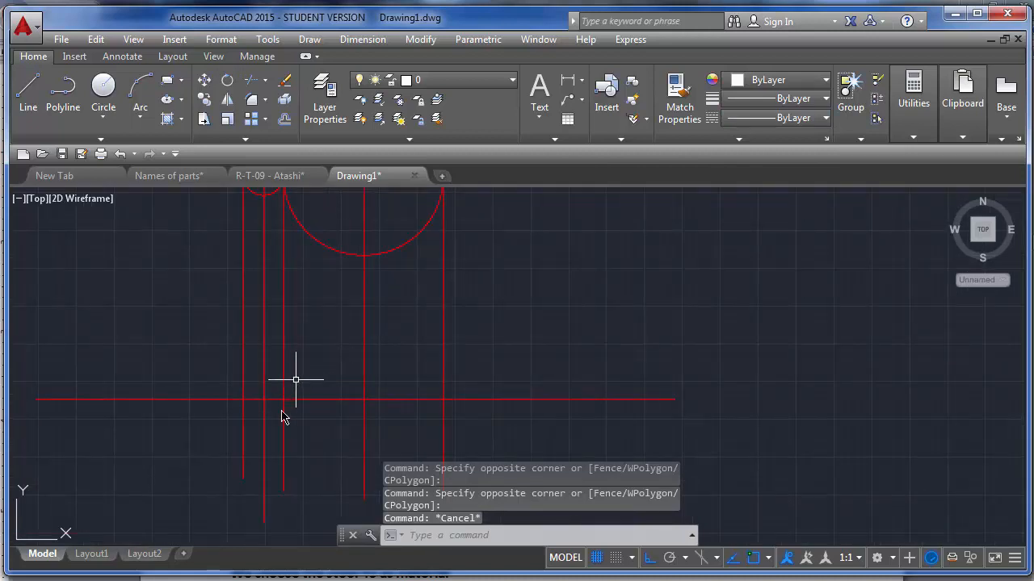
scroll(307, 411, up, 2)
scroll(315, 411, down, 2)
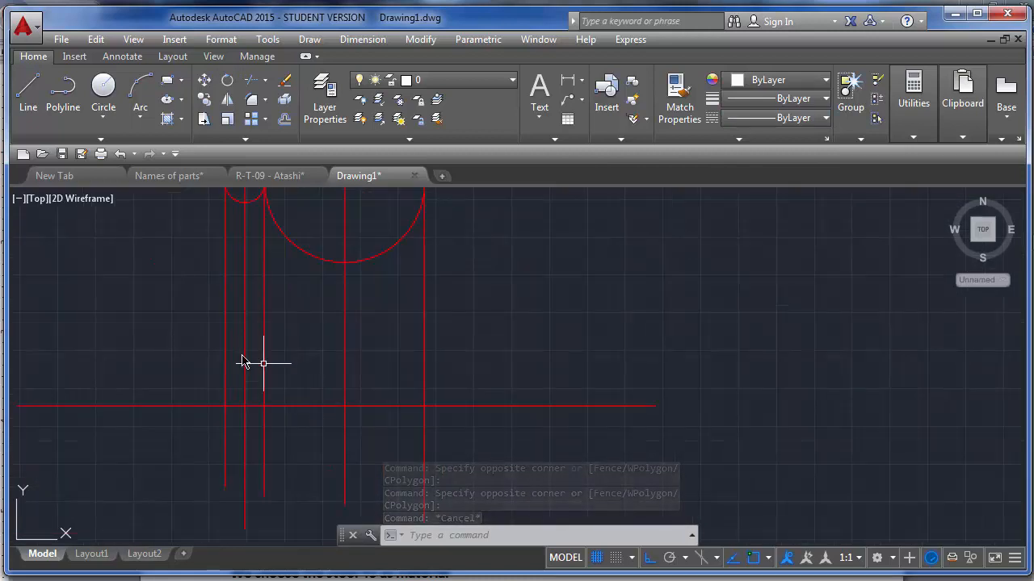
key(ctrl+Tab)
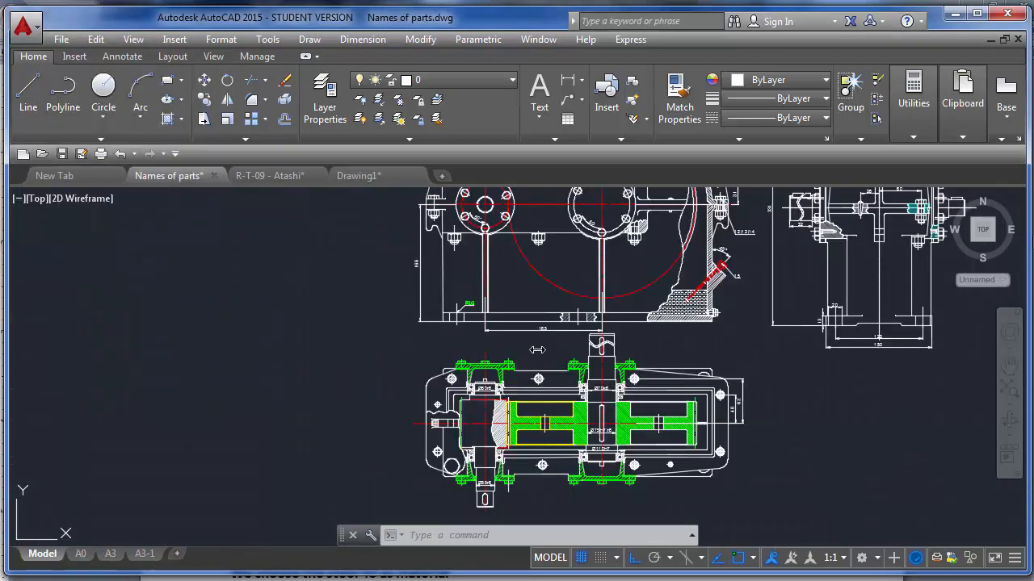
scroll(626, 459, up, 5)
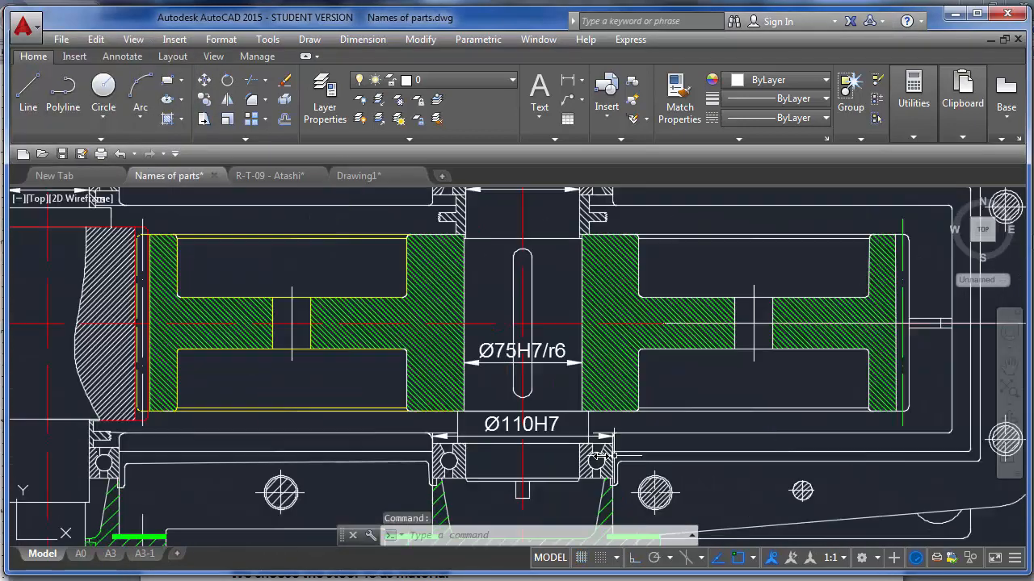
Examine the large gear's hub and the stepped shaft diameters through it in the lower view of the reference drawing.
scroll(516, 442, down, 5)
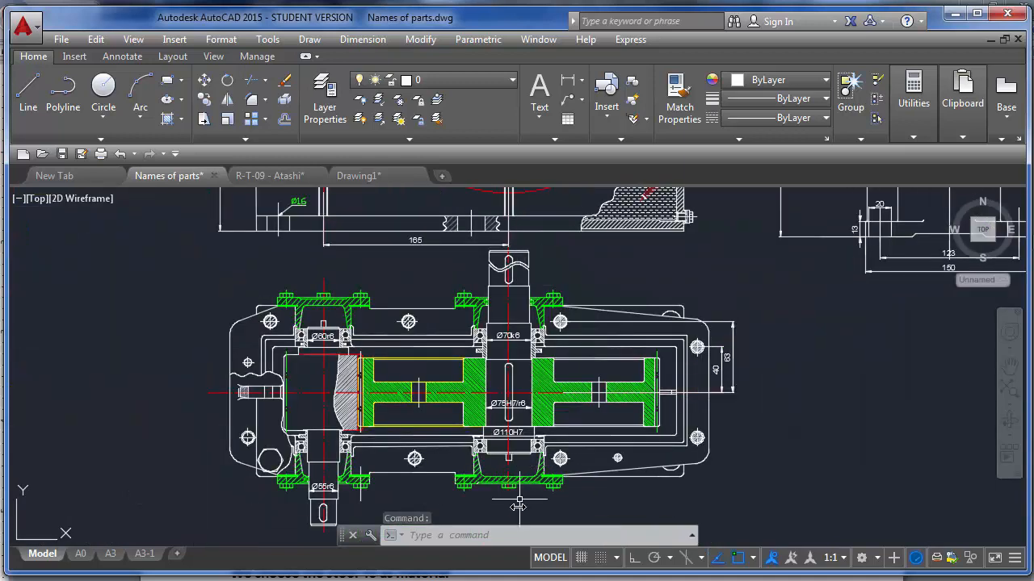
scroll(498, 412, up, 2)
scroll(576, 359, down, 2)
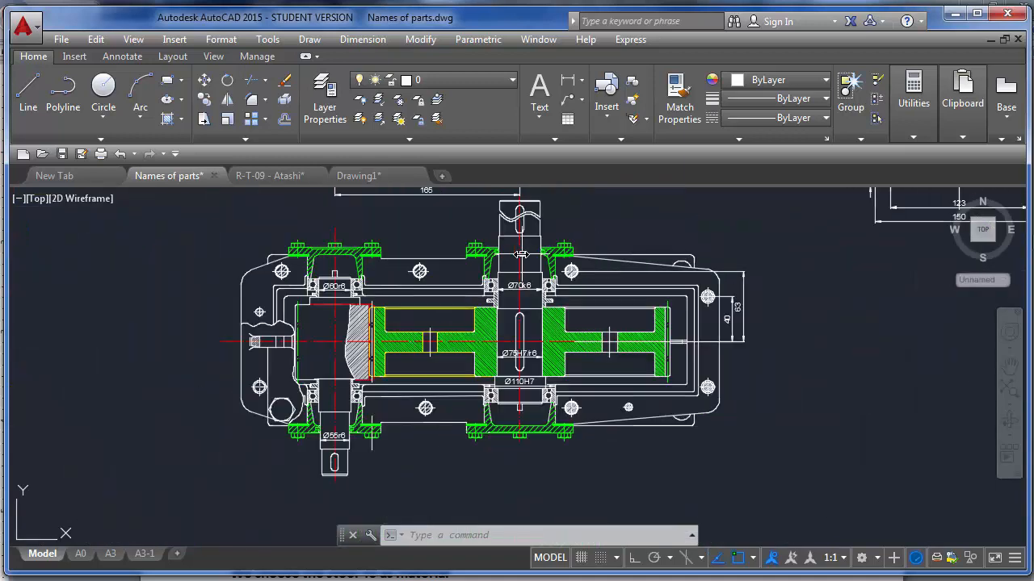
scroll(525, 242, up, 4)
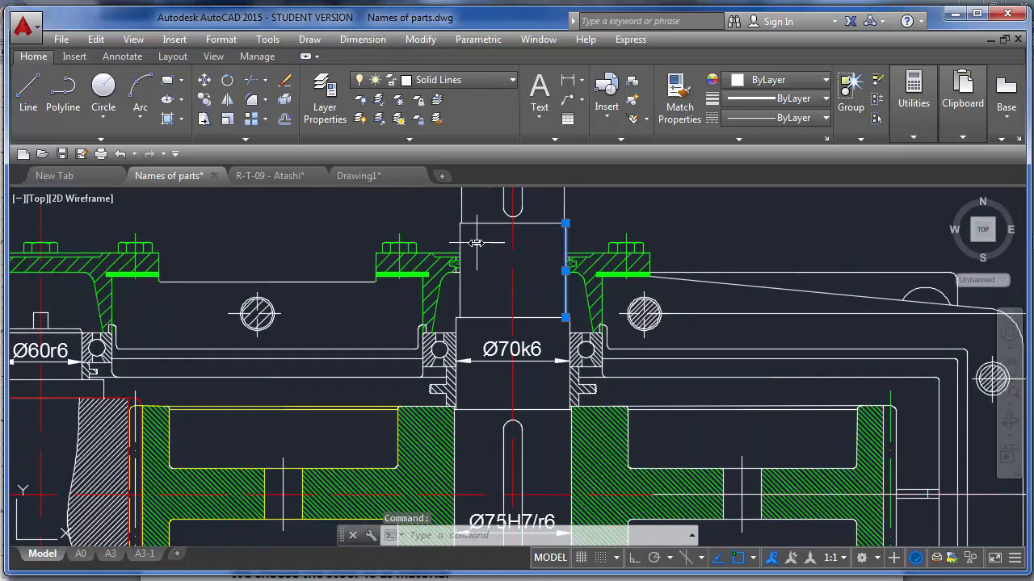
key(Escape)
scroll(514, 242, down, 4)
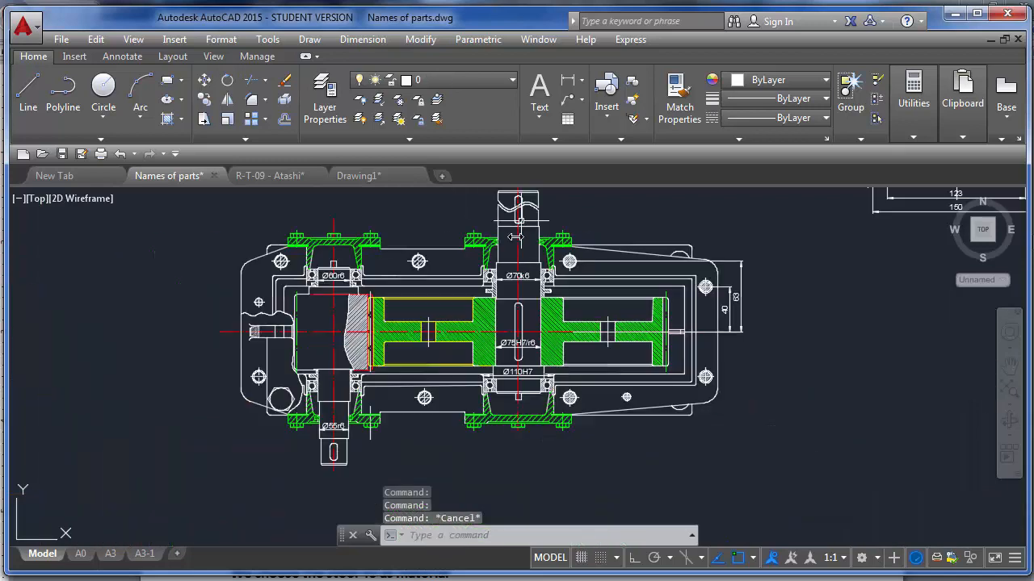
scroll(510, 275, up, 3)
scroll(508, 325, down, 1)
scroll(508, 326, up, 2)
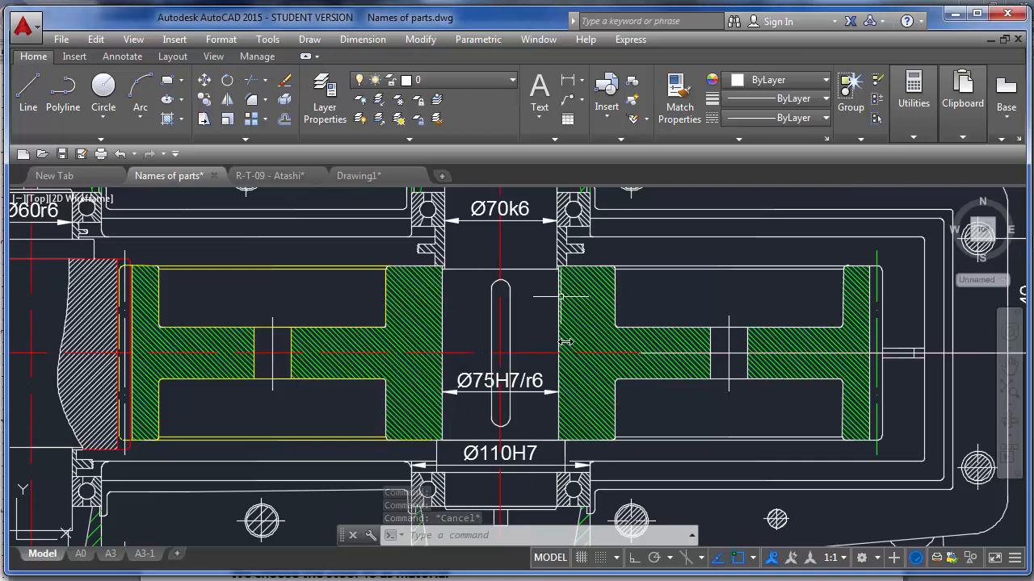
scroll(488, 453, down, 2)
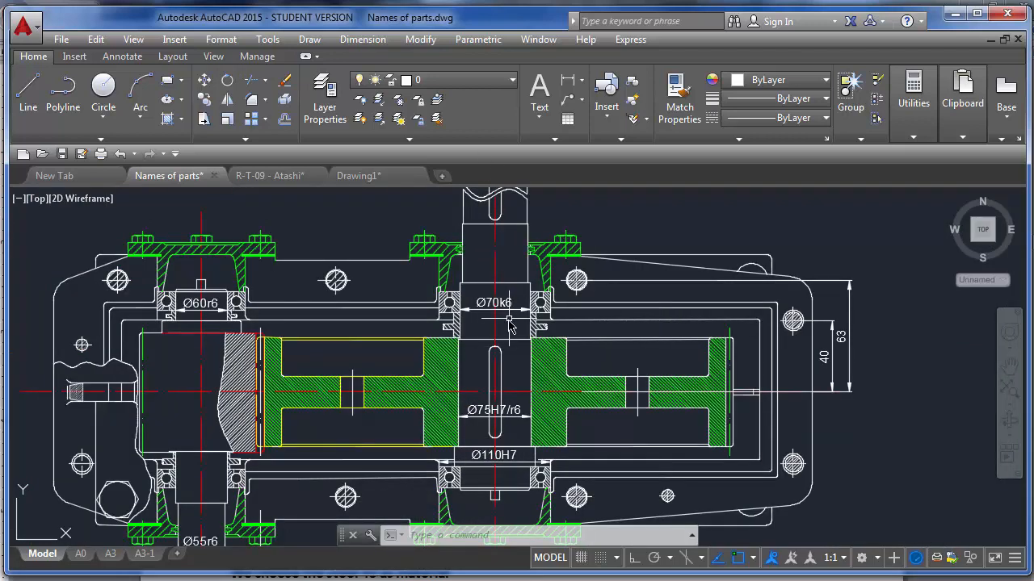
scroll(509, 323, up, 2)
scroll(527, 471, down, 2)
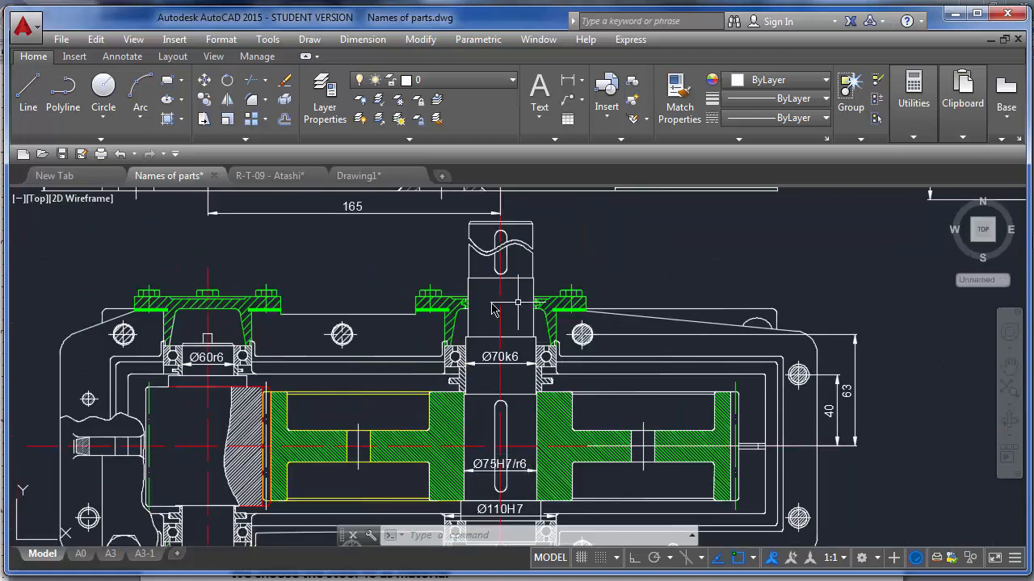
In Drawing1, draw a 70 mm horizontal line across the large gear's vertical centre line, above the lower horizontal centre line.
click(378, 176)
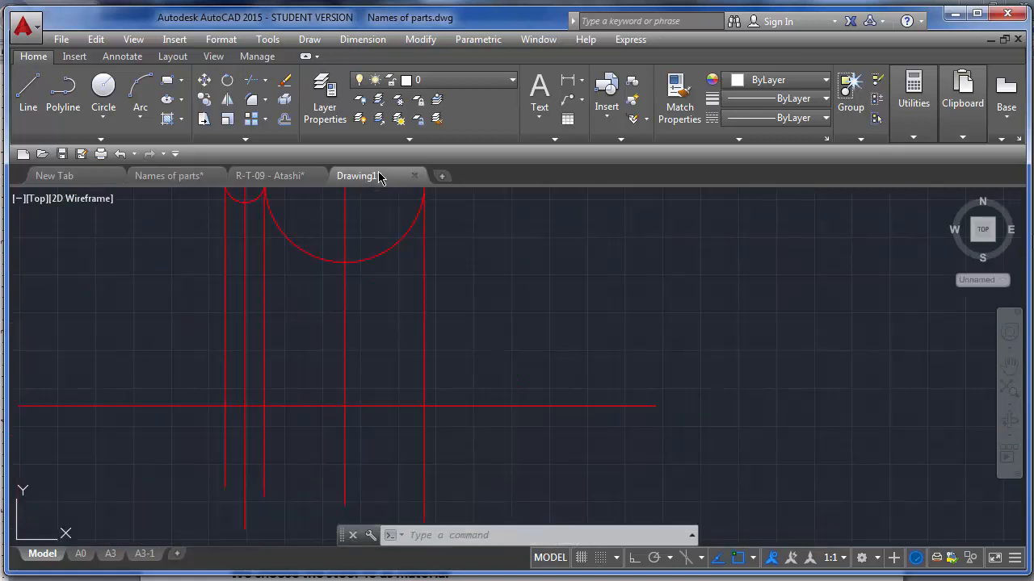
scroll(343, 407, up, 4)
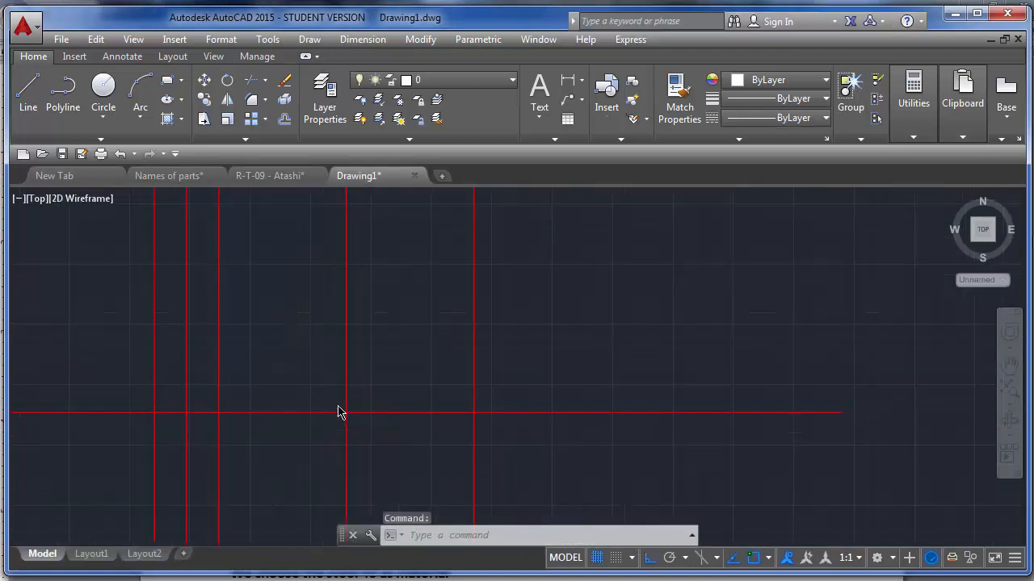
click(37, 92)
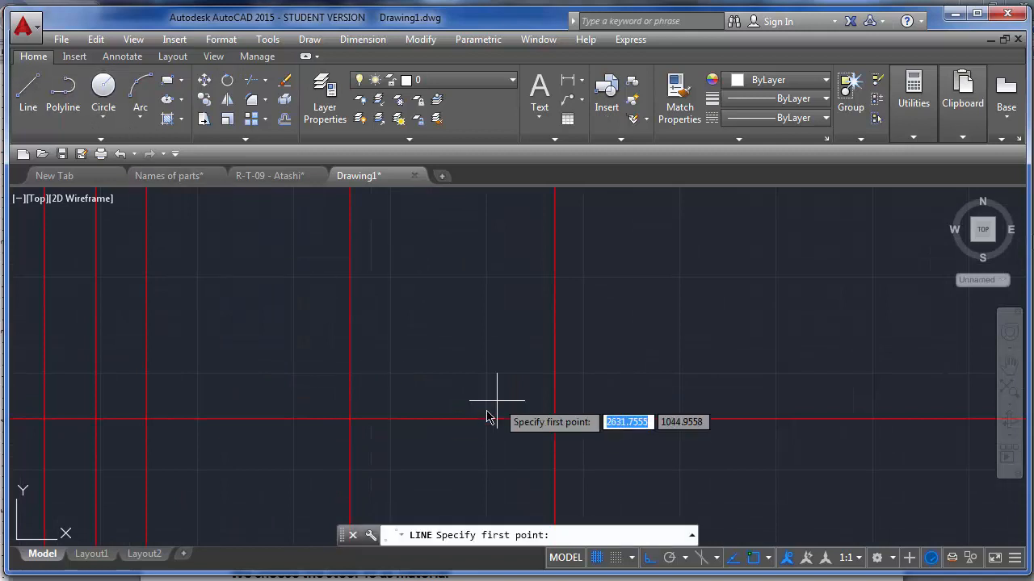
click(297, 344)
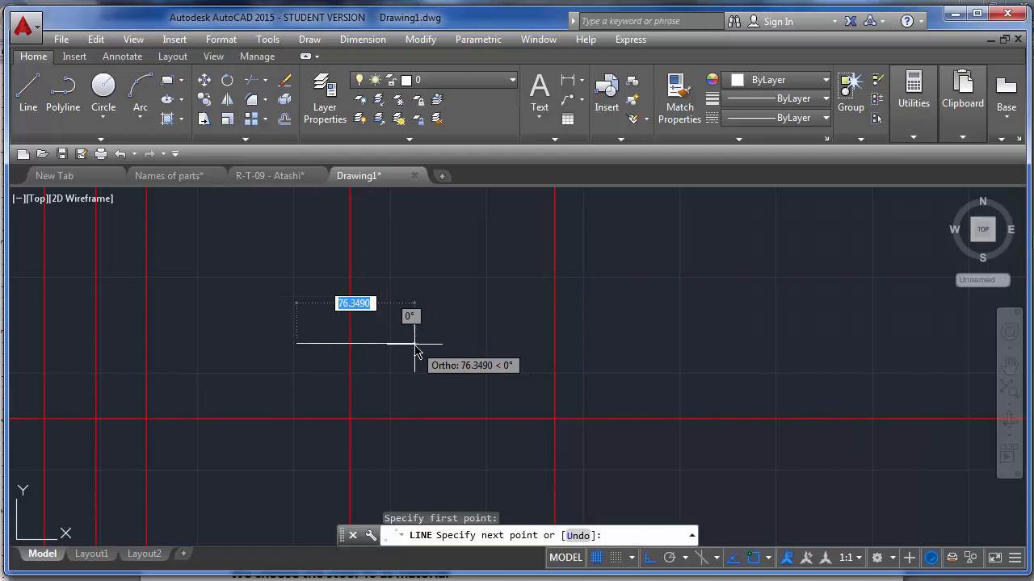
text(70)
key(Return)
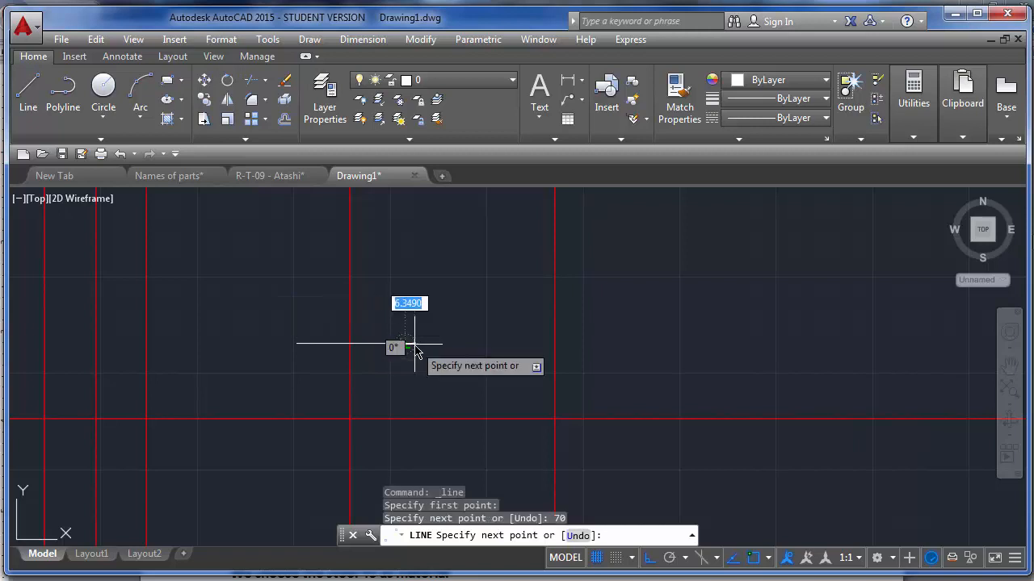
key(Return)
Move the 70 mm line by its midpoint onto the intersection of the large gear's vertical centre line and the lower horizontal centre line.
click(373, 312)
click(356, 360)
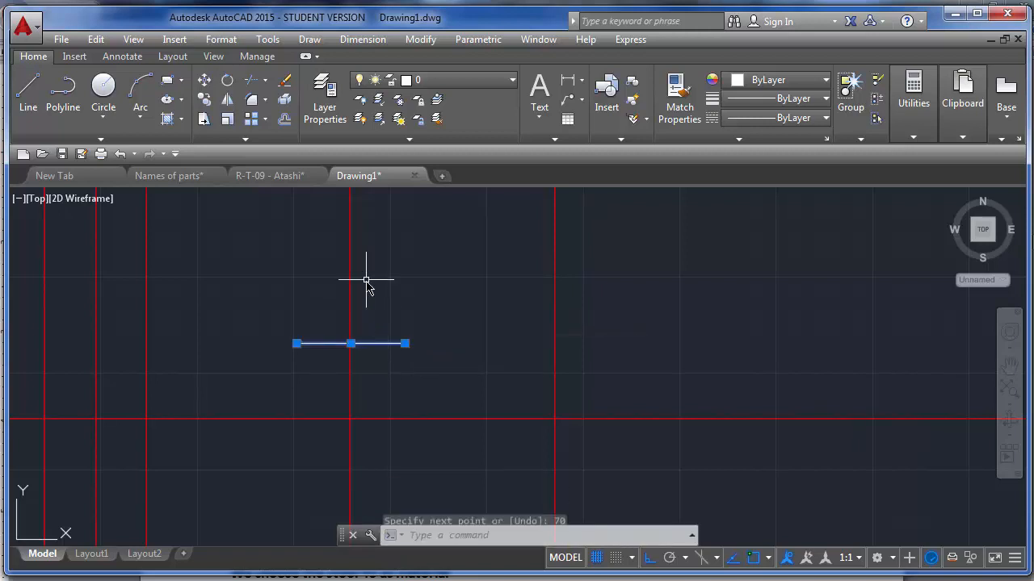
mouse_move(405, 343)
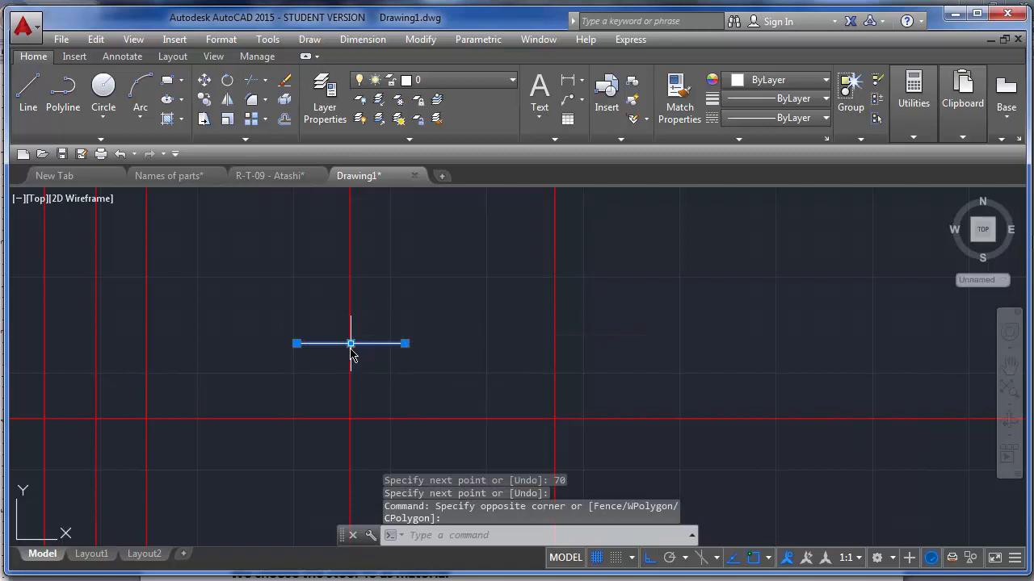
scroll(349, 347, up, 8)
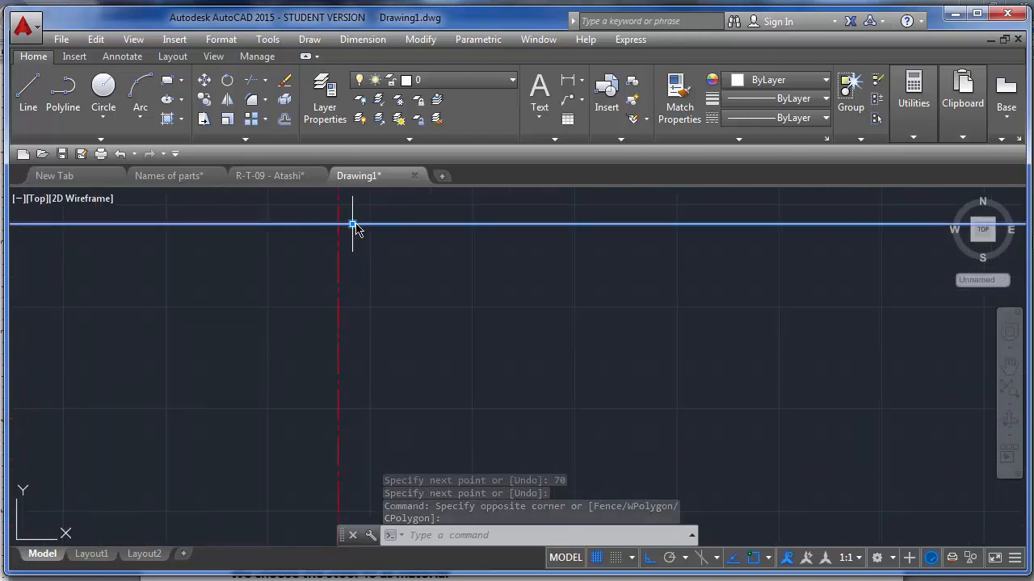
click(352, 224)
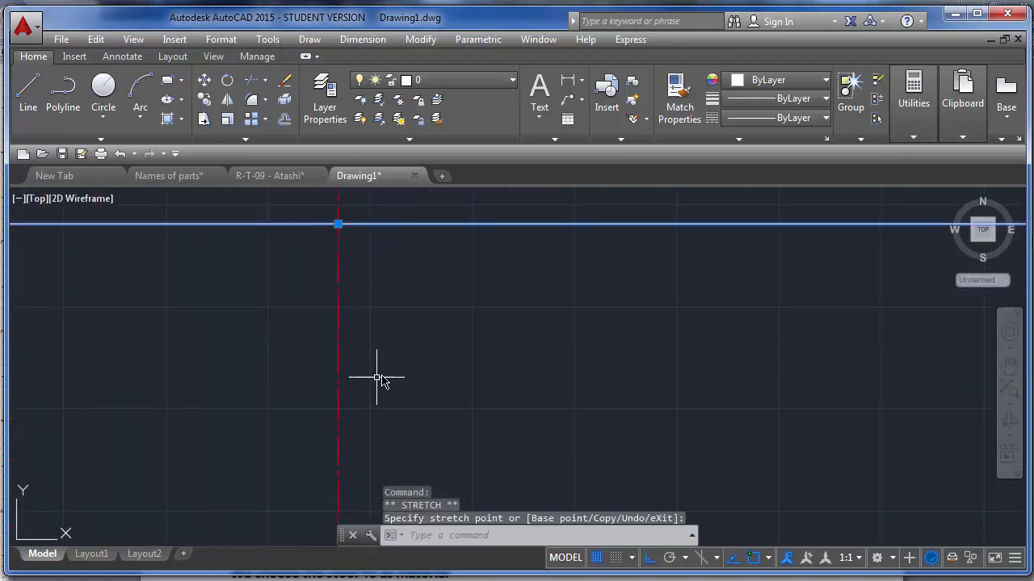
scroll(375, 323, down, 8)
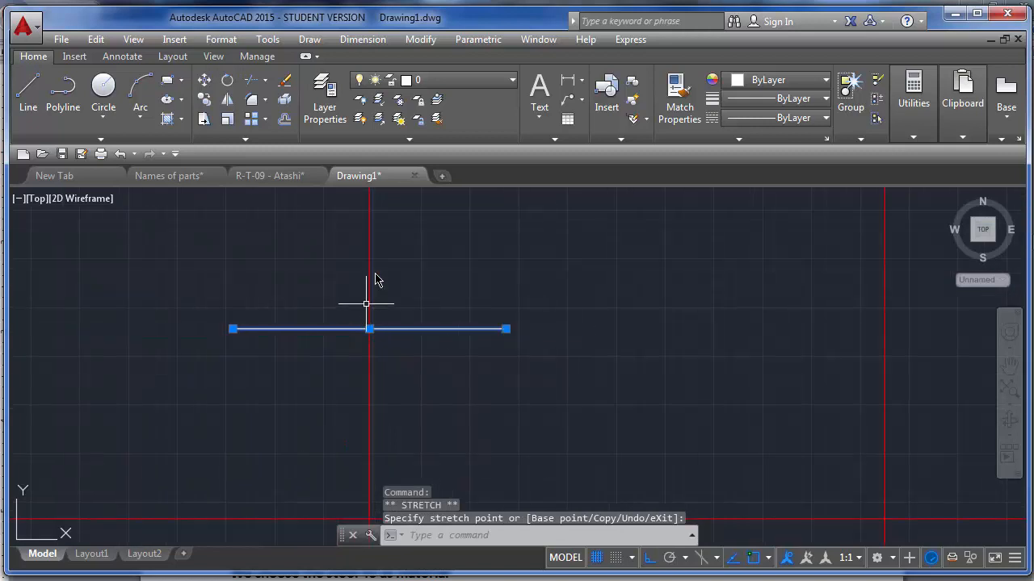
click(379, 416)
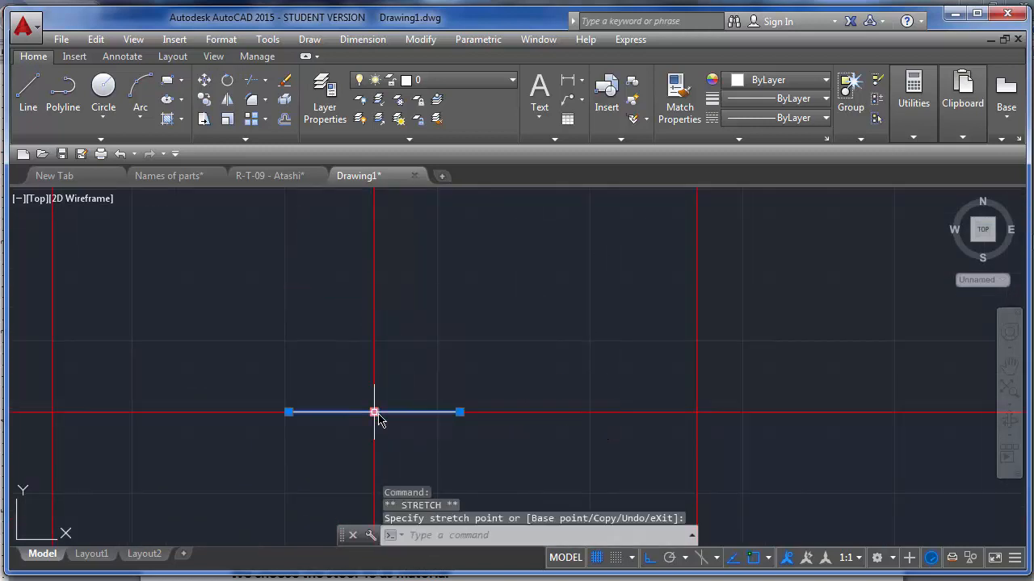
Close the drawing R-T-09 - Atashi.dwg.
click(294, 177)
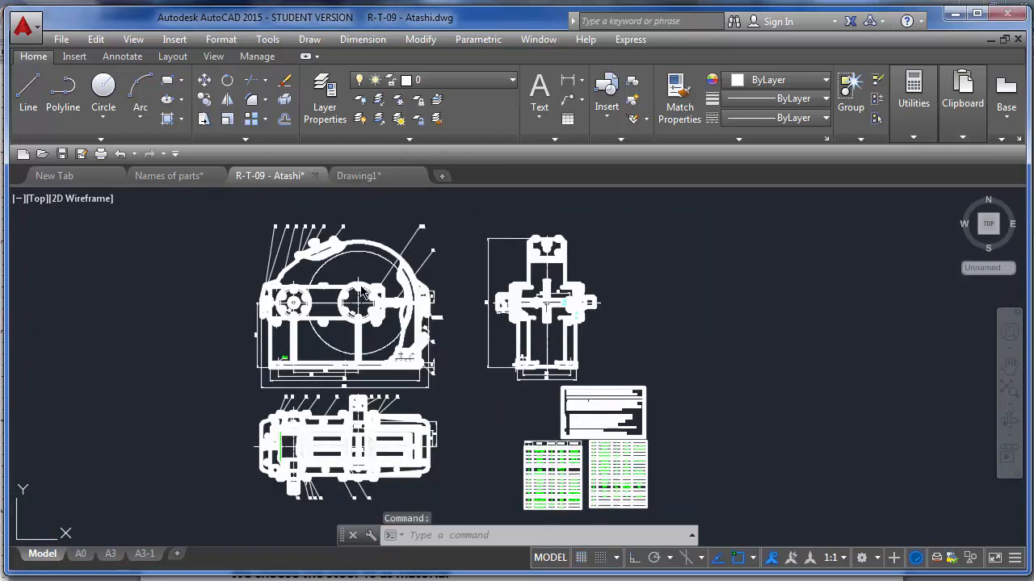
click(315, 176)
click(570, 336)
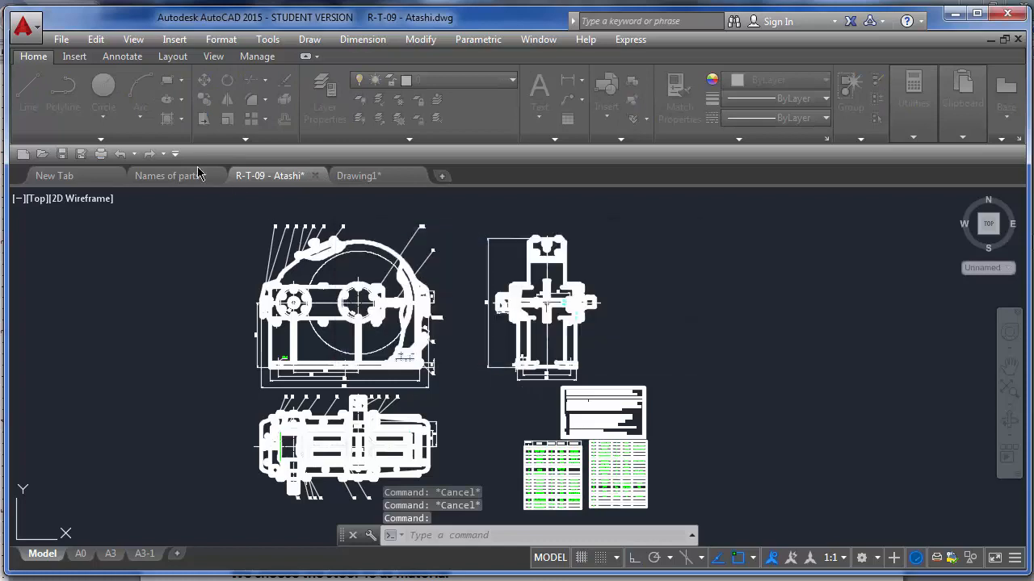
In Names of parts.dwg, add a vertical linear dimension from the gear's horizontal centre line to the shaft's upper edge line beside the keyway.
click(193, 176)
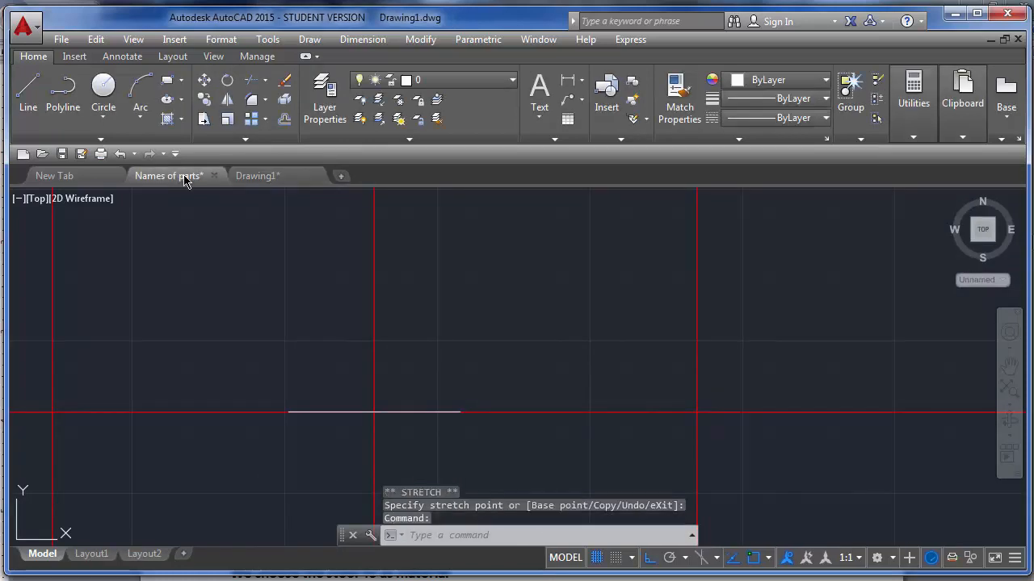
scroll(536, 458, up, 5)
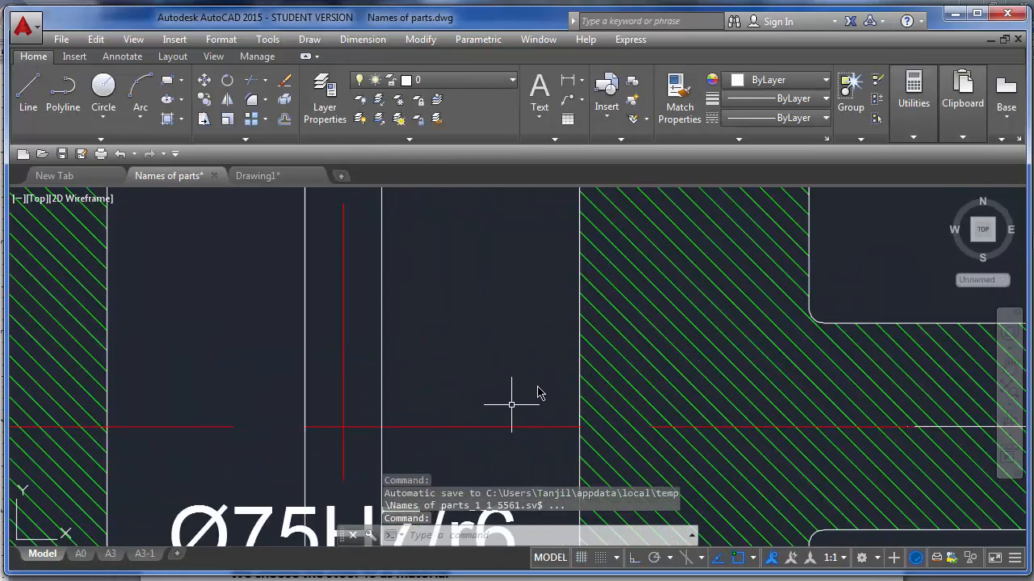
scroll(537, 404, down, 2)
scroll(519, 323, down, 2)
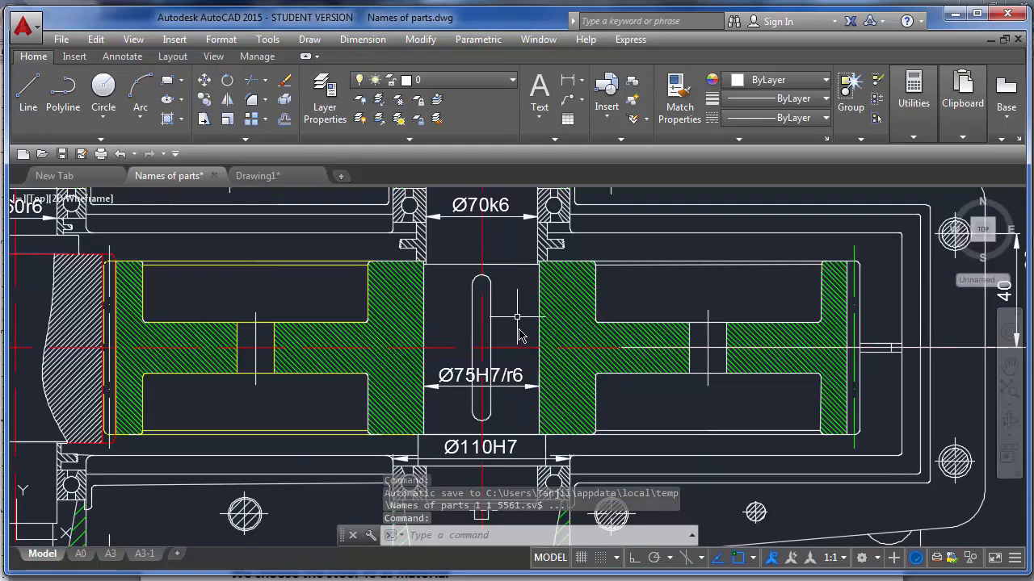
scroll(493, 381, up, 3)
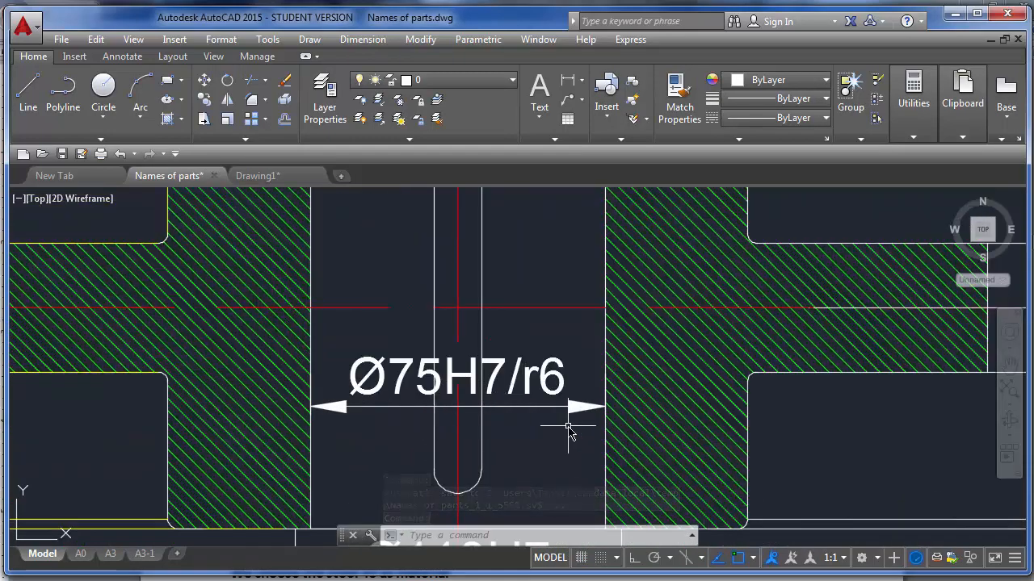
scroll(519, 436, down, 2)
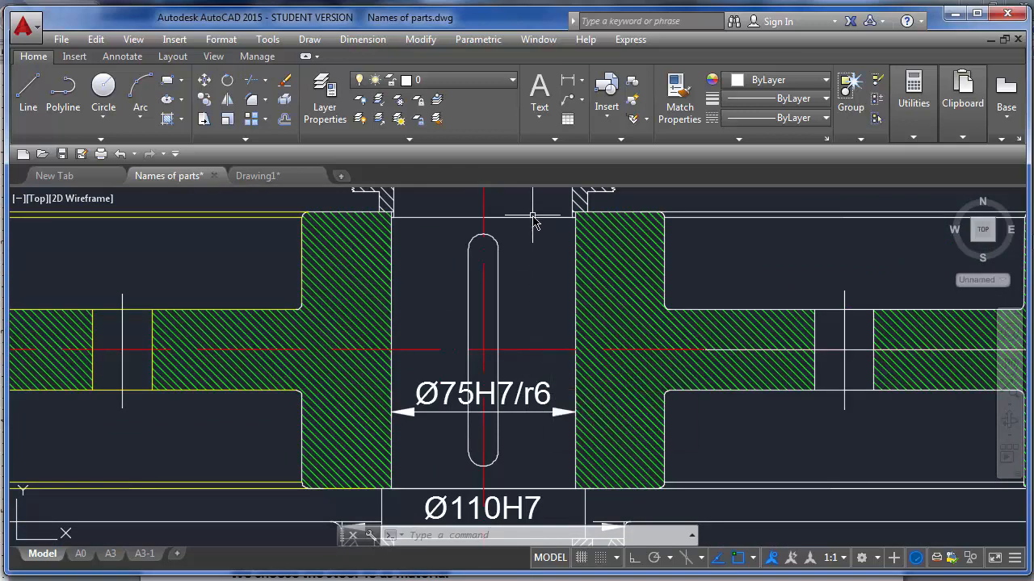
click(122, 57)
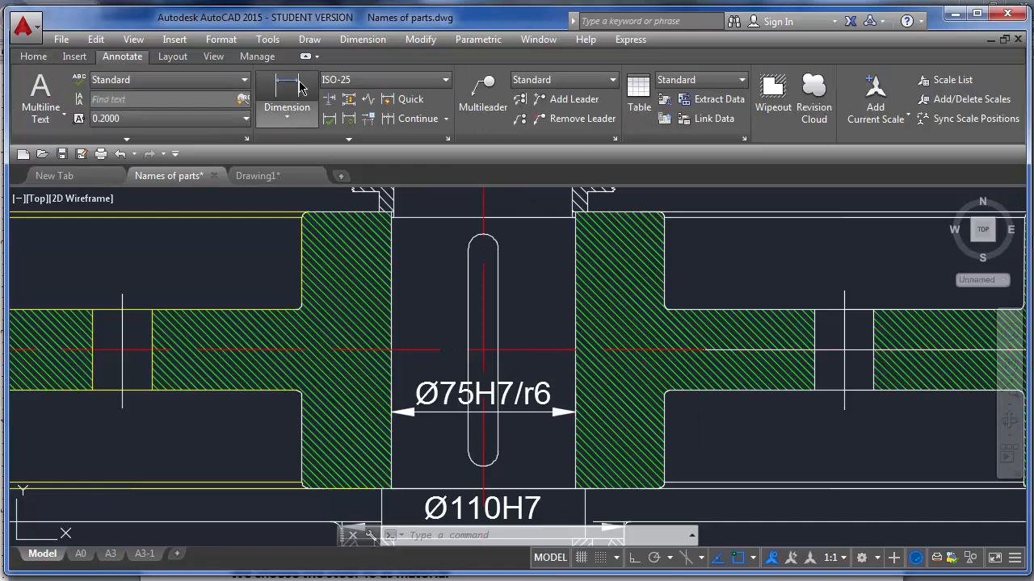
click(286, 96)
click(538, 350)
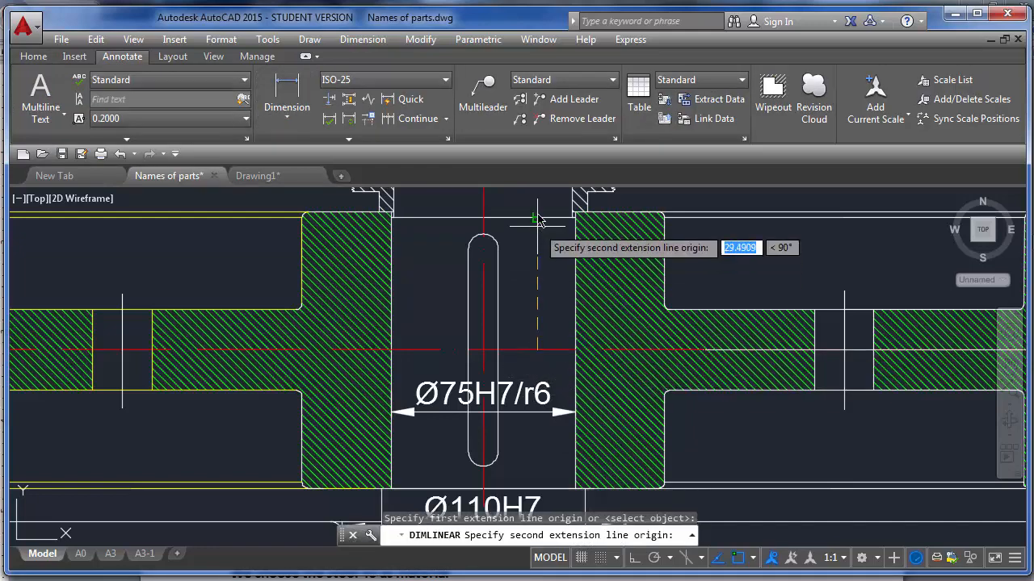
click(540, 235)
click(546, 278)
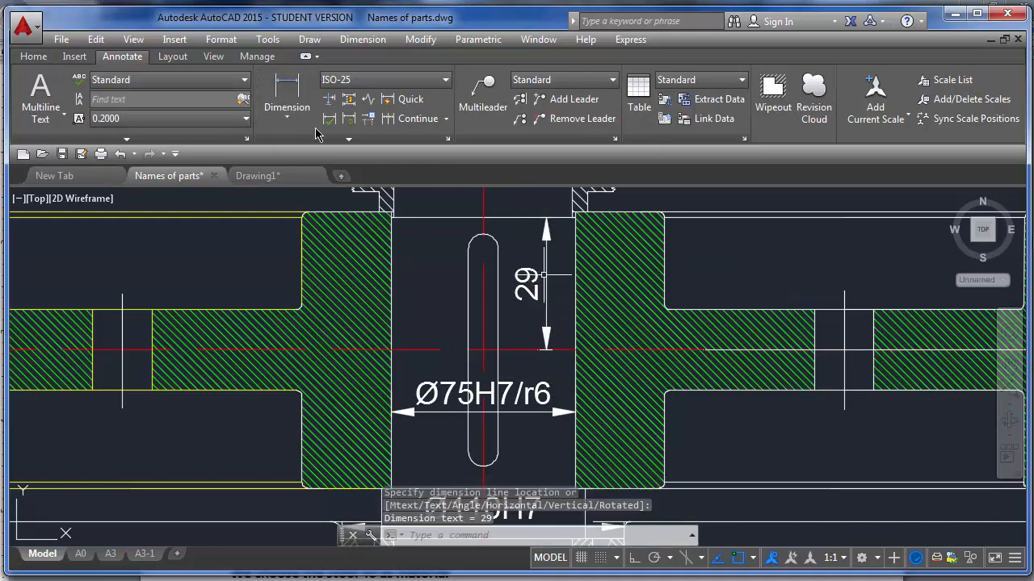
In Drawing1, move the 70 mm line 30 mm straight up from the horizontal centre line.
click(272, 176)
click(414, 412)
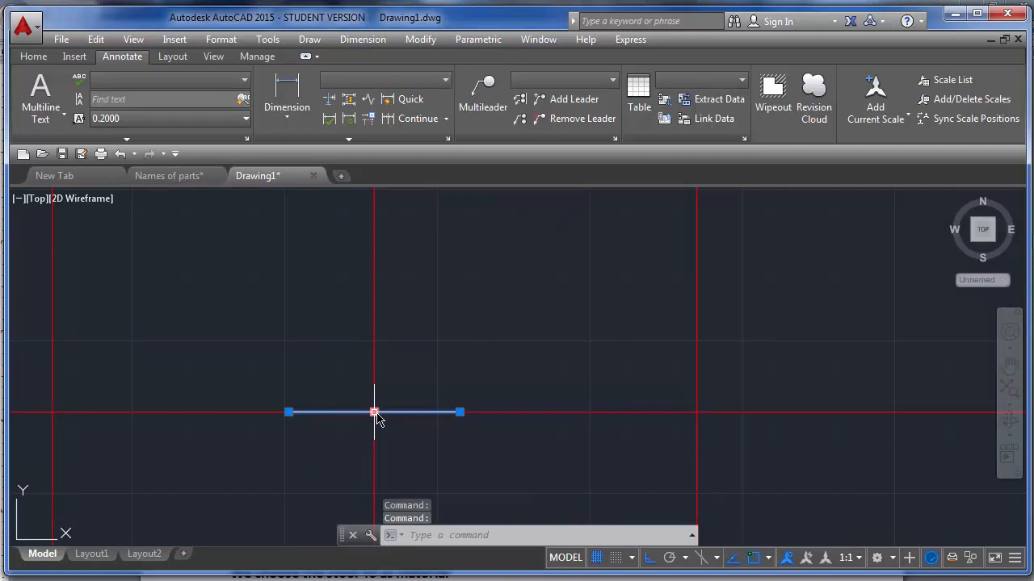
click(374, 412)
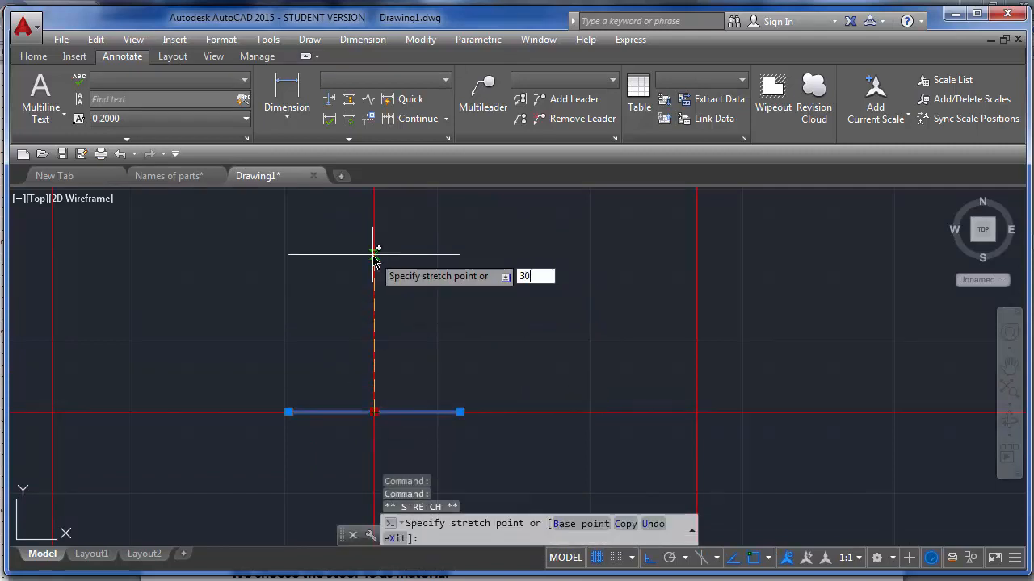
text(30)
key(Return)
key(Escape)
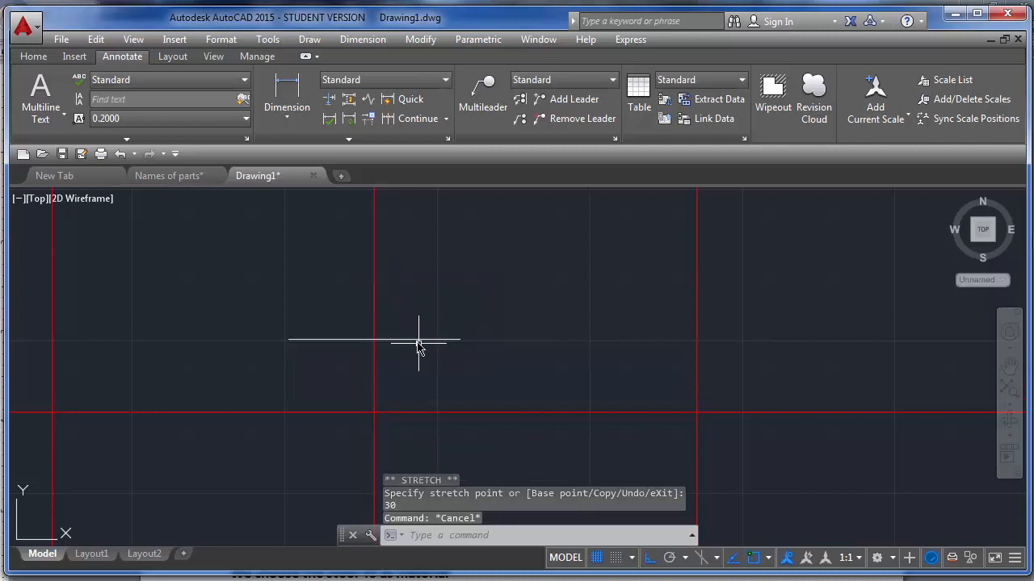
Mirror the 70 mm line about the lower horizontal centre line, keeping the original.
scroll(419, 345, down, 2)
scroll(401, 350, up, 2)
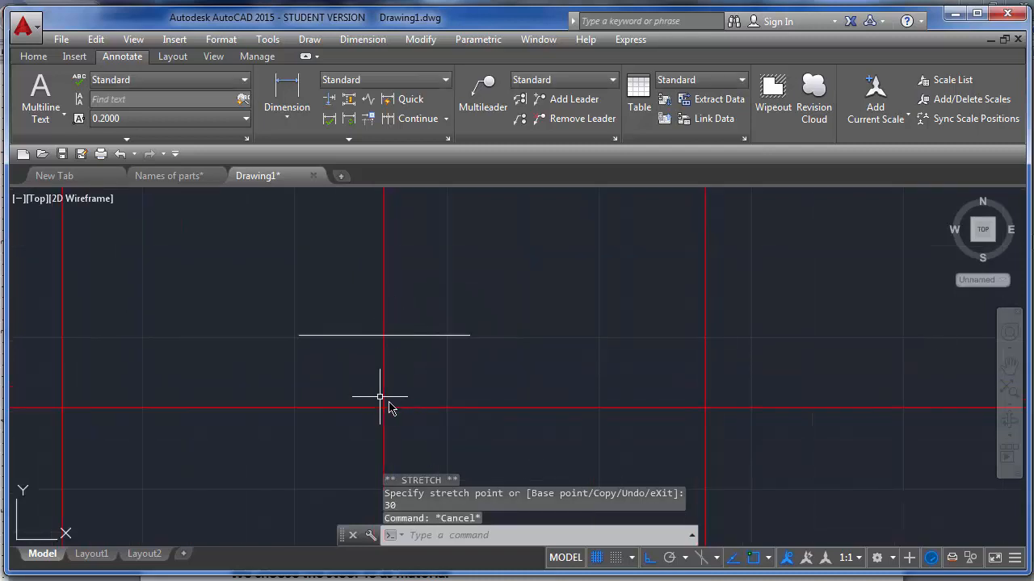
click(462, 366)
click(422, 284)
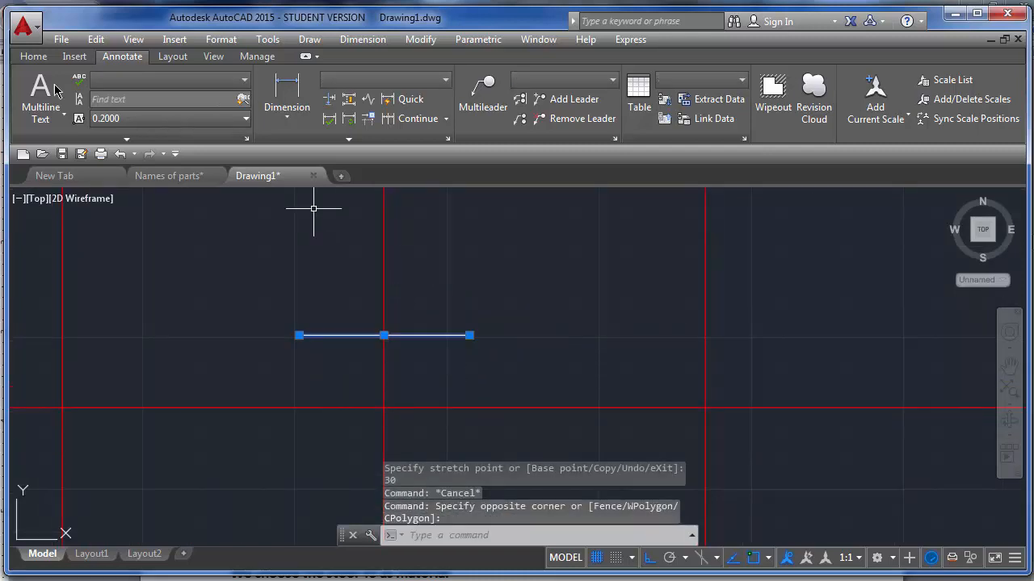
click(33, 57)
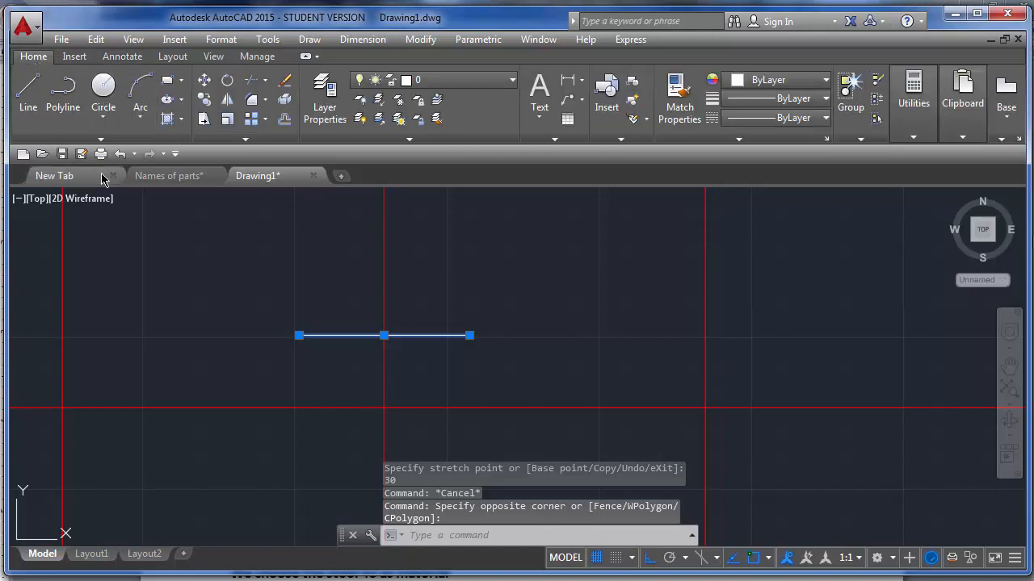
click(231, 103)
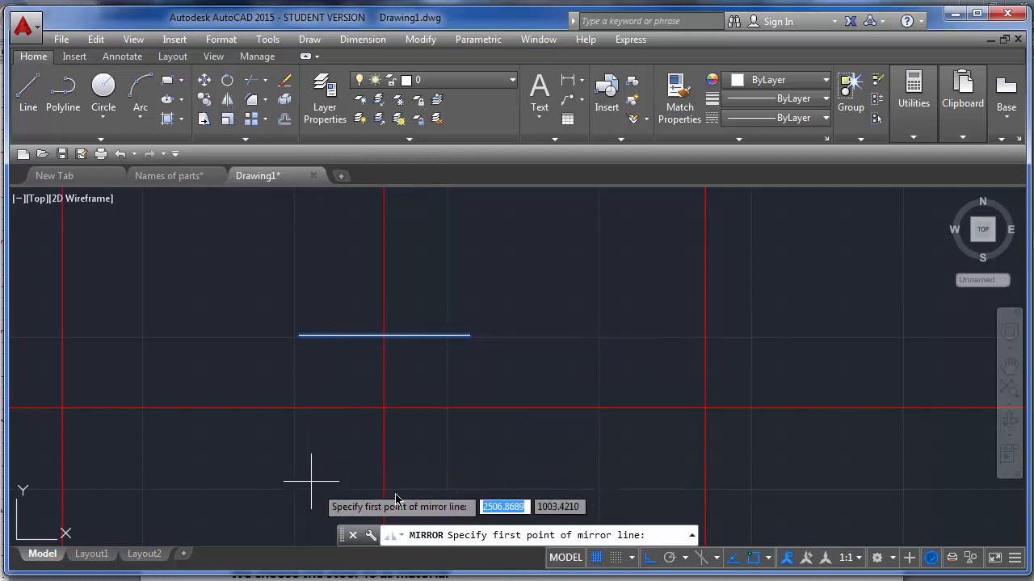
click(385, 409)
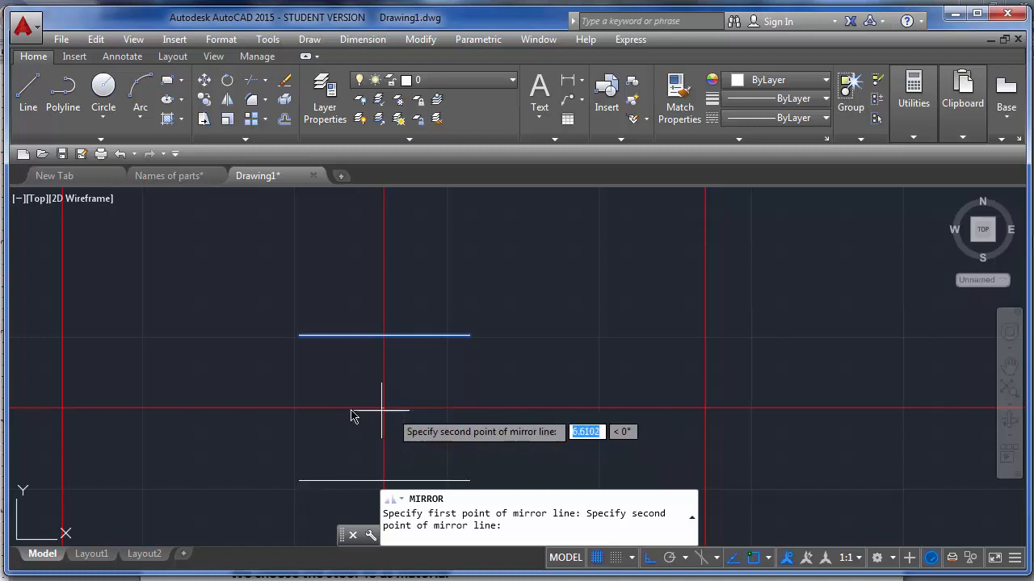
click(441, 409)
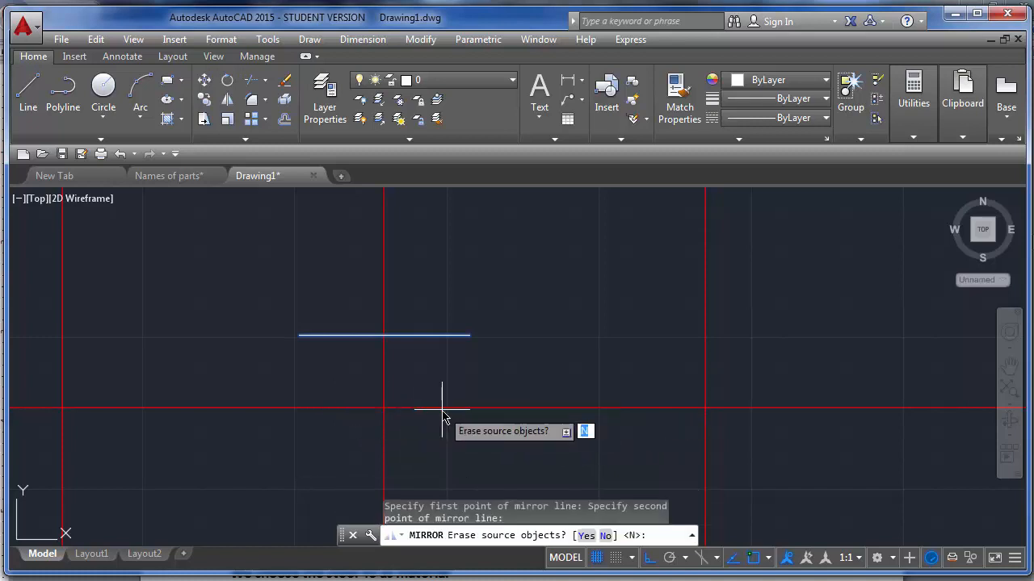
key(Return)
Draw two vertical lines joining the ends of the two 70 mm lines to close the shaft section's rectangle.
scroll(367, 311, down, 2)
scroll(393, 342, up, 2)
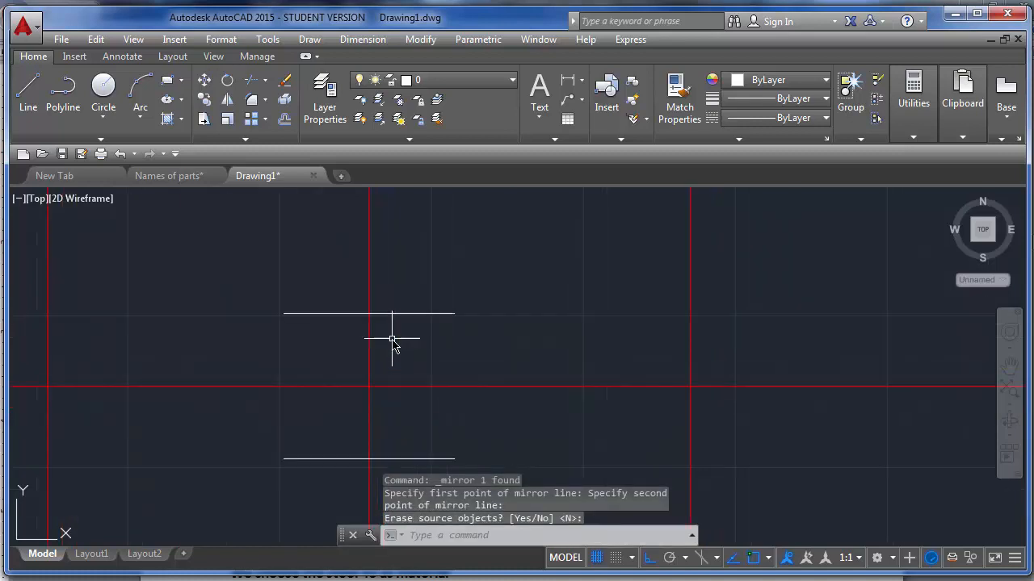
click(28, 89)
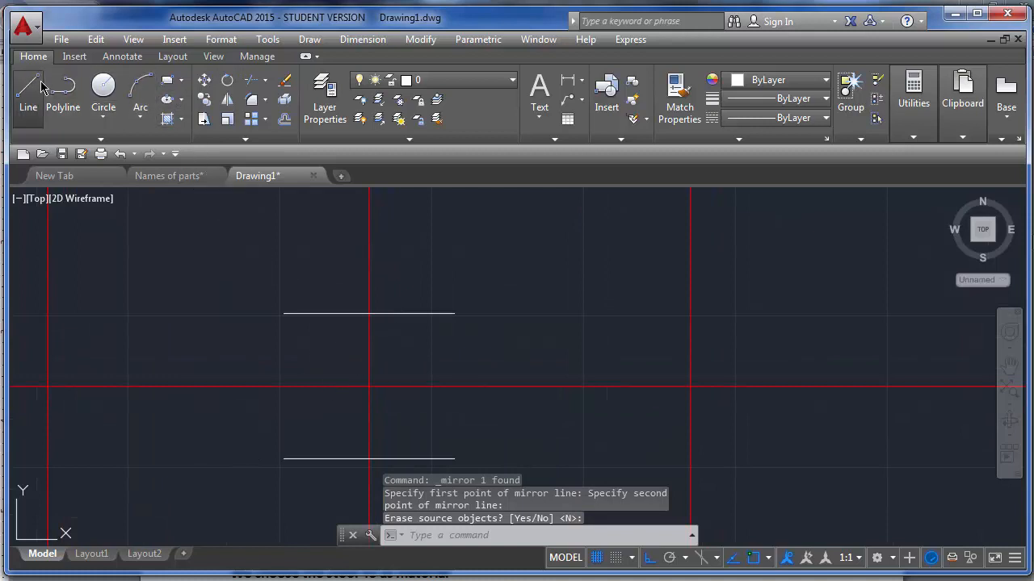
click(283, 313)
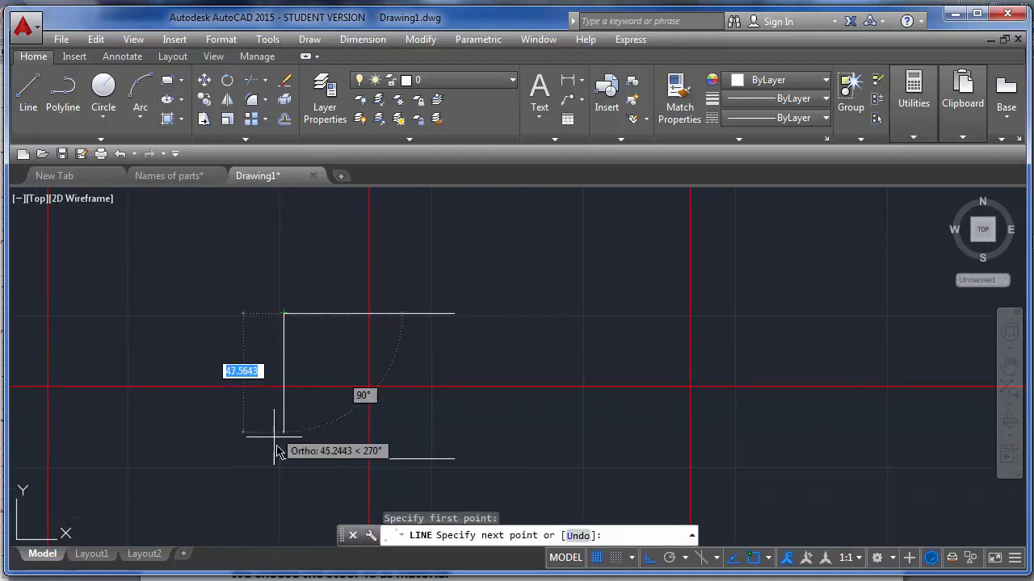
click(283, 459)
key(Return)
key(Return)
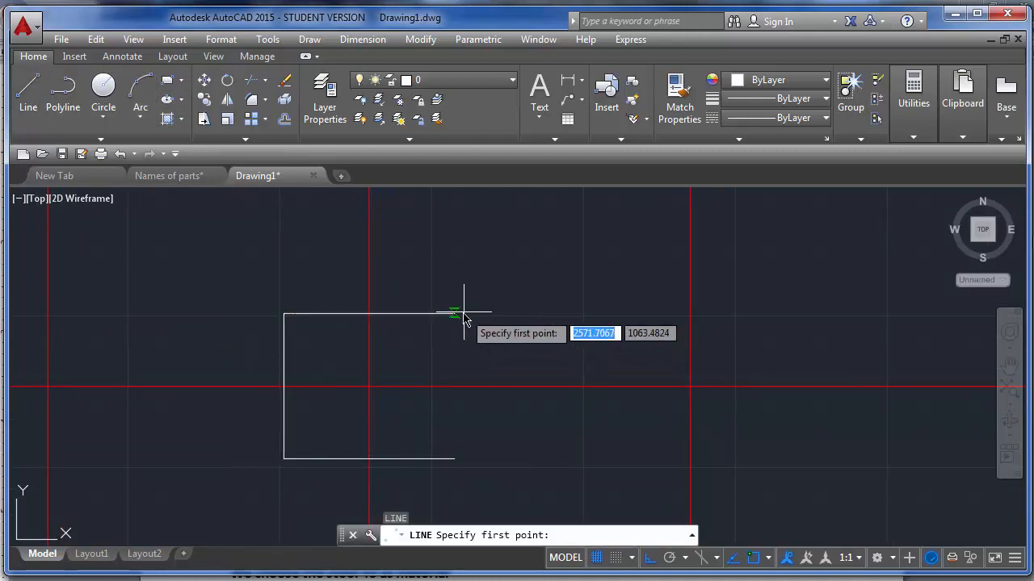
click(454, 313)
click(452, 461)
key(Return)
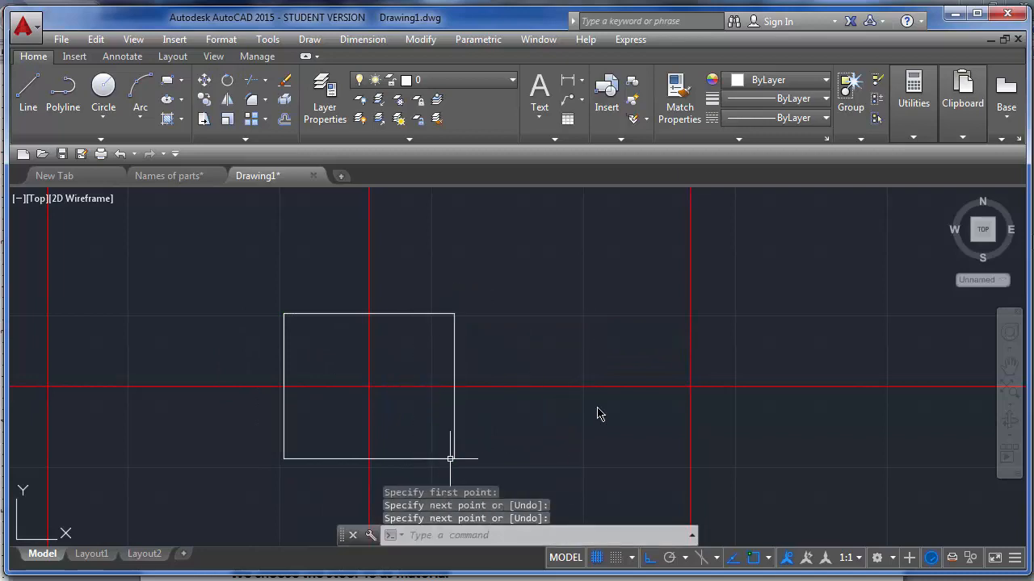
Examine the shaft sections around the large gear in Names of parts.dwg, and return to Drawing1.
scroll(596, 408, down, 1)
click(185, 176)
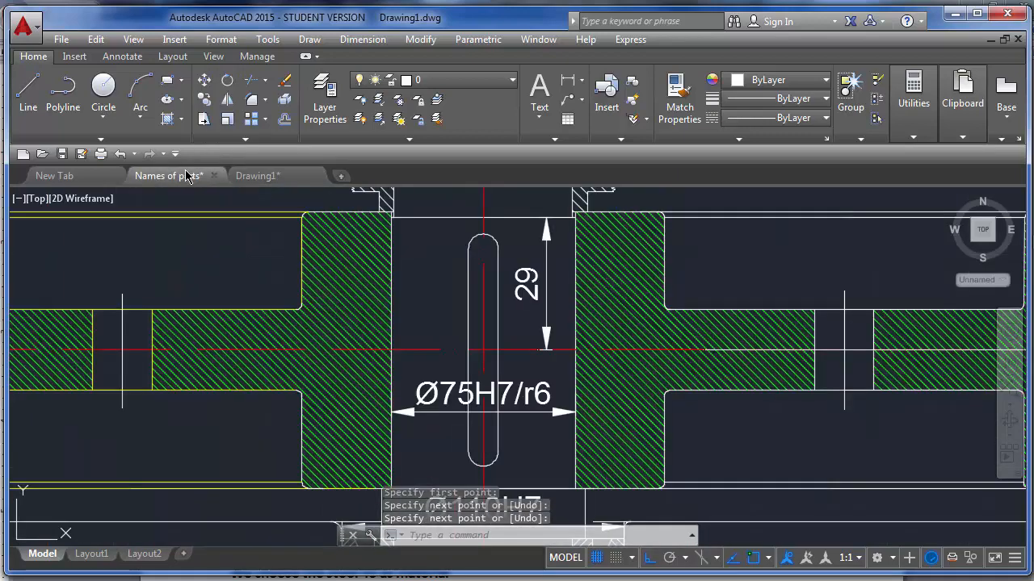
scroll(510, 357, down, 2)
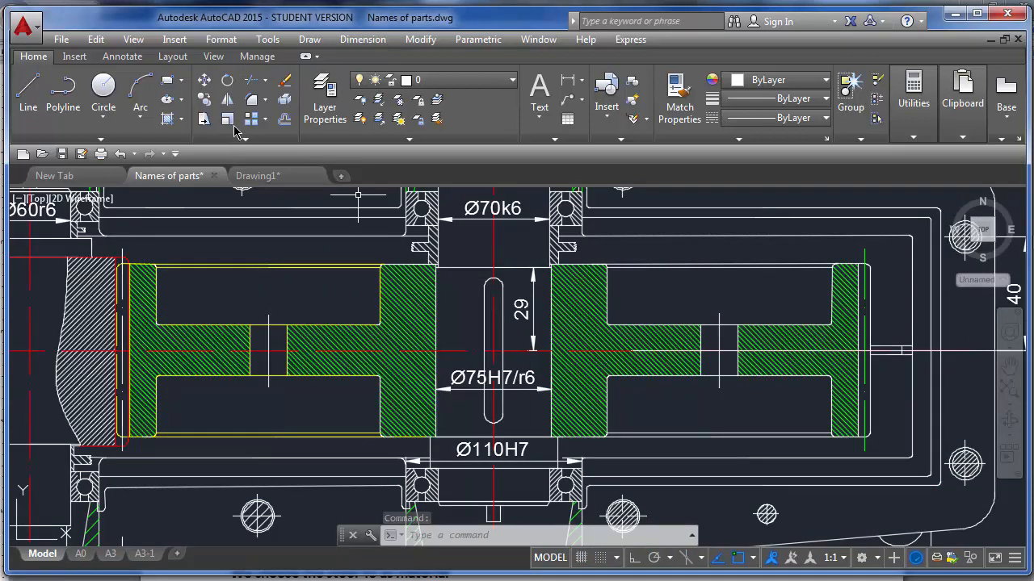
click(263, 177)
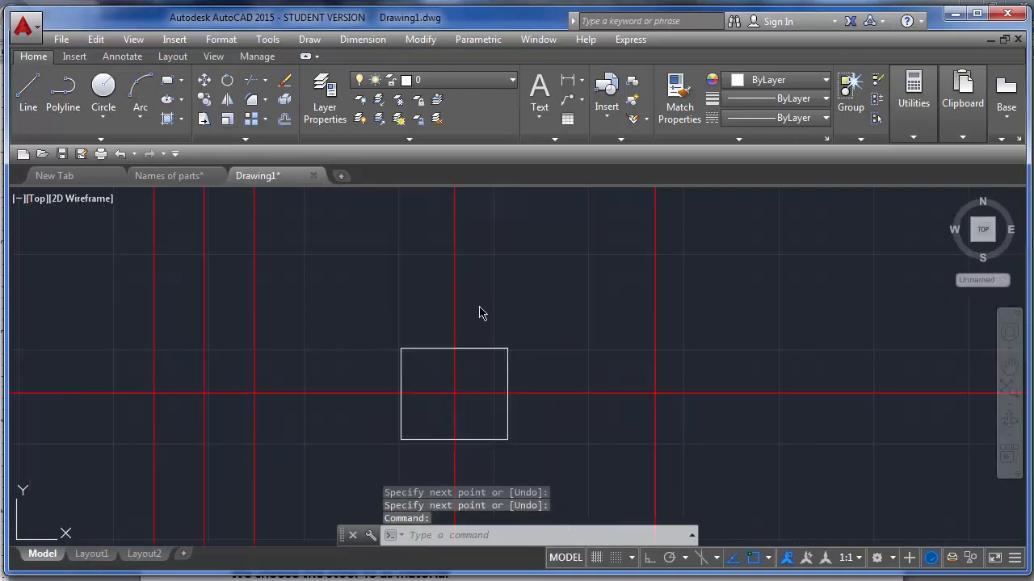
Draw a vertical line about 53 mm long upward from the rectangle's top edge, slightly inside its right corner.
scroll(464, 310, down, 1)
scroll(468, 294, up, 2)
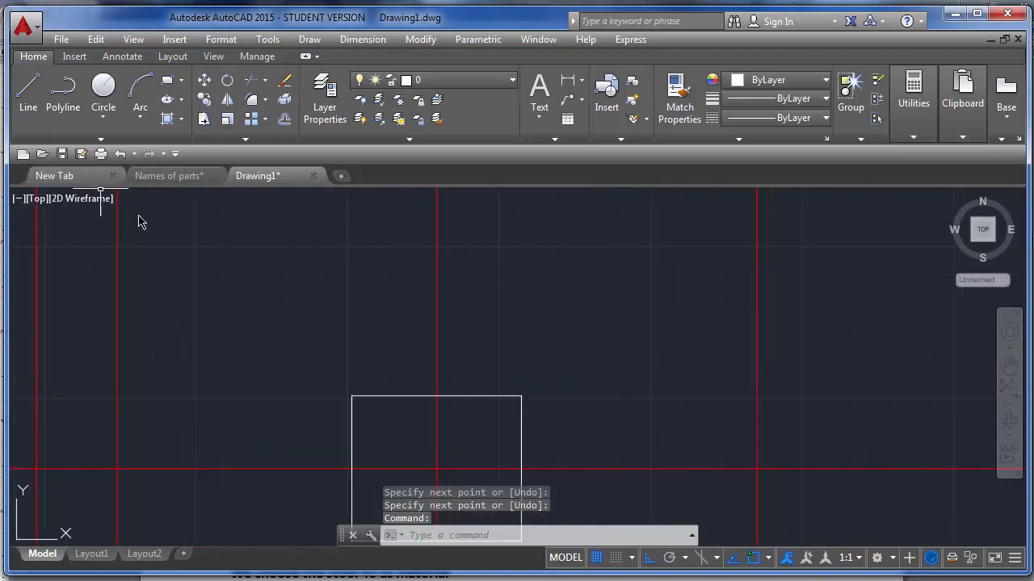
scroll(146, 218, down, 1)
scroll(380, 340, up, 1)
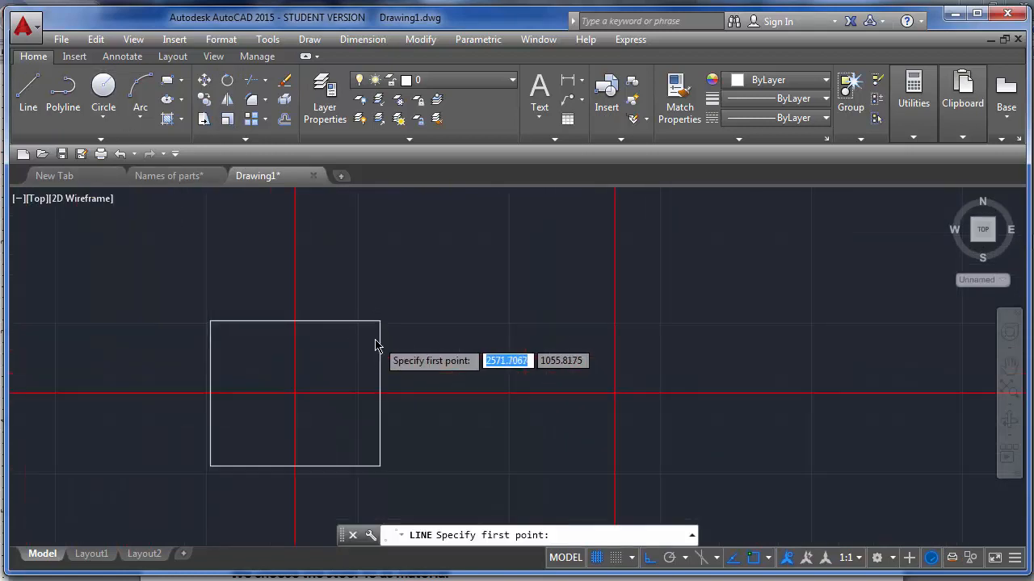
scroll(332, 315, down, 1)
scroll(363, 338, up, 1)
scroll(394, 371, down, 1)
scroll(273, 255, up, 1)
scroll(402, 312, up, 1)
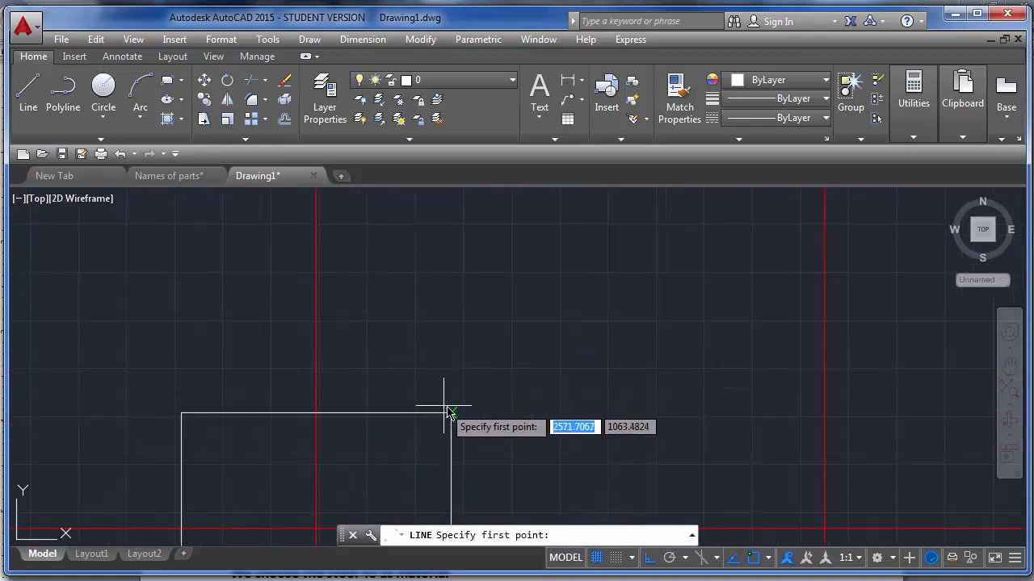
click(435, 416)
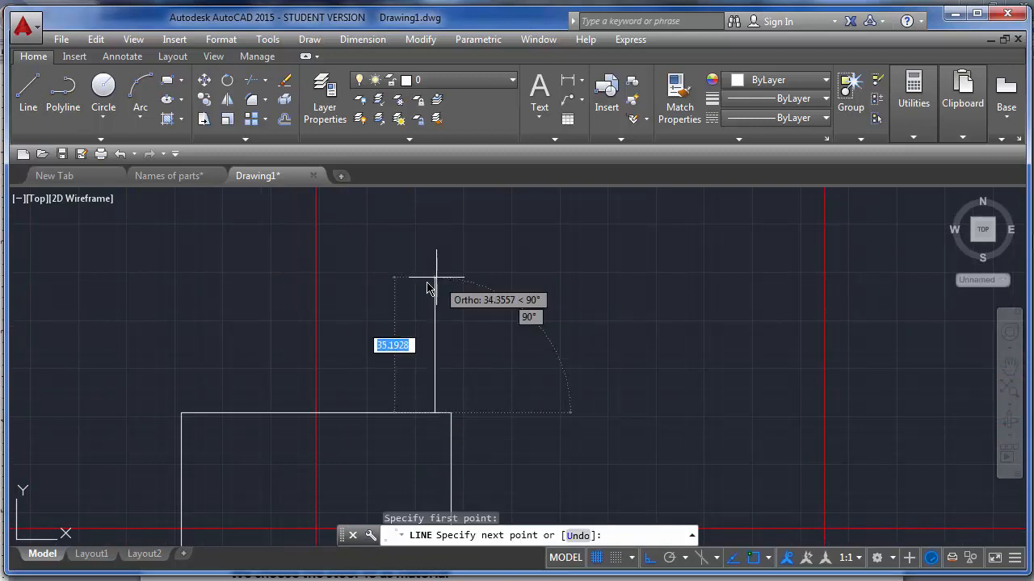
scroll(428, 275, down, 2)
click(428, 271)
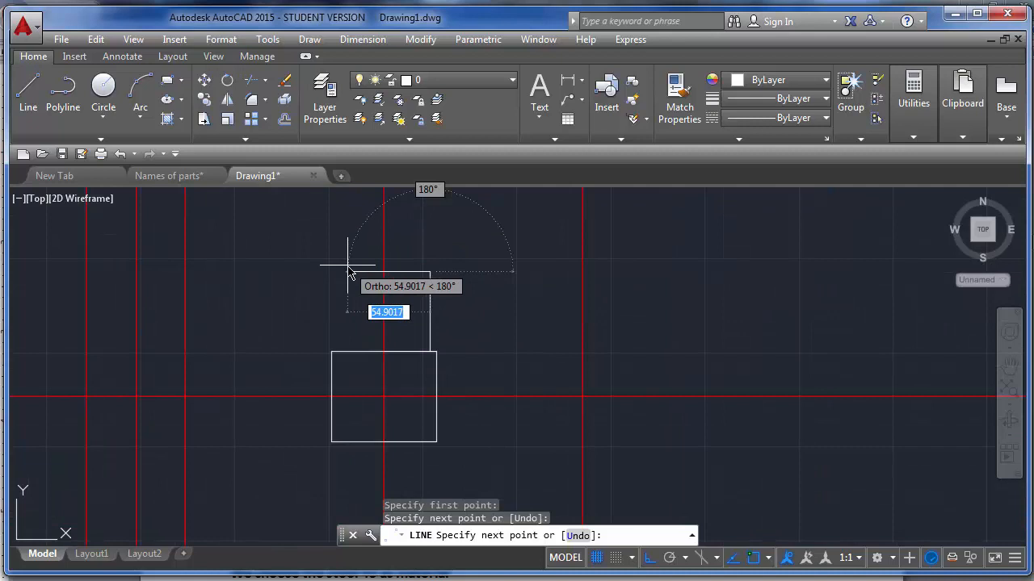
Continue from the vertical line's upper end with a horizontal line about 62 mm long to the left across the centre line.
scroll(349, 273, up, 3)
key(F8)
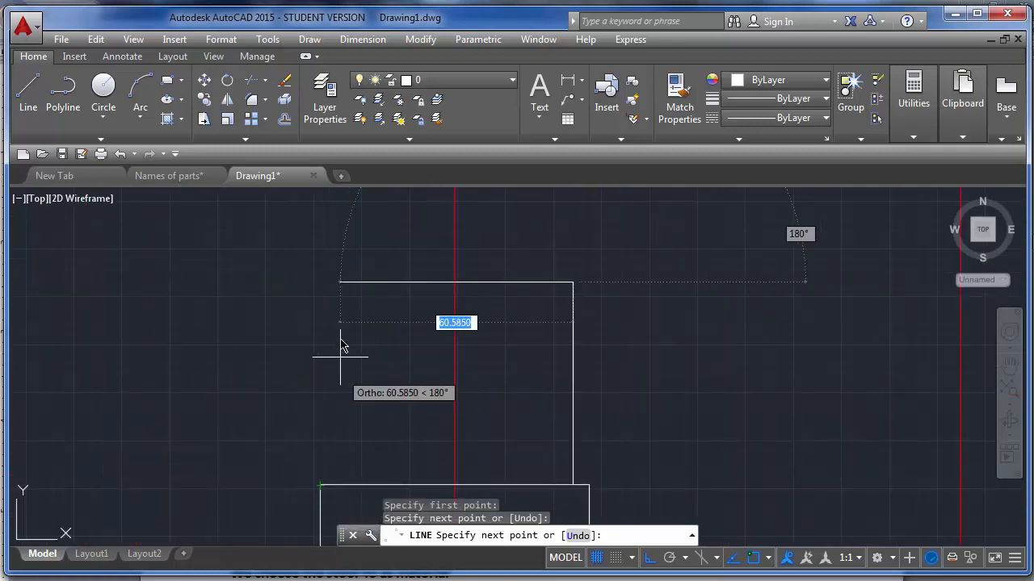
scroll(331, 292, up, 5)
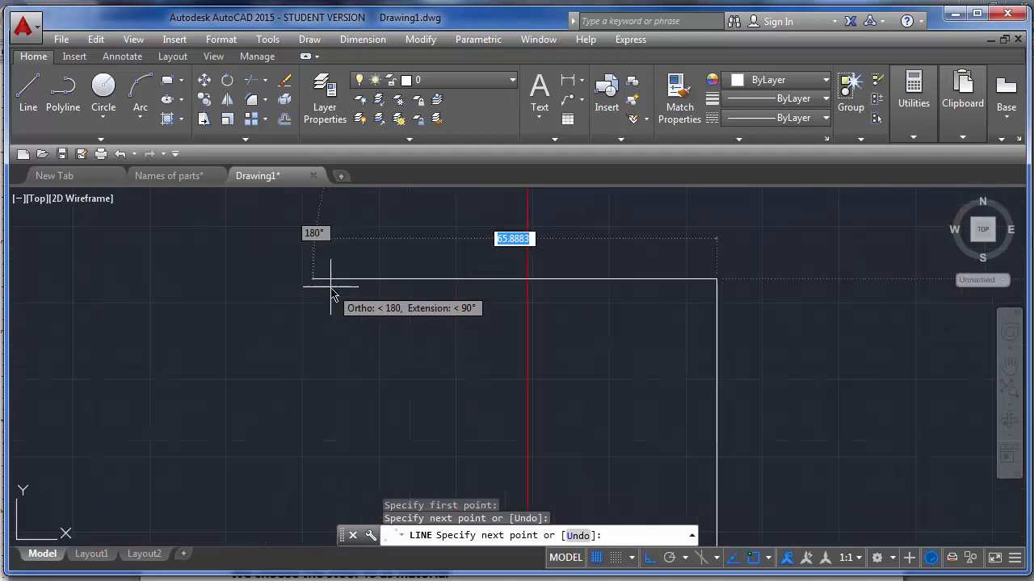
click(336, 282)
scroll(336, 282, down, 4)
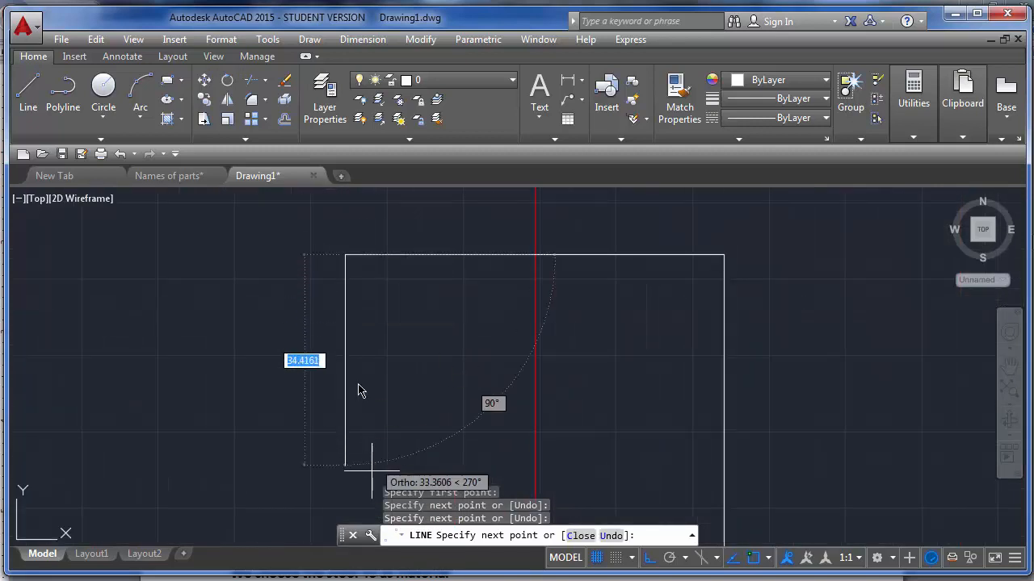
key(Escape)
Mirror the vertical side line of the upper shaft section about the large gear's vertical centre line, keeping the original.
scroll(394, 218, down, 3)
drag(540, 303, 474, 258)
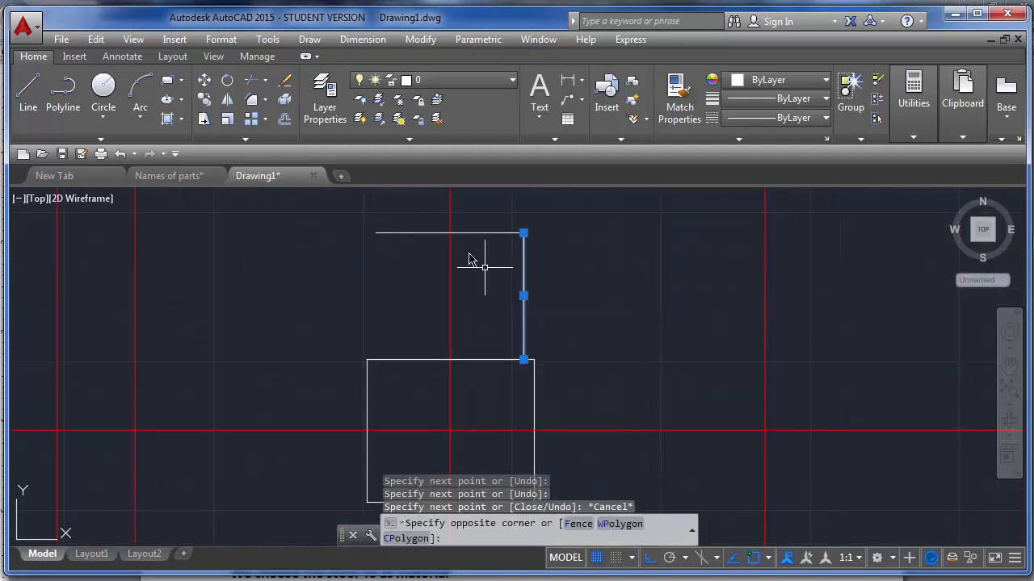
click(227, 99)
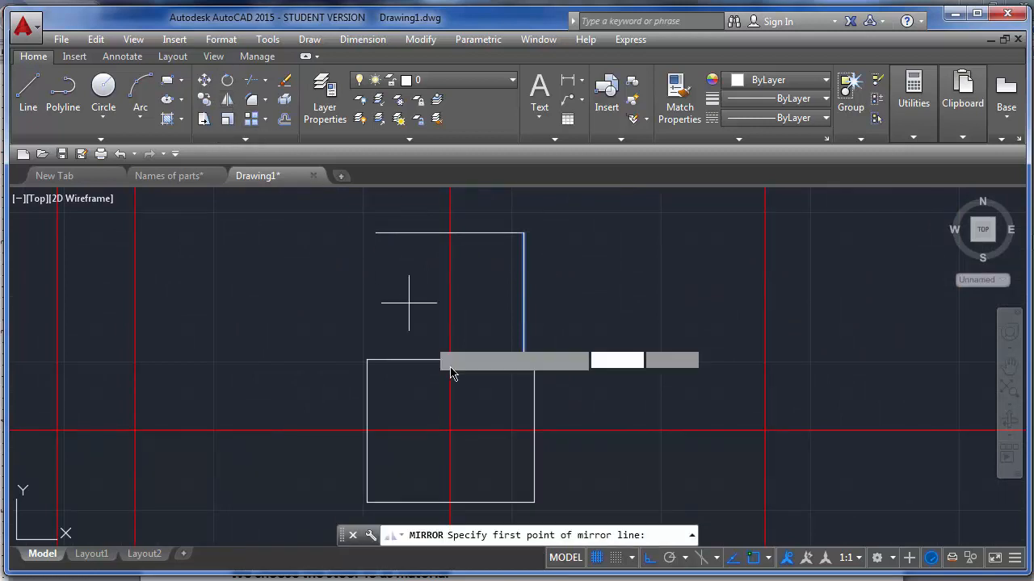
click(450, 360)
click(452, 288)
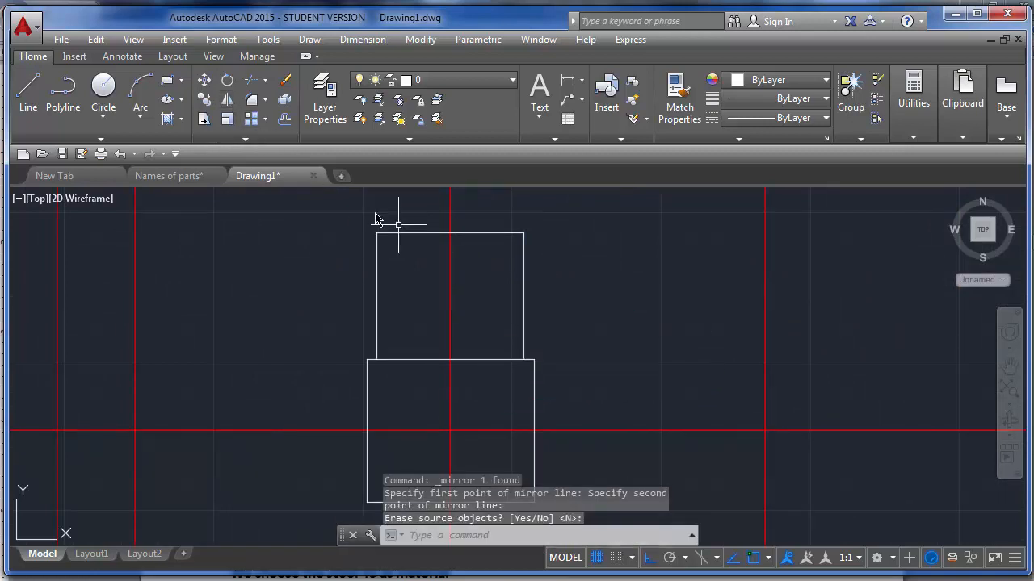
Shorten the upper section's top line by stretching its overhanging left end onto the top of the mirrored side line.
scroll(388, 258, up, 5)
scroll(361, 263, up, 2)
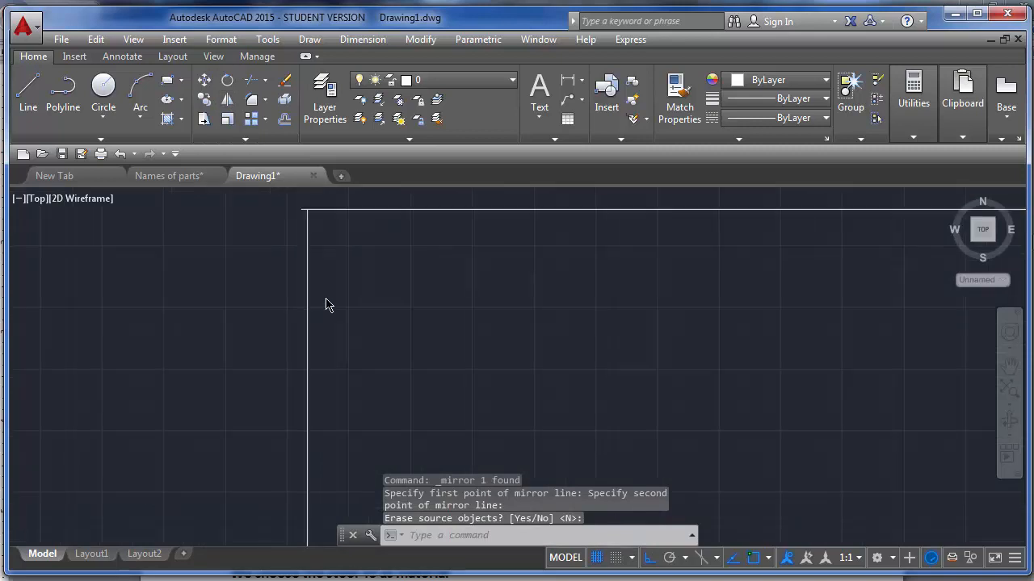
scroll(325, 300, down, 2)
scroll(304, 208, up, 2)
scroll(299, 284, up, 3)
key(Return)
click(345, 282)
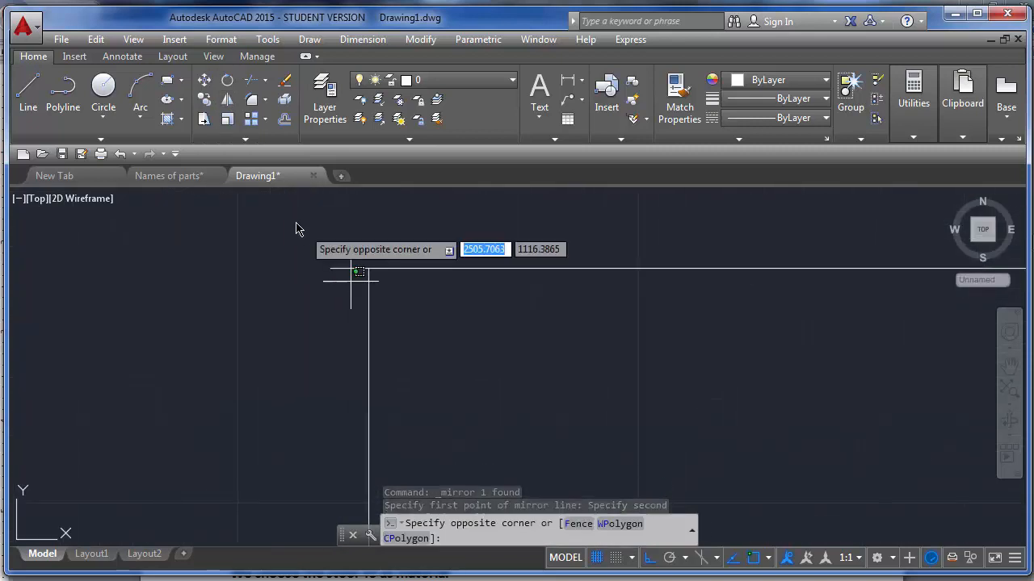
click(335, 273)
click(331, 269)
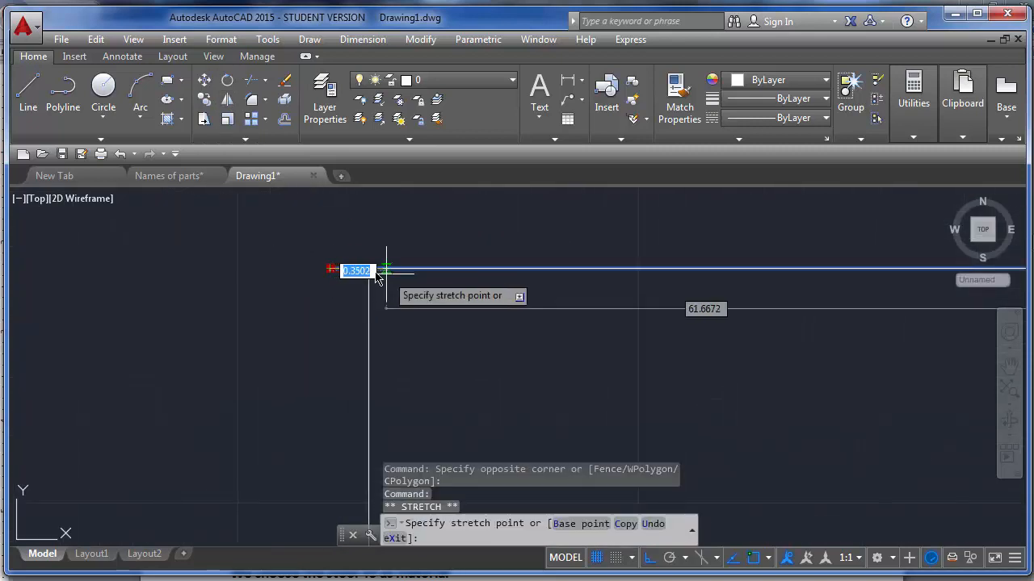
click(369, 269)
key(Escape)
scroll(245, 300, down, 4)
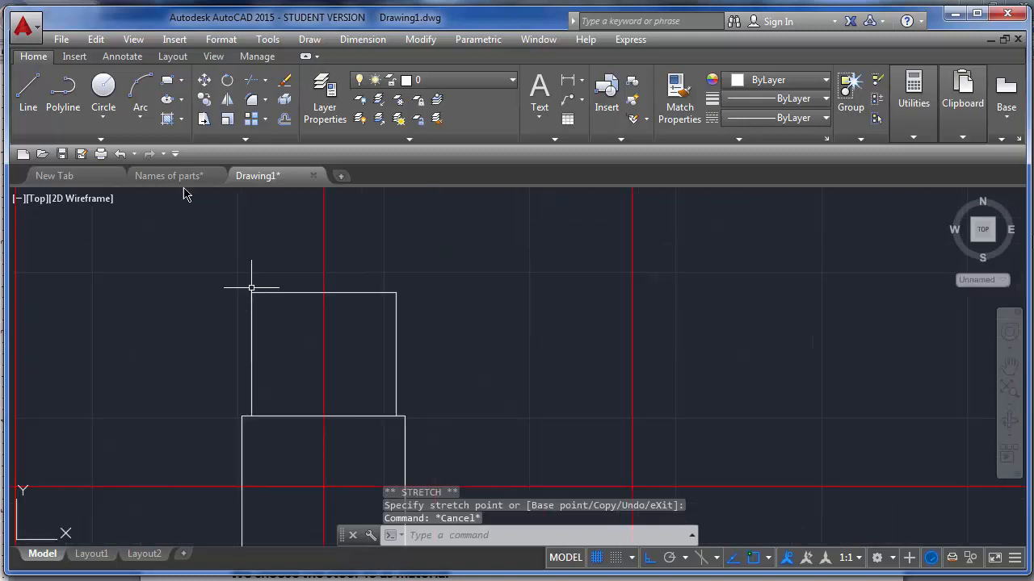
Draw another vertical line upward from the upper section's top edge, slightly inside its right corner.
click(28, 89)
scroll(392, 288, up, 4)
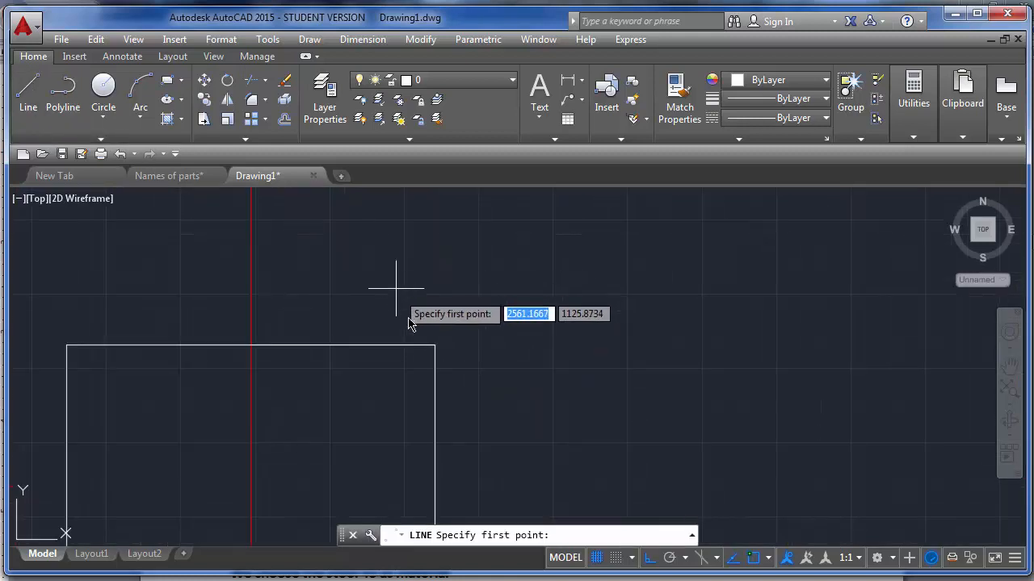
scroll(423, 347, up, 1)
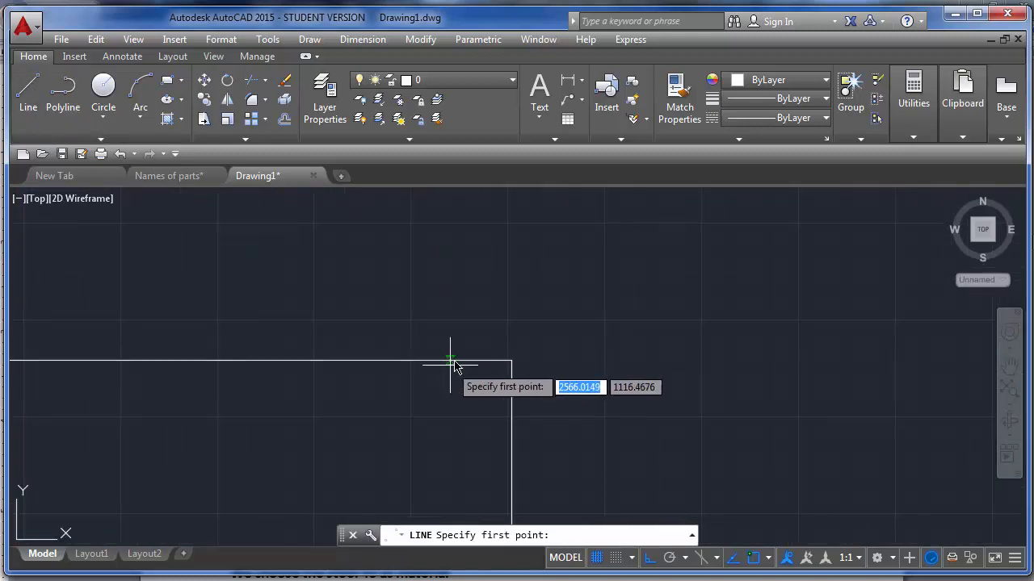
click(478, 394)
scroll(452, 388, down, 3)
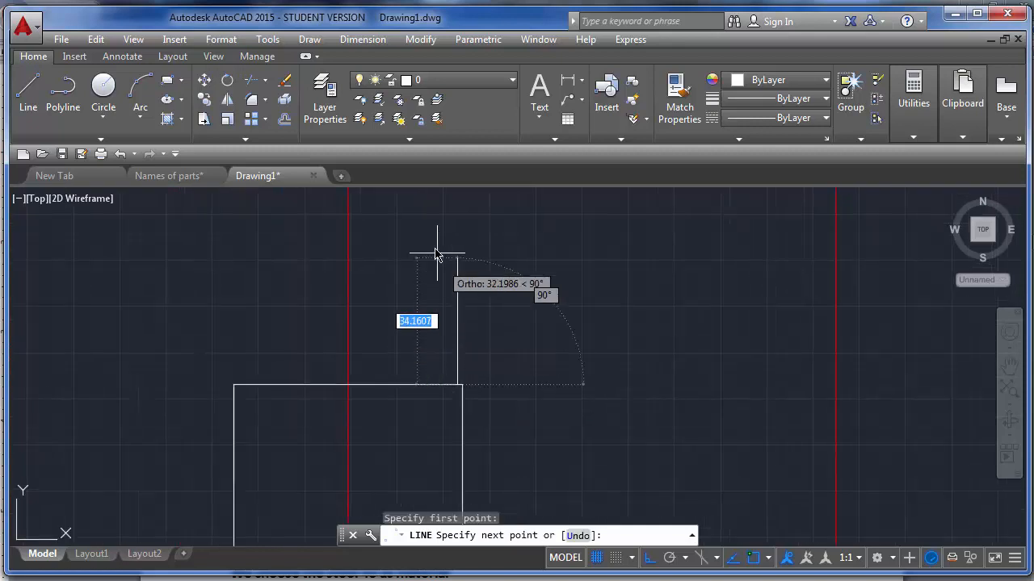
click(439, 218)
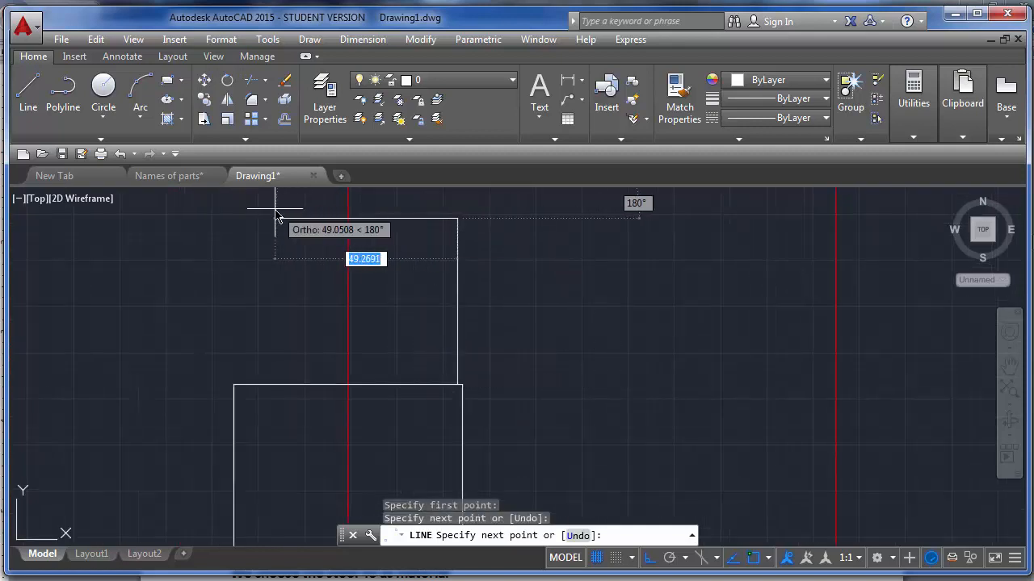
key(Return)
Mirror the newest vertical side line of the shaft about the large gear's vertical centre line, keeping the original.
click(457, 258)
click(323, 191)
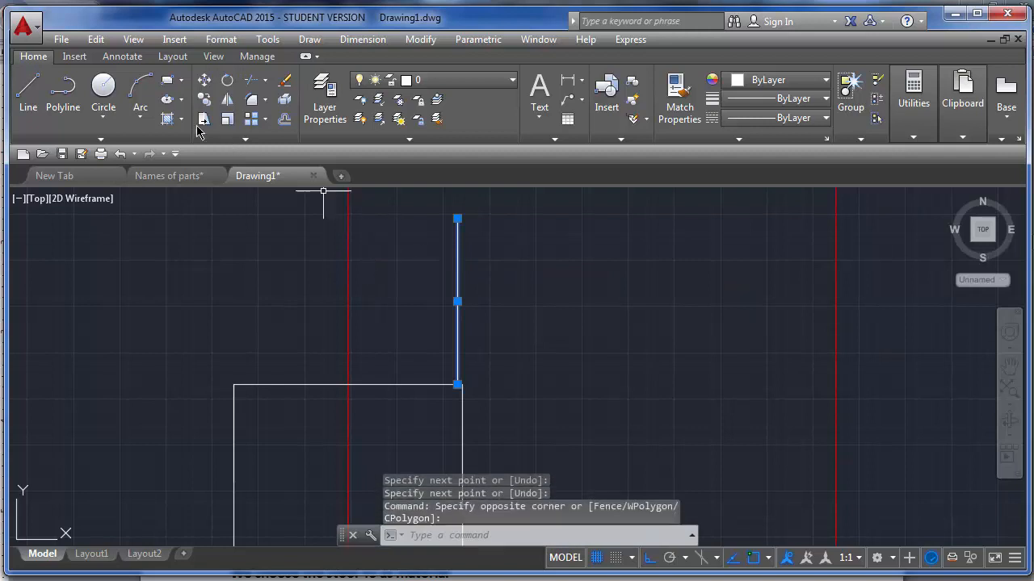
click(228, 99)
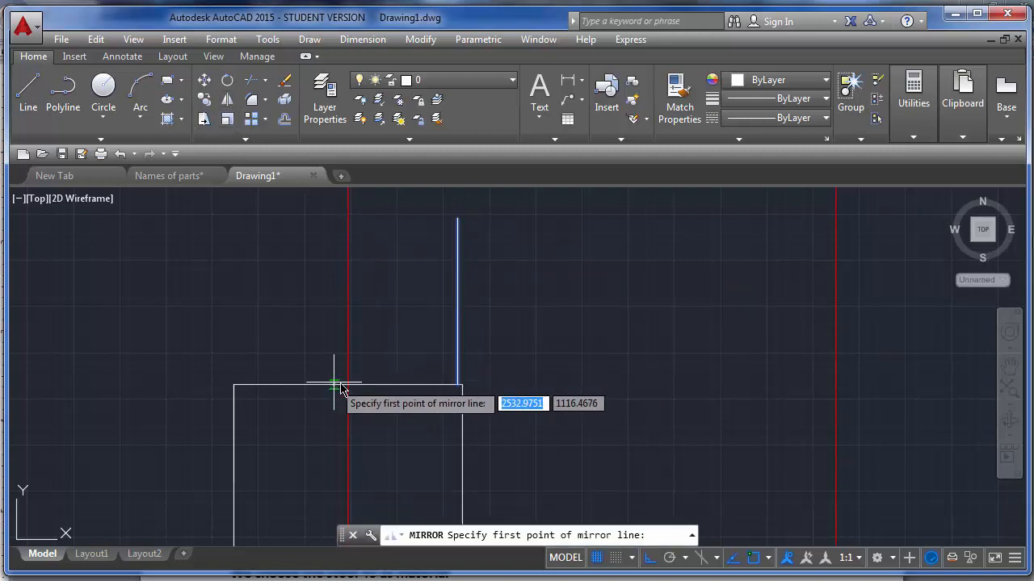
click(347, 385)
click(344, 288)
key(Return)
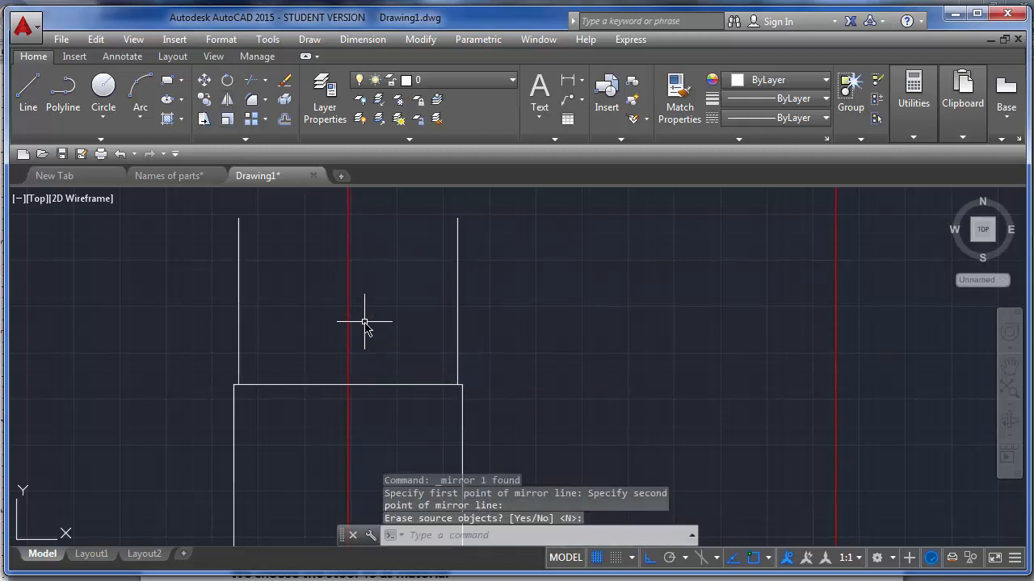
Close the third shaft section with a horizontal line joining the upper ends of its two side lines.
click(28, 89)
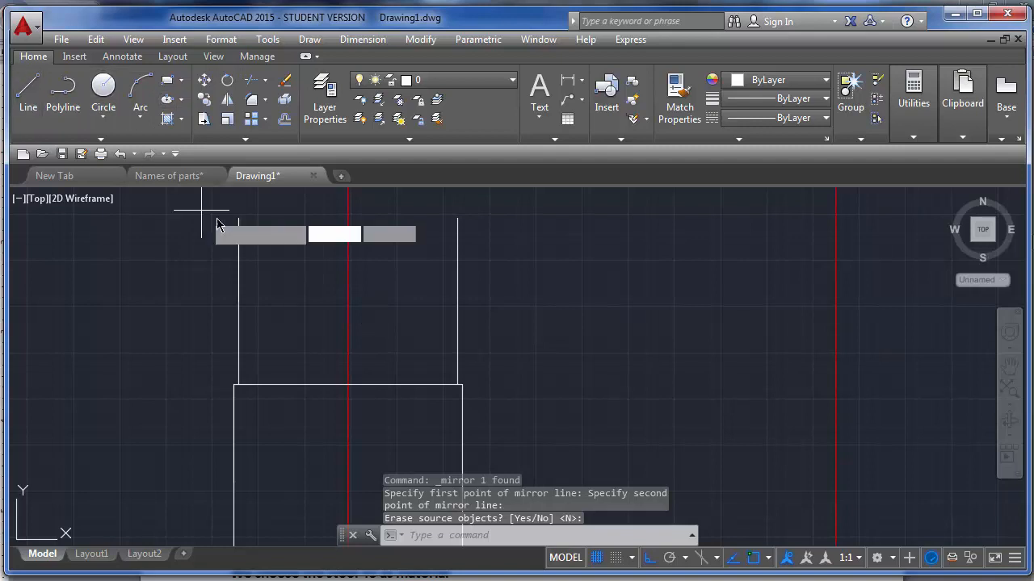
click(239, 220)
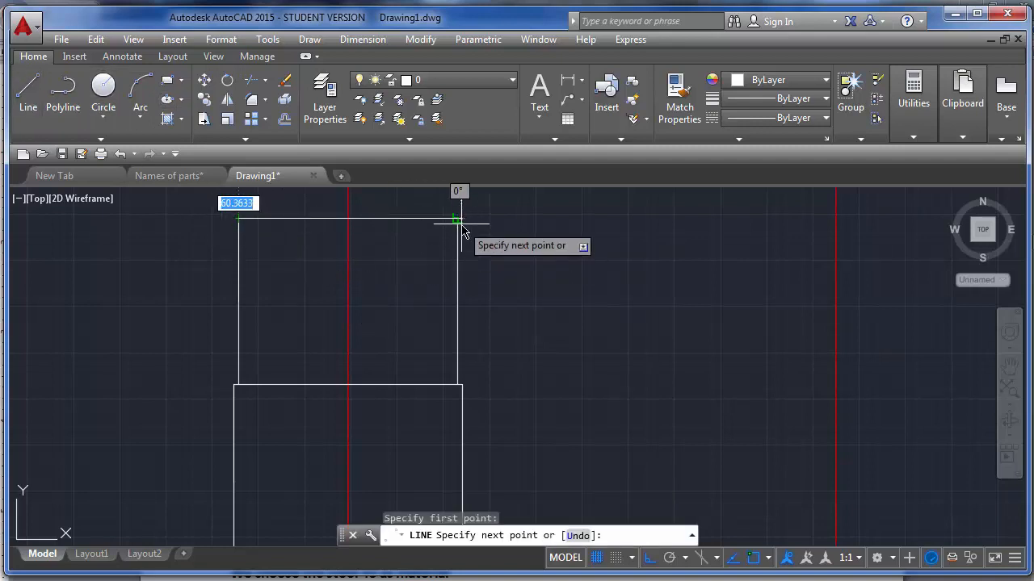
click(458, 221)
key(Return)
scroll(577, 368, down, 5)
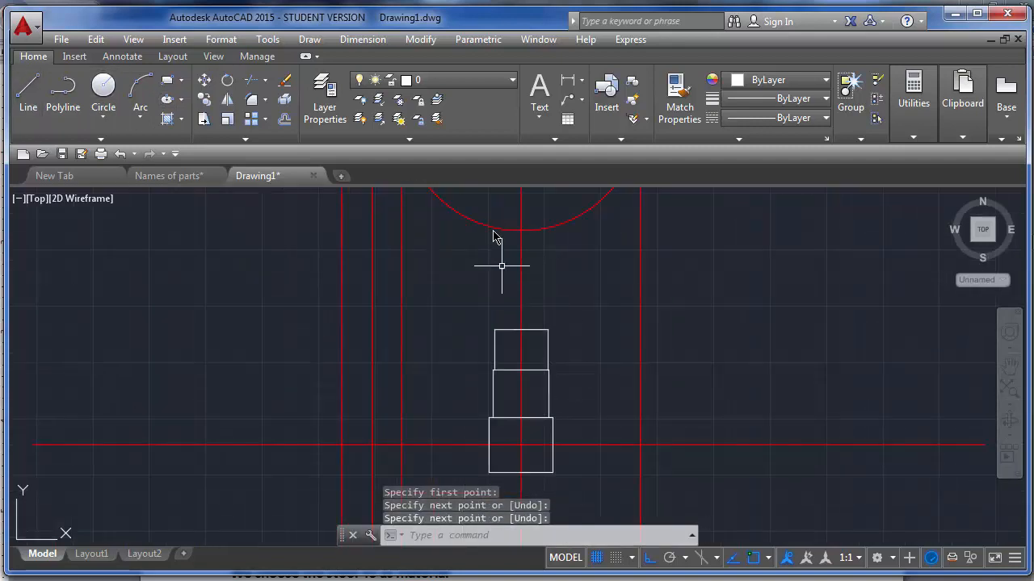
scroll(549, 501, up, 2)
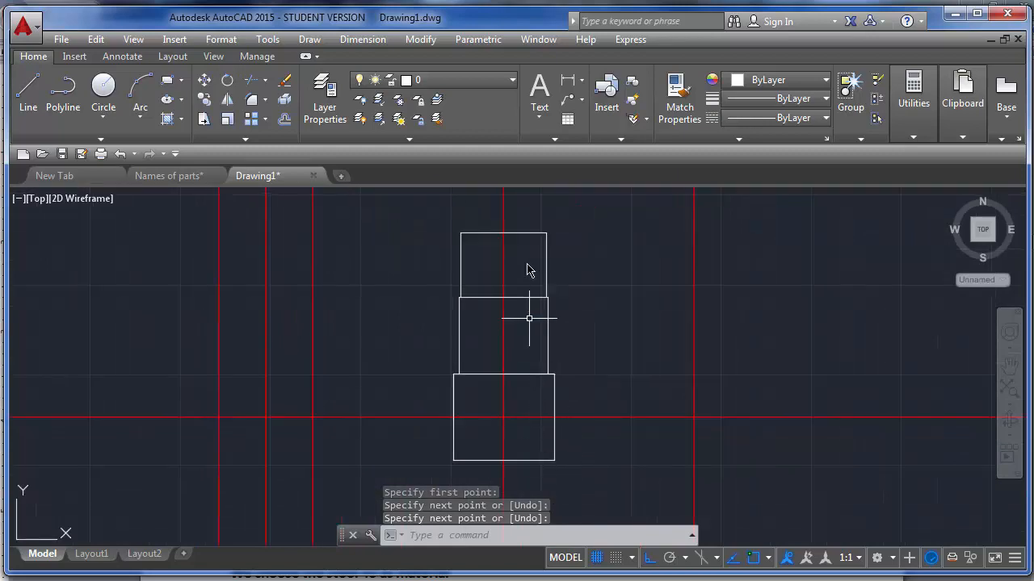
Examine the upper end of the large gear's shaft in the Names of parts reference drawing and return to Drawing1.
click(170, 176)
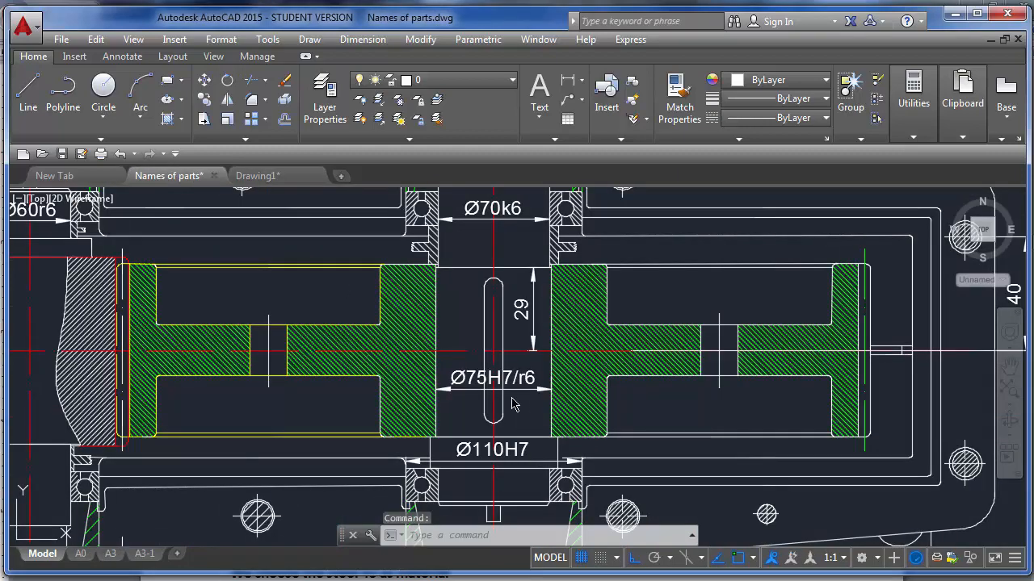
scroll(514, 404, down, 2)
scroll(501, 319, down, 2)
scroll(512, 249, up, 2)
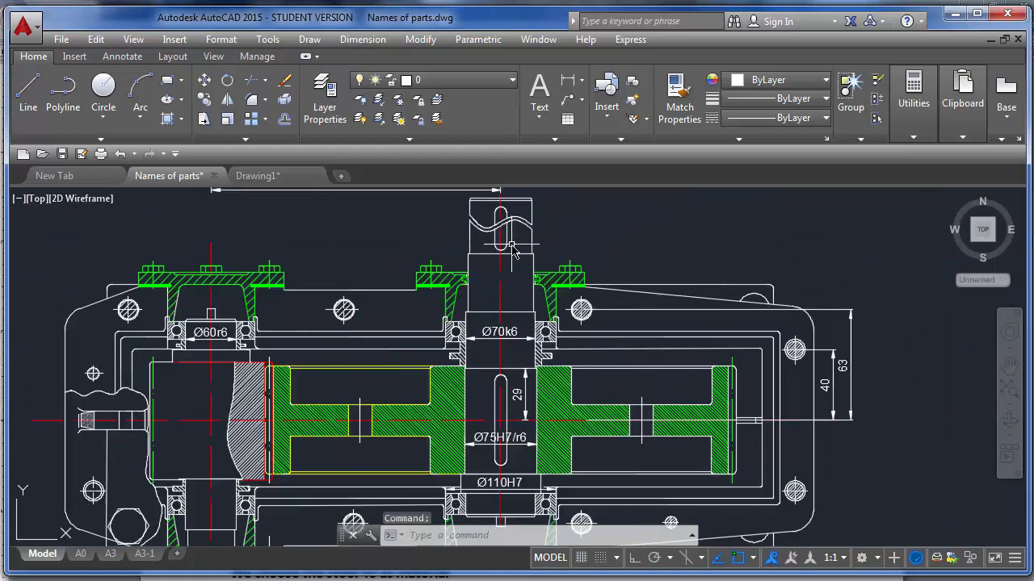
click(282, 176)
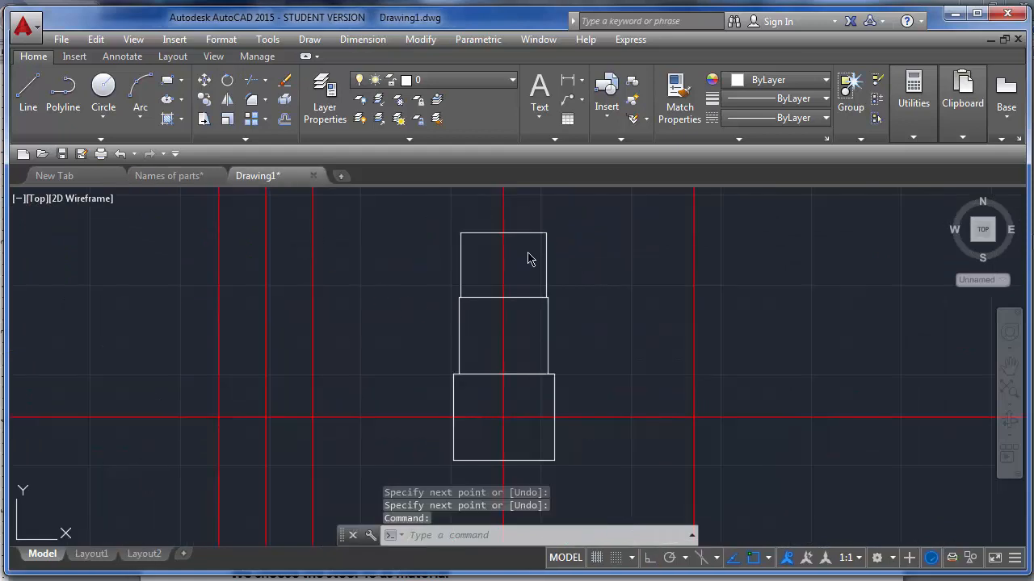
scroll(528, 408, down, 2)
scroll(531, 224, up, 4)
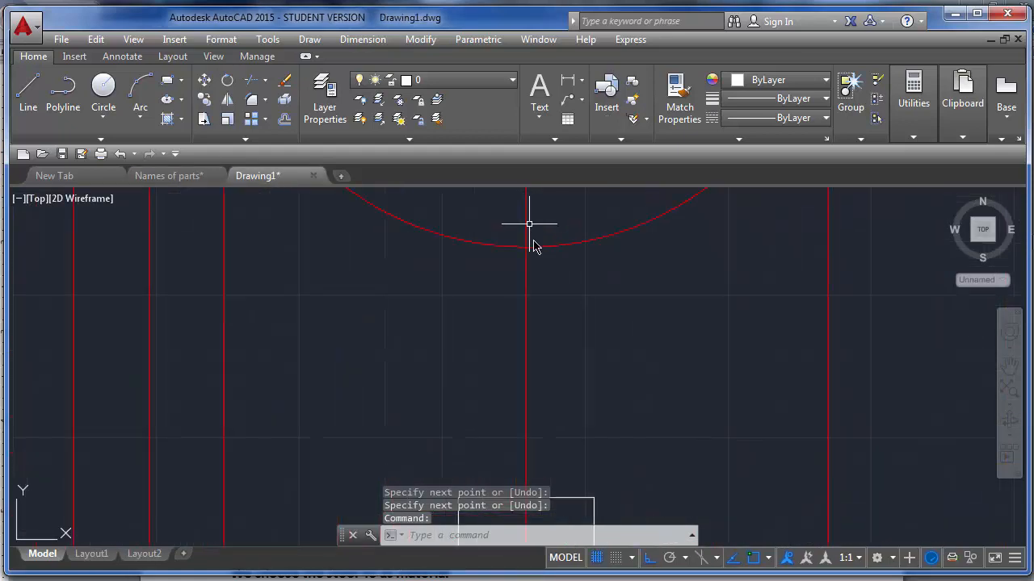
scroll(510, 210, down, 2)
scroll(547, 300, up, 4)
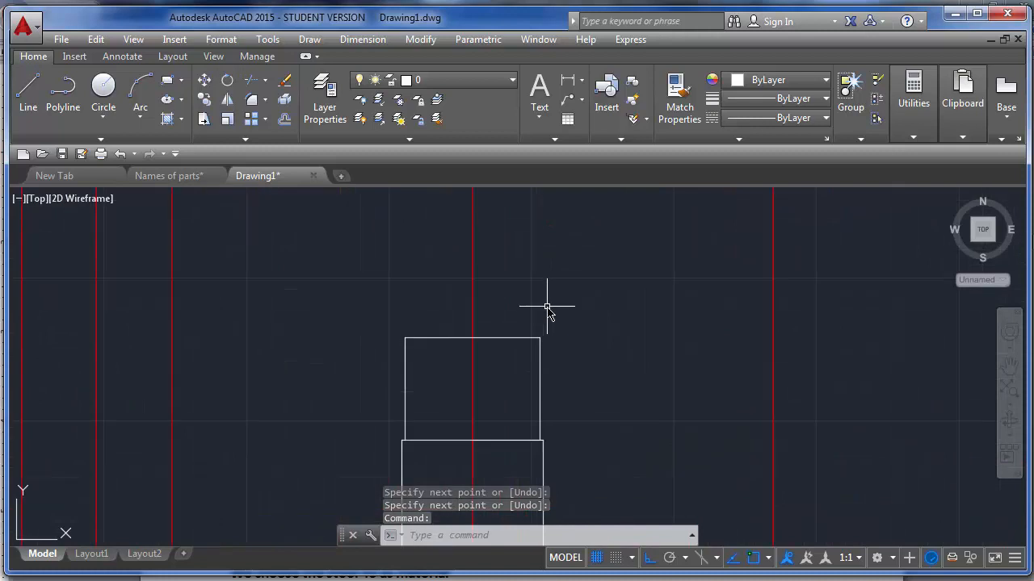
click(31, 90)
click(529, 359)
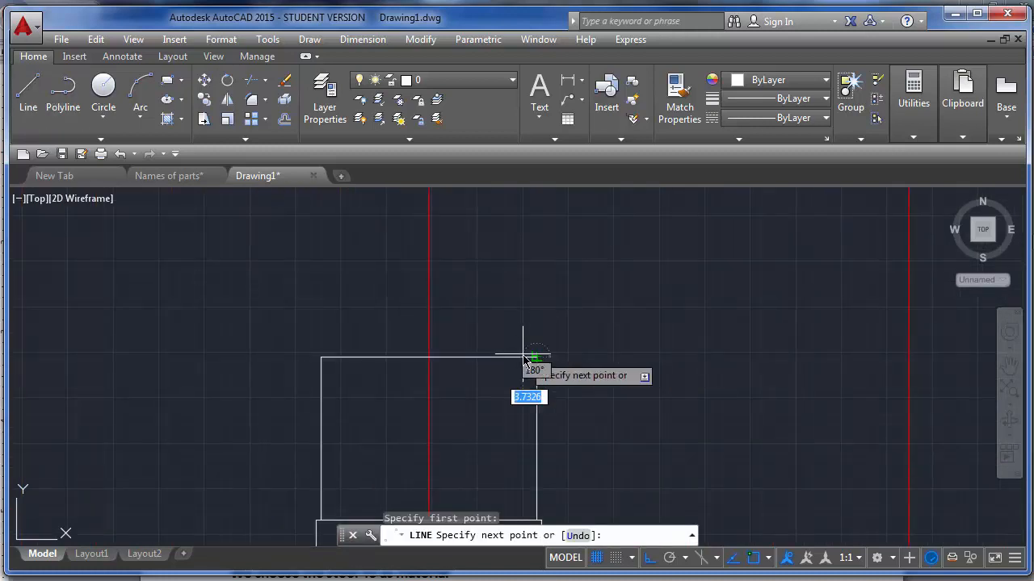
key(Escape)
Draw a vertical line upward from the third shaft section's top edge, slightly inside its right corner.
key(Return)
scroll(526, 361, up, 5)
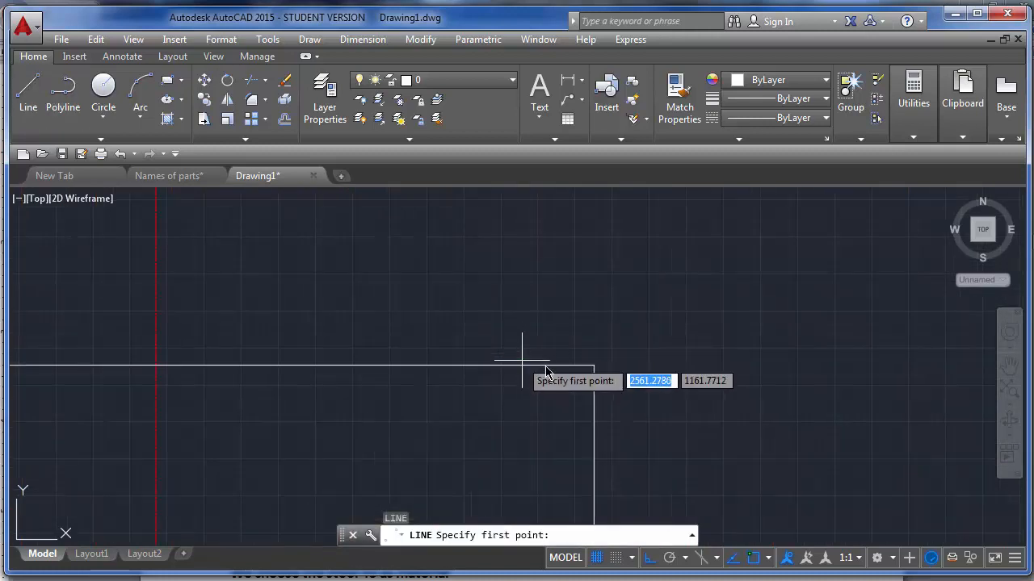
click(553, 368)
scroll(540, 443, down, 5)
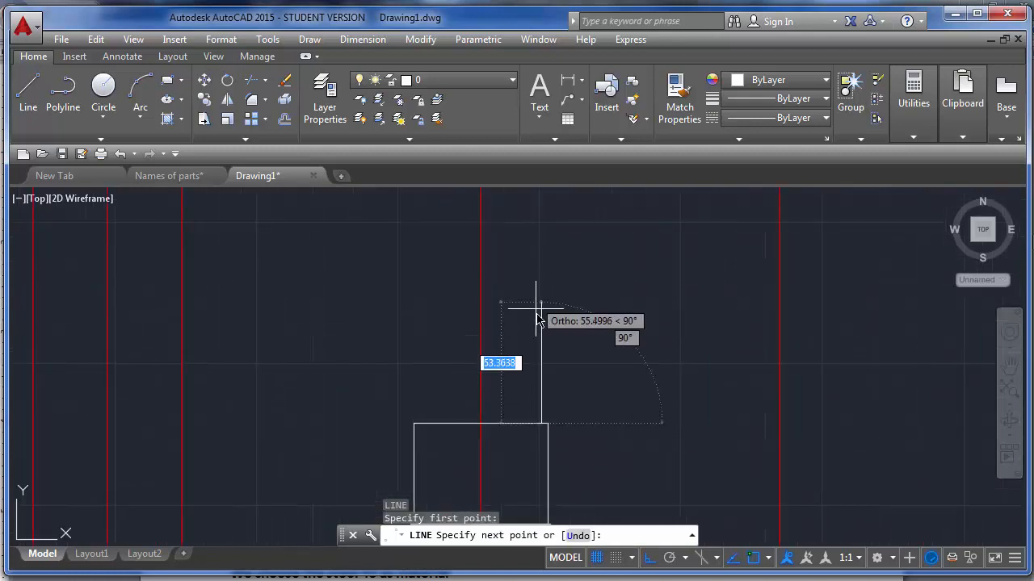
click(539, 321)
key(Return)
Mirror the fourth section's vertical side line about the shaft's vertical centre line, keeping the original.
click(574, 369)
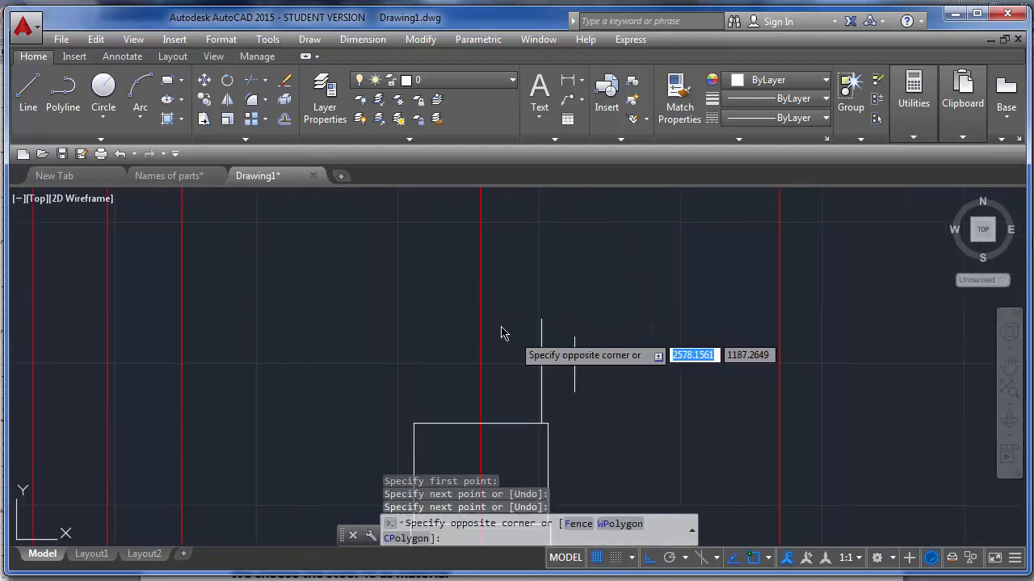
click(503, 330)
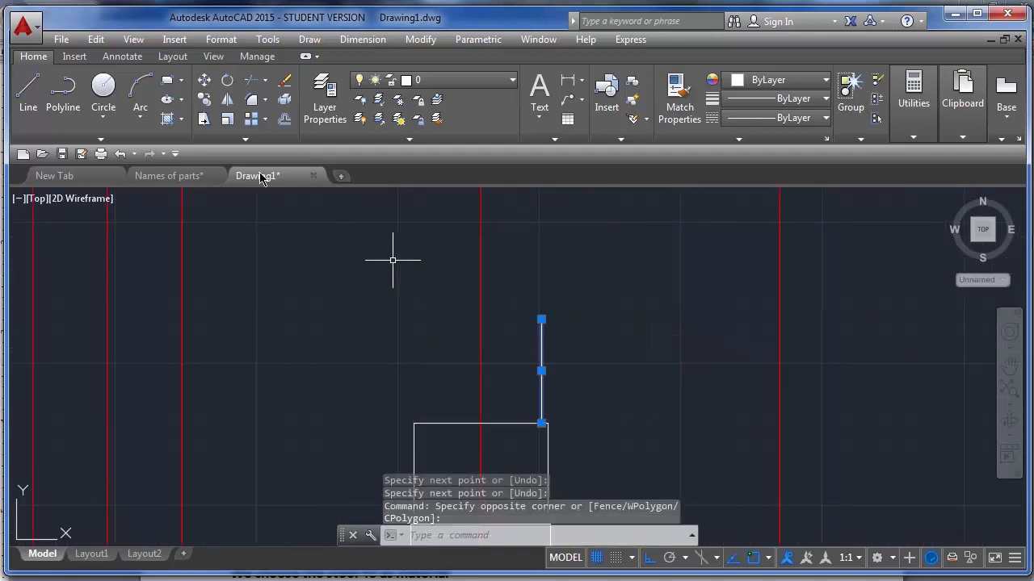
click(228, 101)
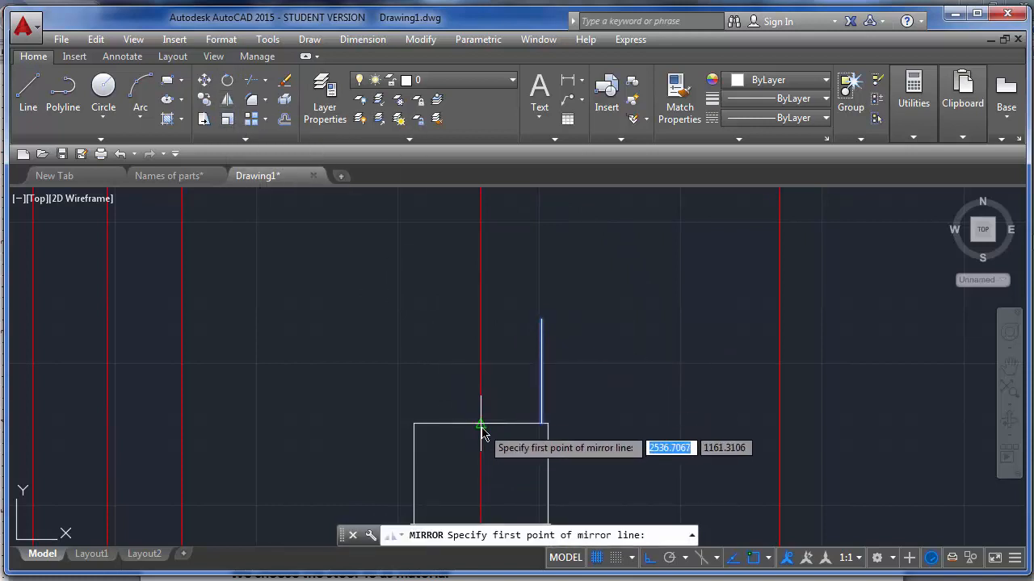
click(481, 425)
click(482, 357)
key(Return)
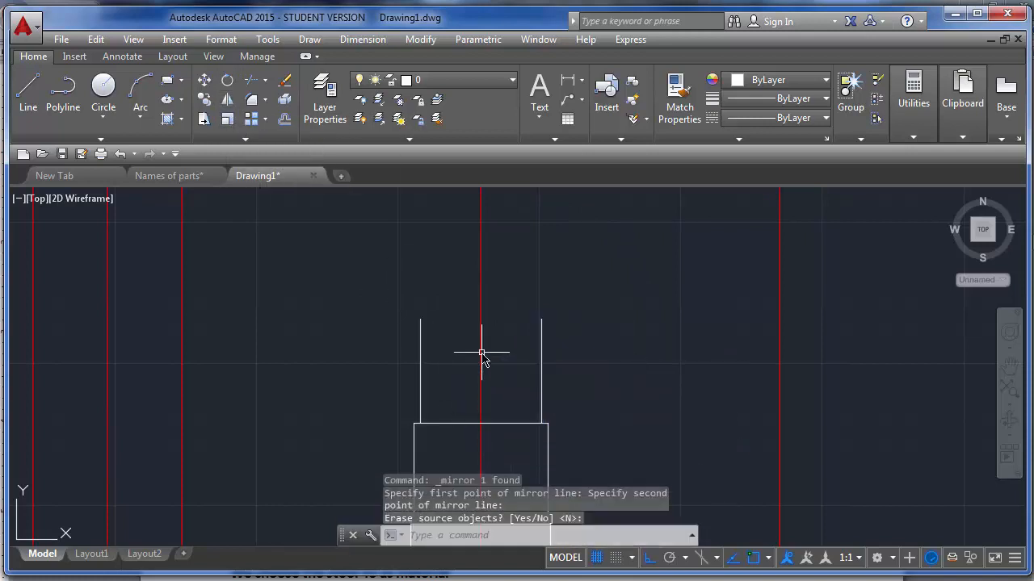
Close the topmost shaft section with a horizontal line between the upper ends of its side lines.
click(27, 87)
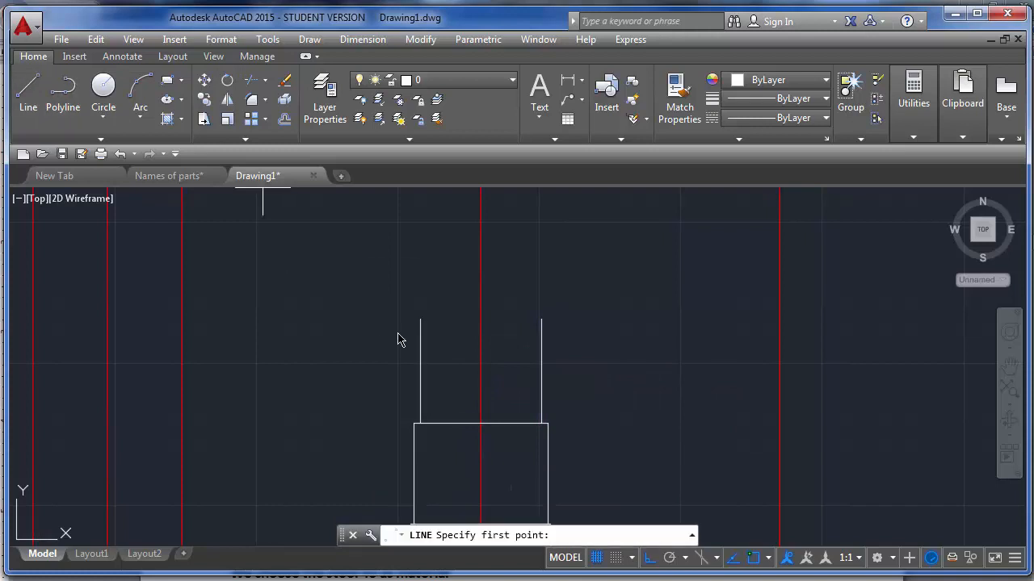
click(544, 321)
key(Return)
scroll(544, 244, down, 4)
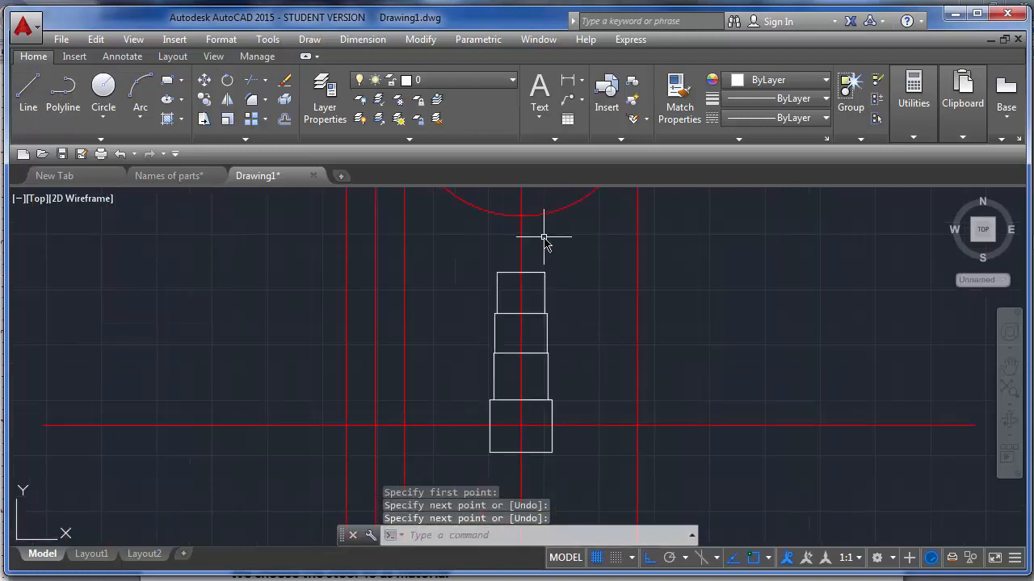
Draw a 50 mm vertical line downward from the widest section's bottom edge, aligned with the right side of the section above it.
scroll(524, 484, up, 4)
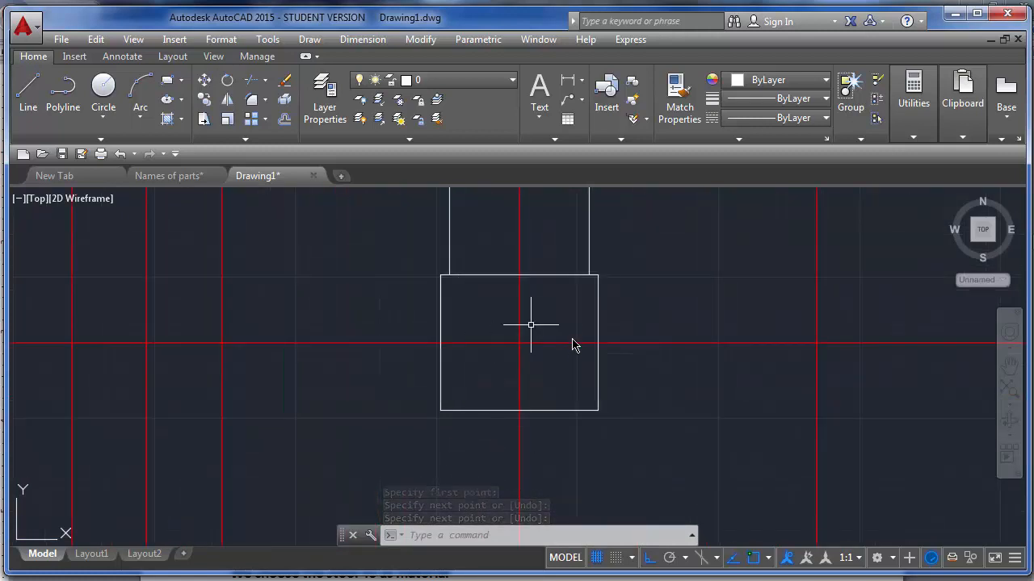
scroll(571, 346, down, 2)
scroll(586, 262, up, 2)
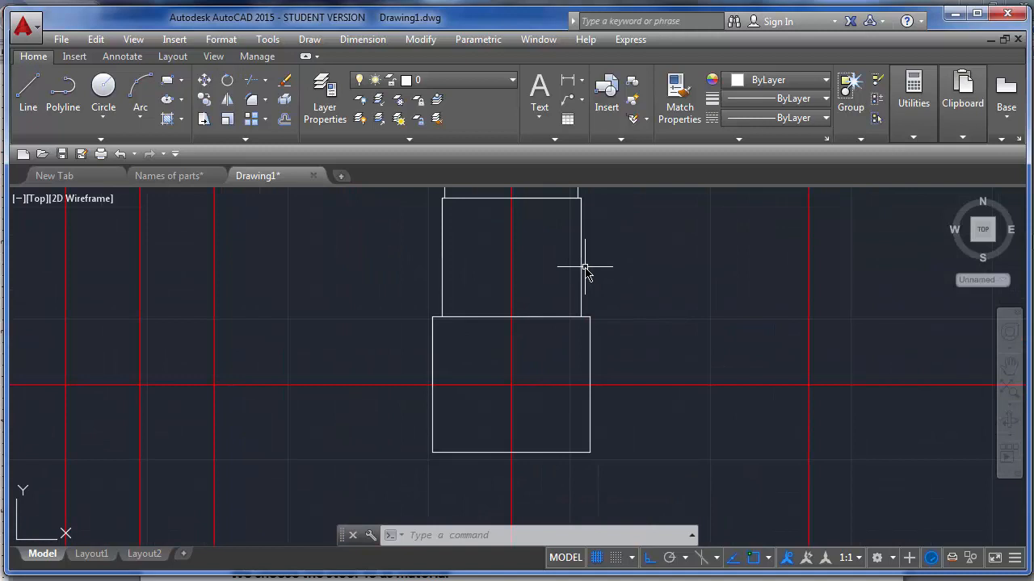
click(32, 102)
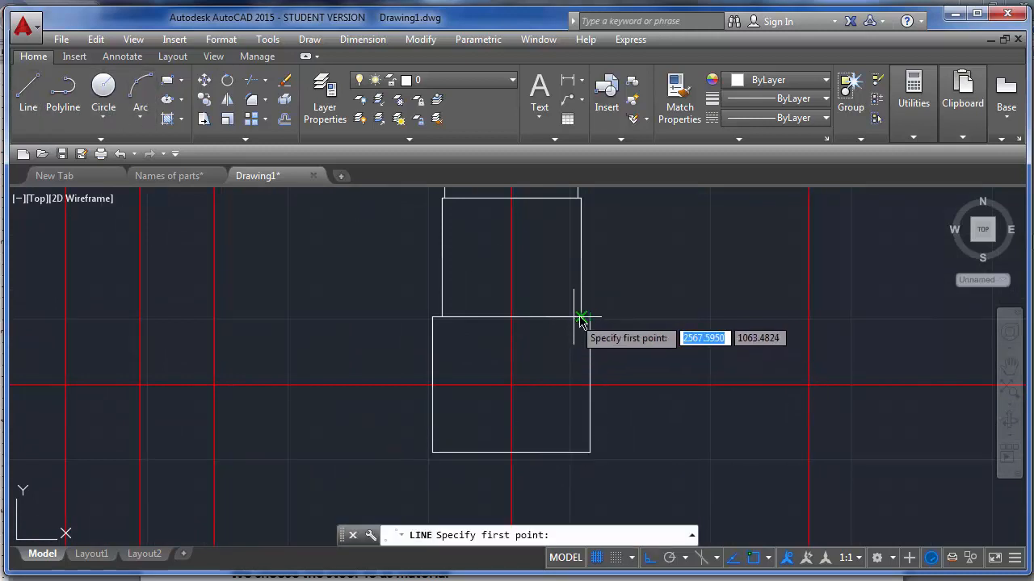
click(582, 454)
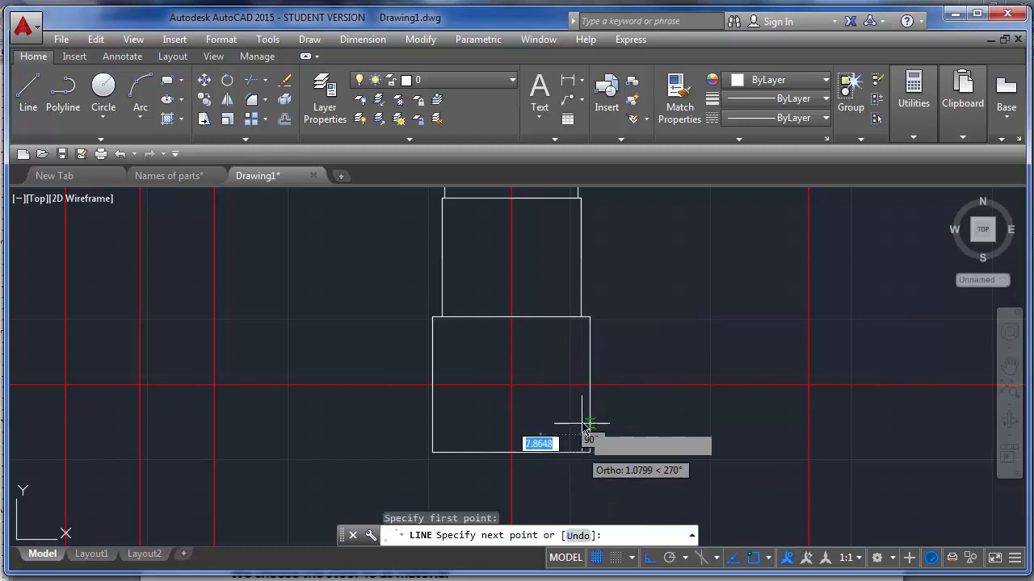
scroll(587, 426, down, 2)
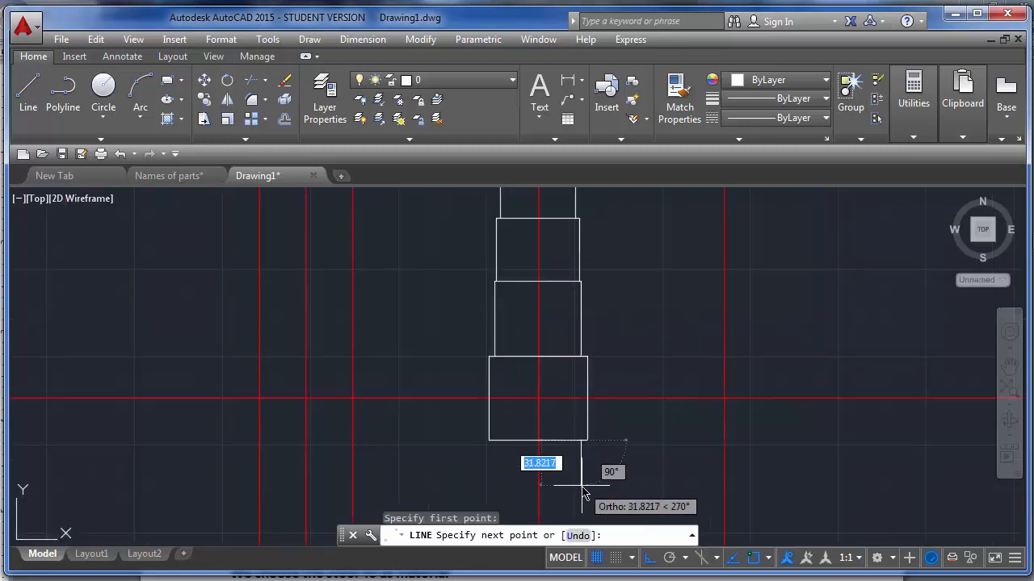
text(50)
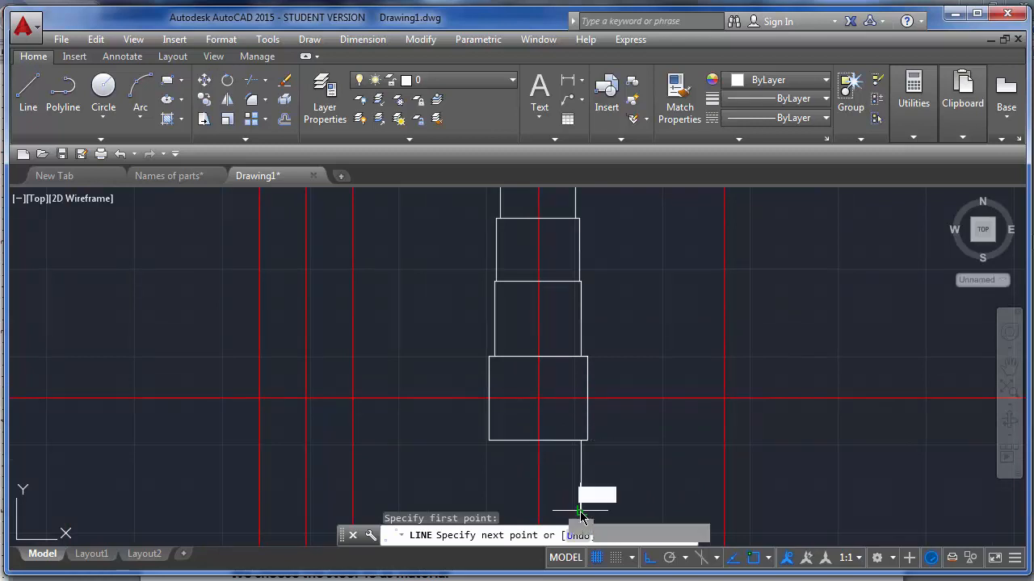
key(Return)
key(Return)
Mirror the 50 mm vertical line below the widest section about the shaft's vertical centre line, keeping the original.
click(627, 482)
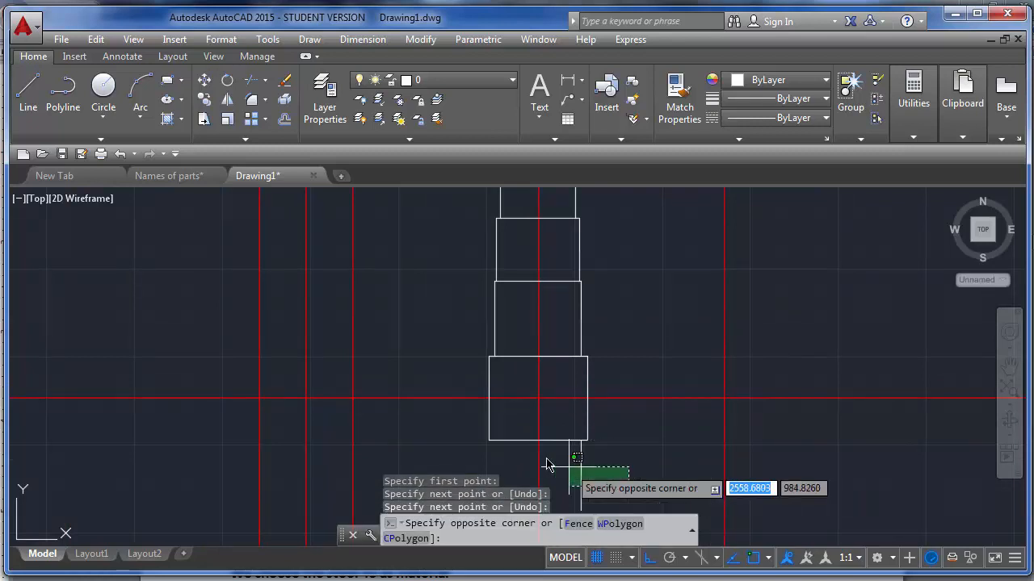
click(568, 452)
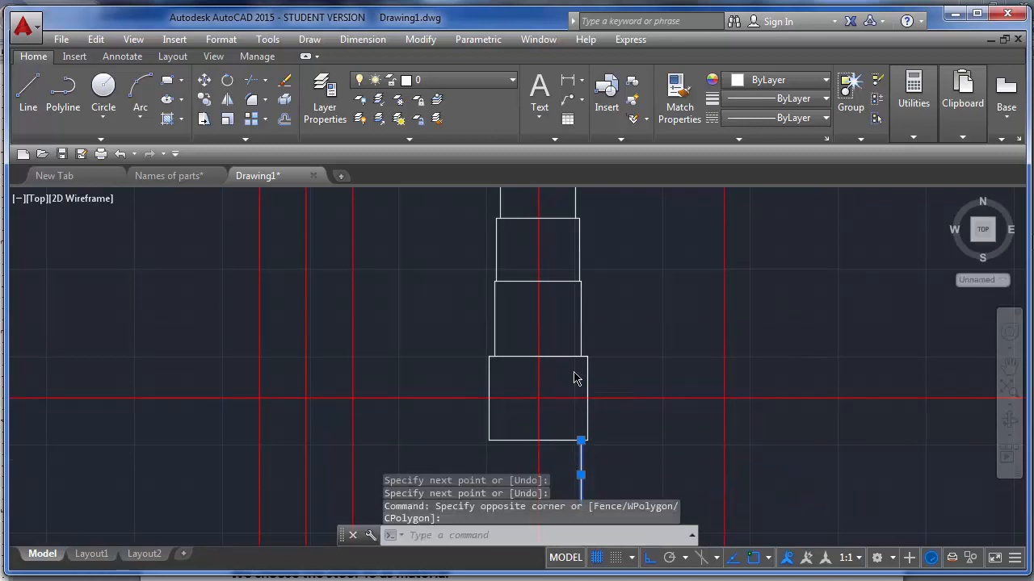
scroll(575, 379, down, 3)
scroll(602, 404, up, 5)
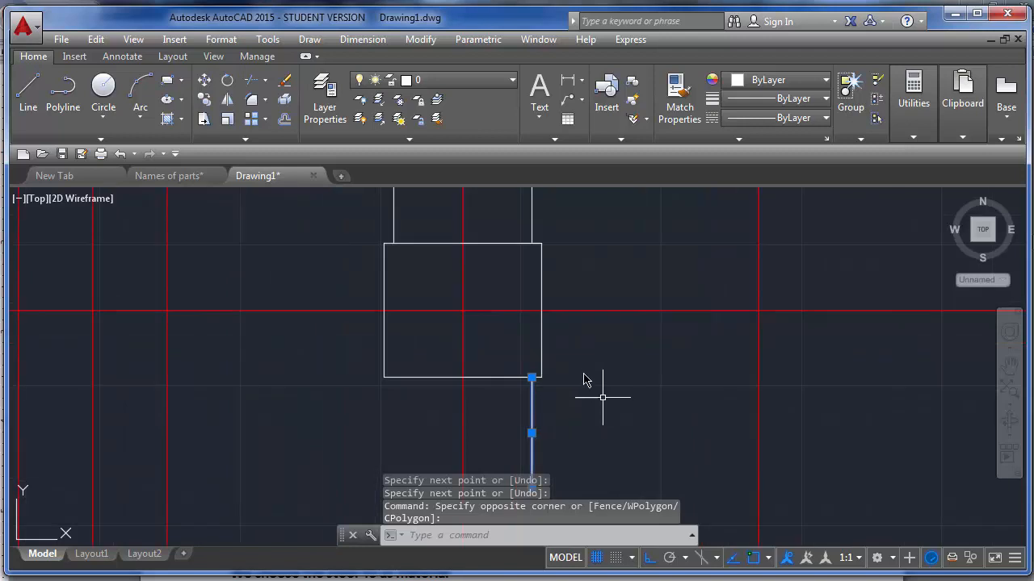
click(227, 100)
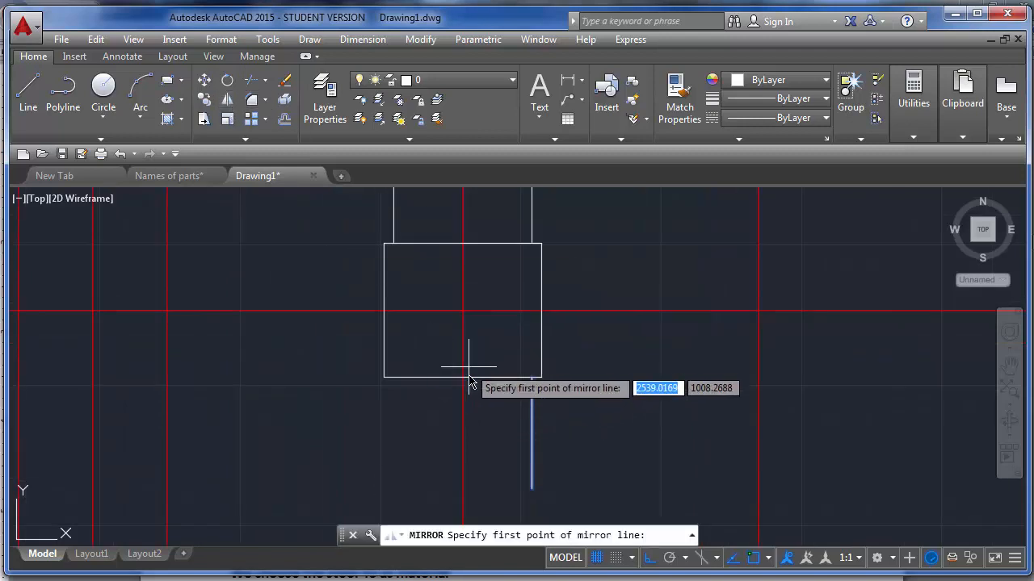
click(462, 377)
click(455, 422)
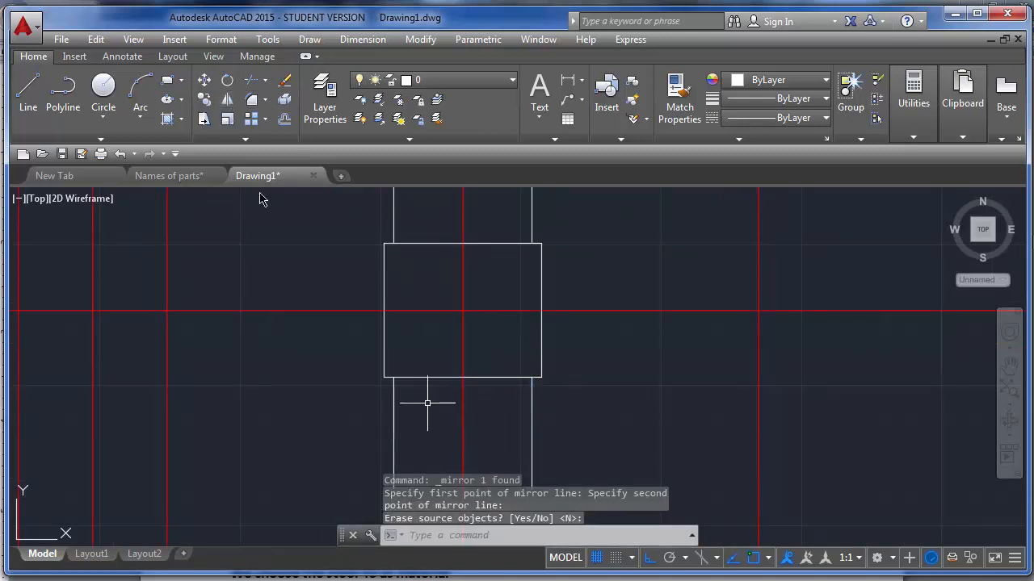
Close the bottom shaft section with a horizontal line joining the lower ends of its two side lines.
click(26, 91)
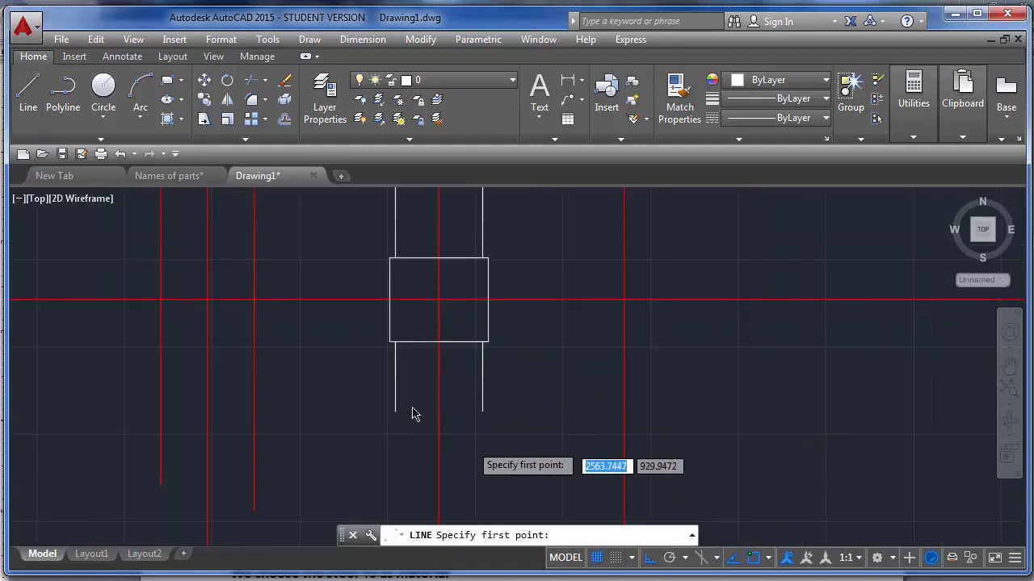
middle_drag(413, 415, 351, 365)
click(349, 393)
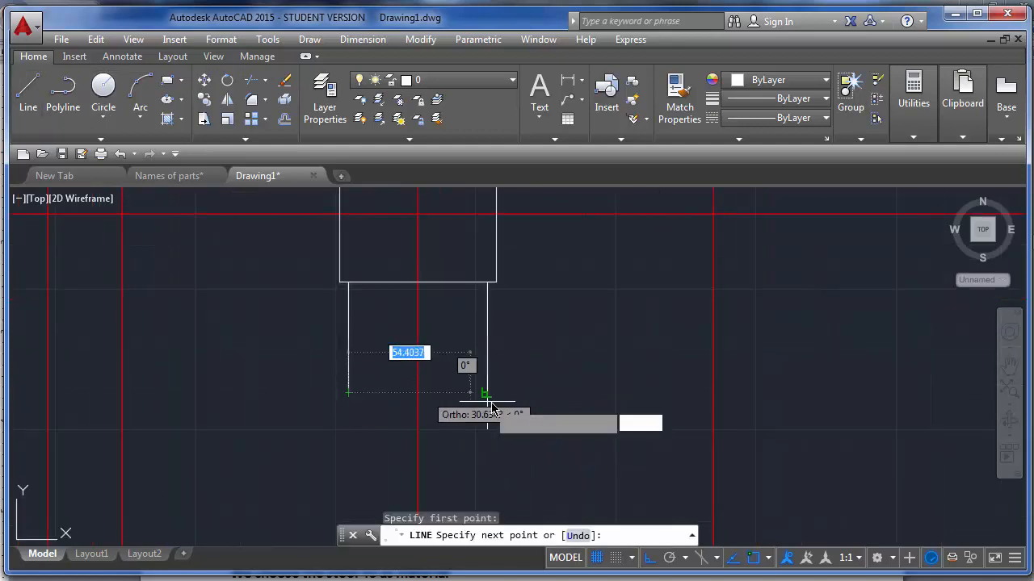
click(487, 393)
key(Return)
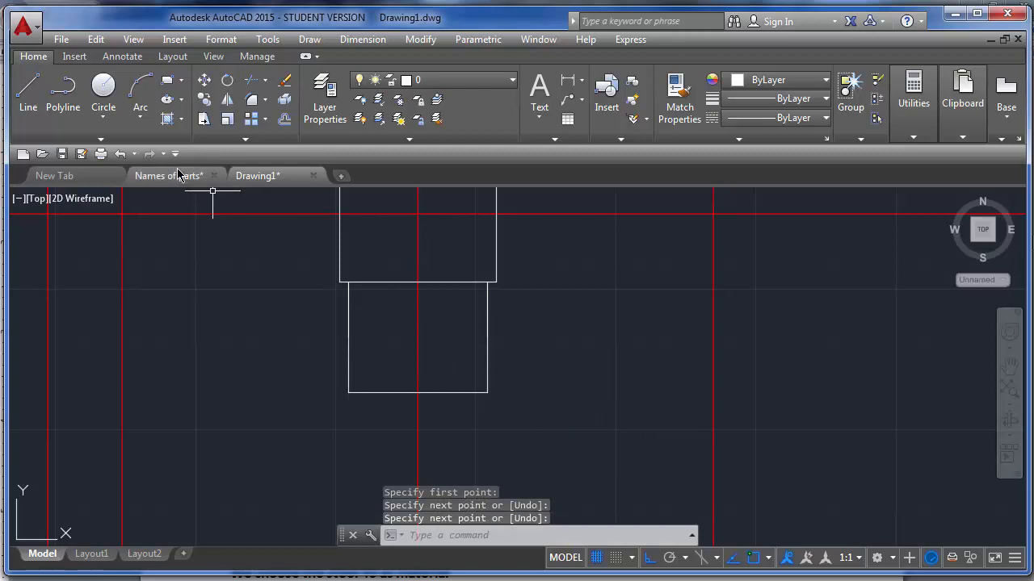
Examine the lower end of the large gear's shaft and its bearing area in the reference drawing, and return to the new drawing.
scroll(477, 289, down, 2)
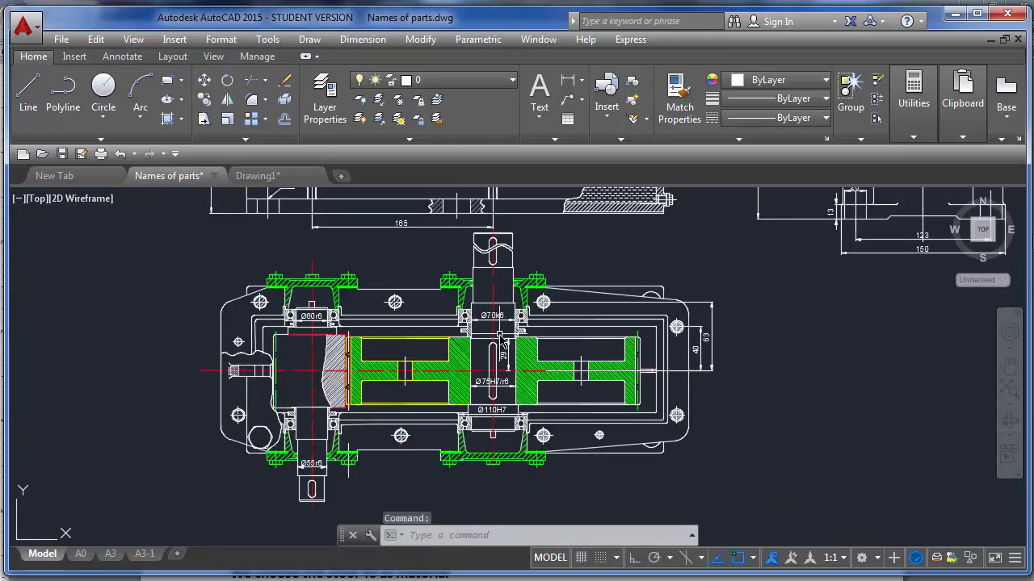
scroll(501, 447, up, 6)
scroll(533, 426, up, 2)
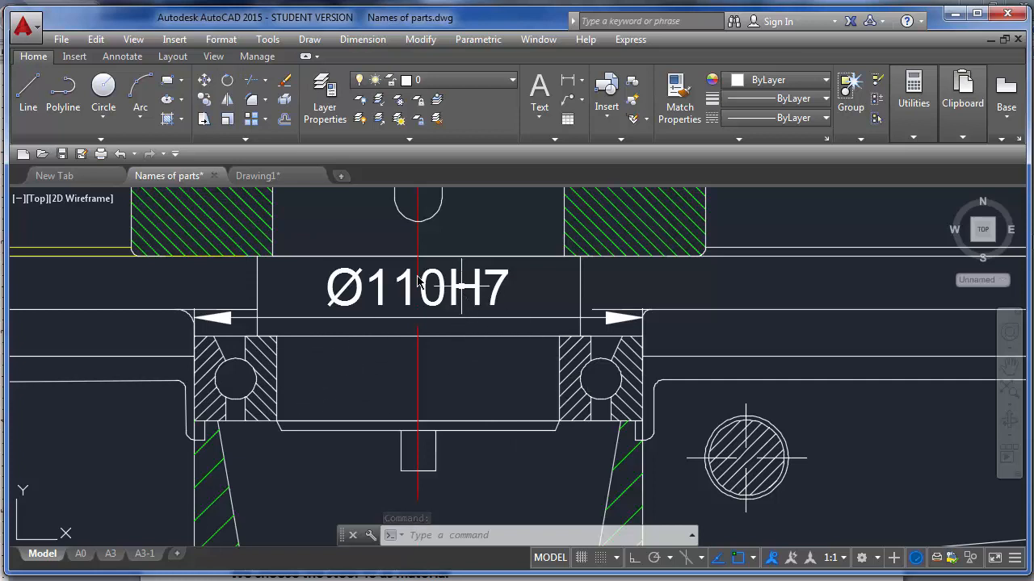
click(256, 176)
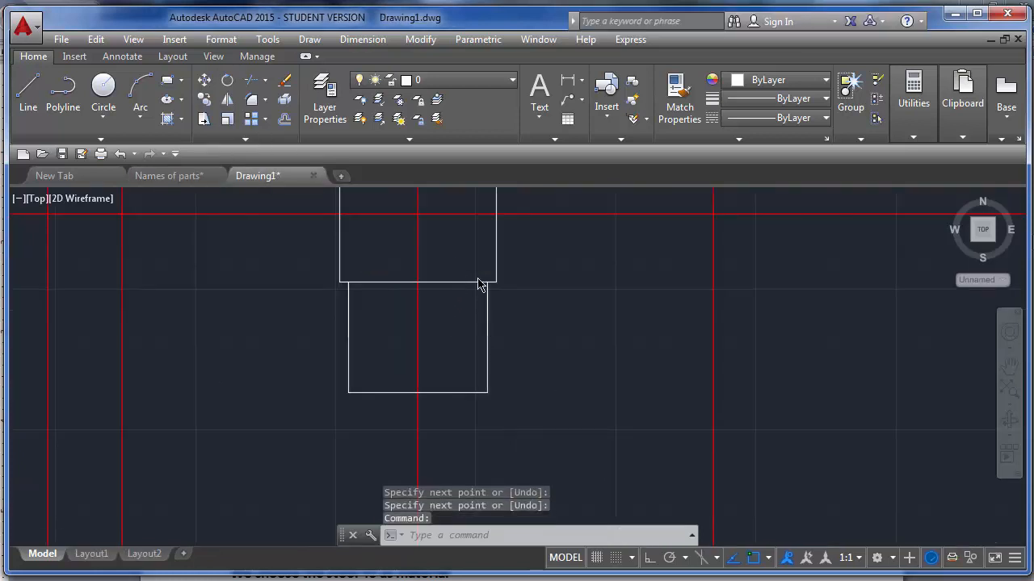
scroll(465, 265, up, 4)
scroll(443, 363, down, 2)
scroll(450, 303, up, 2)
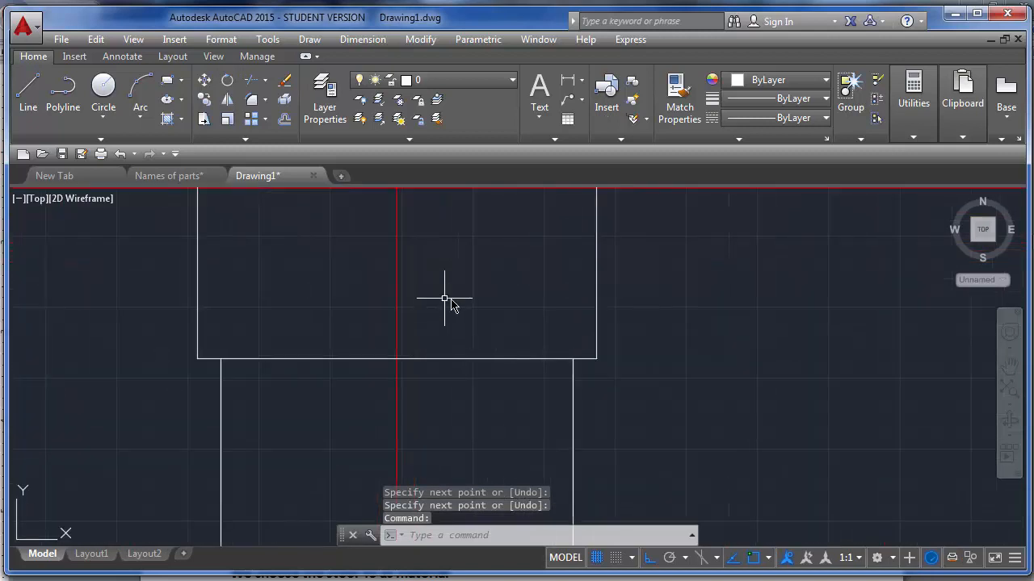
scroll(453, 304, down, 2)
scroll(311, 309, up, 2)
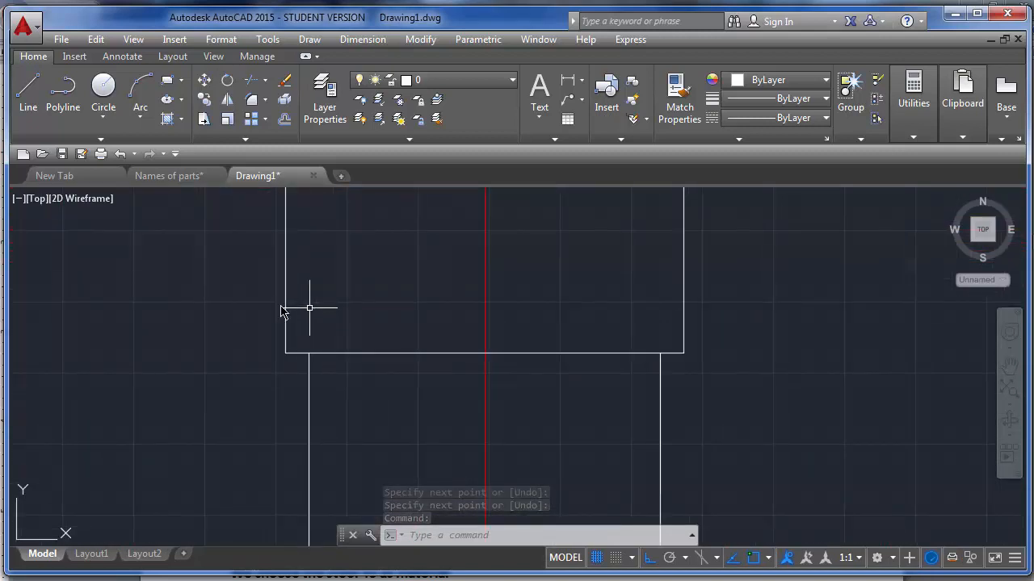
scroll(287, 338, down, 2)
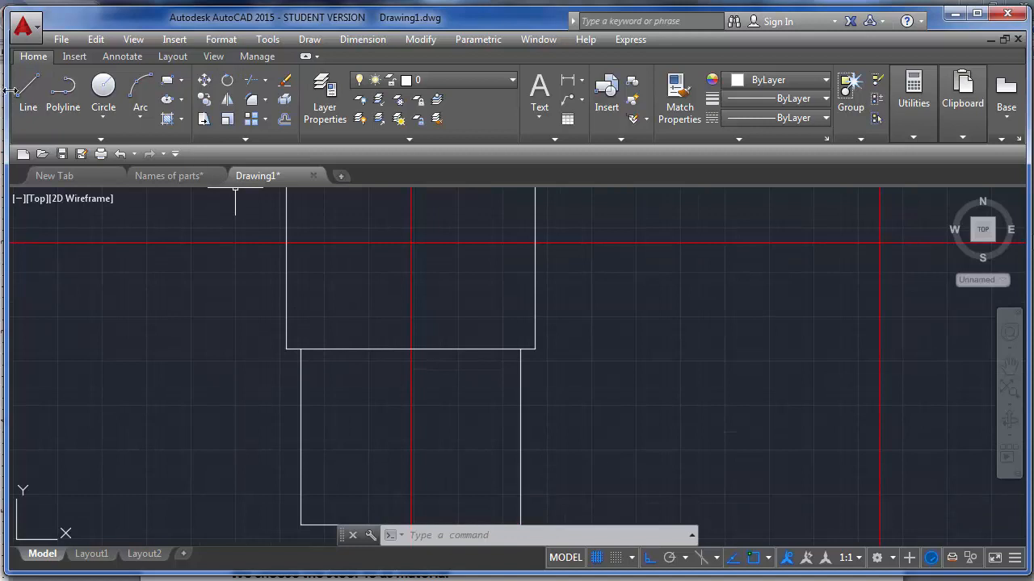
Draw a collar outline about 6 mm high with three lines, from the widest section's lower right corner back to the bottom section's side.
text(l)
key(Return)
scroll(595, 407, up, 4)
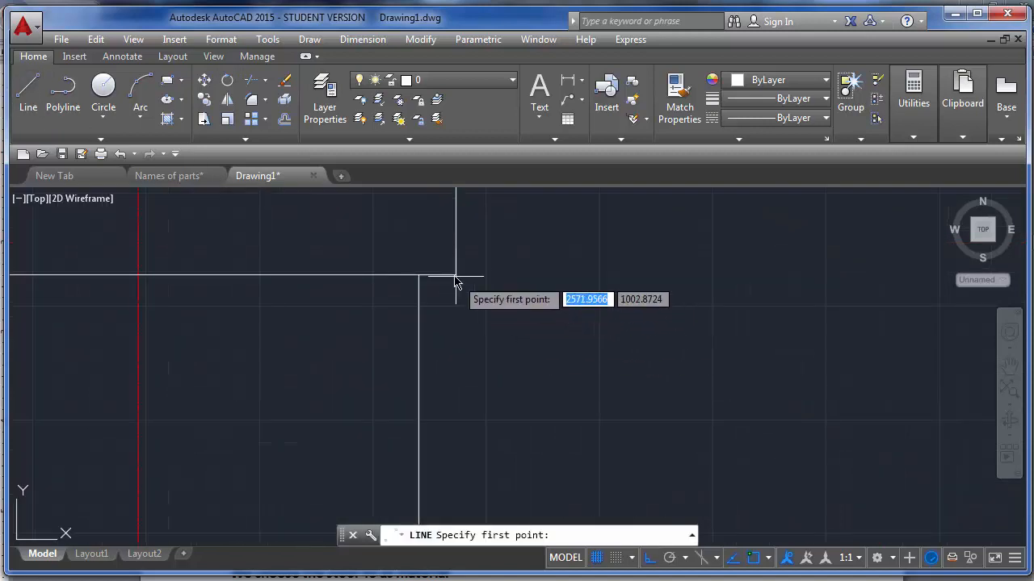
click(454, 276)
click(547, 278)
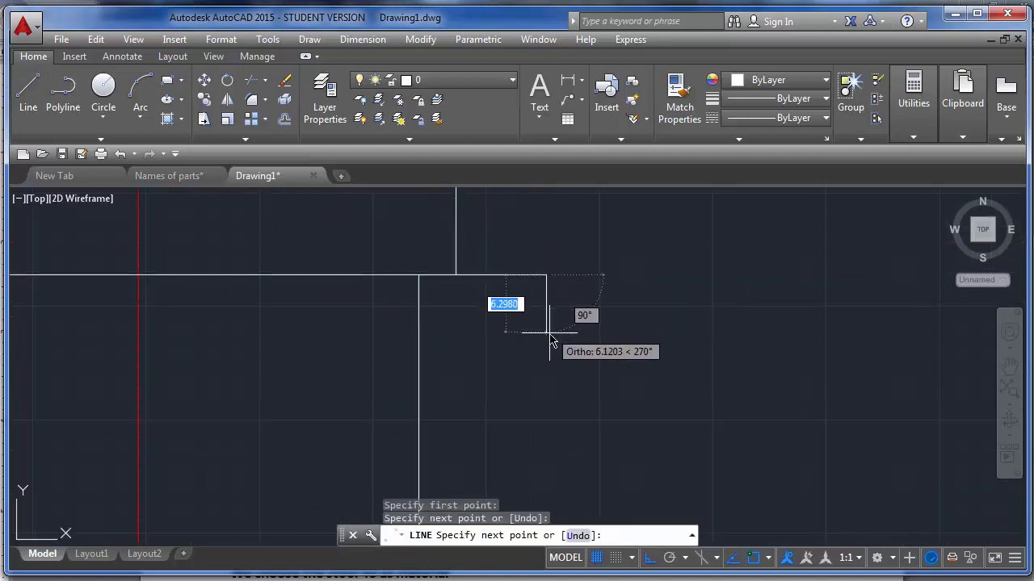
click(548, 332)
click(416, 333)
key(Return)
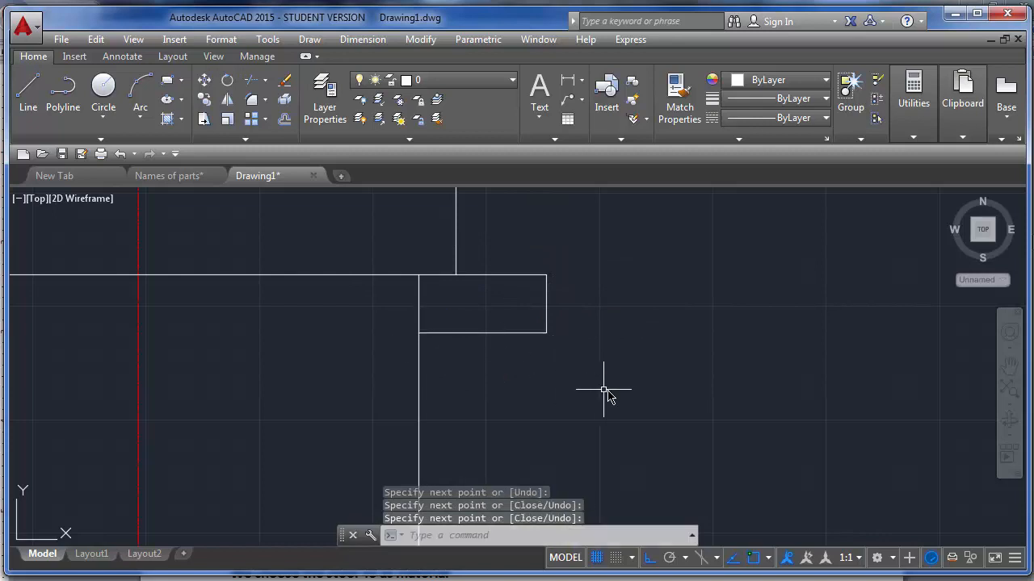
Mirror the three collar lines about the shaft's vertical centre line, keeping the originals.
click(603, 391)
click(517, 253)
scroll(729, 409, down, 2)
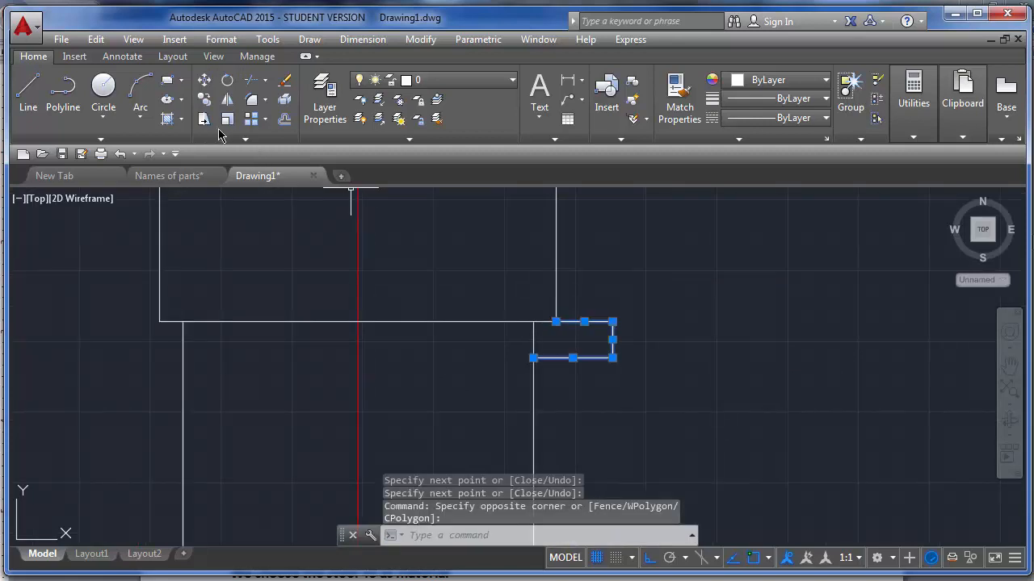
text(mi)
key(Return)
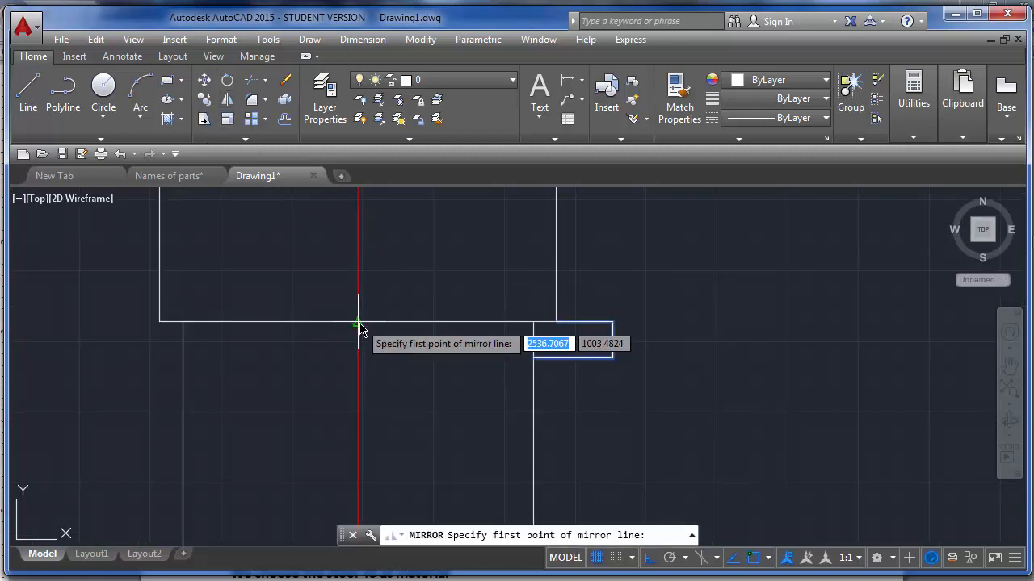
click(357, 327)
click(360, 260)
scroll(359, 259, down, 2)
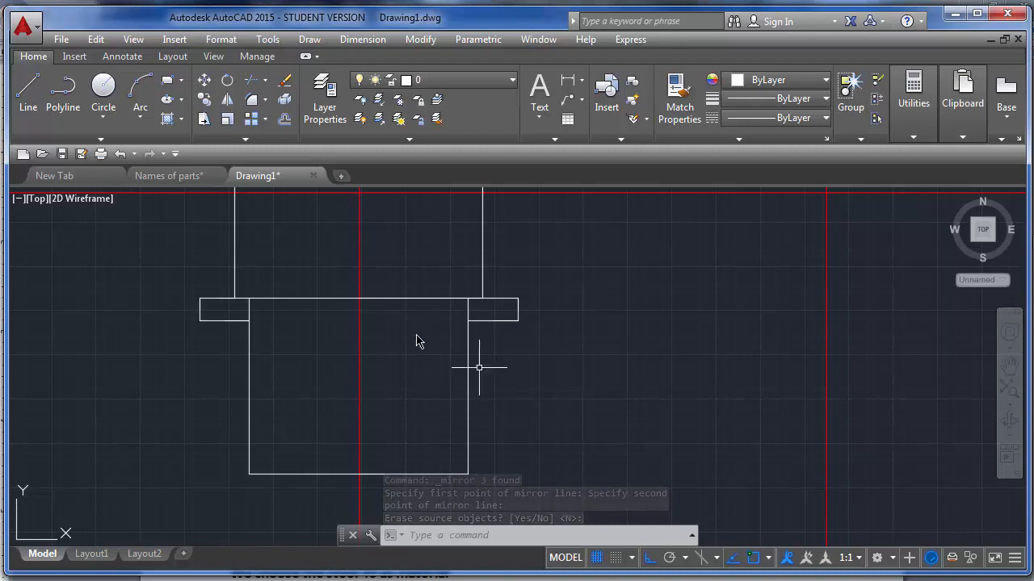
key(Return)
scroll(386, 417, up, 2)
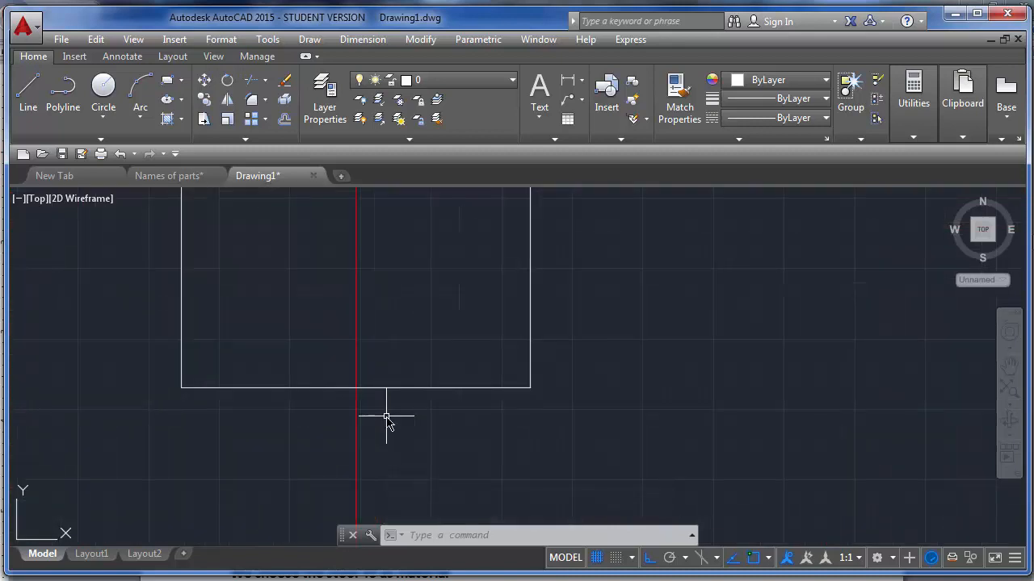
click(29, 95)
click(198, 407)
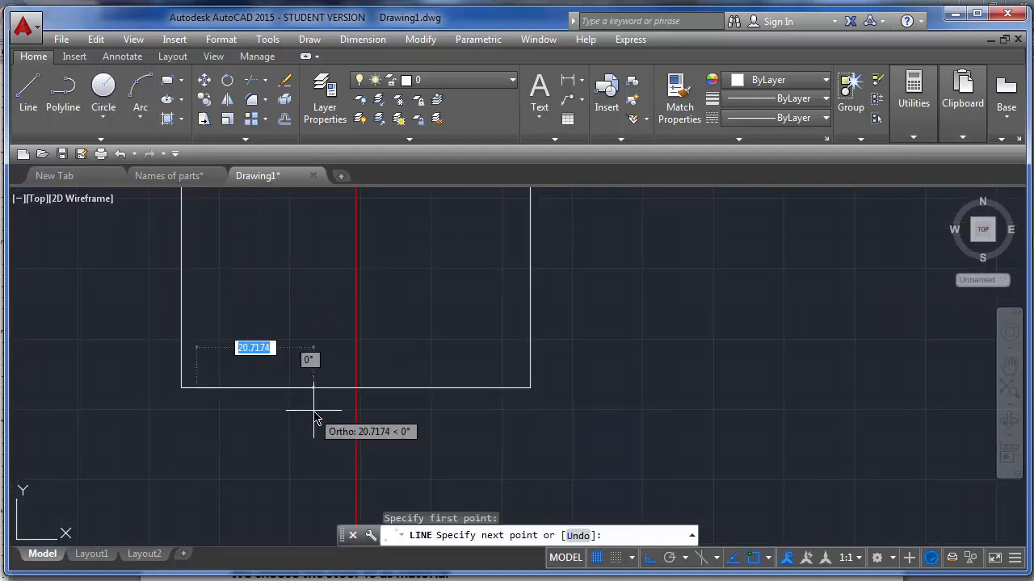
key(Escape)
Draw a horizontal line about 52 mm long just below the bottom shaft section's lower edge.
click(22, 101)
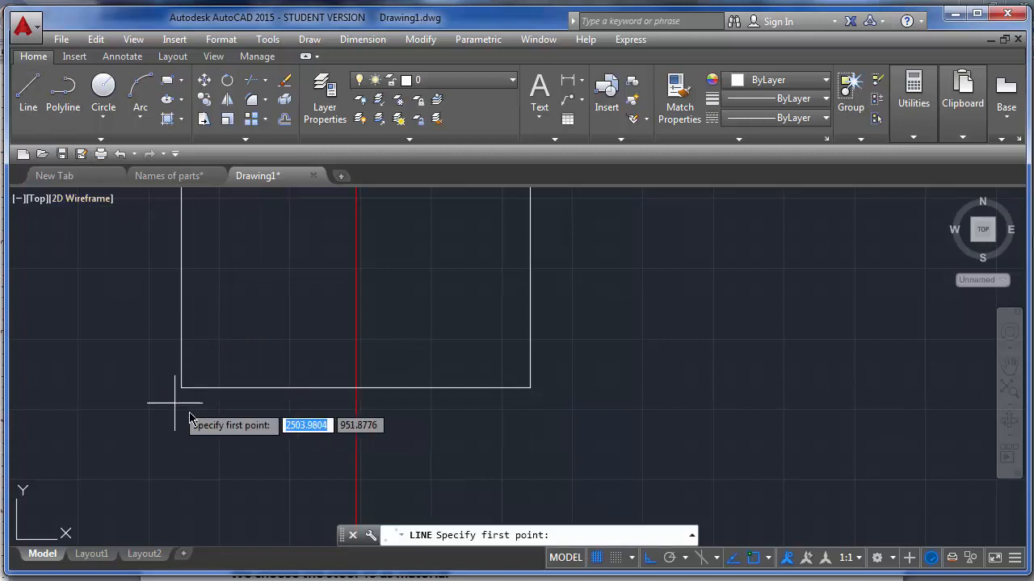
click(202, 402)
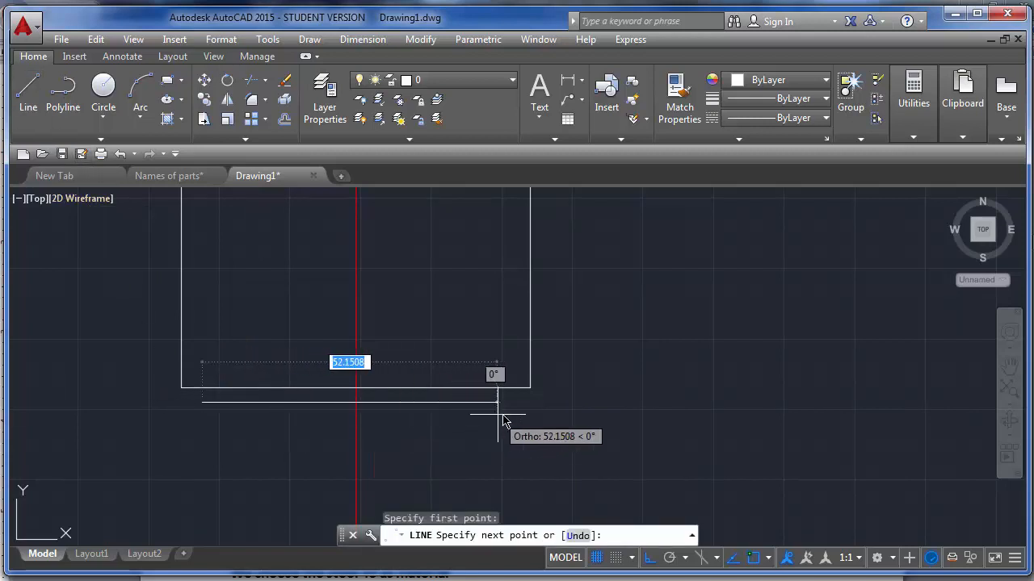
click(502, 408)
key(Return)
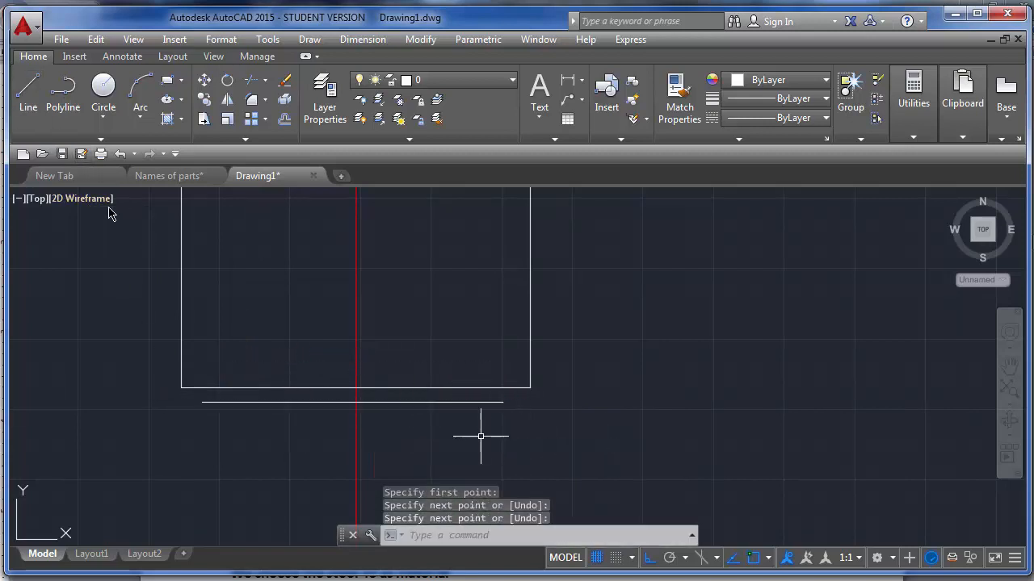
Draw a short chamfer line inward and downward from the bottom section's lower left corner, using 45° polar tracking.
key(Return)
scroll(172, 397, up, 5)
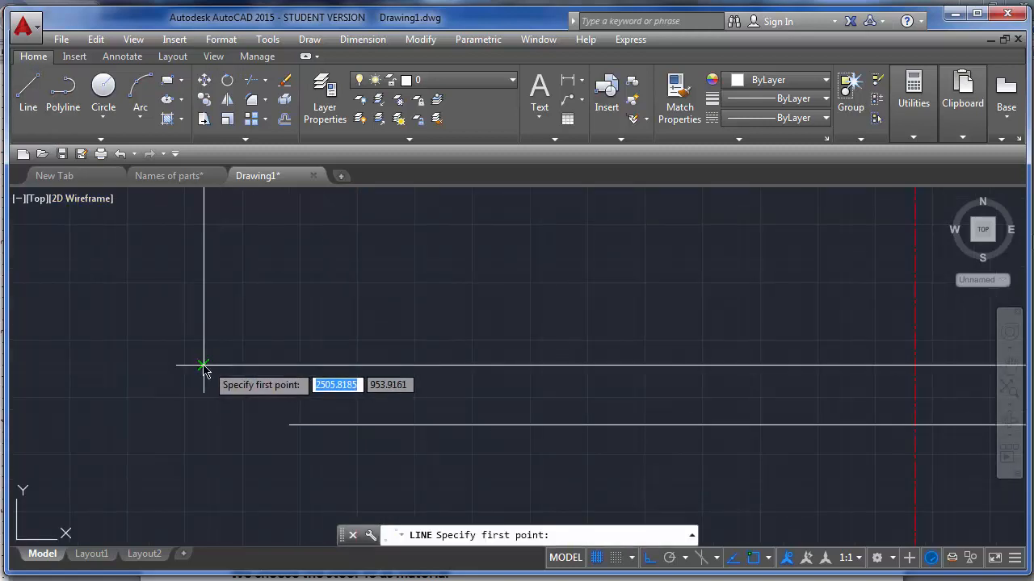
click(203, 365)
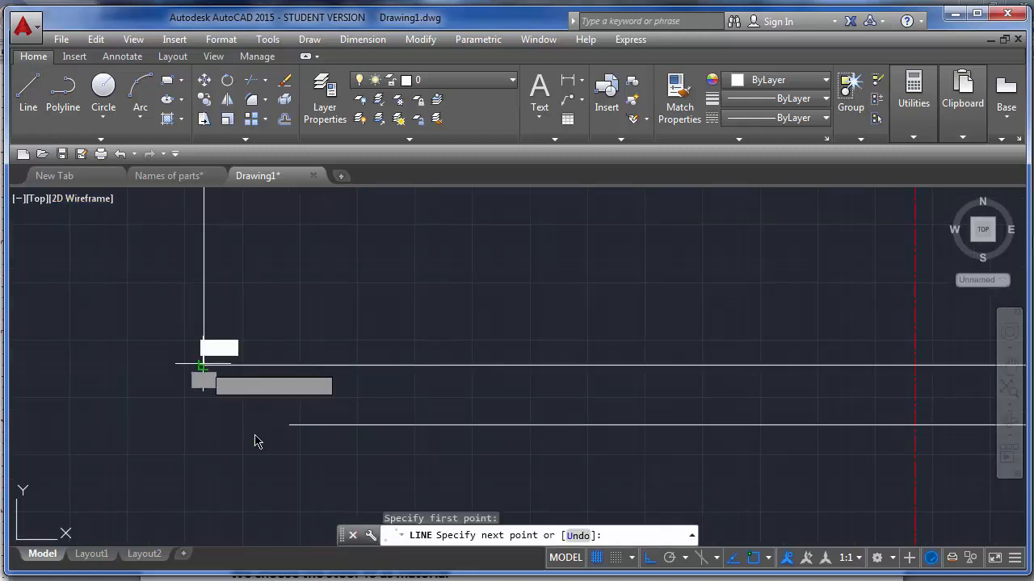
click(686, 558)
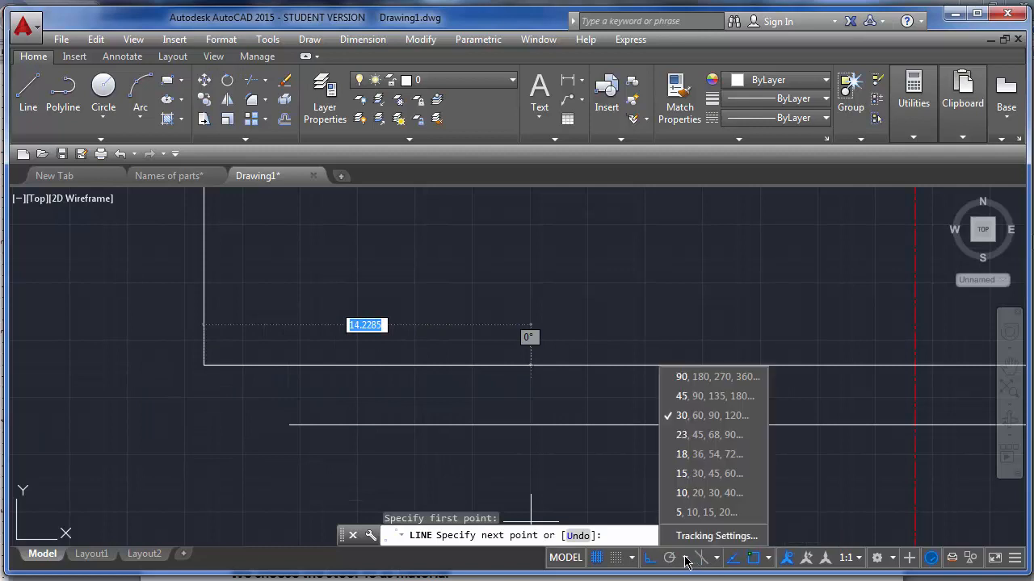
click(683, 397)
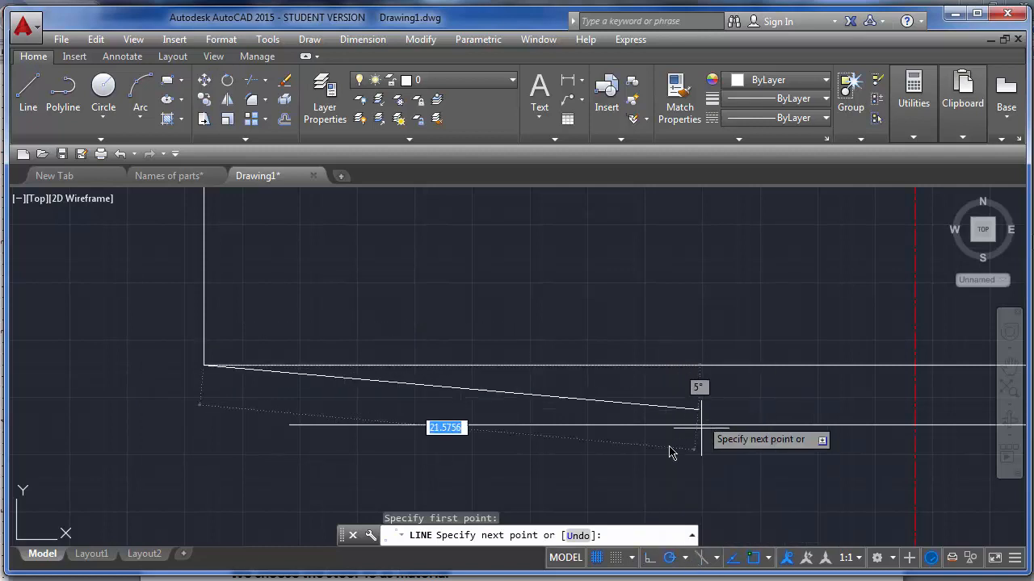
click(271, 432)
key(Return)
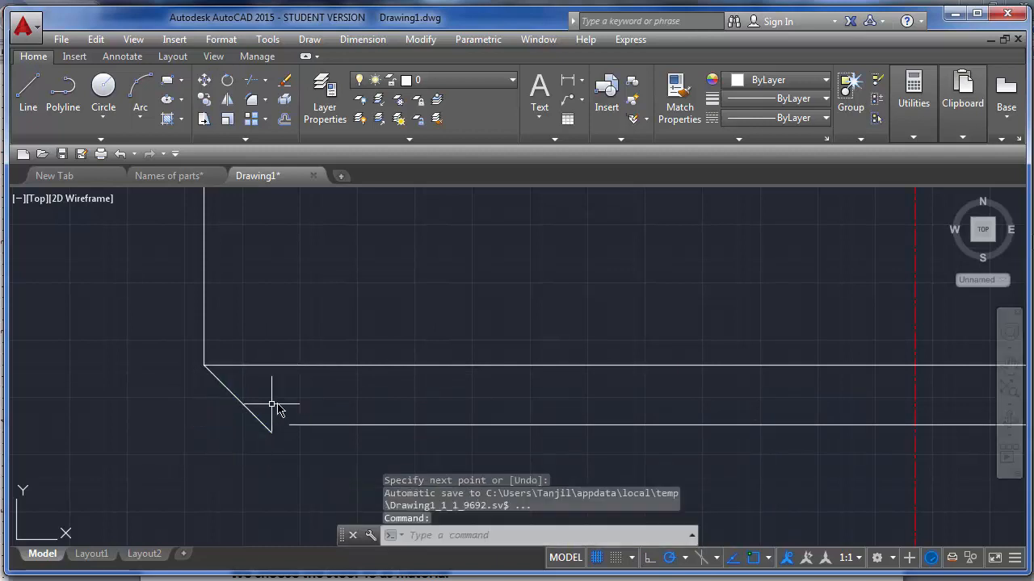
Mirror the 45° chamfer line about the shaft's vertical centre line, keeping the original.
click(289, 376)
click(121, 362)
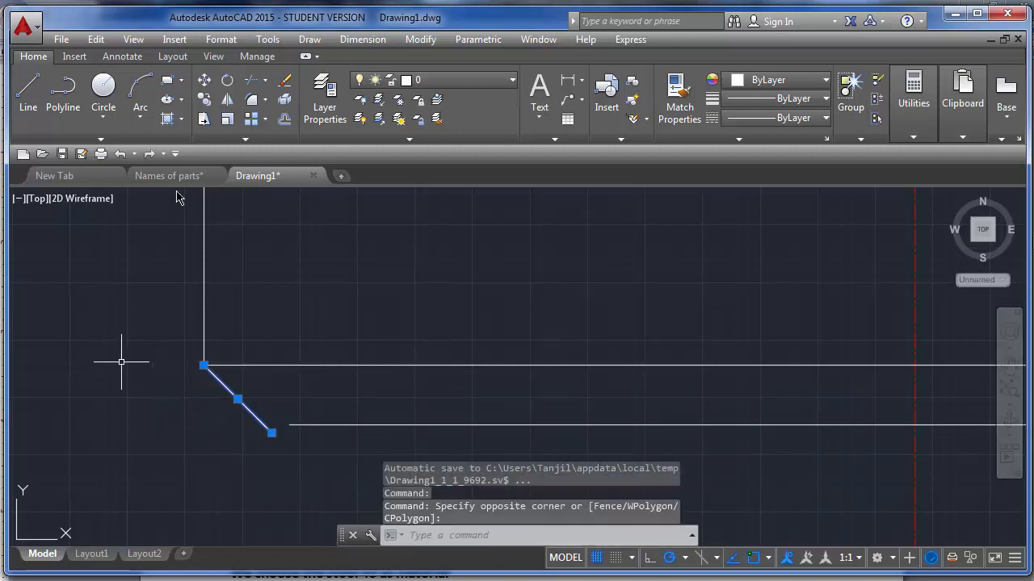
click(230, 101)
scroll(80, 339, down, 6)
click(289, 339)
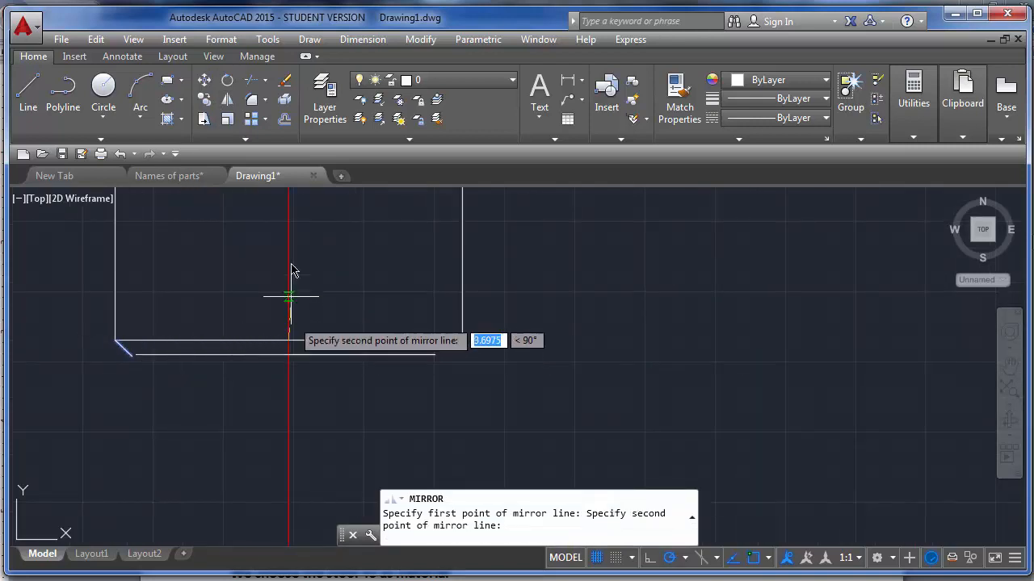
click(290, 267)
scroll(377, 351, up, 4)
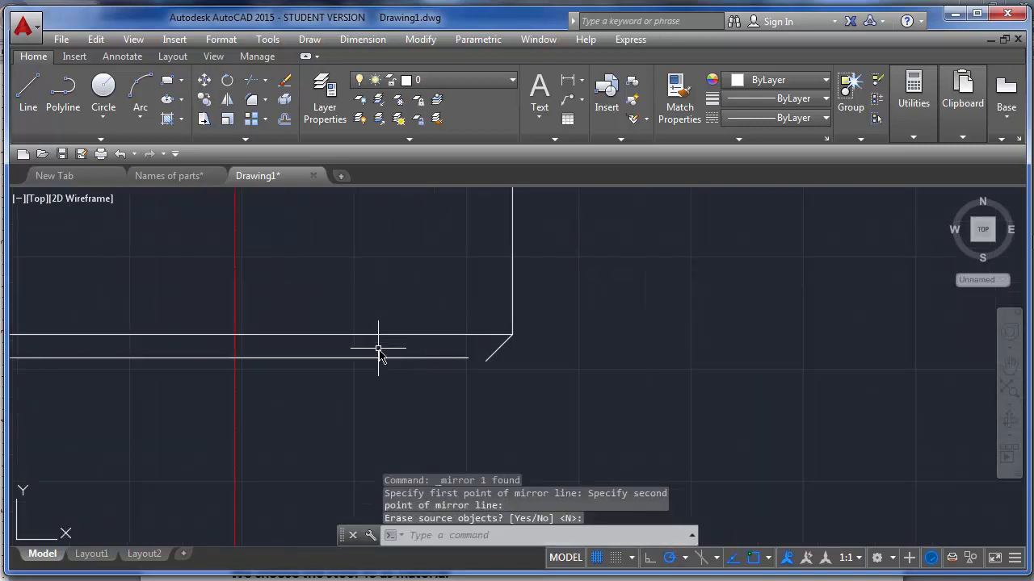
key(Return)
Delete the loose horizontal line below the bottom section's lower edge.
click(474, 397)
click(443, 350)
key(Delete)
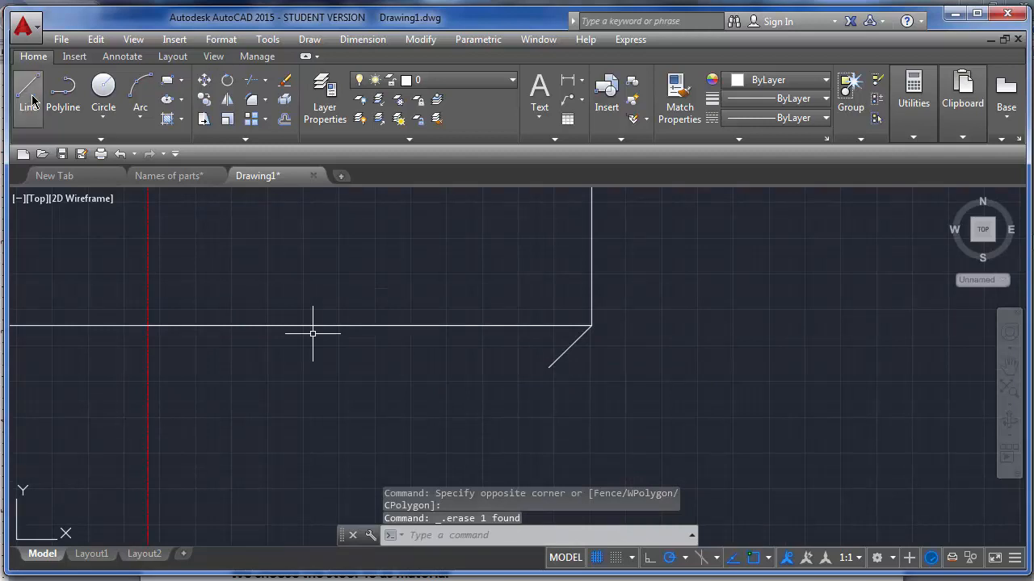
Close the chamfered shaft end with a horizontal line joining the lower ends of the two chamfer lines.
text(l)
key(Return)
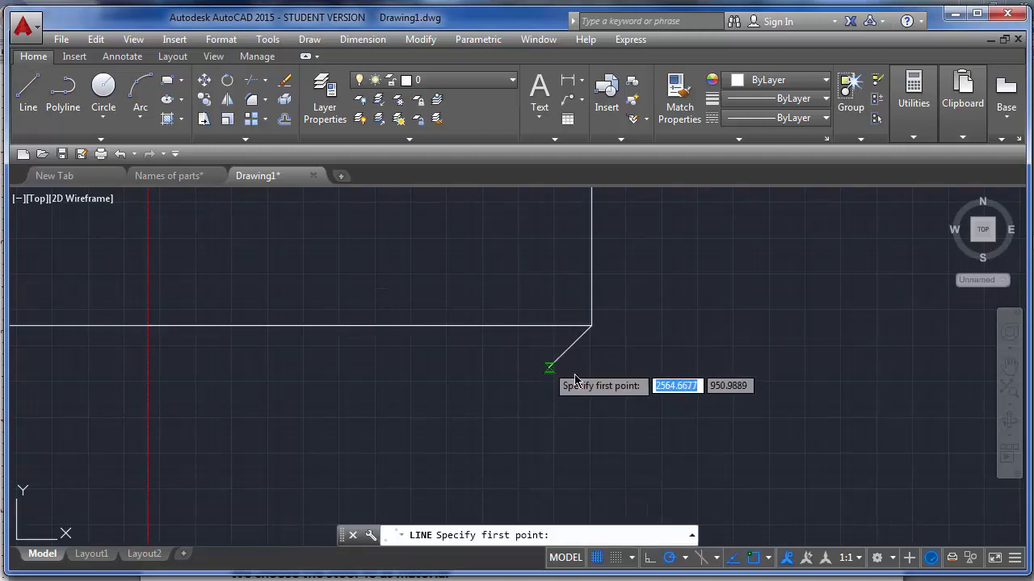
click(575, 379)
scroll(557, 394, down, 4)
scroll(334, 392, up, 4)
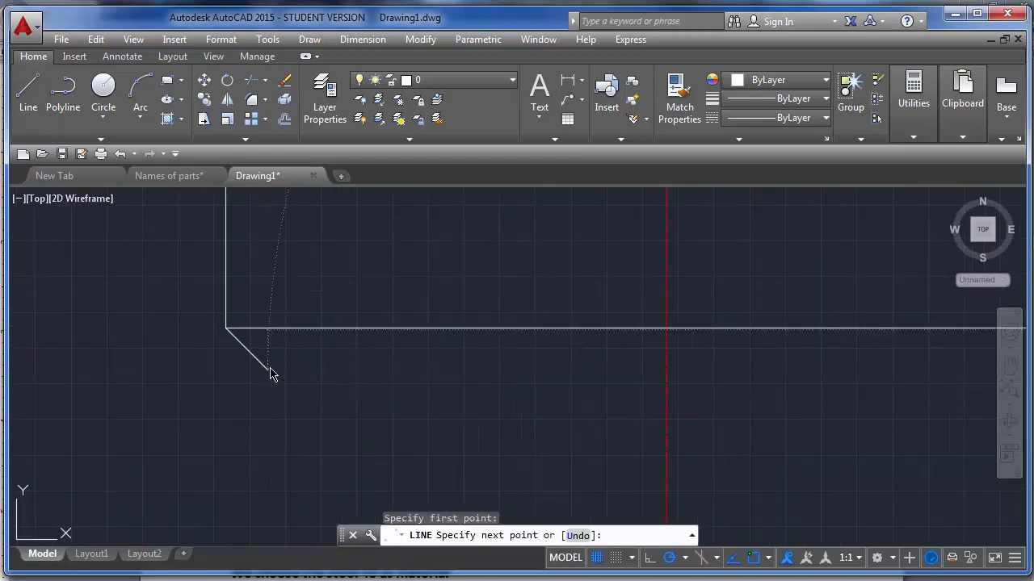
click(270, 371)
key(Return)
scroll(342, 357, down, 3)
scroll(353, 434, up, 1)
scroll(366, 445, down, 2)
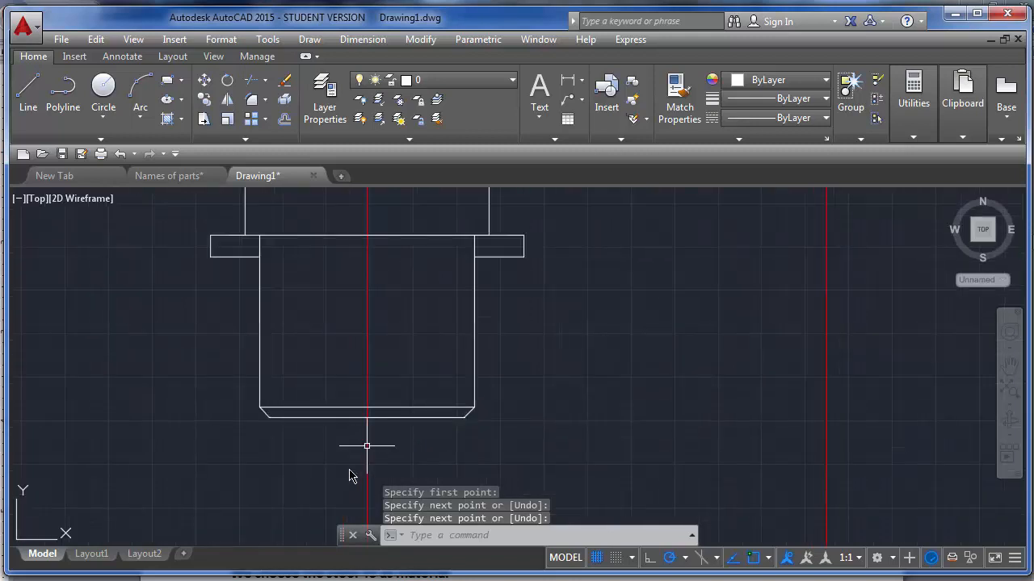
Draw a short vertical line downward from the chamfered end's bottom edge, slightly left of the centre line.
scroll(352, 474, up, 2)
click(28, 88)
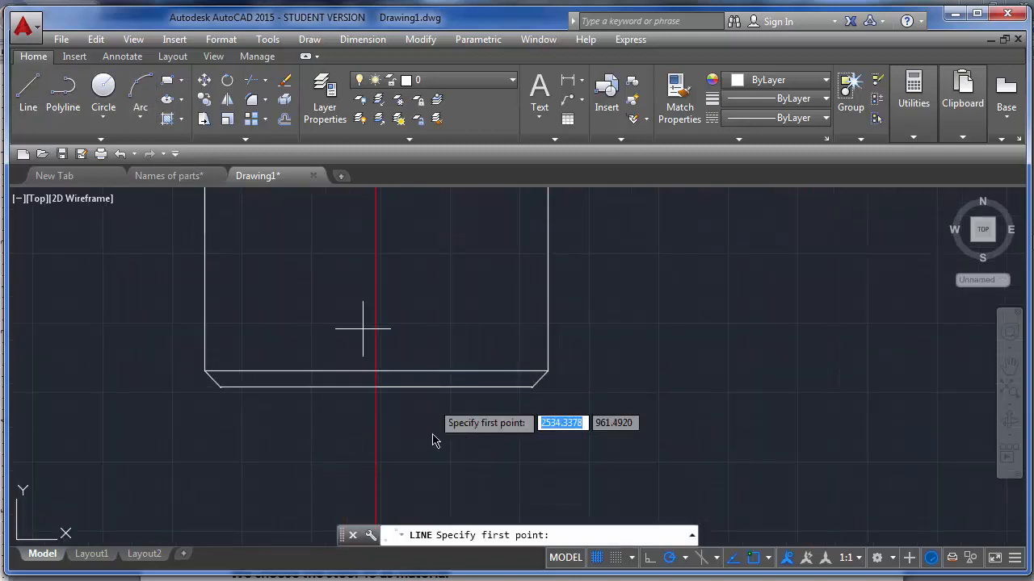
click(350, 387)
click(350, 415)
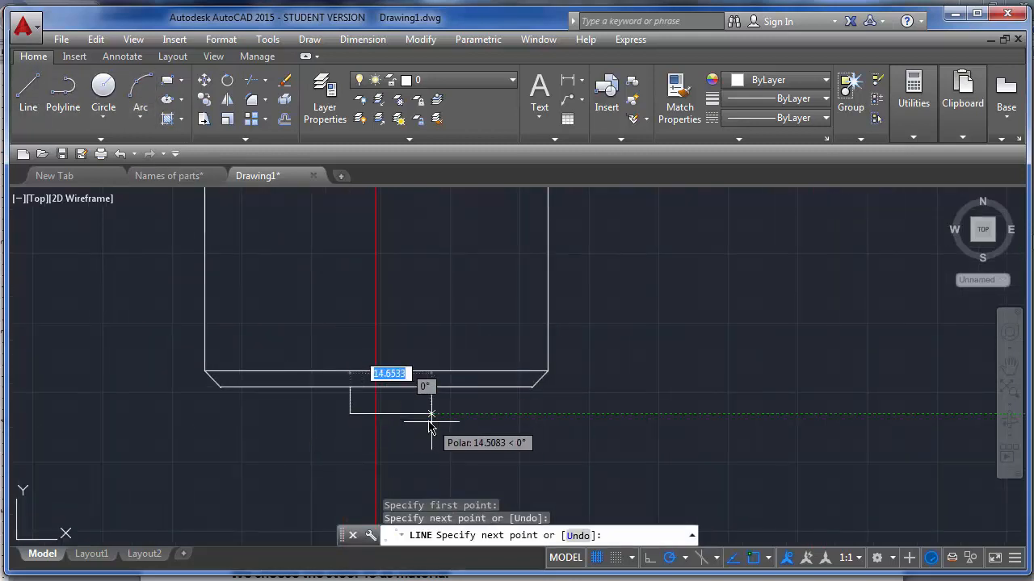
key(Return)
click(365, 420)
click(342, 398)
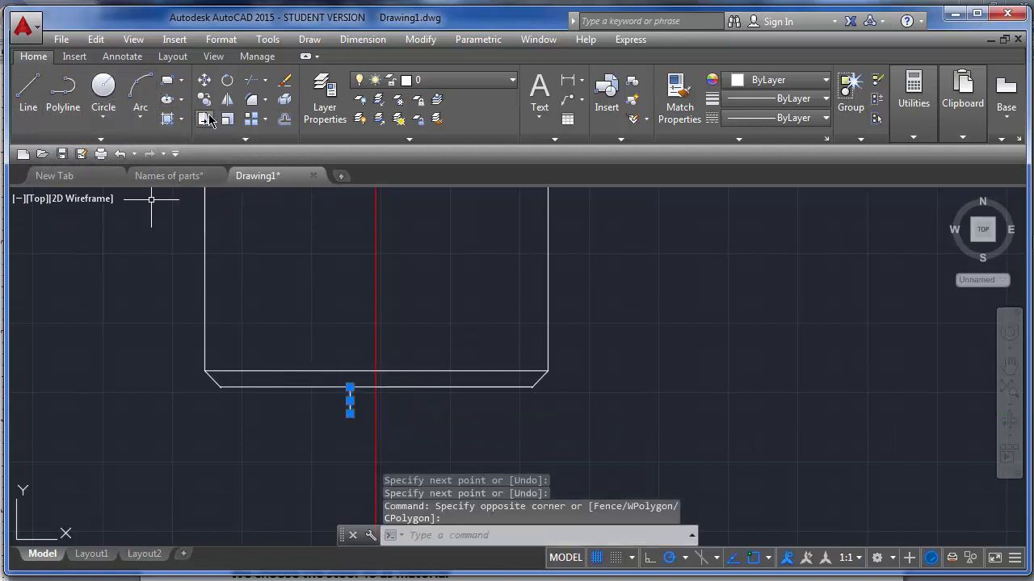
text(mi)
key(Return)
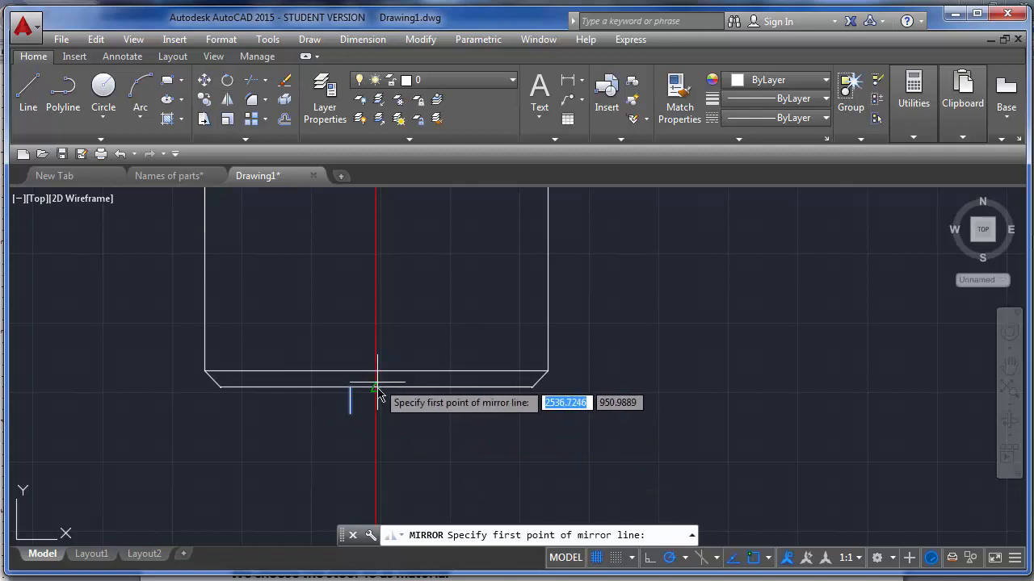
click(375, 388)
click(375, 419)
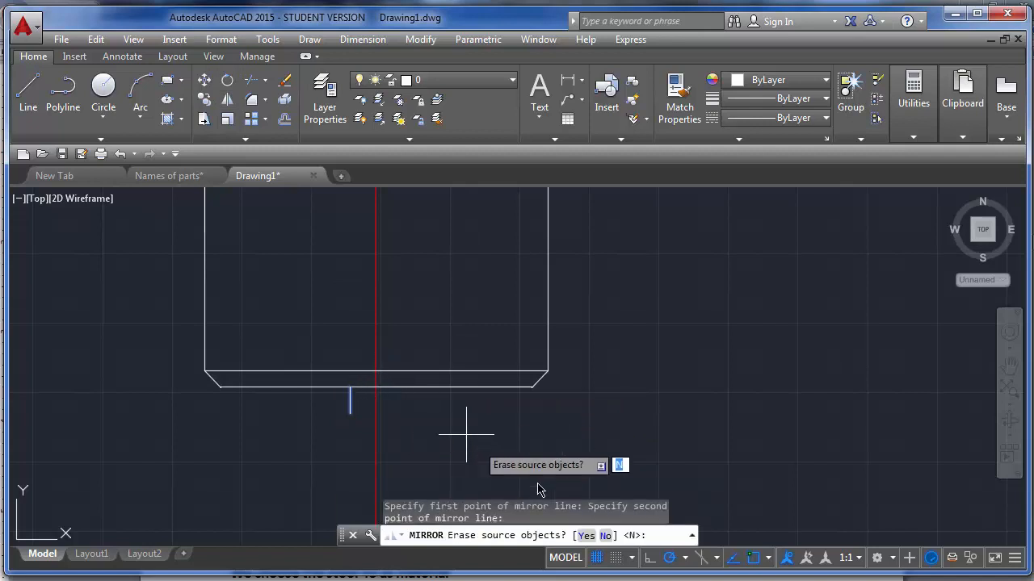
key(Escape)
Turn on Ortho and mirror the short vertical pin line about the shaft's vertical centre line, keeping the original.
click(650, 558)
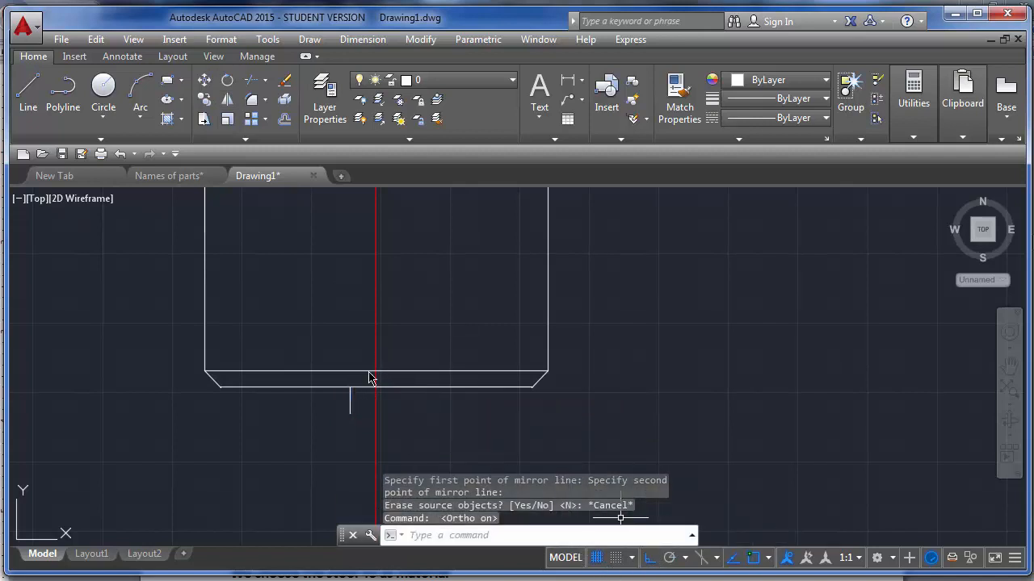
click(361, 420)
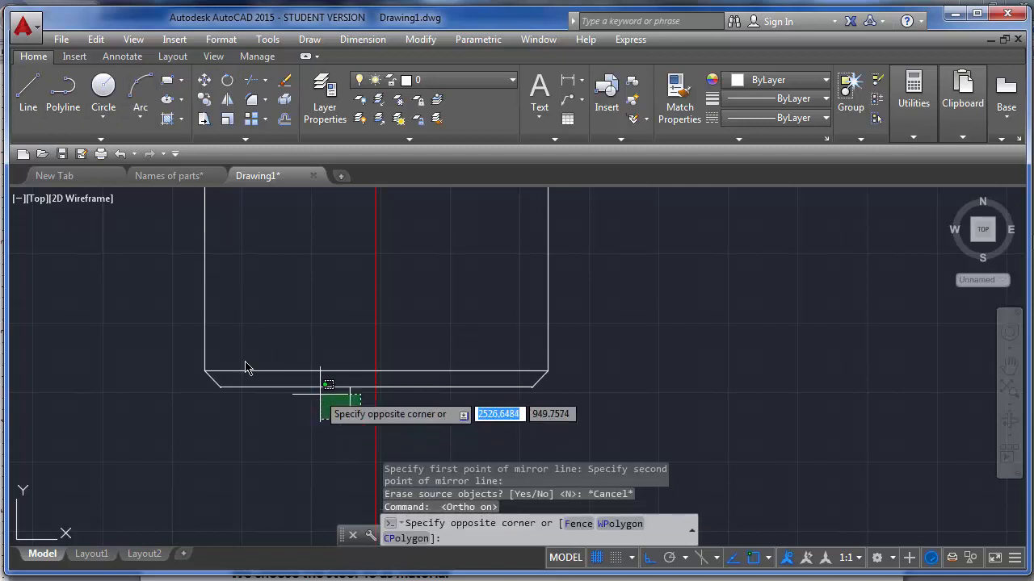
click(323, 391)
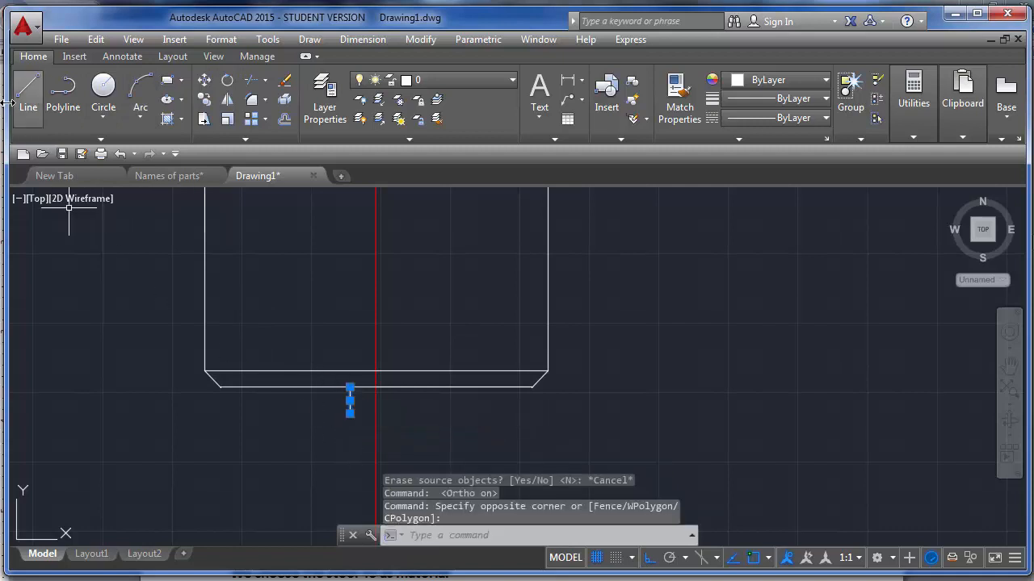
click(226, 107)
click(376, 373)
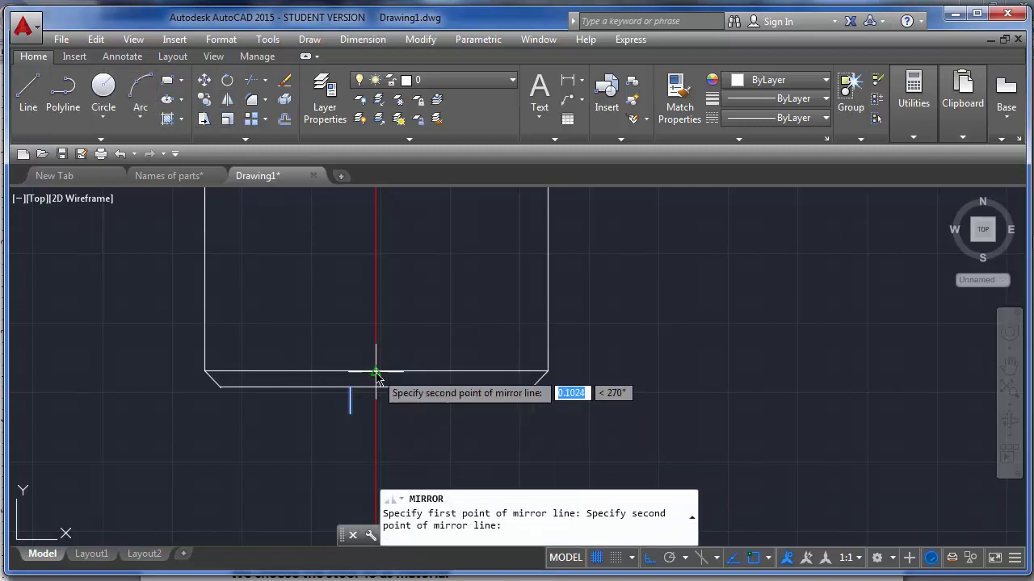
click(376, 424)
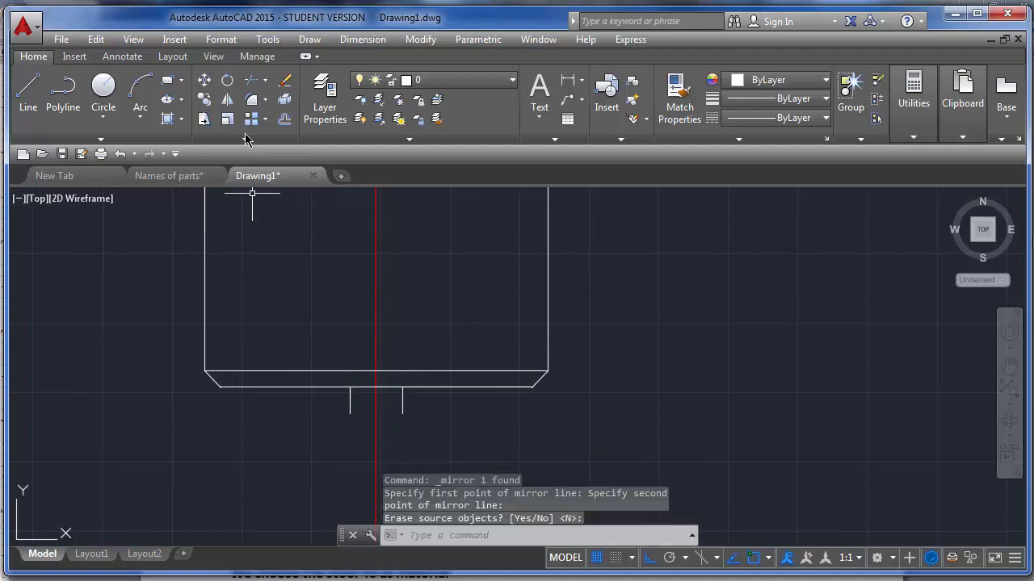
key(Return)
Close the end pin with a horizontal line joining the lower ends of its two short vertical lines.
text(l)
key(Return)
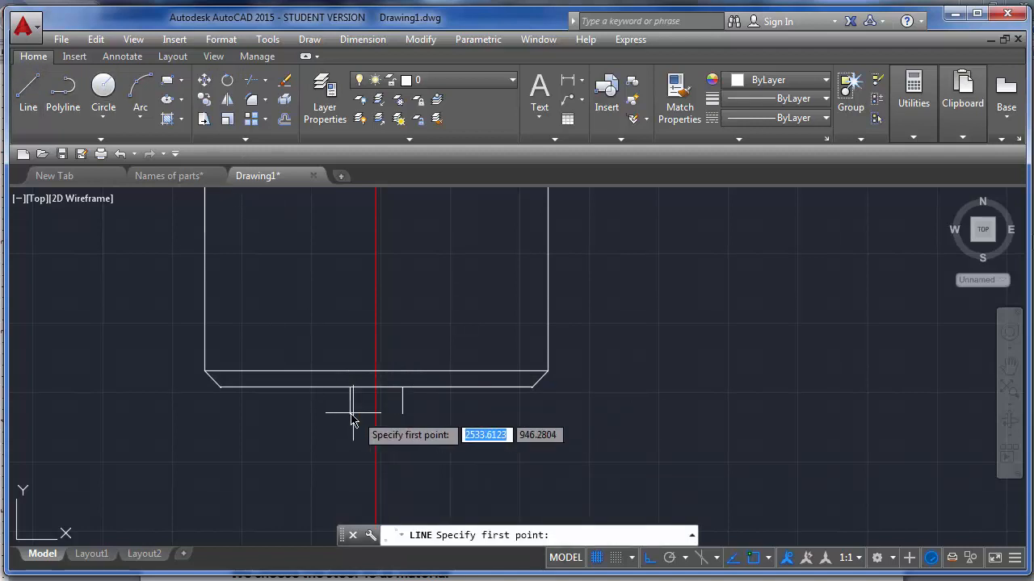
scroll(352, 421, up, 6)
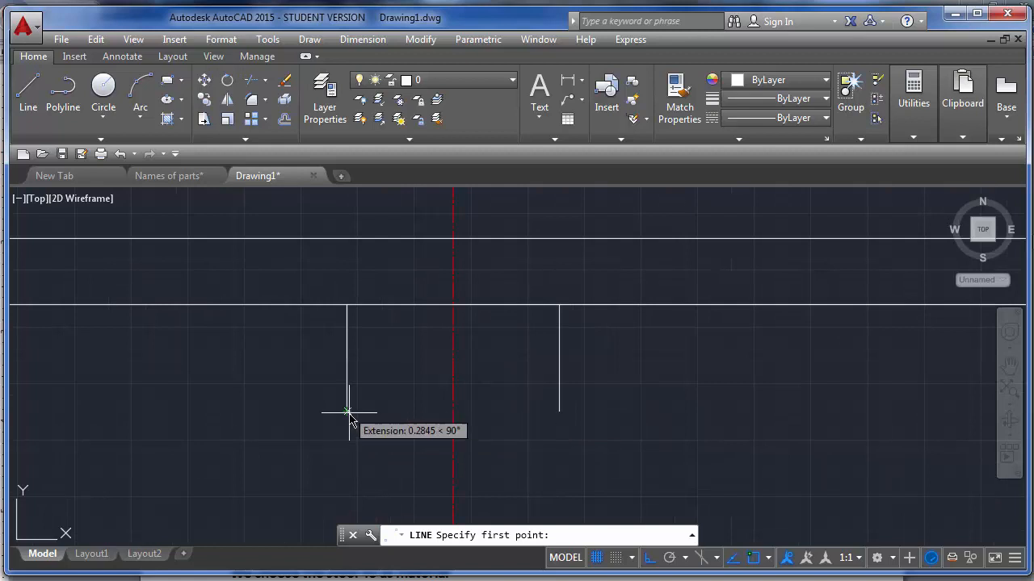
click(347, 412)
click(555, 417)
key(Return)
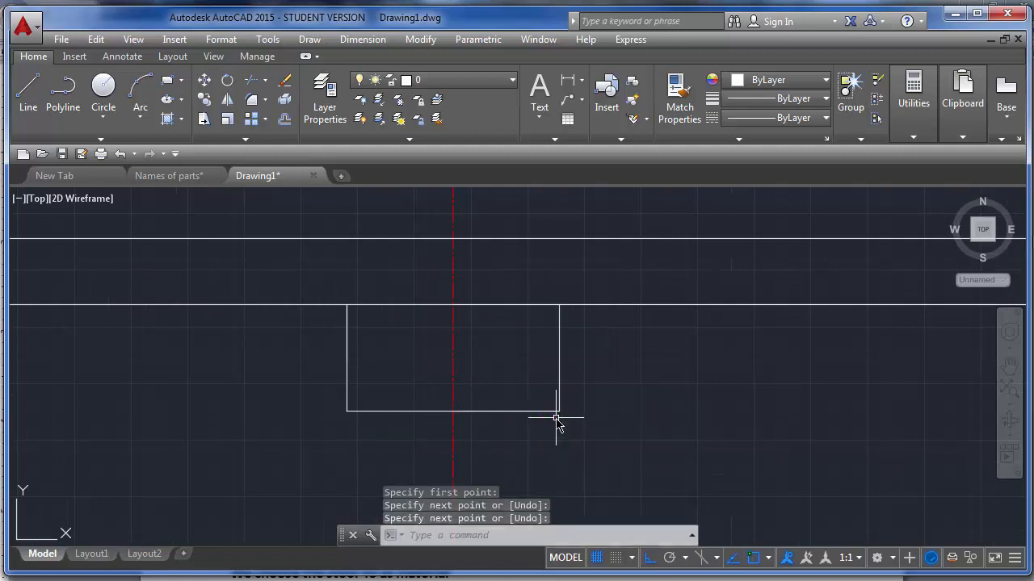
Copy the complete stepped shaft horizontally from the large gear's centre line to the small gear's centre line.
scroll(484, 454, down, 8)
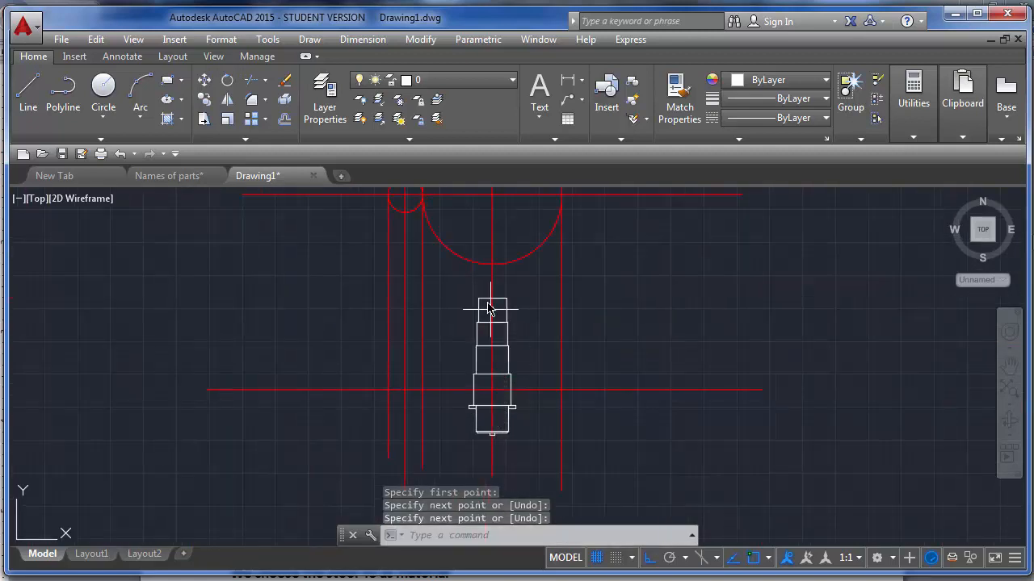
click(455, 281)
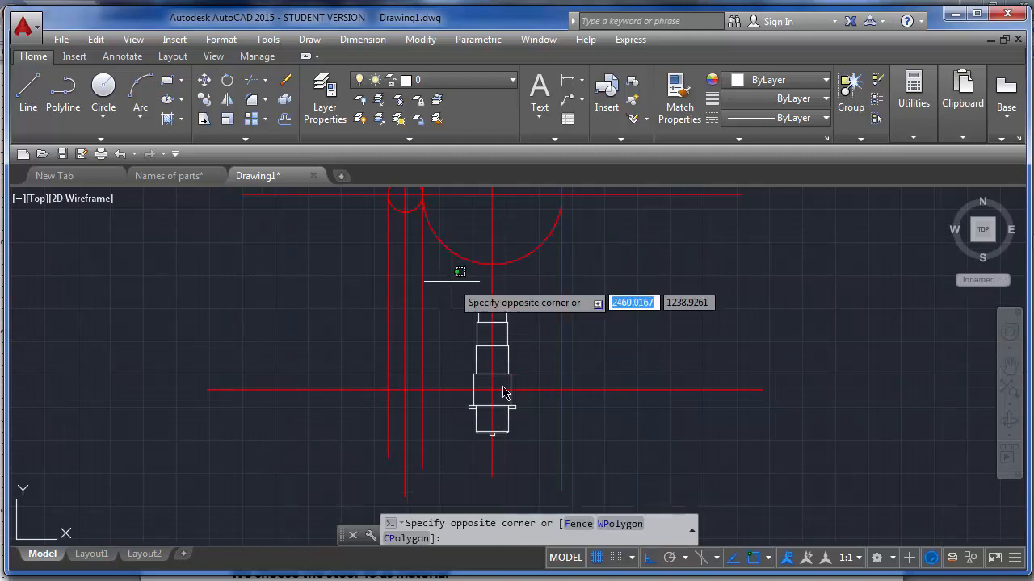
click(539, 459)
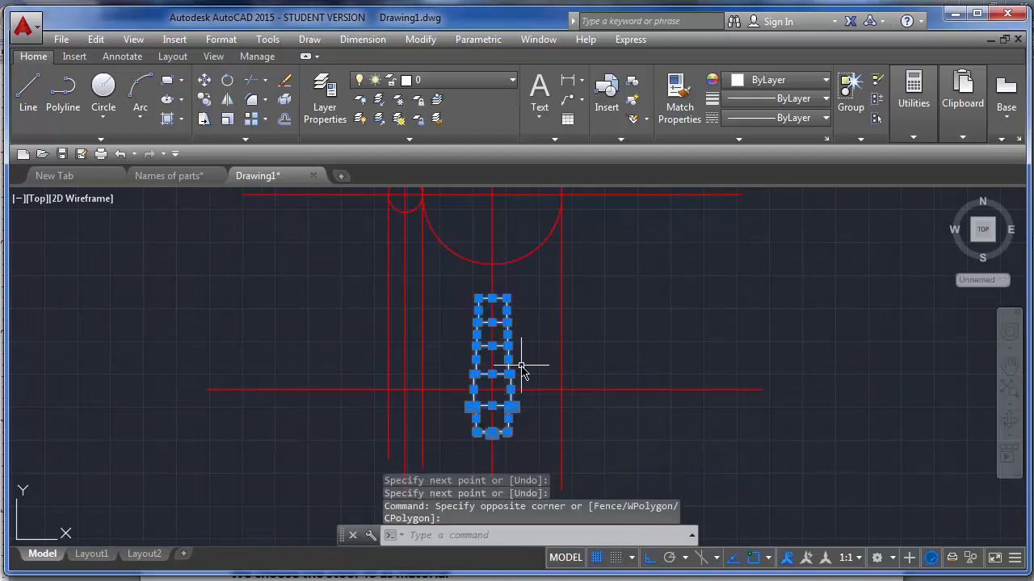
click(204, 100)
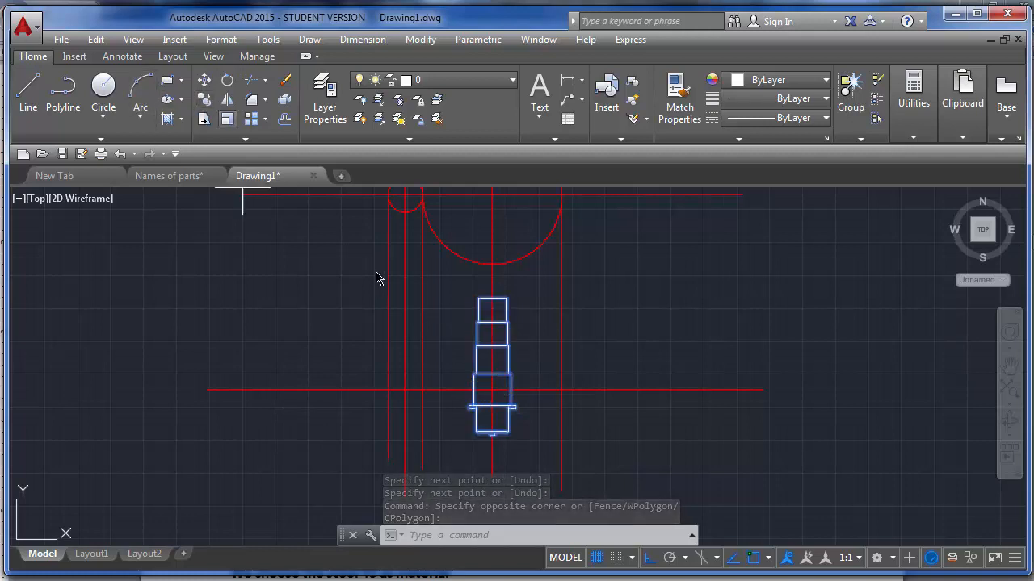
scroll(486, 396, up, 4)
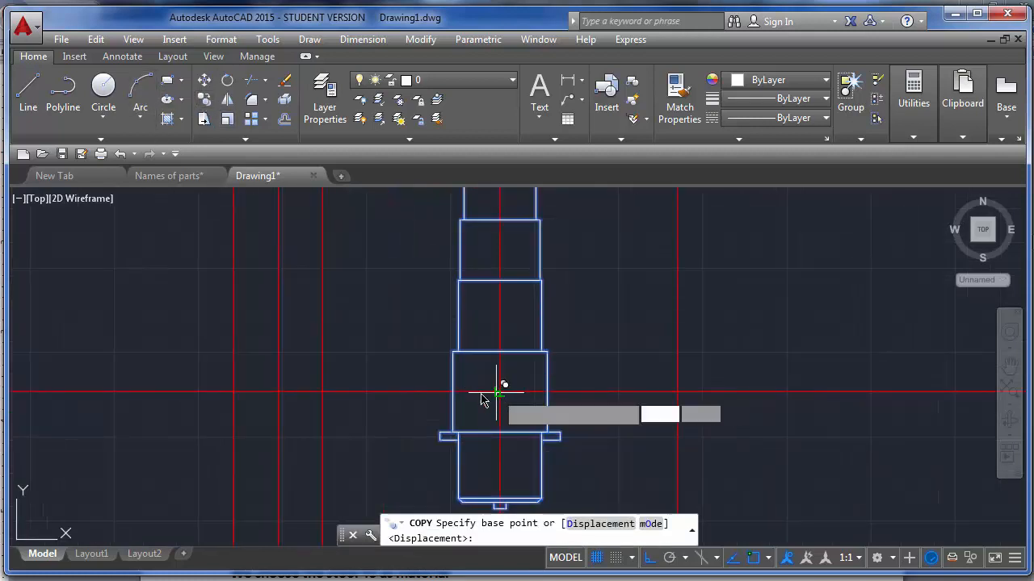
click(497, 393)
click(279, 391)
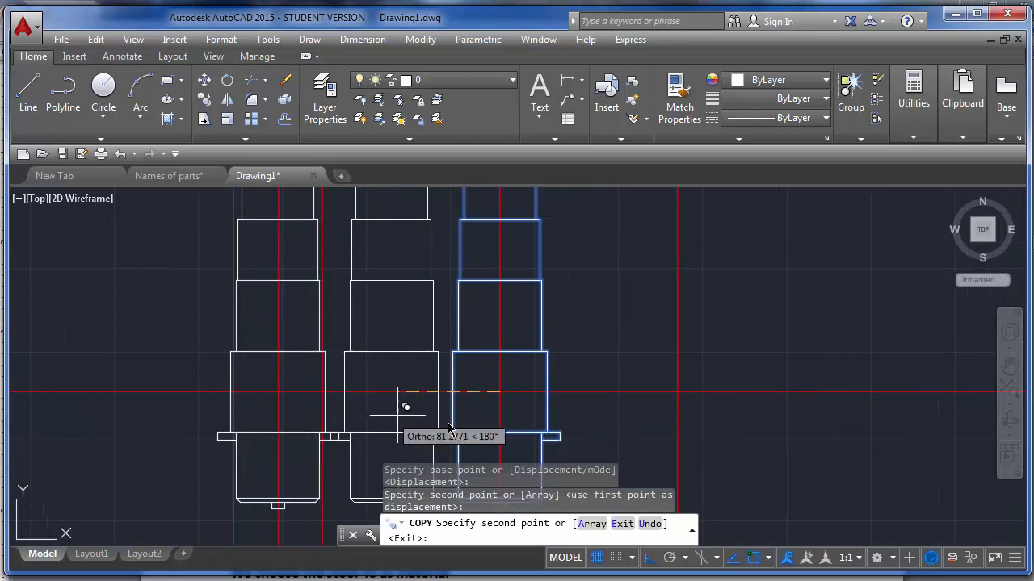
key(Return)
Select the whole copied shaft on the small gear's centre line with a selection window.
scroll(477, 397, down, 4)
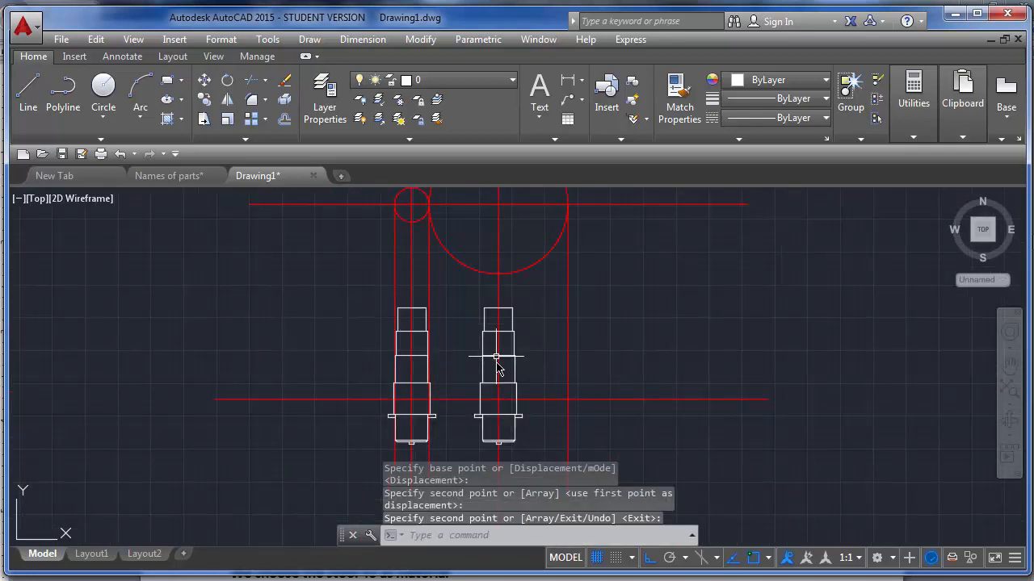
scroll(451, 332, down, 2)
scroll(525, 382, up, 2)
click(300, 241)
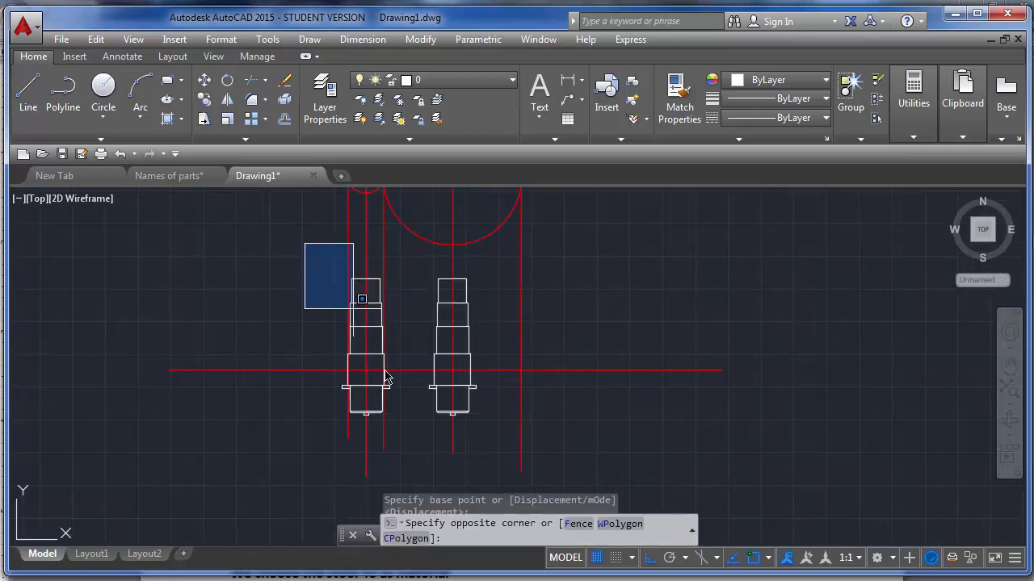
Rotate the left shaft 180° about the point where its axis crosses the red horizontal centreline.
click(404, 424)
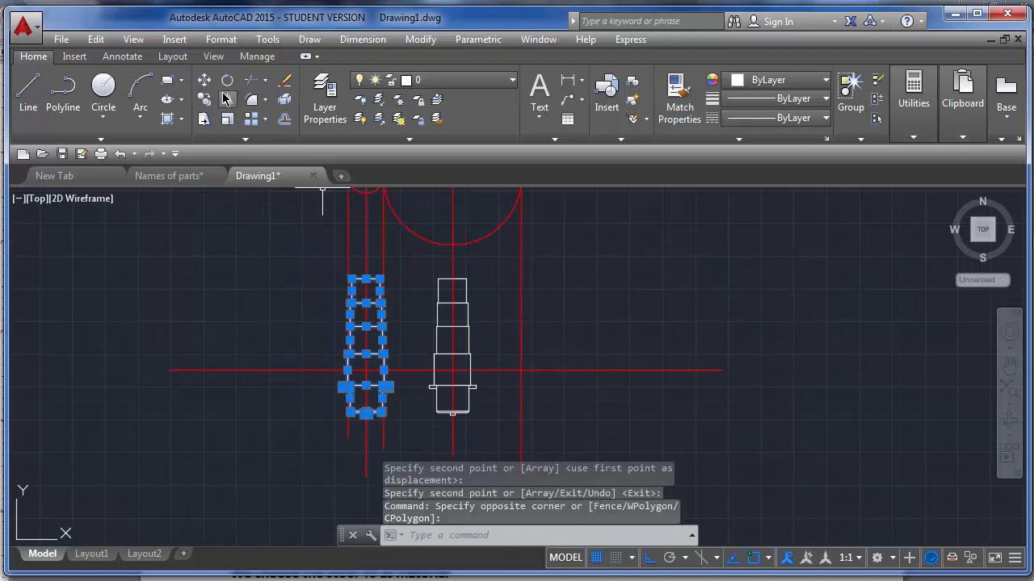
text(ro)
key(Return)
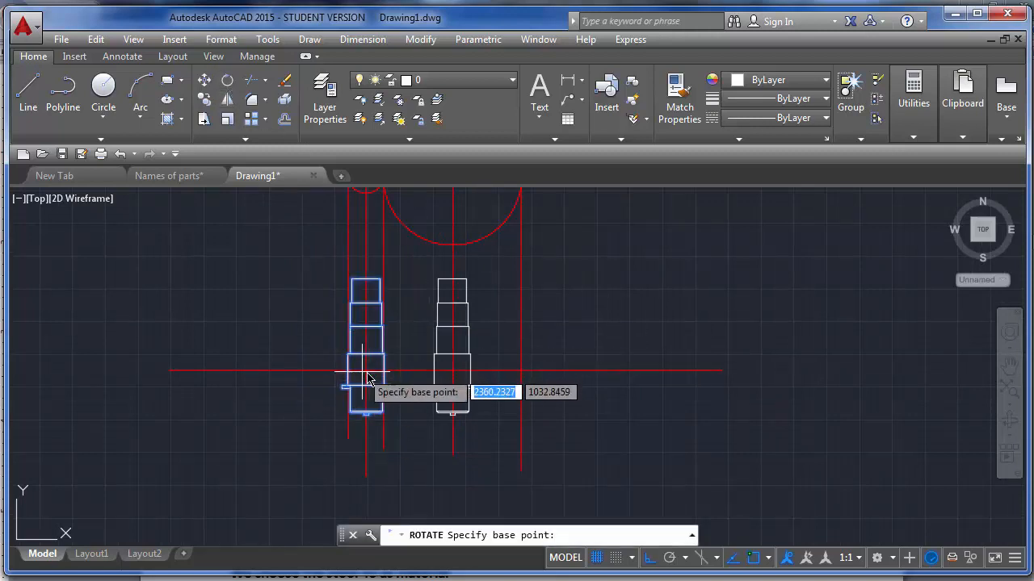
click(366, 371)
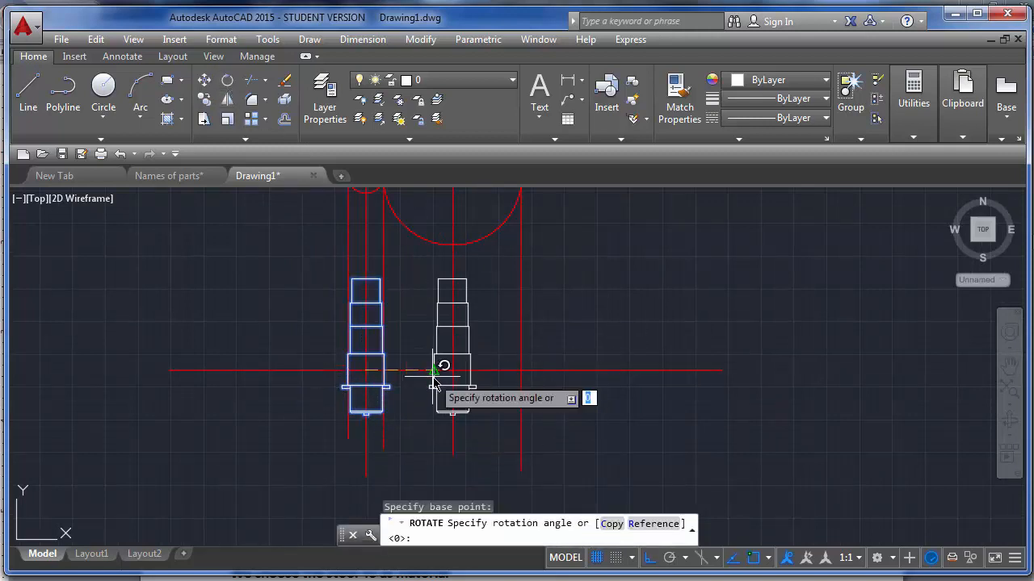
click(277, 370)
click(310, 305)
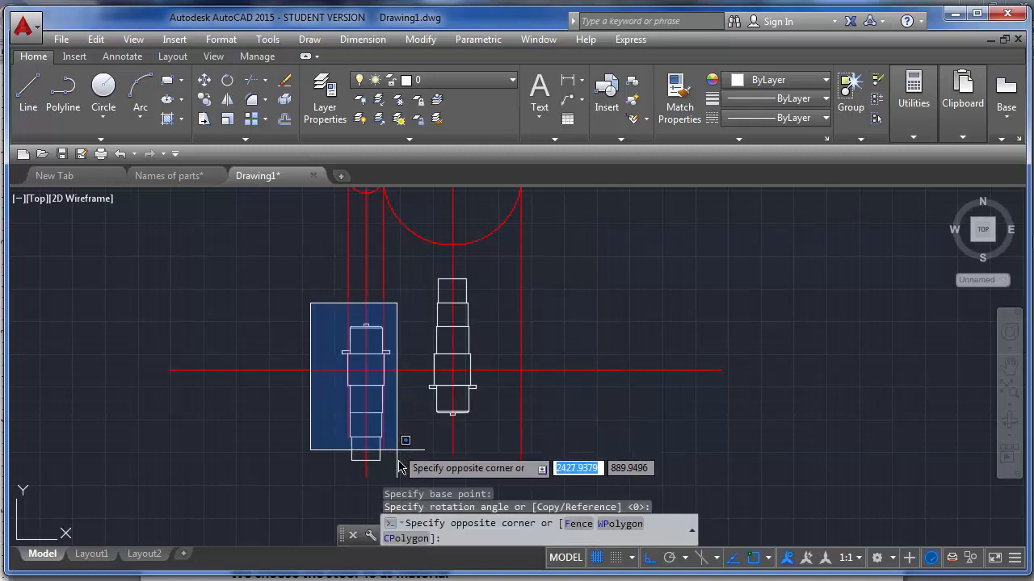
click(397, 483)
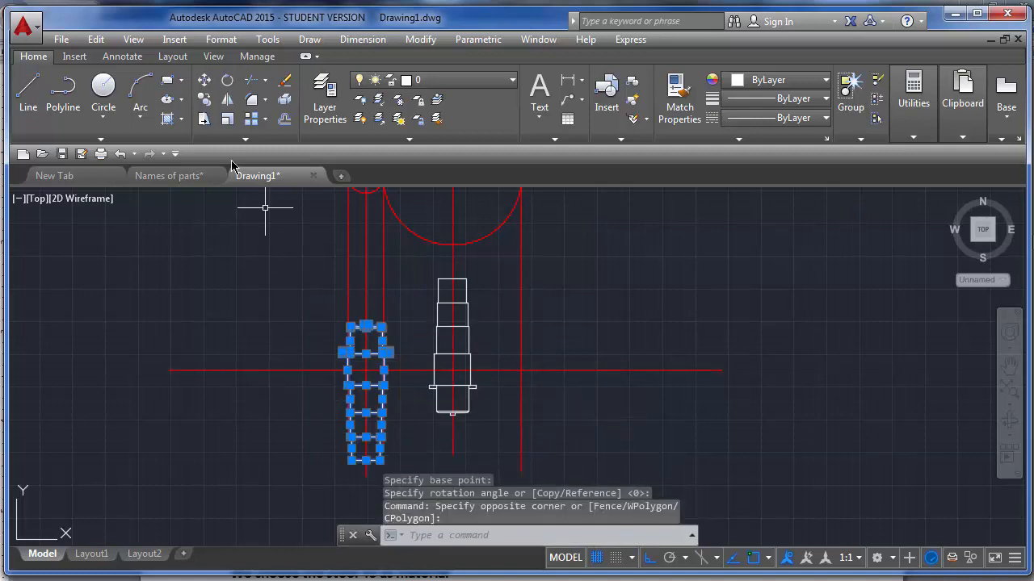
click(227, 120)
key(Escape)
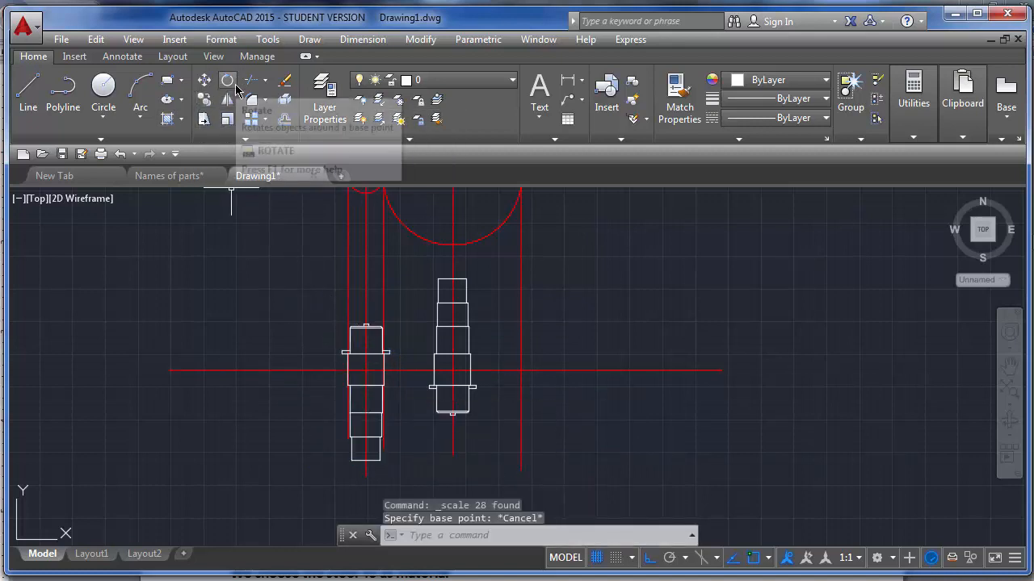
Scale the left shaft by reference, using the width of its widest section as reference length and 45 as new length.
click(306, 308)
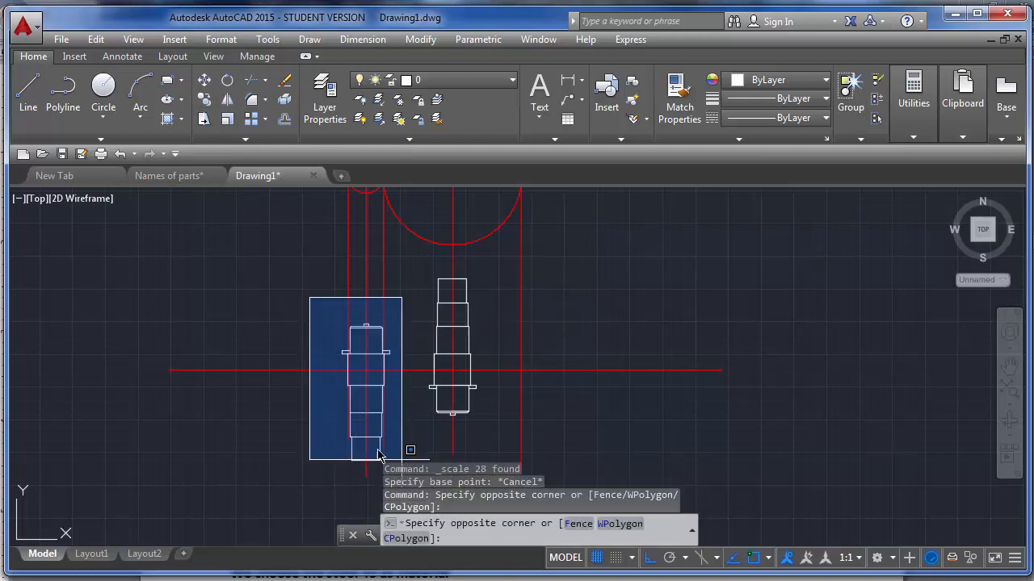
scroll(387, 380, down, 2)
scroll(388, 404, up, 2)
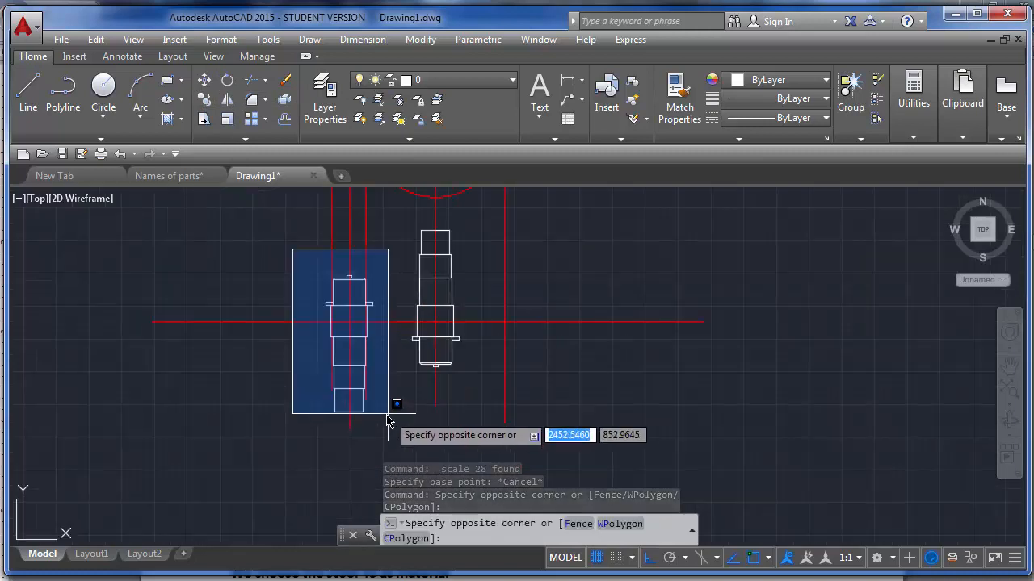
click(388, 418)
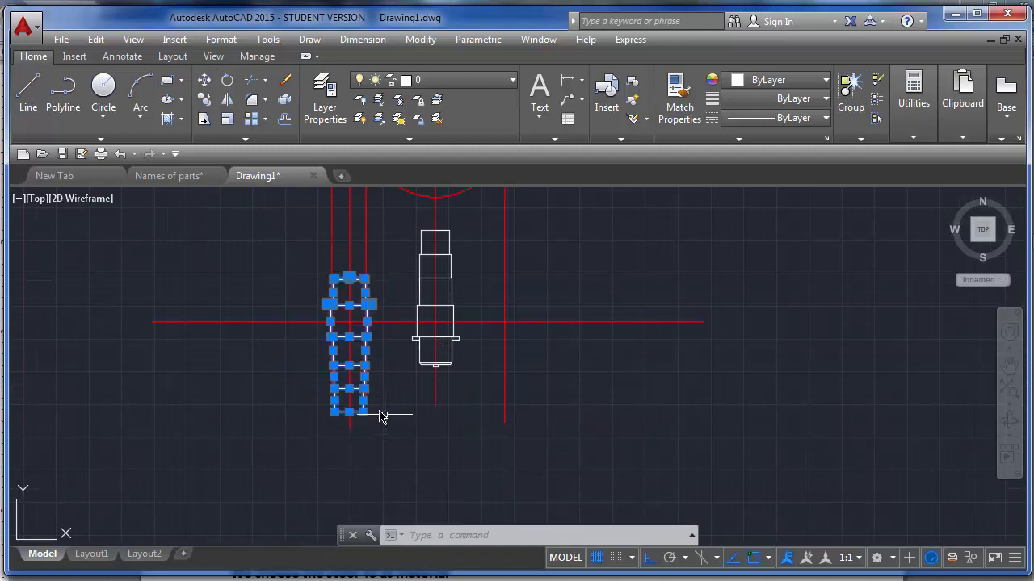
click(229, 119)
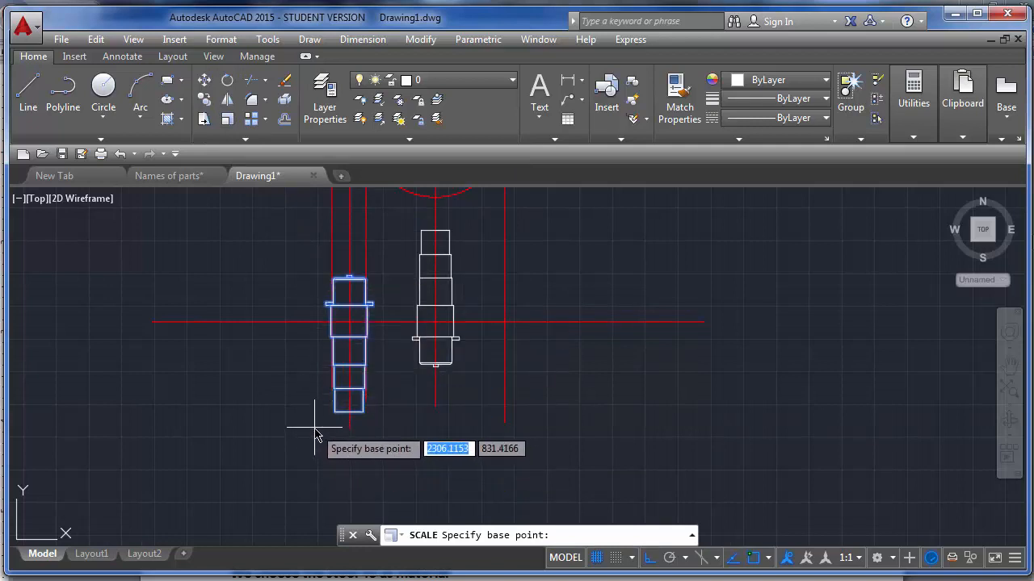
click(315, 436)
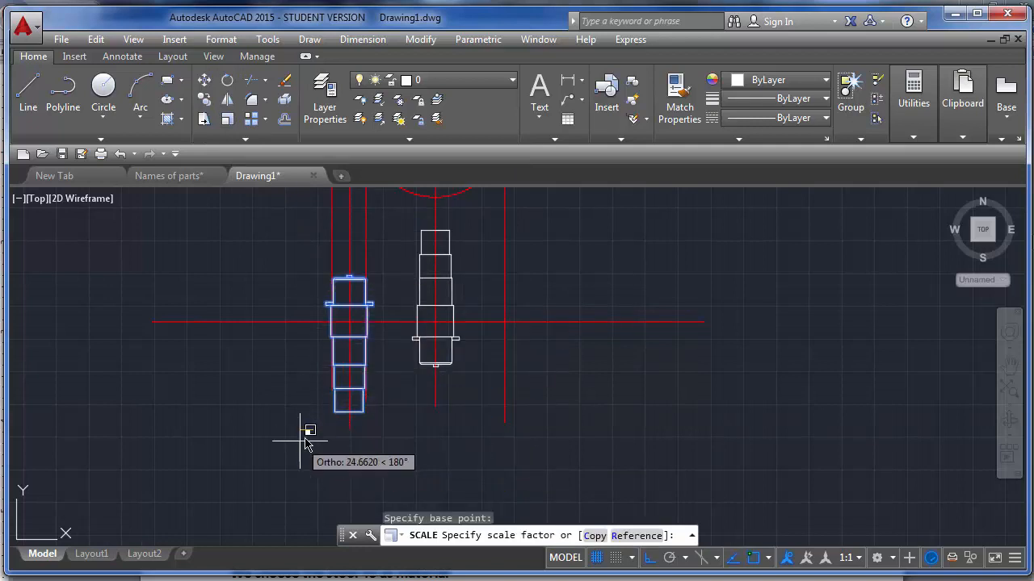
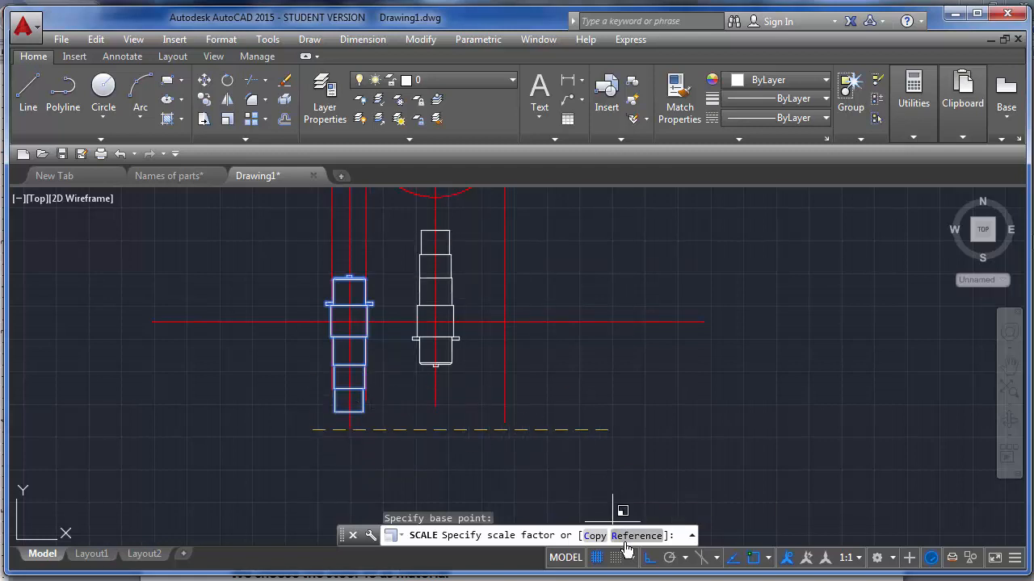
text(R)
key(Return)
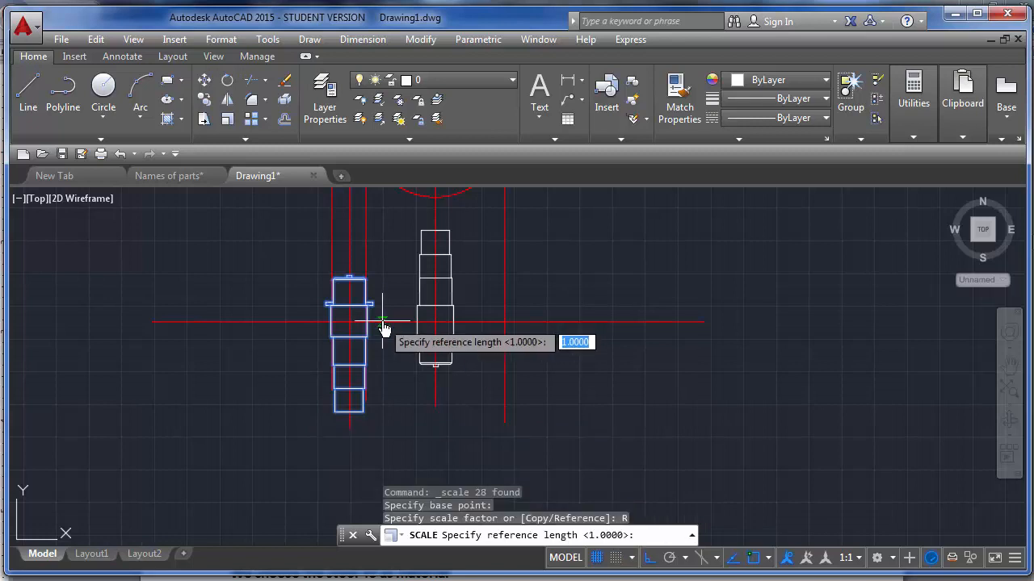
scroll(363, 323, up, 6)
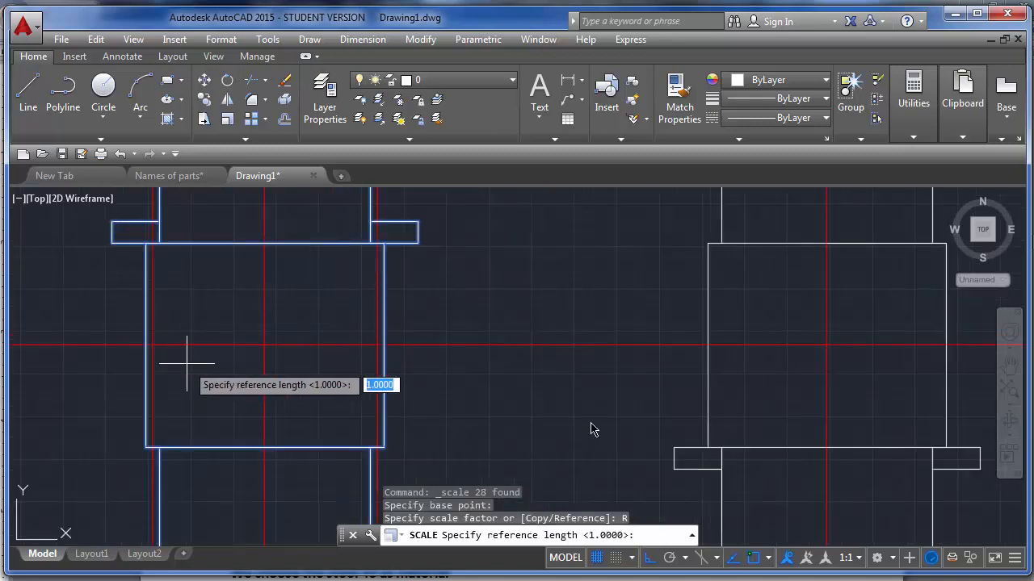
click(145, 346)
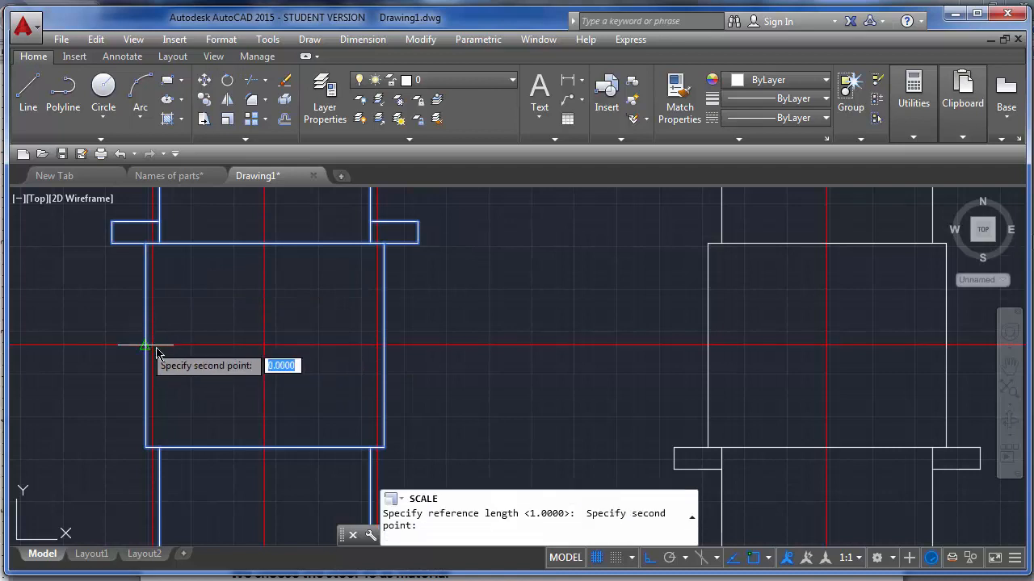
click(385, 346)
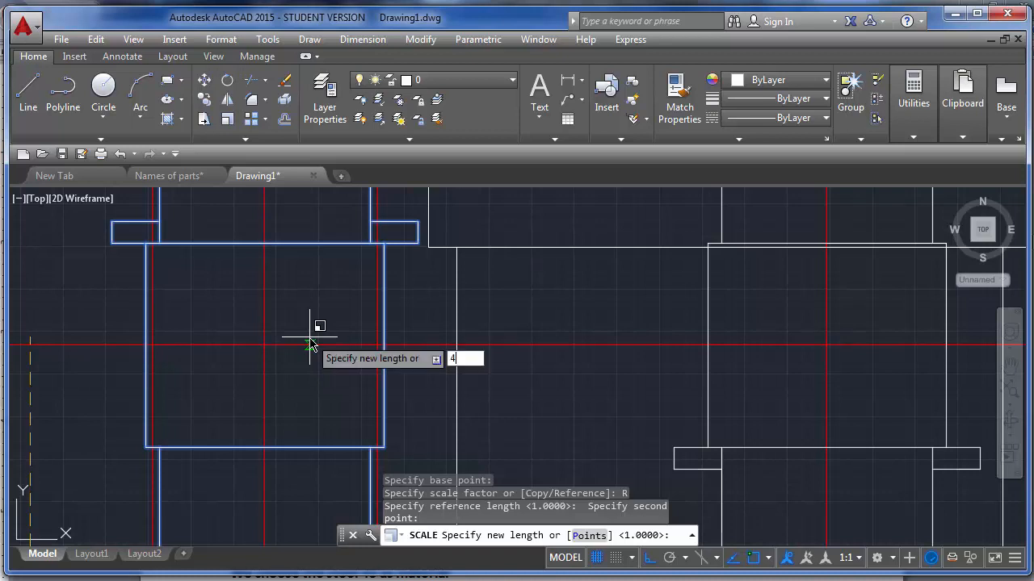
key(Return)
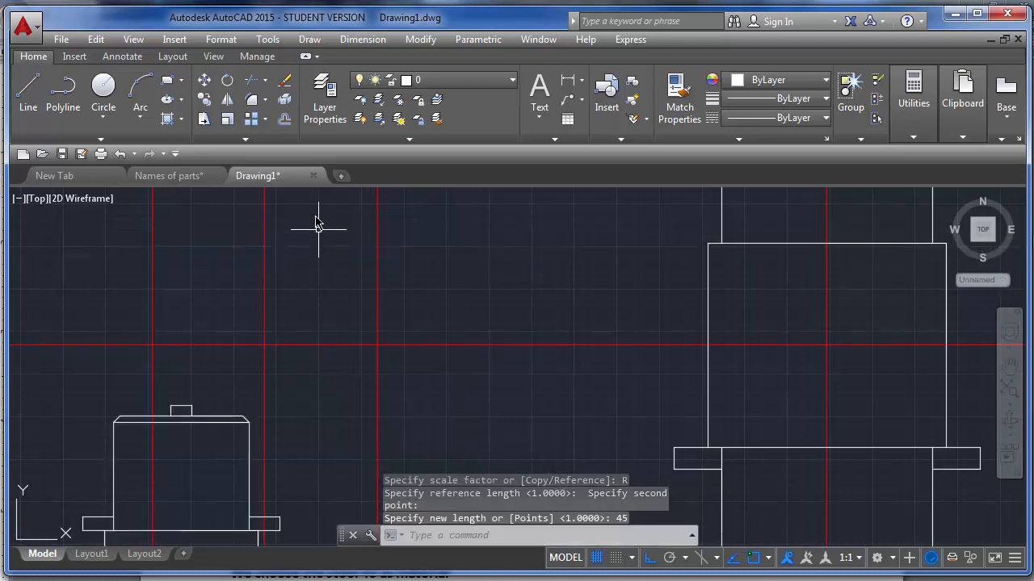
Move the scaled left shaft by the side midpoint of its widest section up onto the red horizontal centreline.
scroll(316, 224, down, 4)
click(182, 288)
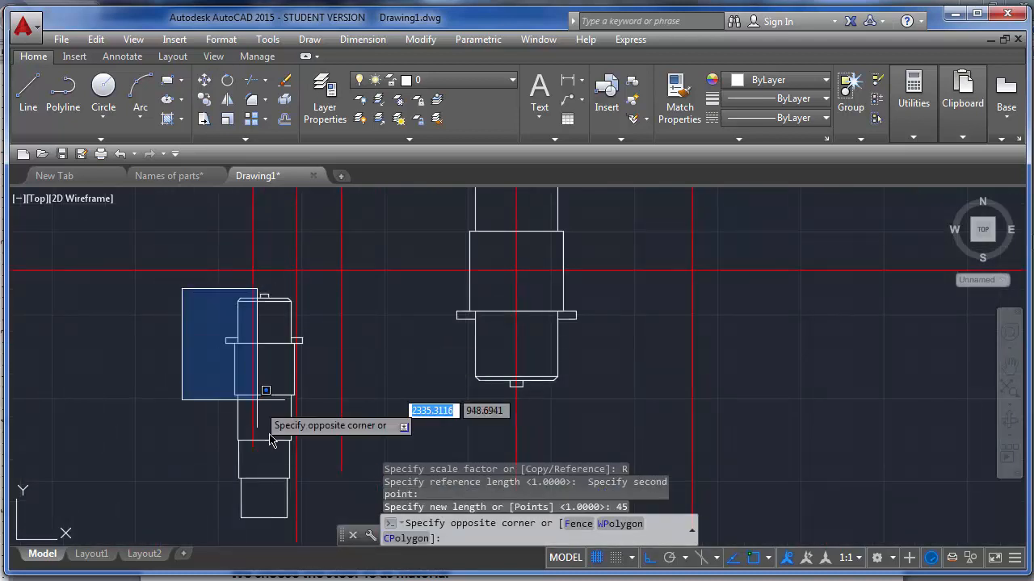
click(314, 516)
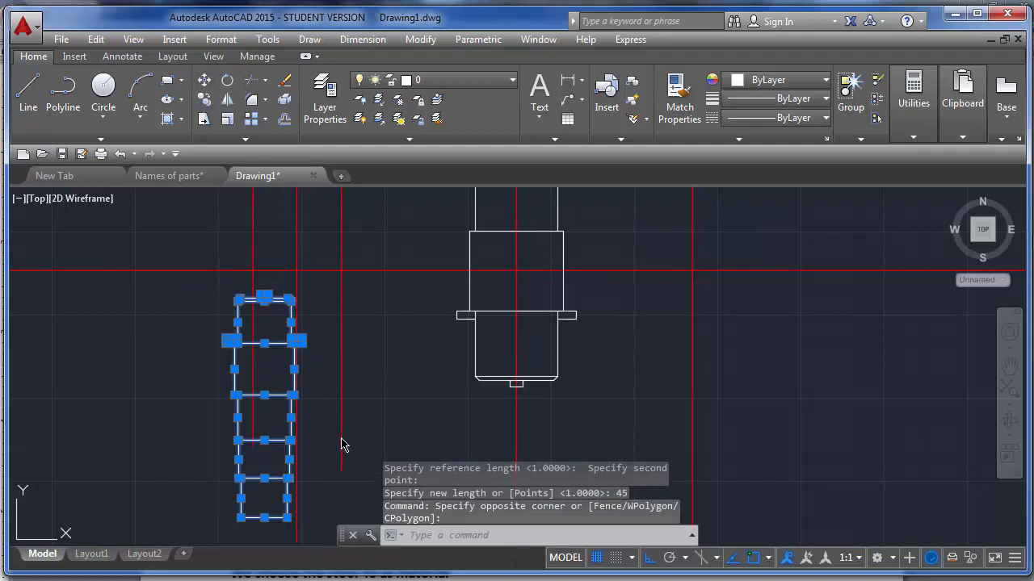
text(m)
key(Return)
scroll(323, 409, up, 4)
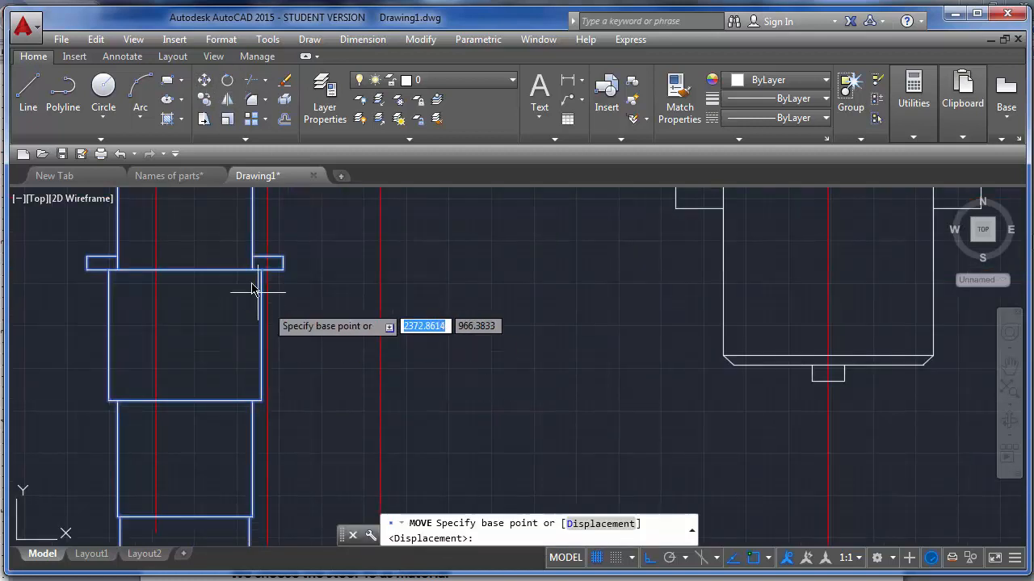
click(261, 337)
scroll(283, 344, down, 5)
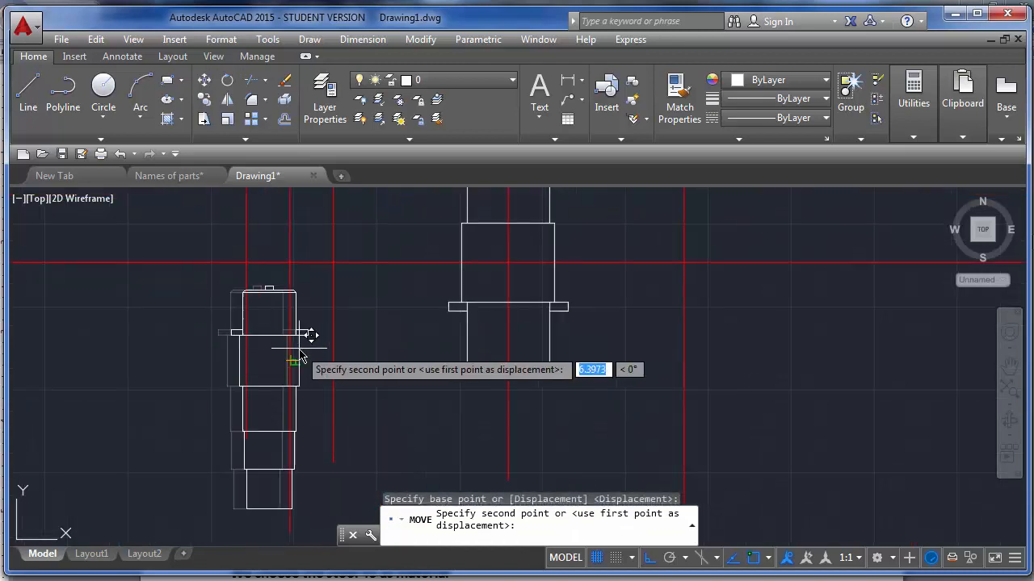
scroll(309, 279, up, 5)
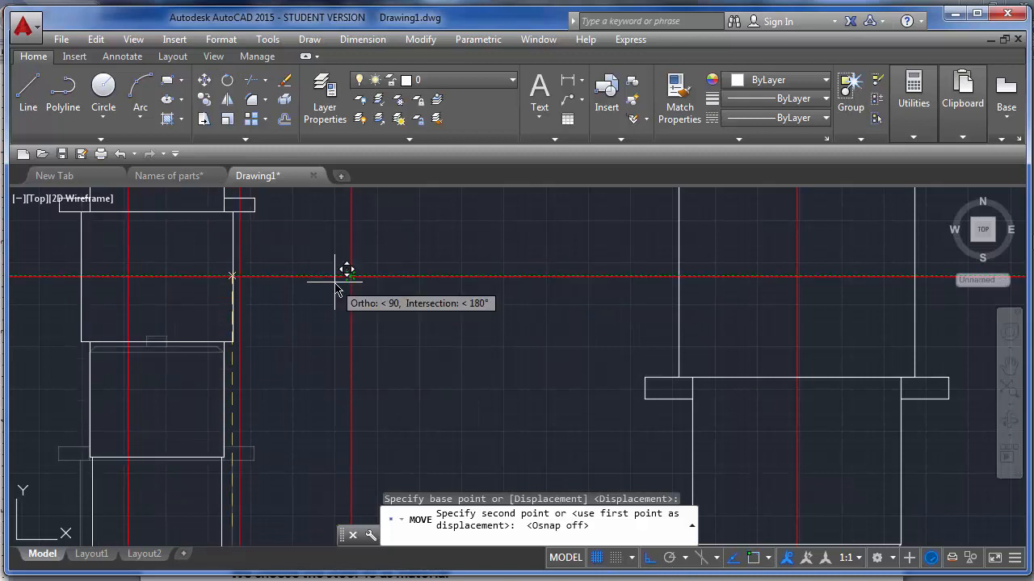
click(753, 558)
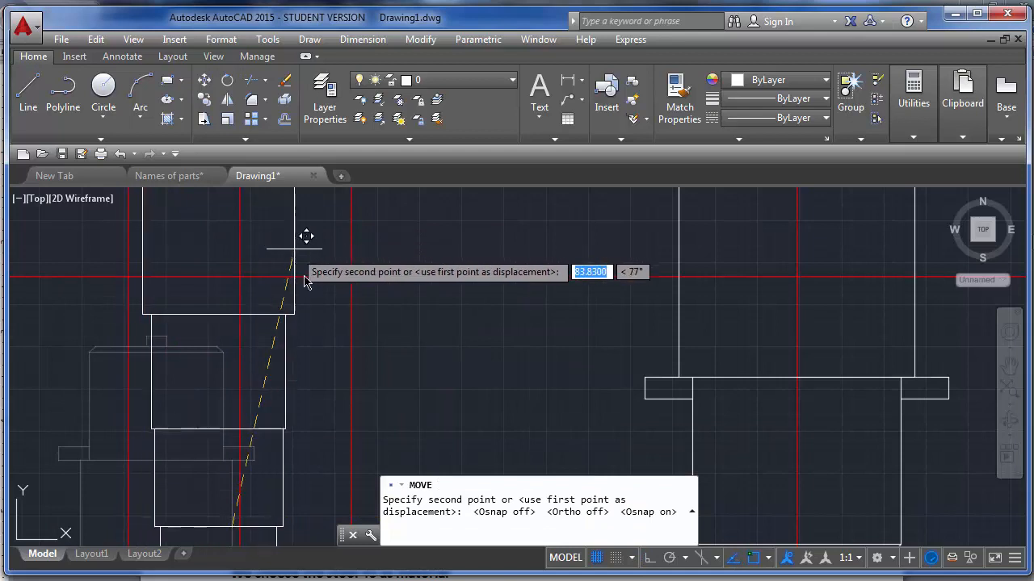
scroll(306, 279, down, 2)
scroll(312, 261, up, 2)
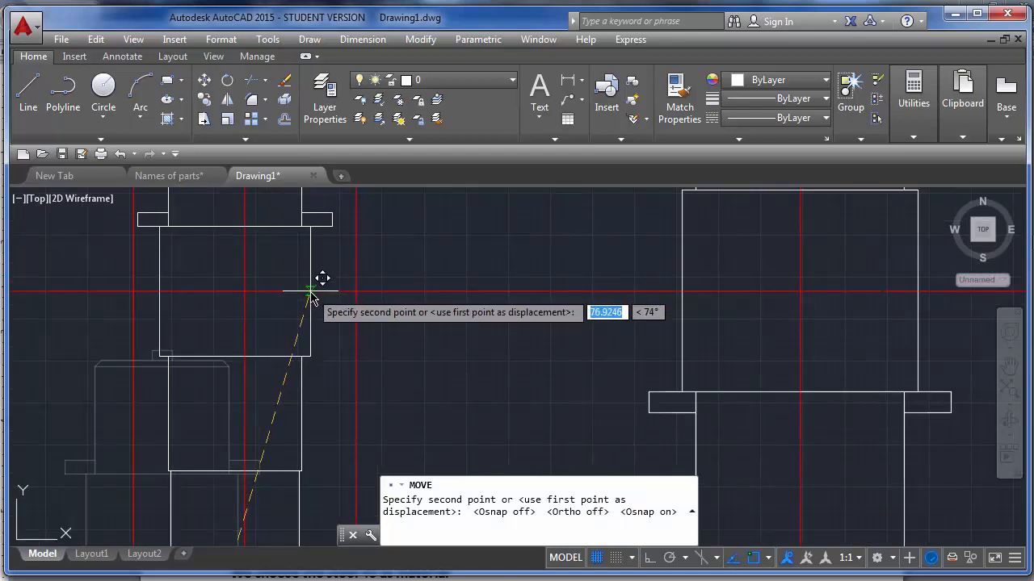
click(314, 296)
scroll(319, 315, down, 2)
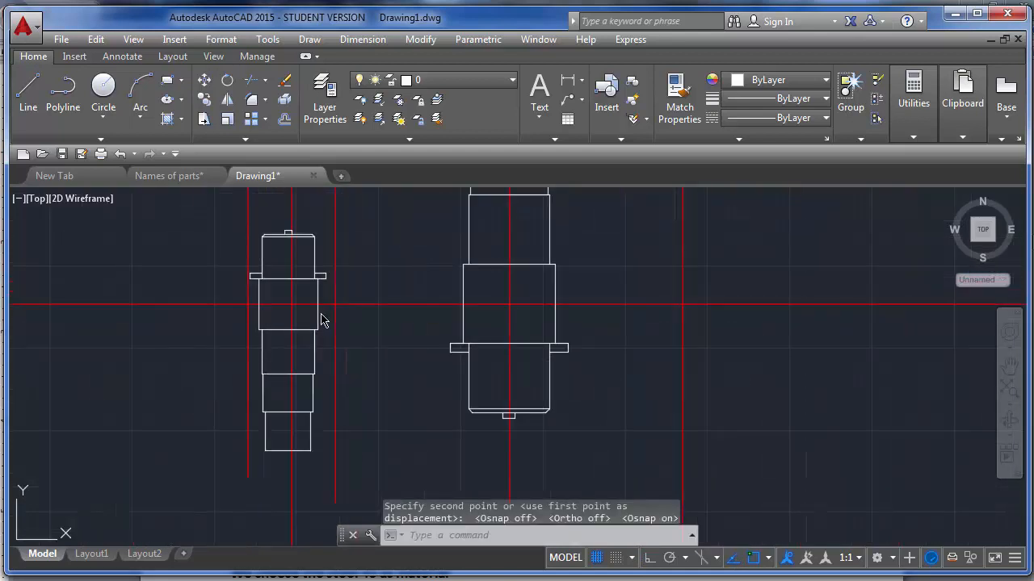
Move the left shaft horizontally from the midpoint of its collar shoulder line onto the small gear's vertical centreline.
click(214, 203)
click(349, 462)
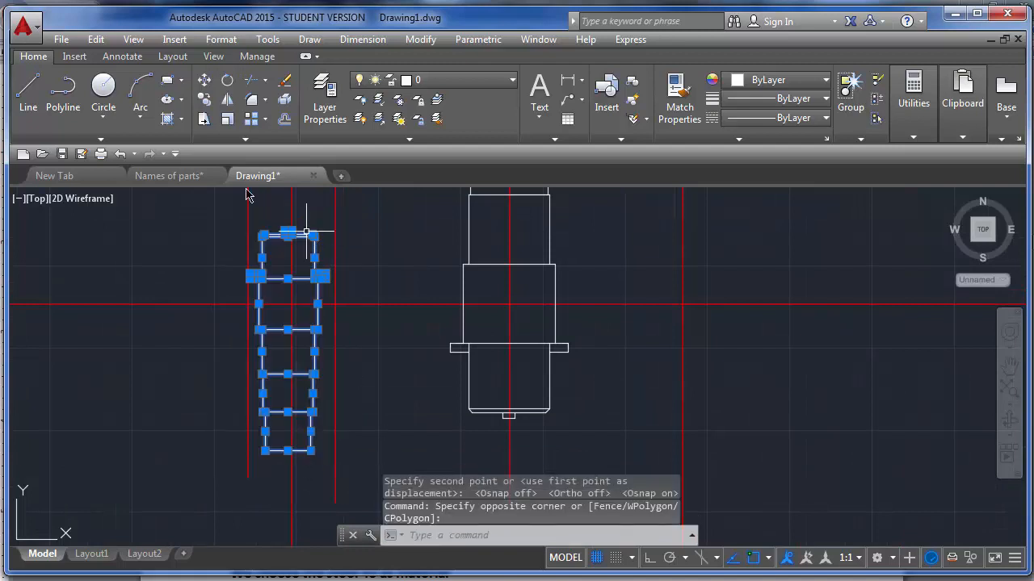
click(204, 81)
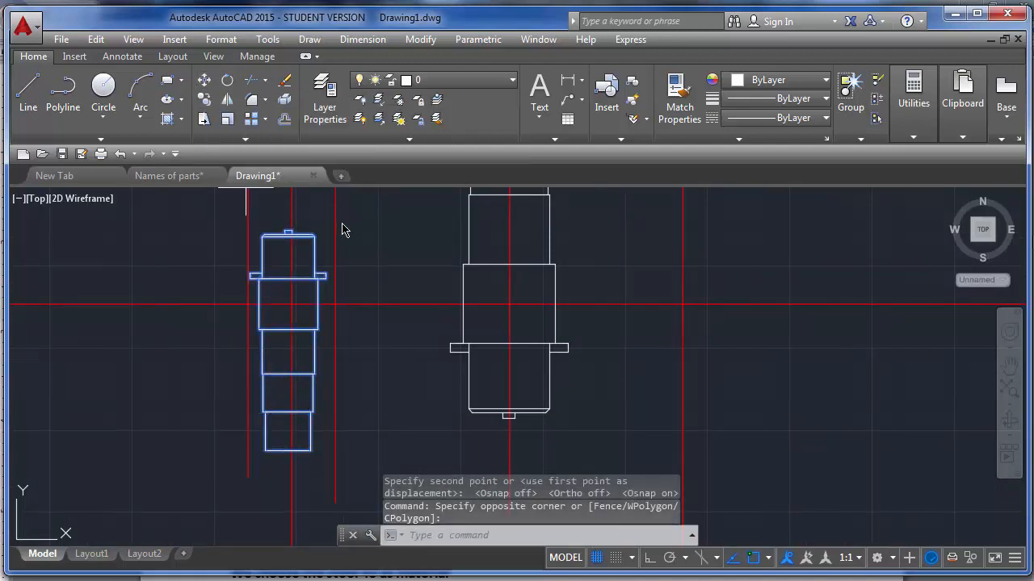
scroll(272, 267, up, 2)
scroll(274, 309, up, 3)
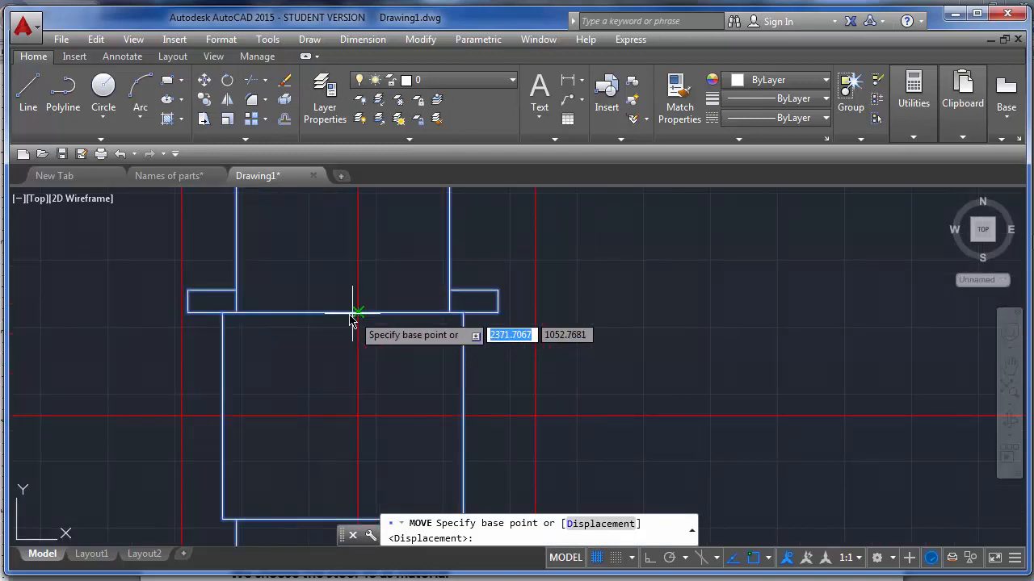
click(342, 314)
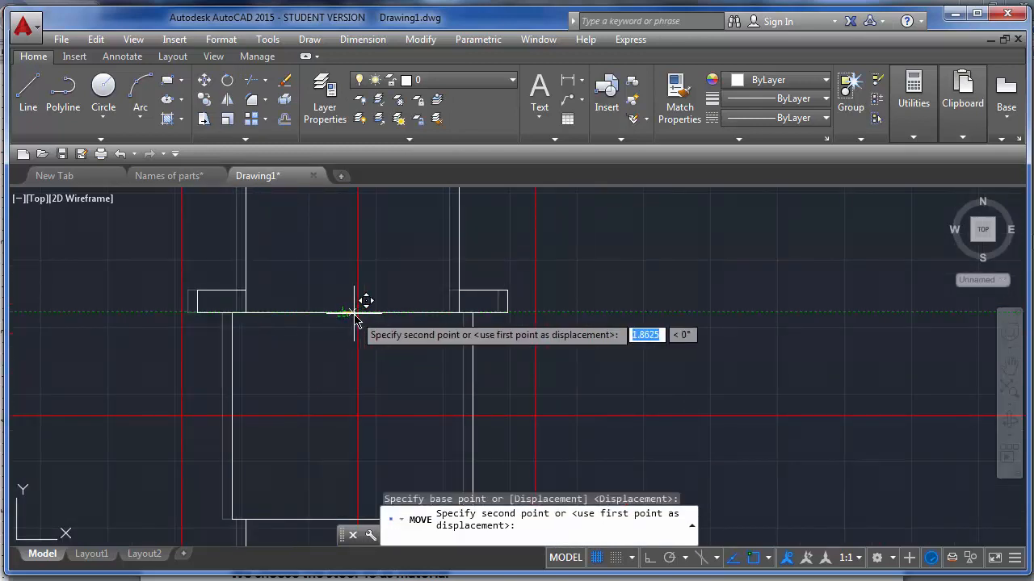
click(357, 314)
key(Escape)
scroll(294, 330, down, 3)
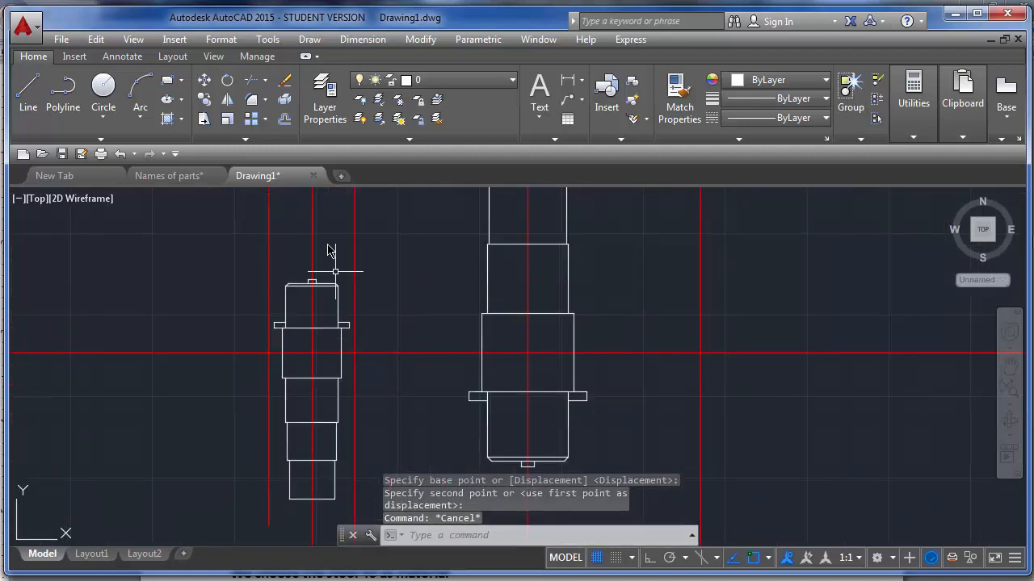
scroll(329, 251, down, 2)
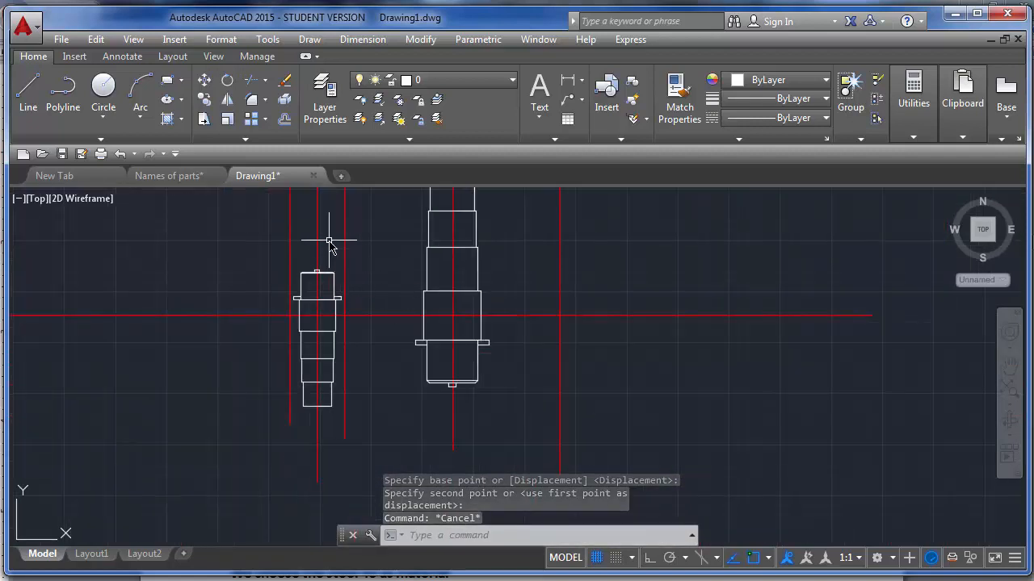
scroll(327, 279, up, 6)
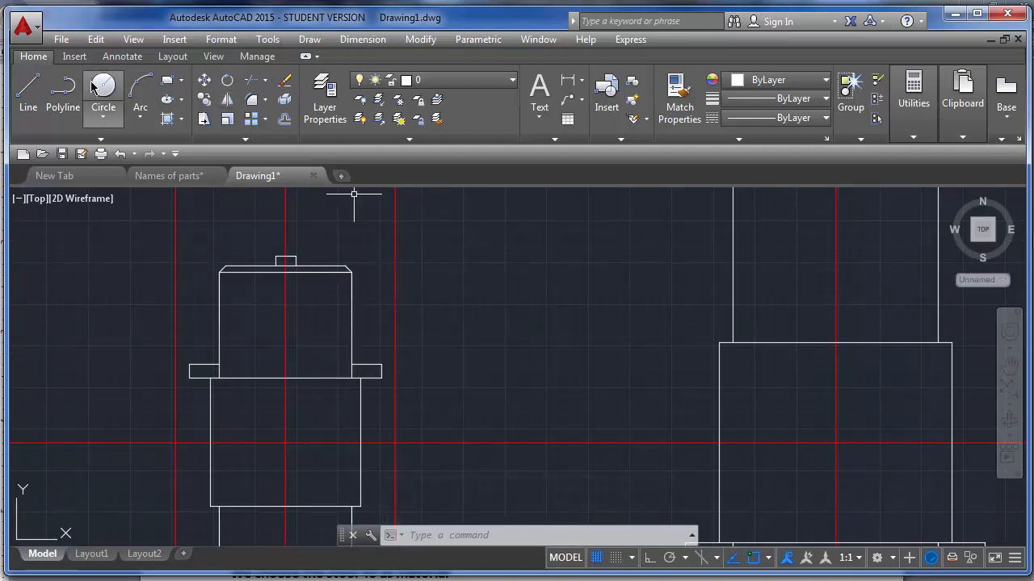
key(Escape)
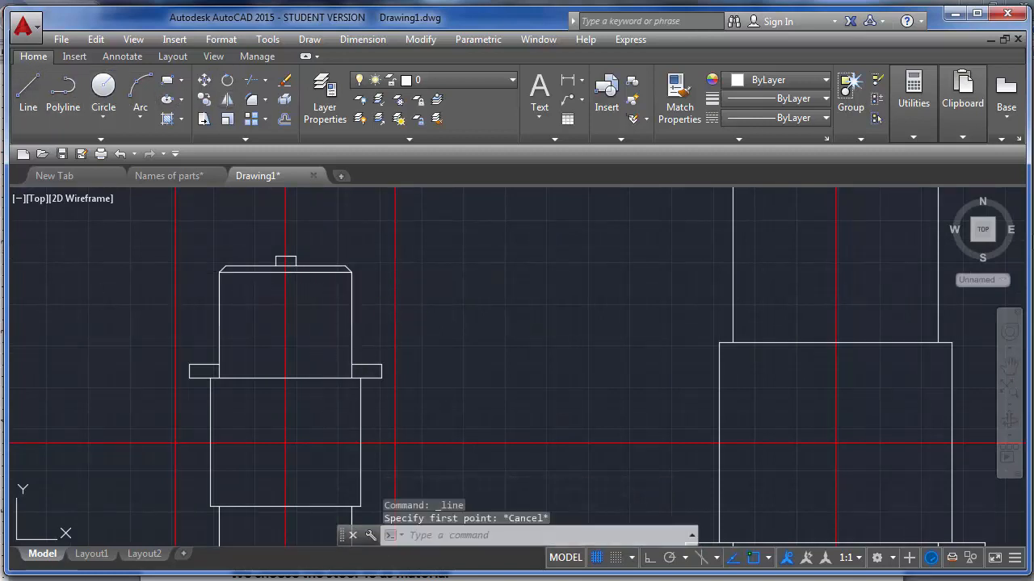
Switch to the Atashi-calculation document in Word and look up the Bearing design section for the high speed shaft.
mouse_move(1, 158)
click(110, 121)
scroll(589, 367, down, 5)
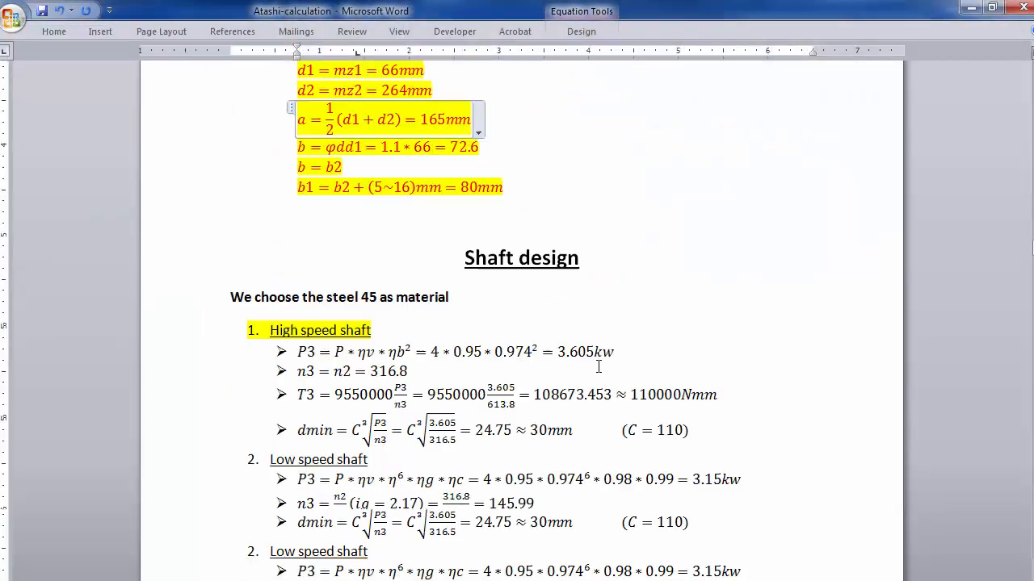
scroll(598, 368, down, 10)
click(497, 275)
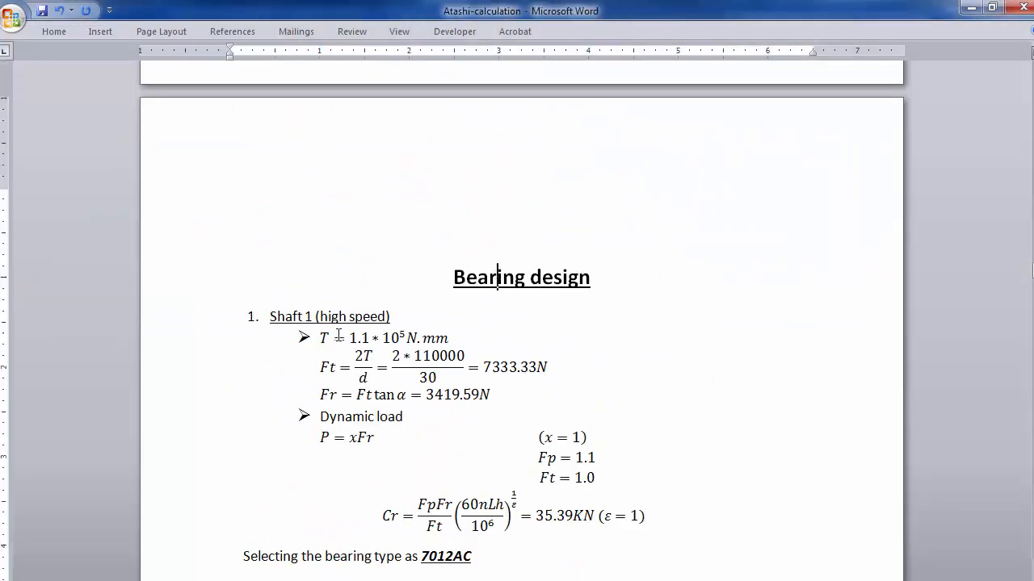
Look up the basic dimensions d, D and B of the 7012AC bearing selected for the high speed shaft.
scroll(351, 402, down, 4)
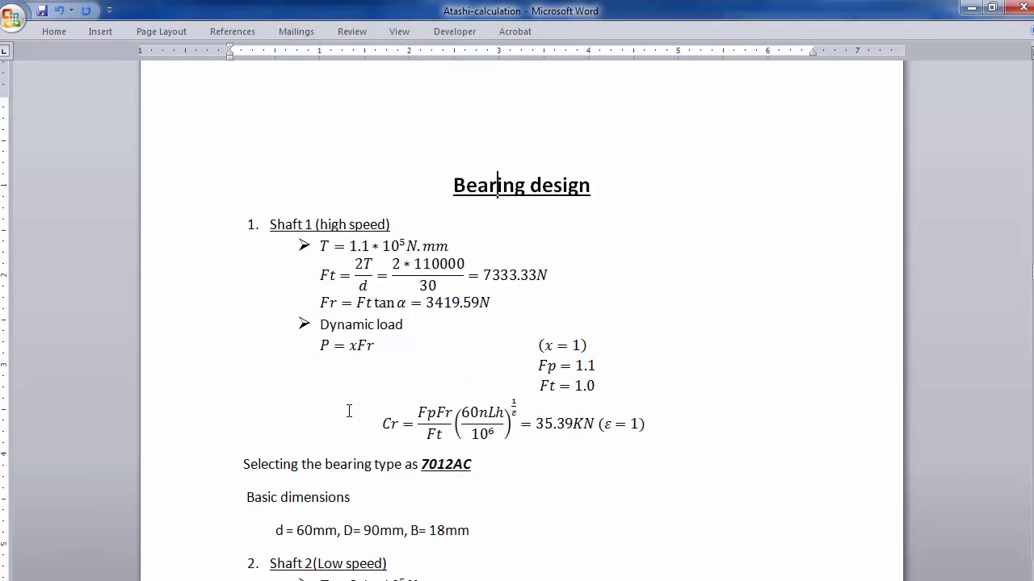
drag(458, 437, 208, 442)
click(461, 440)
click(314, 470)
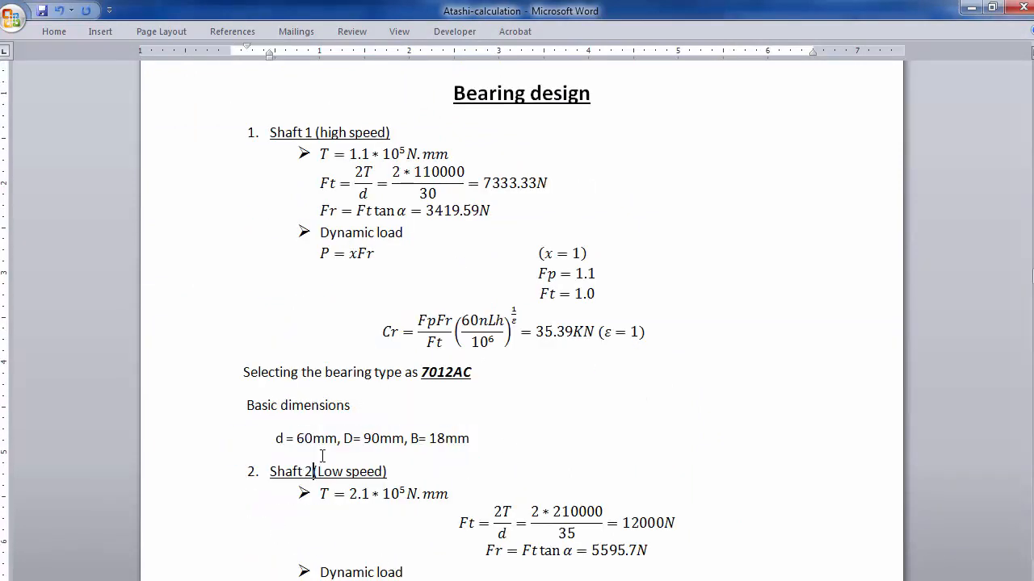
Switch back to Drawing1 in AutoCAD and draw a three-line bearing outline about 22 high on the right side of the small shaft's top section, starting at its upper corner.
mouse_move(56, 247)
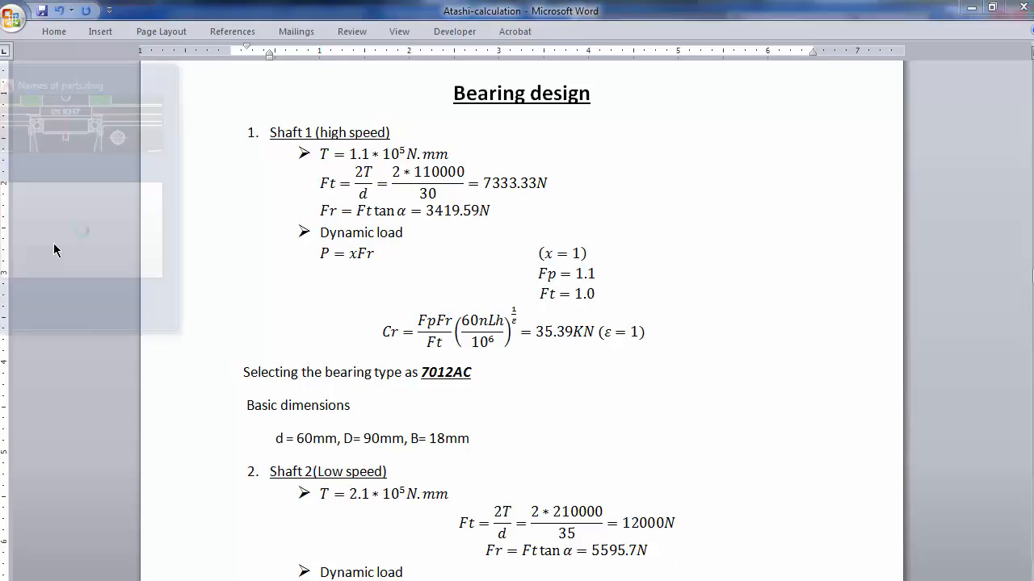
click(117, 246)
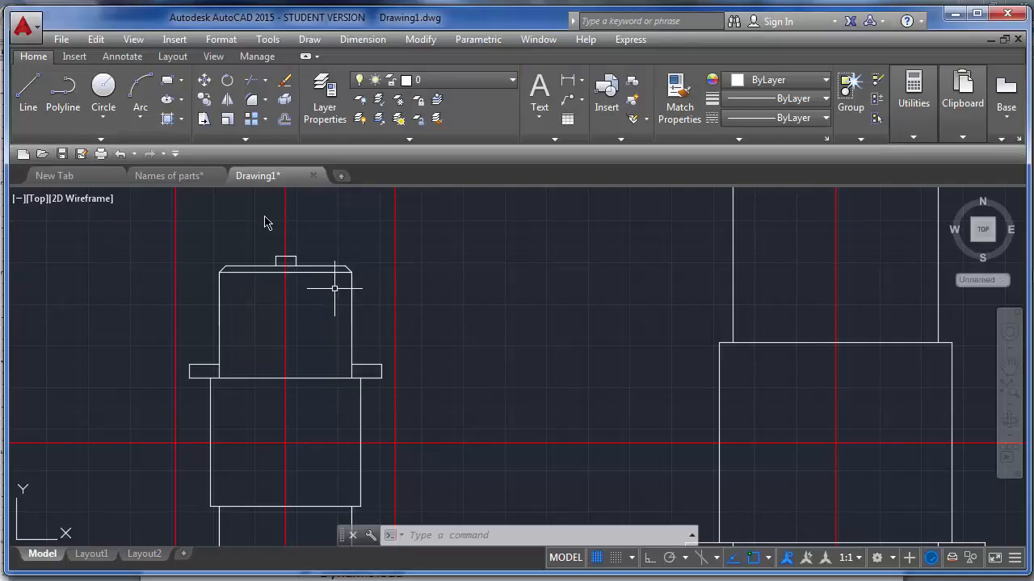
click(27, 92)
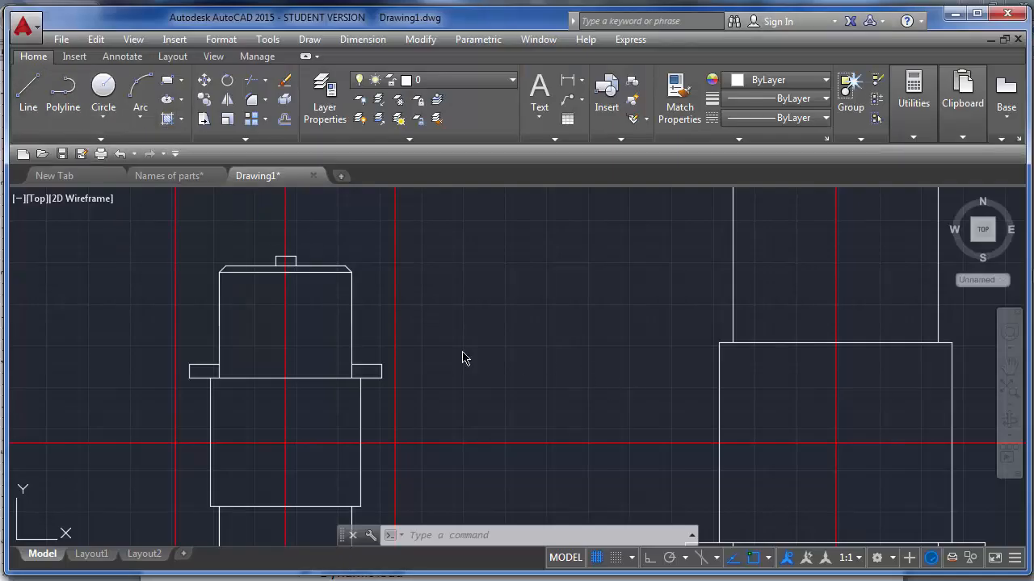
click(351, 272)
click(438, 272)
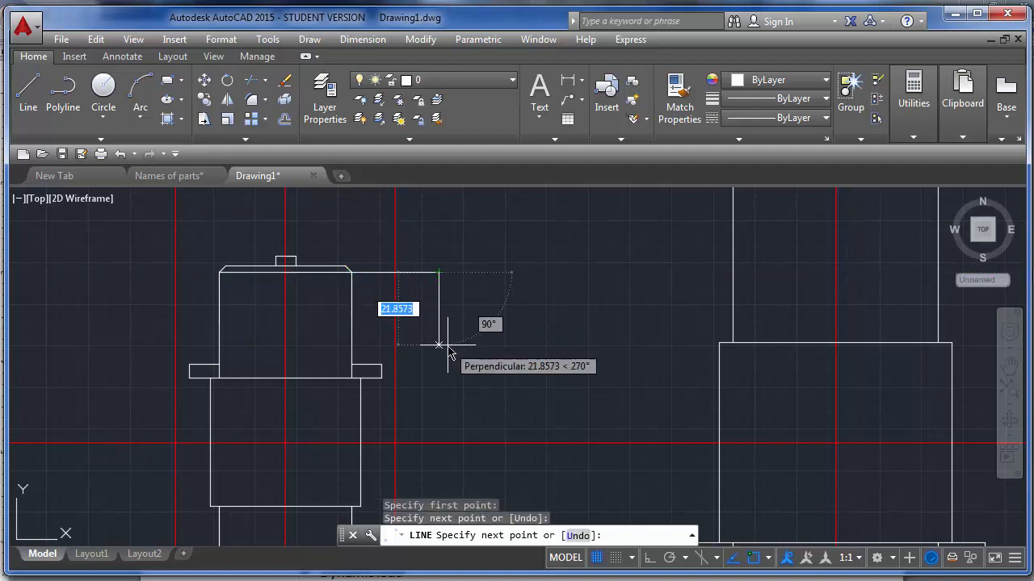
click(439, 345)
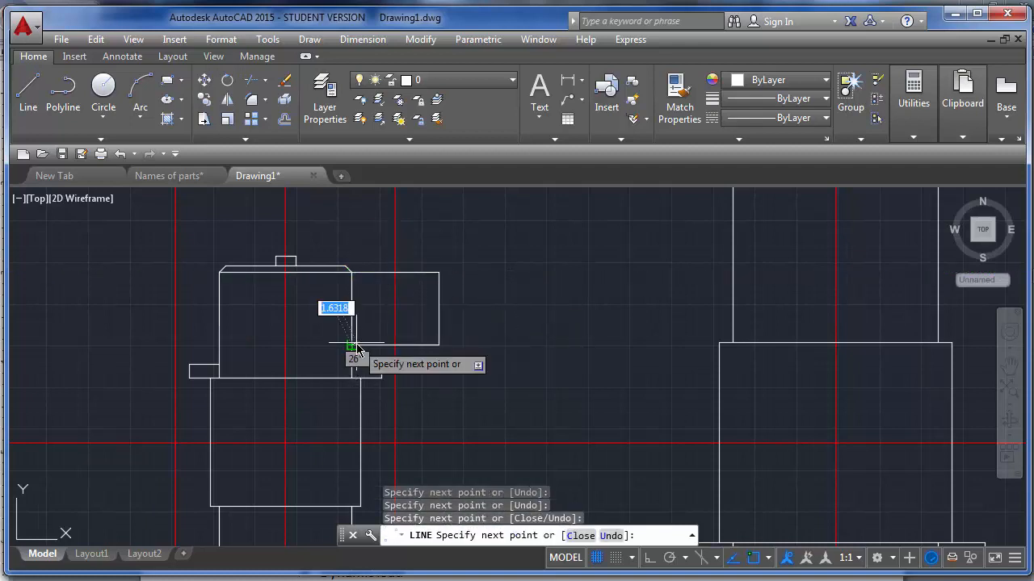
click(356, 345)
key(Return)
scroll(418, 264, up, 2)
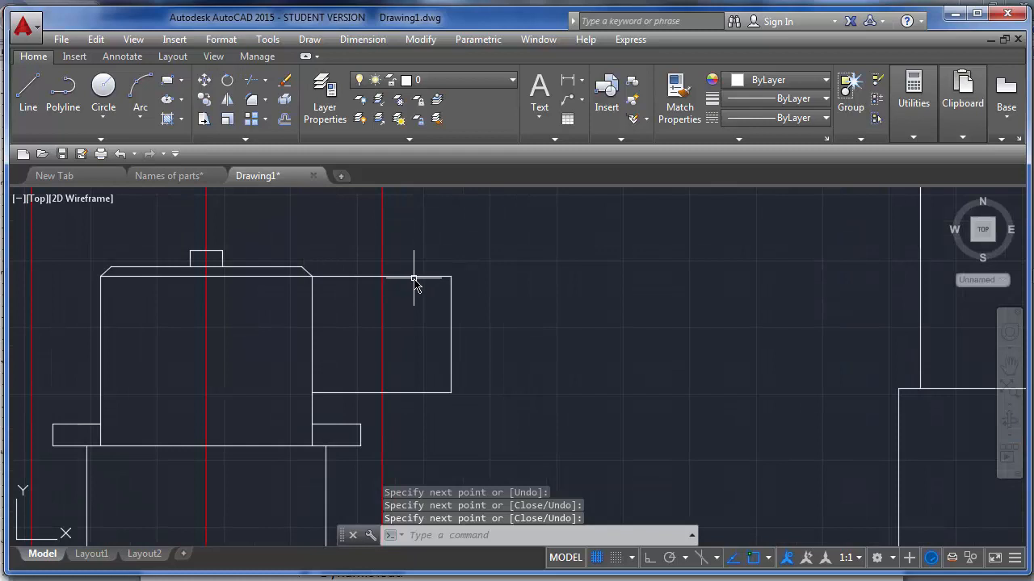
key(Return)
click(408, 277)
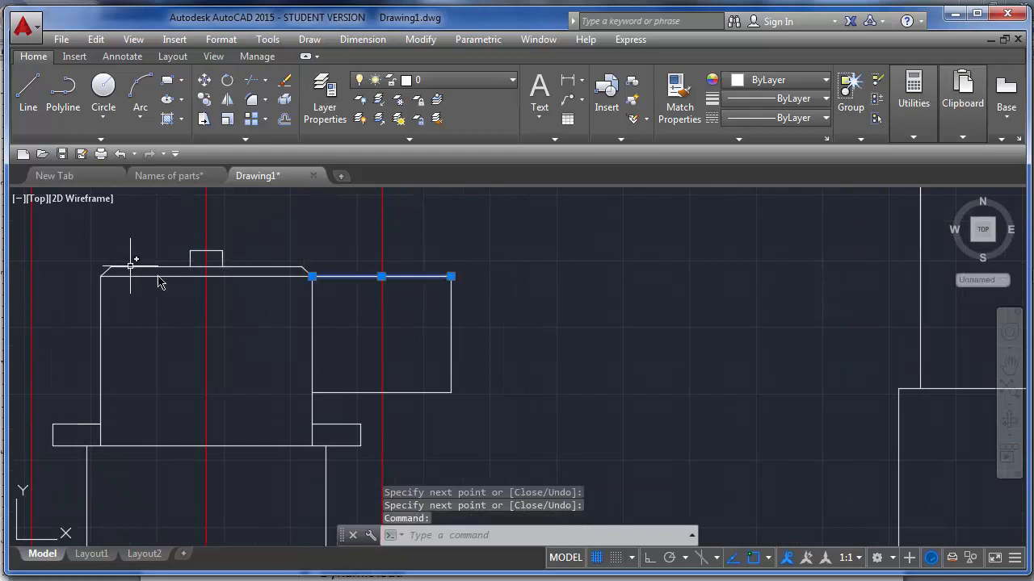
scroll(159, 282, down, 2)
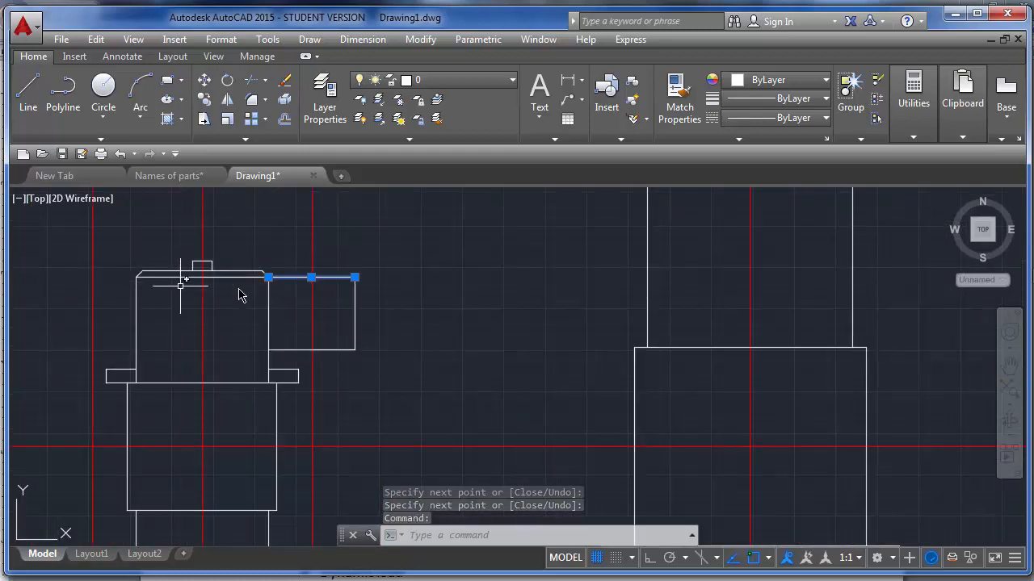
key(Escape)
click(355, 314)
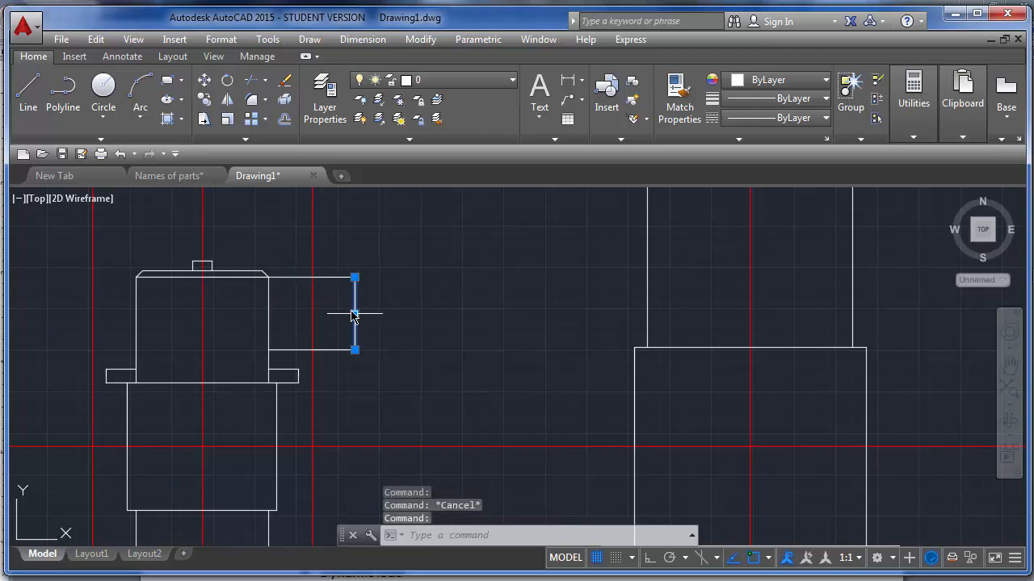
click(376, 368)
click(338, 257)
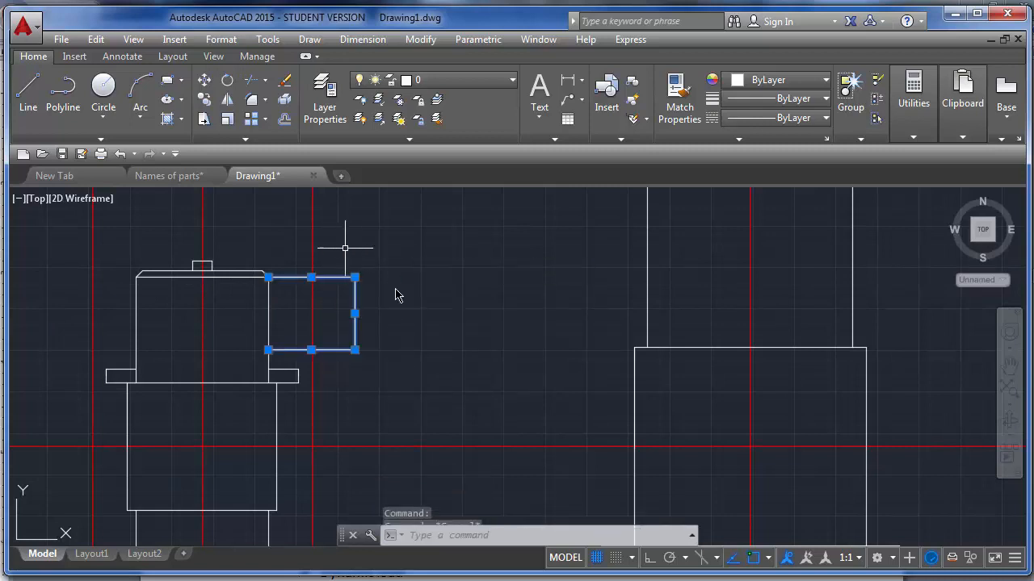
click(228, 100)
click(202, 273)
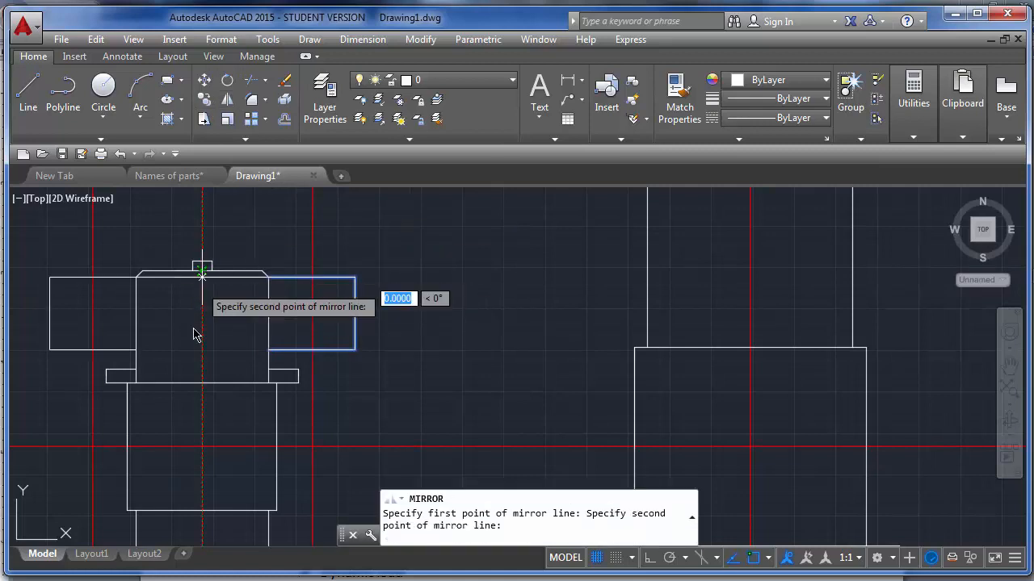
click(193, 331)
key(Escape)
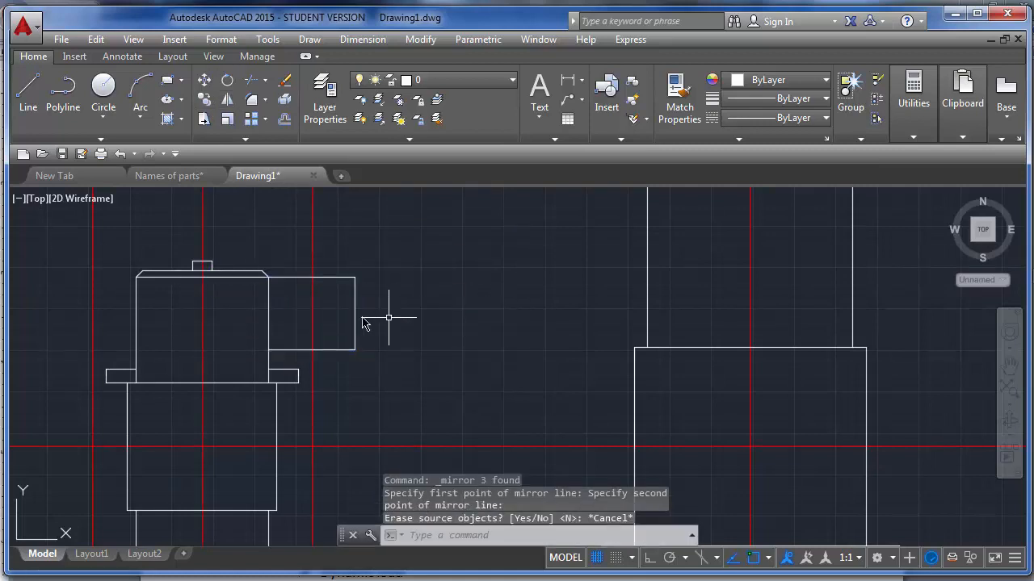
With Ortho on, mirror the small shaft's bearing outline about the shaft's vertical centreline, keeping the source lines.
click(377, 356)
click(339, 240)
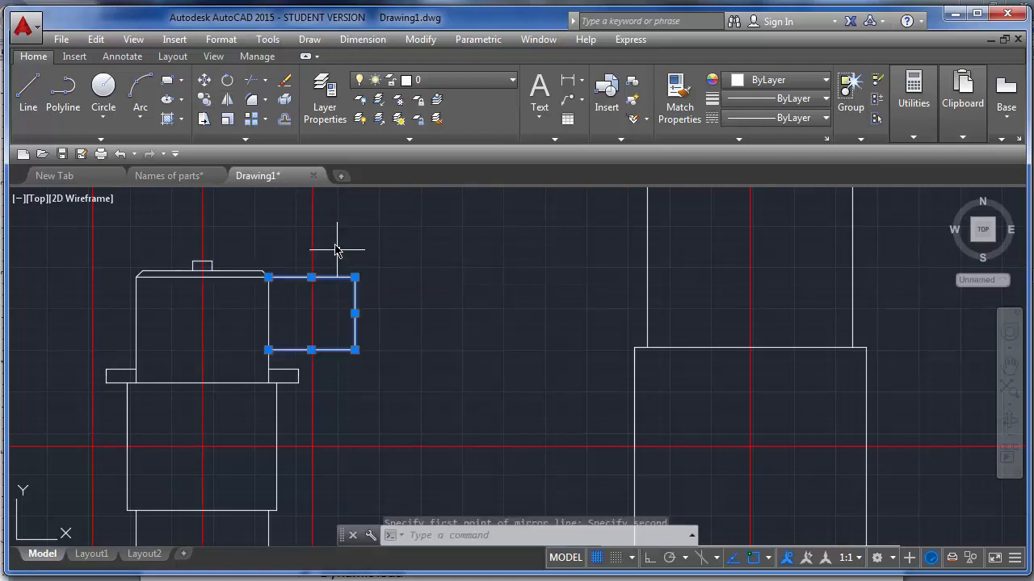
click(230, 101)
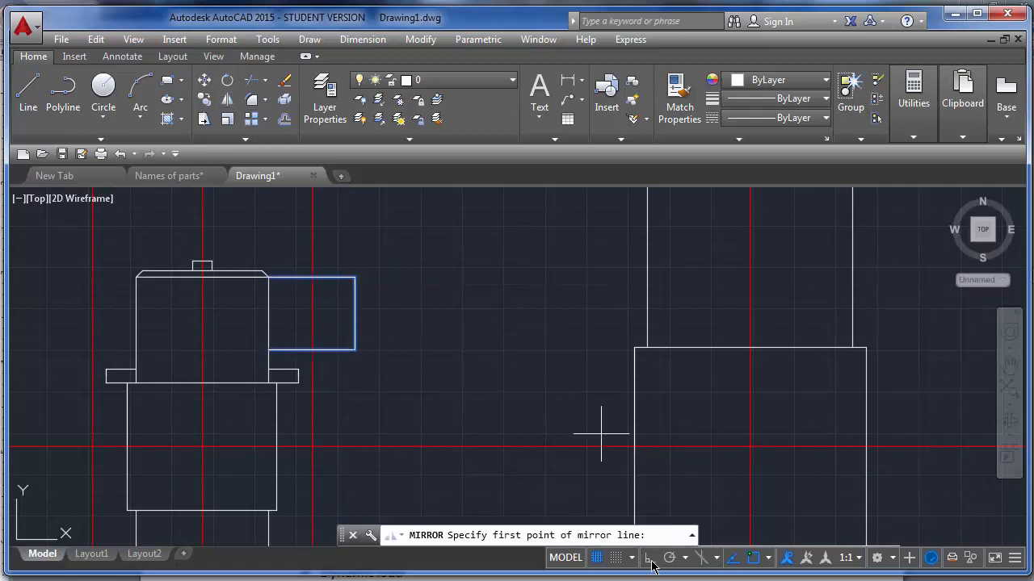
click(650, 558)
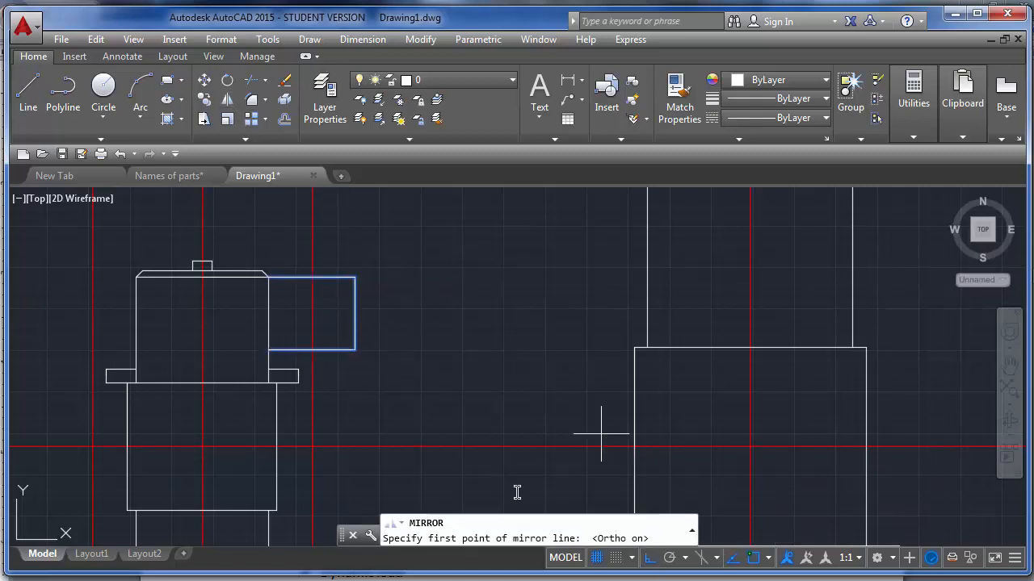
click(202, 277)
click(203, 330)
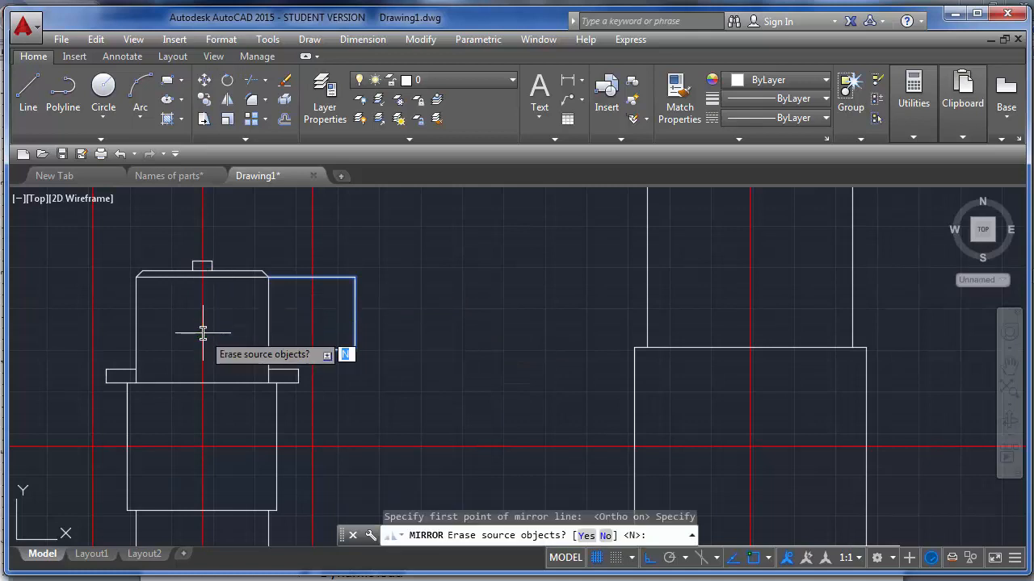
key(Return)
Mirror both bearing outlines of the small shaft about the red horizontal centreline, keeping the source objects.
scroll(376, 318, down, 2)
click(154, 272)
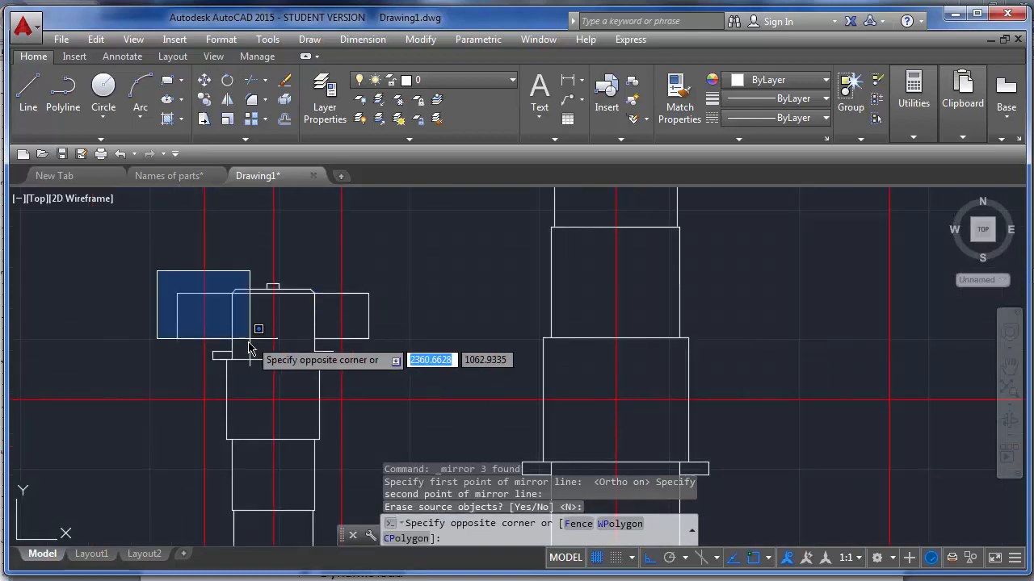
click(246, 346)
click(392, 352)
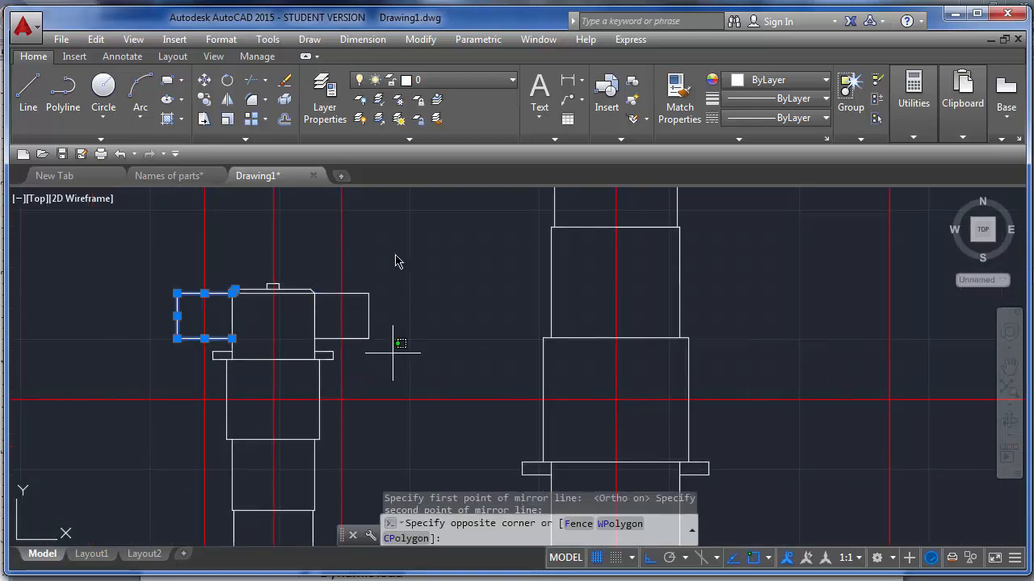
click(353, 223)
scroll(347, 222, down, 3)
scroll(347, 222, up, 3)
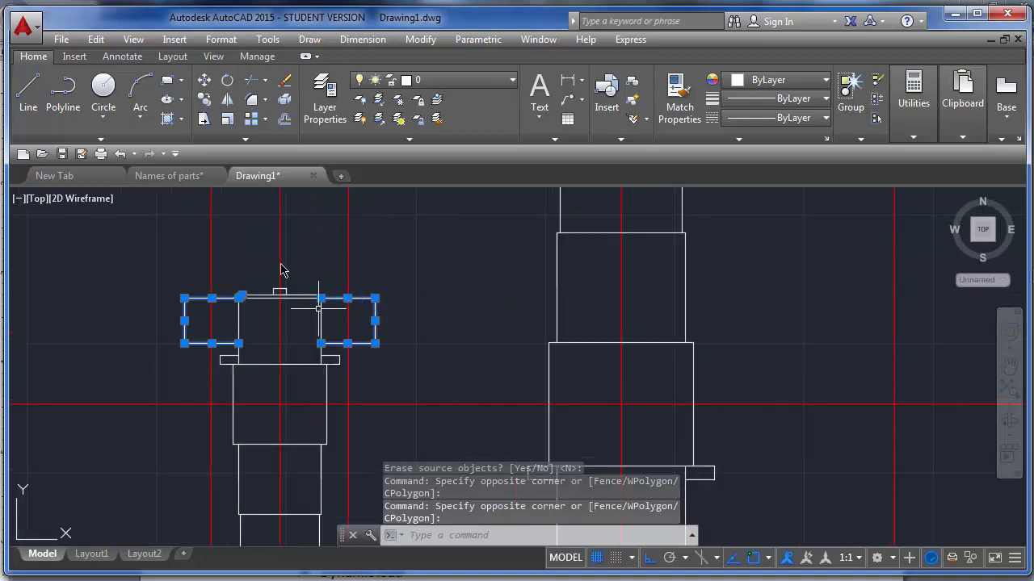
click(227, 99)
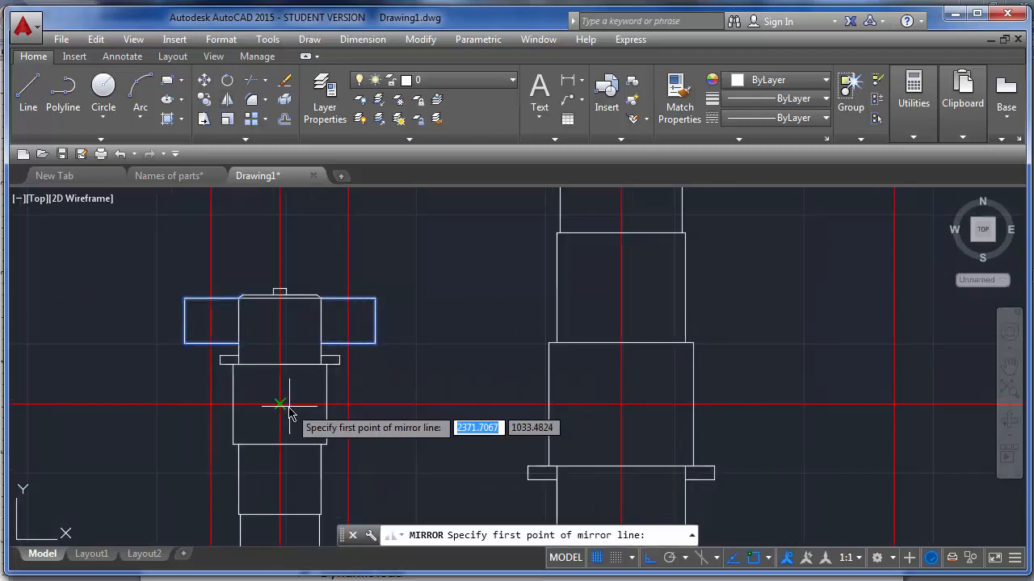
click(279, 404)
key(Return)
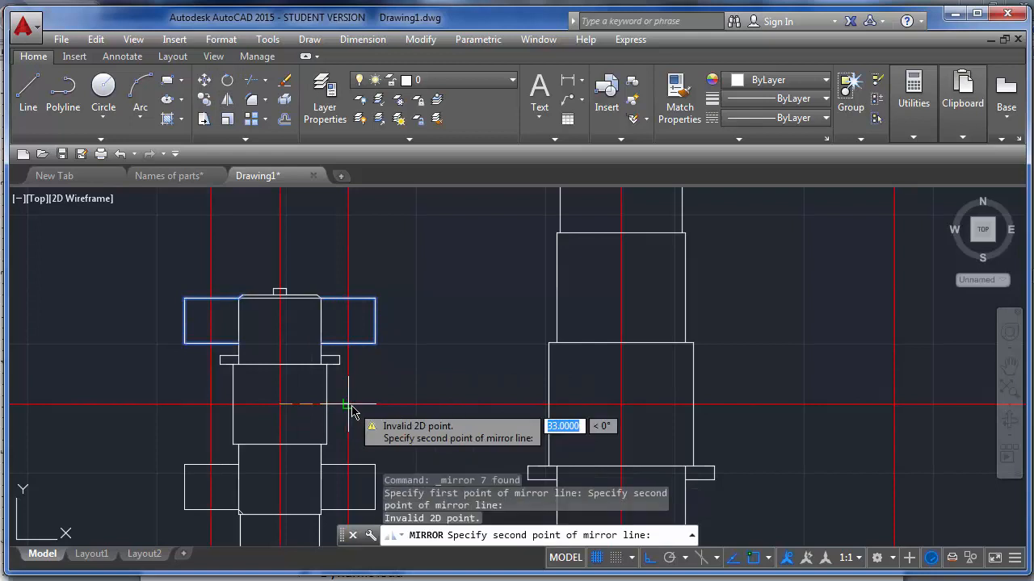
click(458, 408)
key(Return)
scroll(279, 315, down, 1)
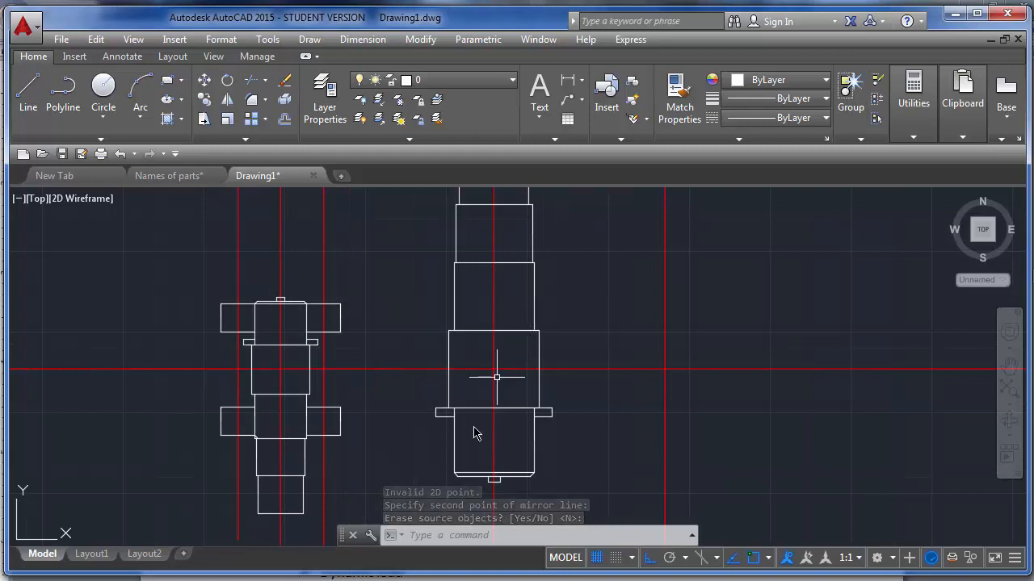
Draw a bearing outline about 41 wide on the left side of the large shaft's section just above its widest section, starting at the side midpoint.
middle_drag(448, 403, 441, 413)
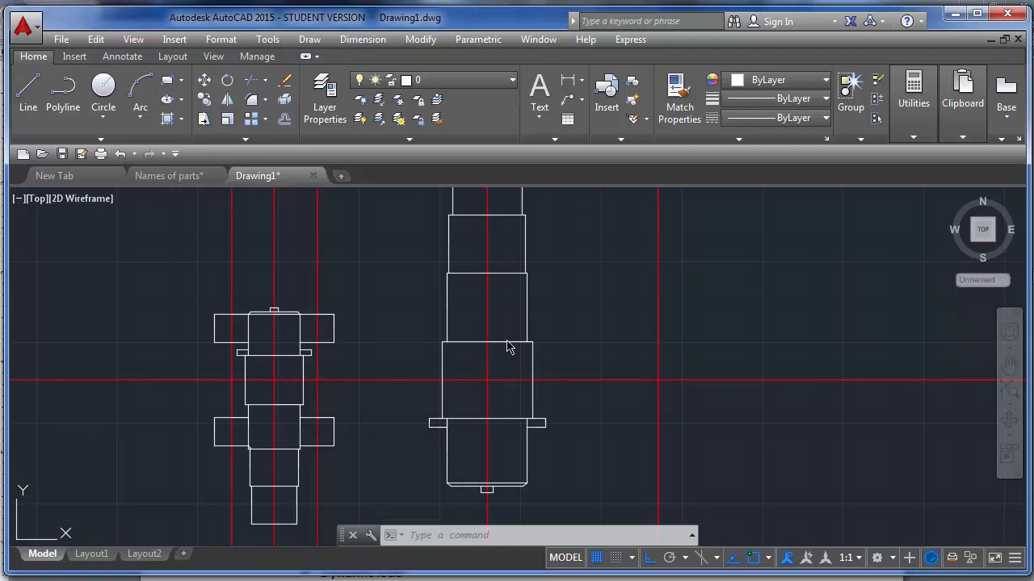
key(l)
key(Return)
click(446, 307)
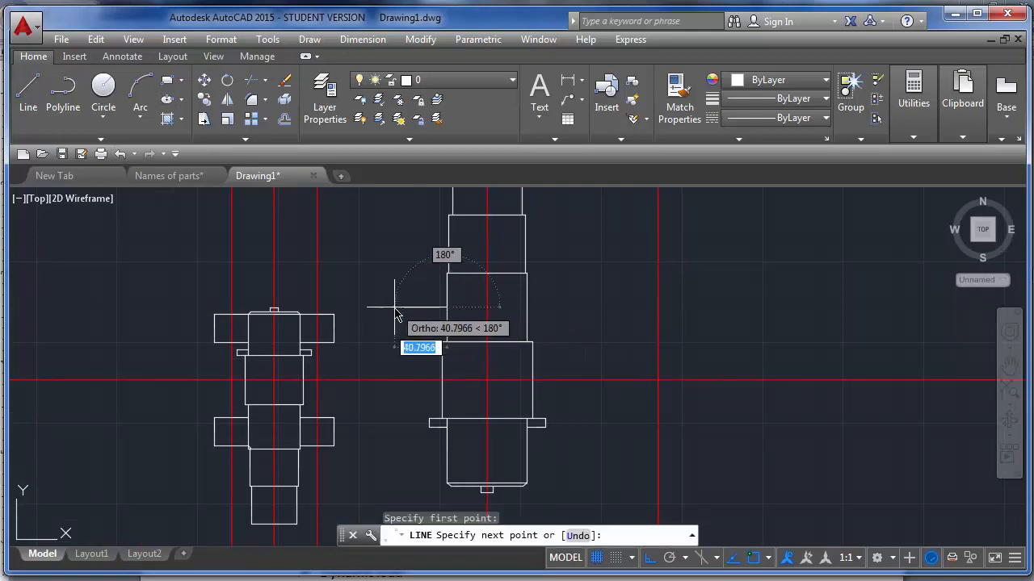
click(395, 309)
click(394, 333)
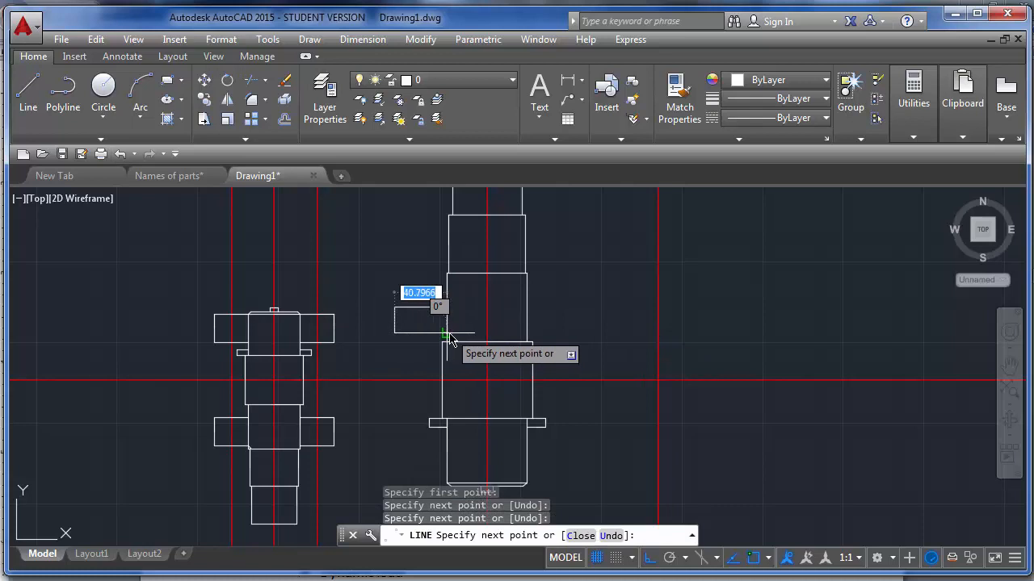
click(447, 333)
key(Return)
Draw the opposite bearing outline on the right side of the same large-shaft section, starting at the side midpoint.
key(Return)
click(527, 307)
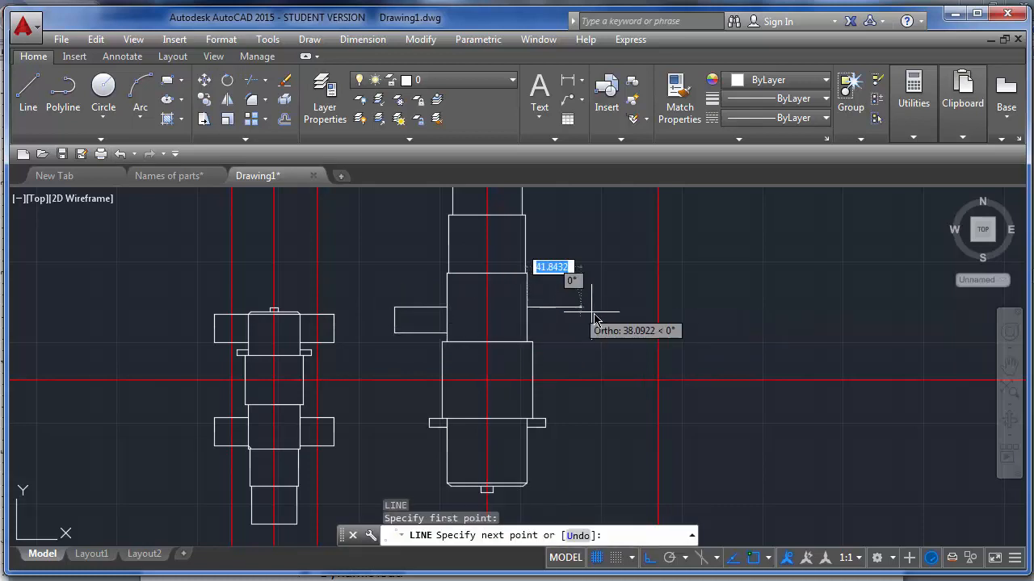
click(593, 315)
click(594, 330)
click(528, 329)
key(Return)
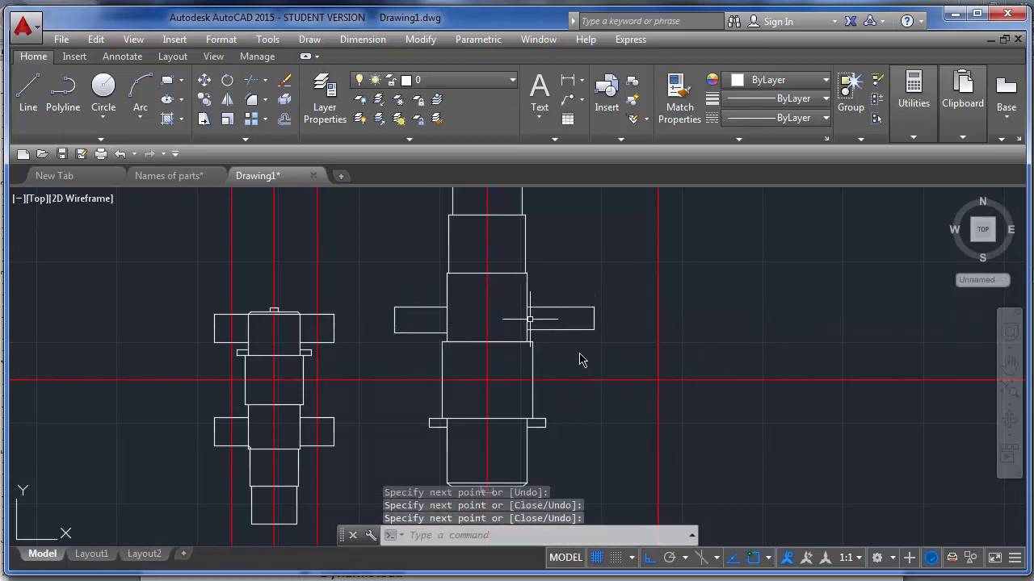
Draw a bearing outline on the right side of the large shaft's lowest section, starting at its bottom corner.
key(Return)
click(527, 484)
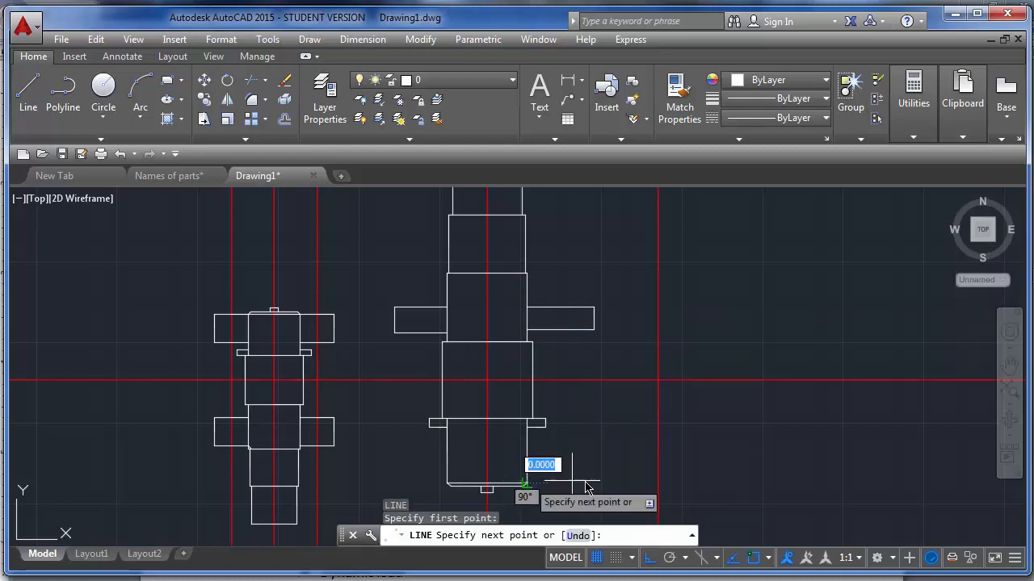
click(587, 445)
click(527, 445)
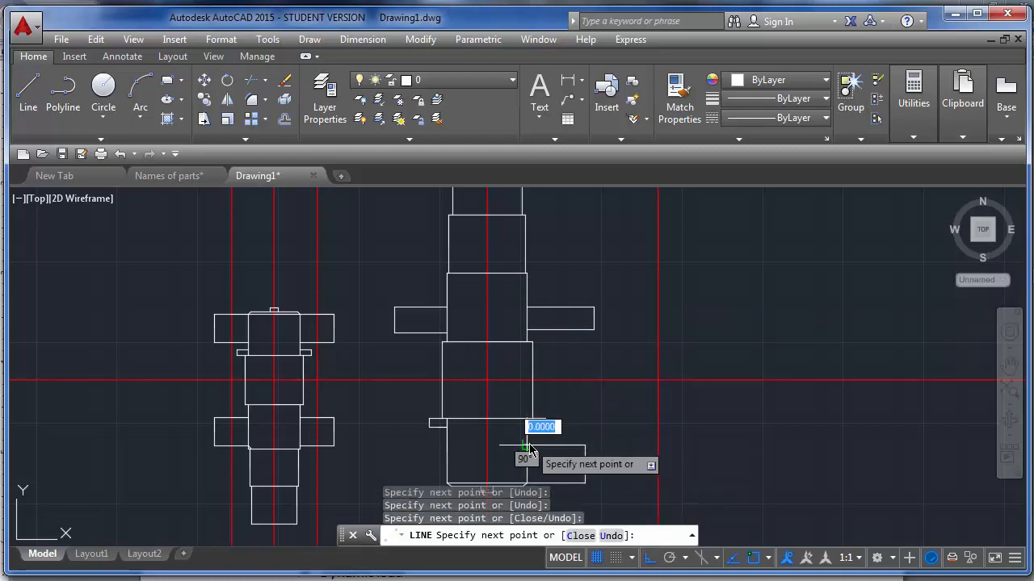
key(Return)
Draw a matching bearing outline about 46 wide on the left side of the large shaft's lowest section, starting at its bottom corner.
key(Return)
click(447, 483)
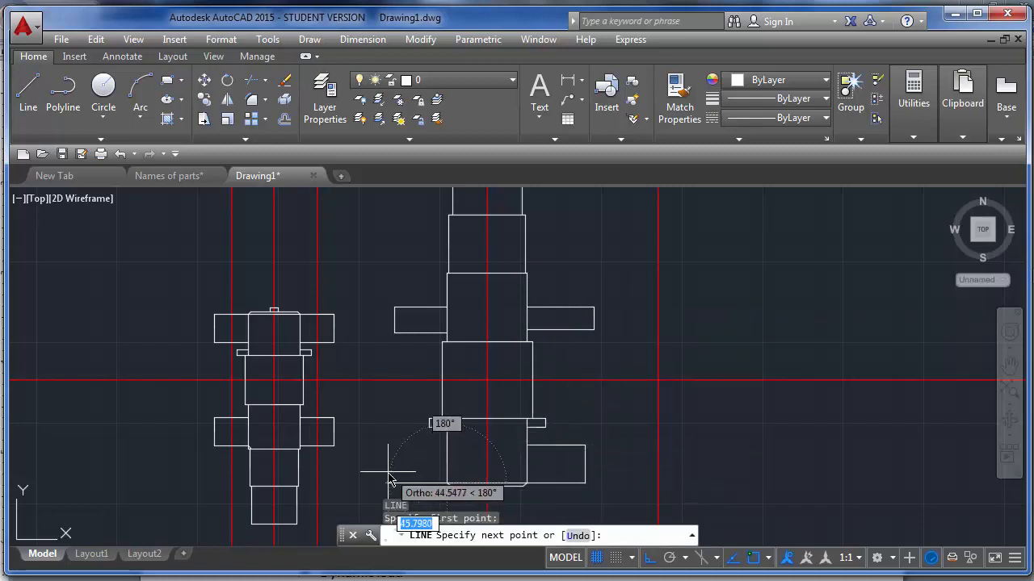
click(387, 483)
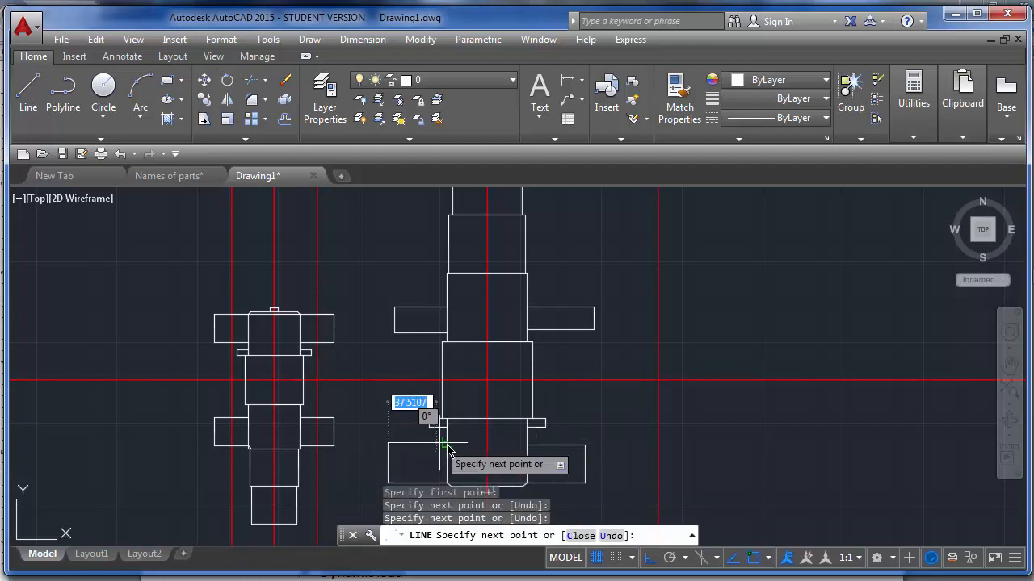
click(388, 445)
click(448, 445)
key(Return)
scroll(505, 291, down, 2)
scroll(492, 353, up, 4)
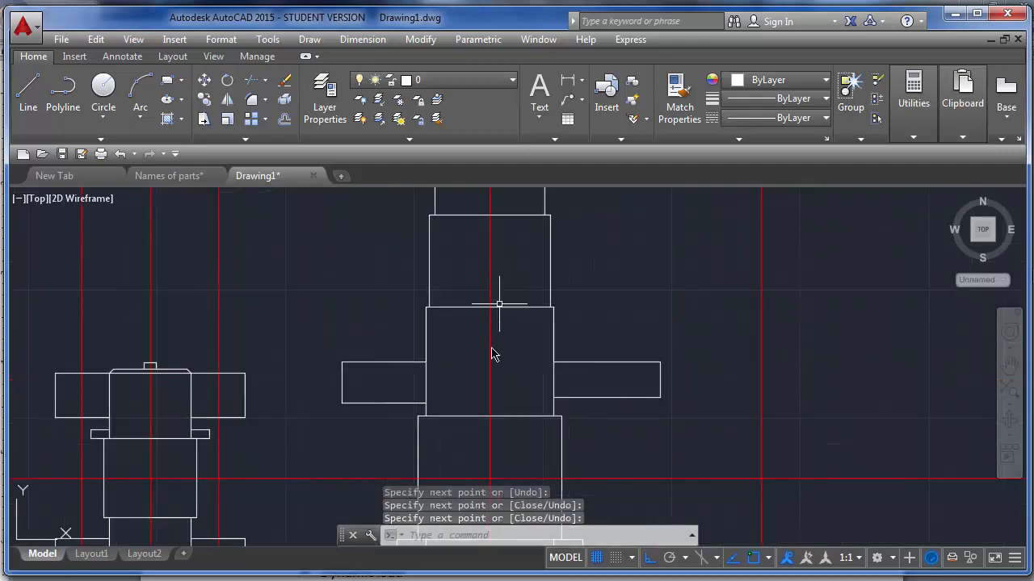
scroll(459, 269, down, 4)
scroll(509, 280, up, 4)
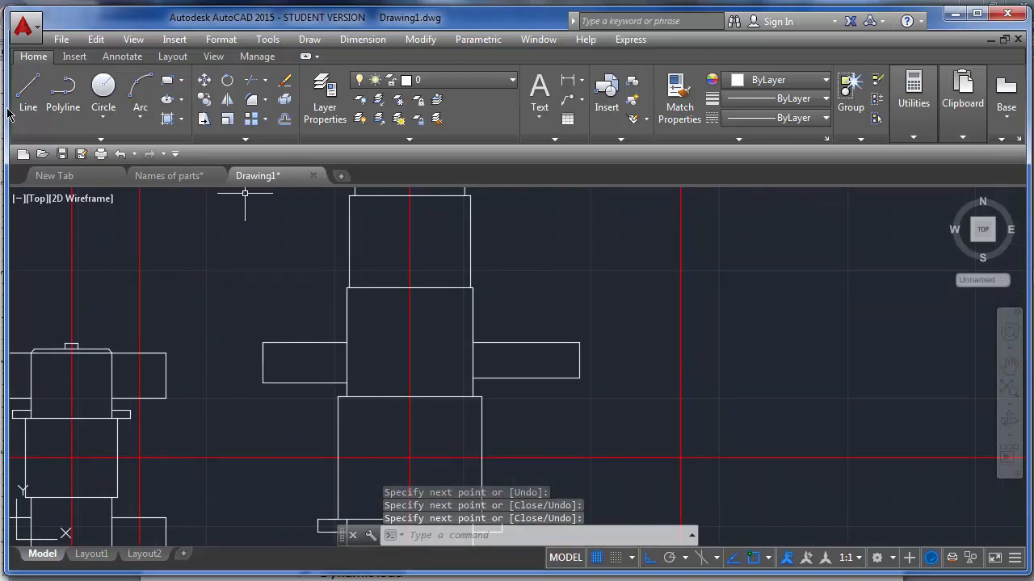
Draw a circle inside each upper bearing outline of the large shaft, radius about 4.5 in the right one and 7 in the left.
click(104, 88)
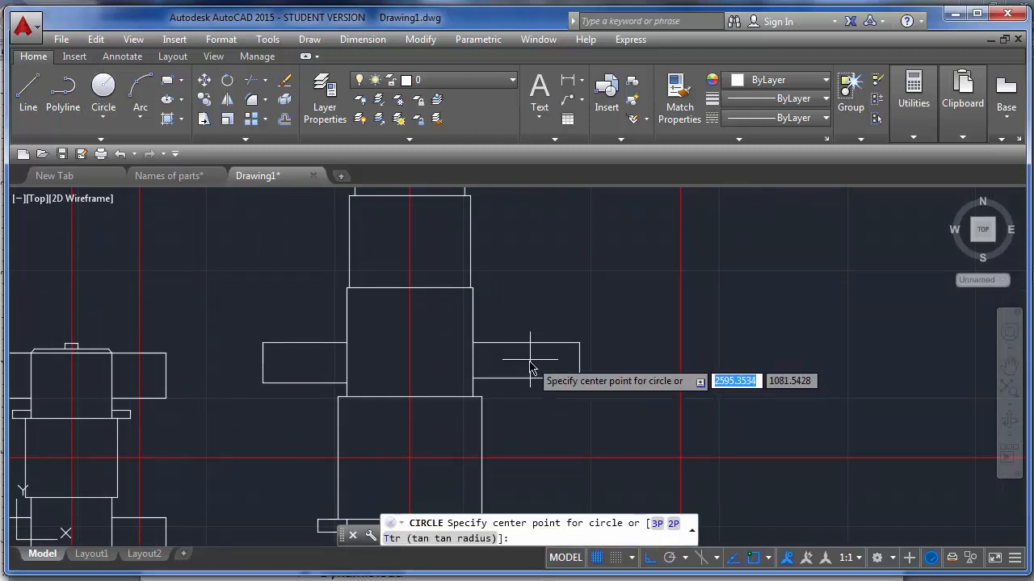
scroll(531, 369, up, 4)
click(517, 353)
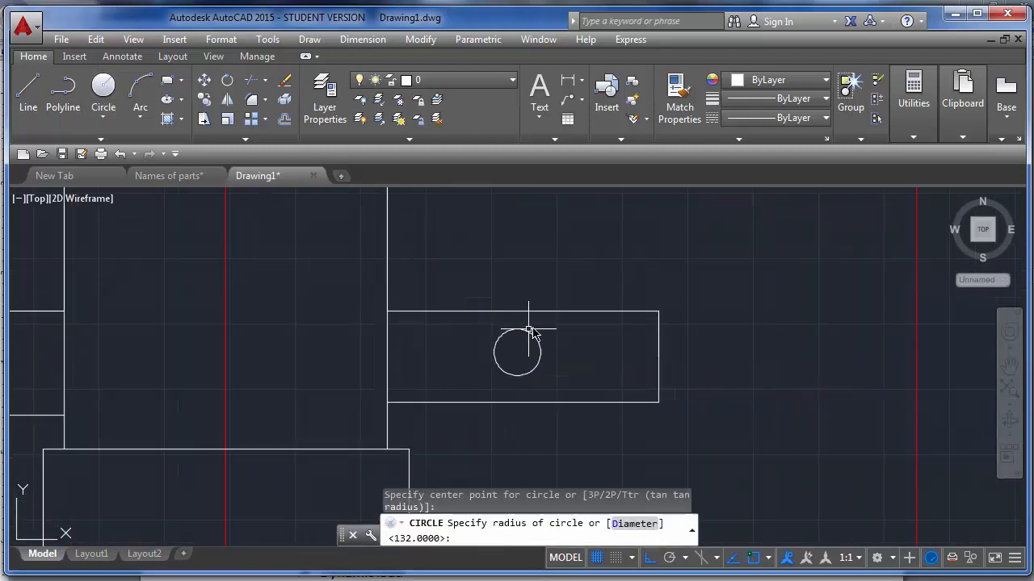
click(530, 330)
scroll(665, 307, down, 5)
key(Return)
scroll(330, 332, up, 5)
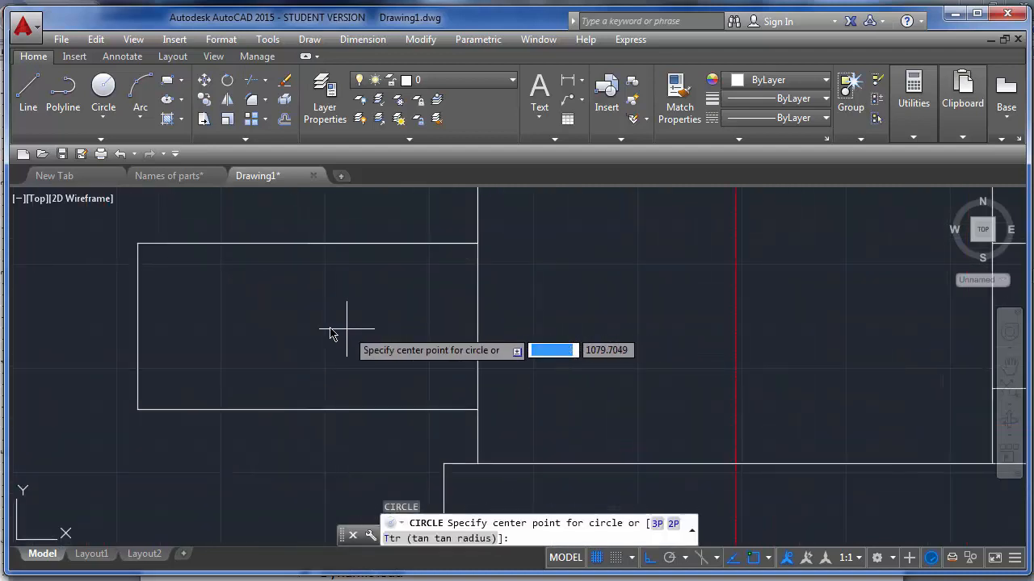
click(319, 327)
click(360, 285)
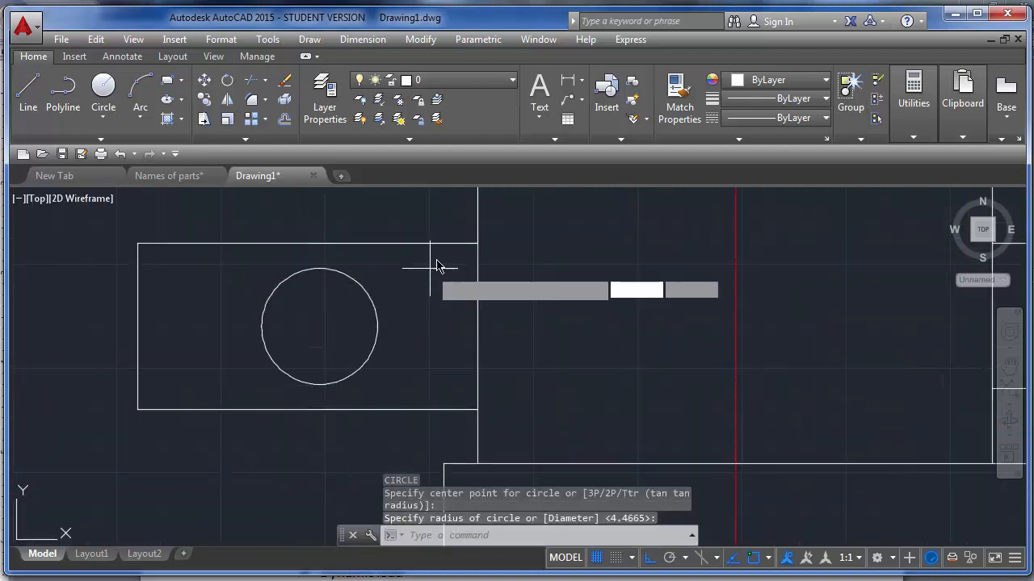
Draw a circle inside each lower bearing outline of the large shaft, radius about 8.5 in the right one and 9.5 in the left.
key(Return)
scroll(428, 250, down, 5)
scroll(492, 347, up, 5)
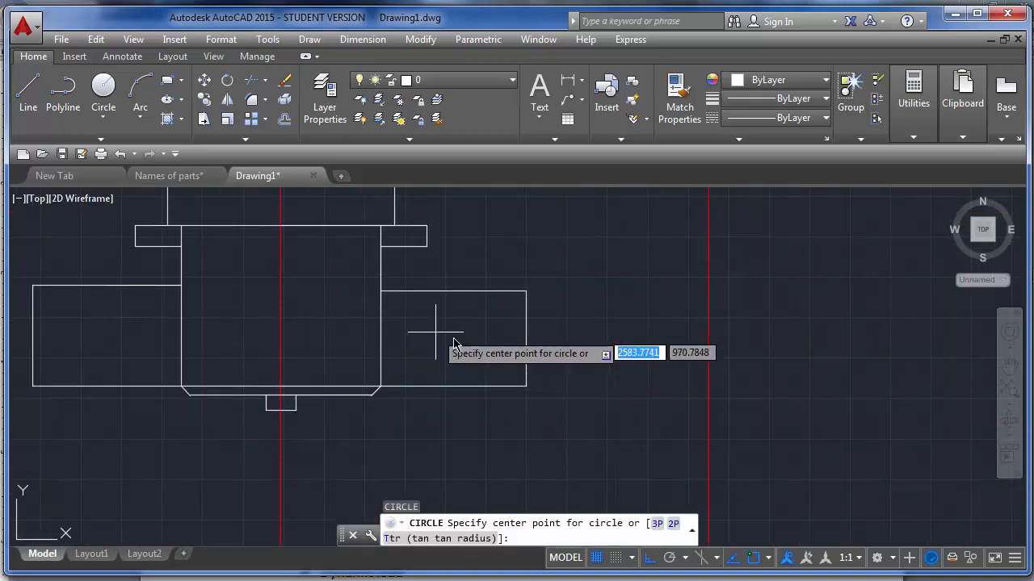
click(455, 337)
click(456, 310)
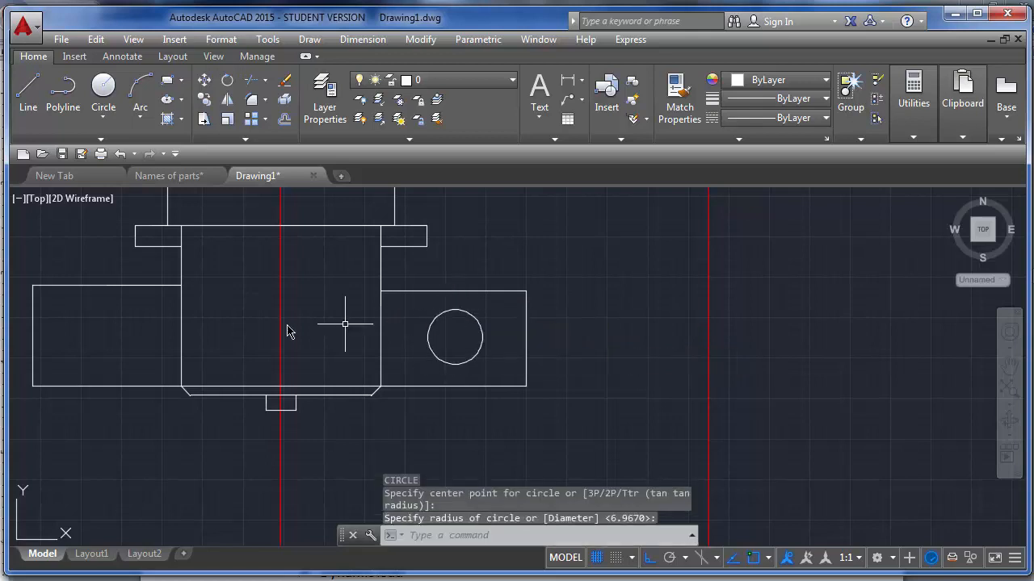
click(109, 331)
click(105, 305)
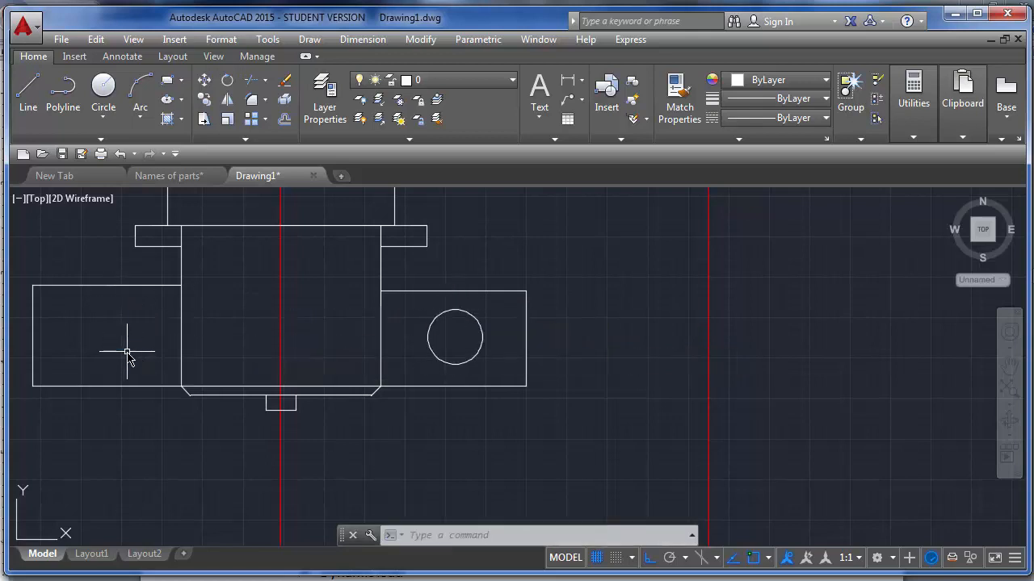
key(Return)
click(100, 335)
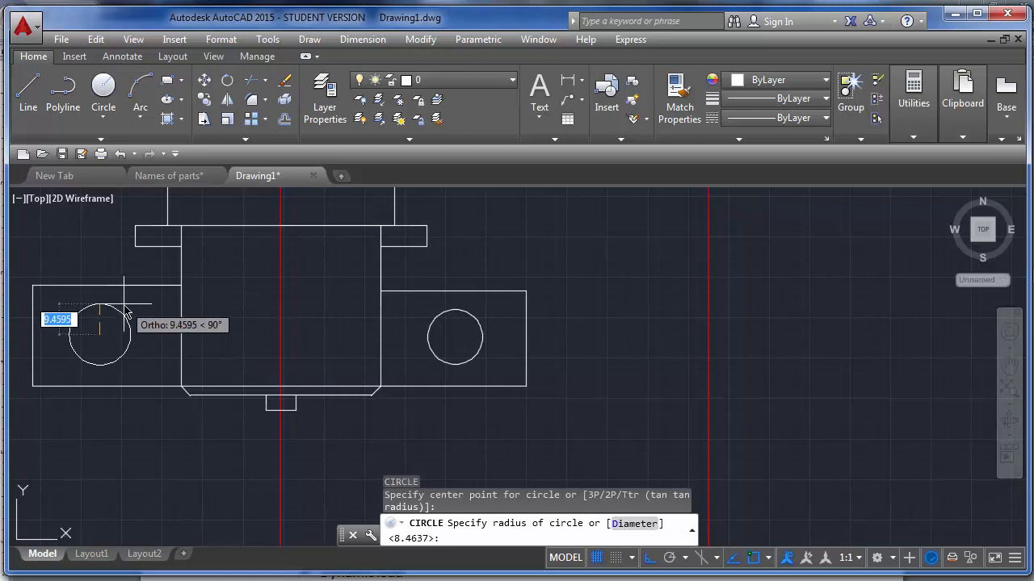
click(100, 304)
Draw a circle inside each lower bearing outline of the small shaft, radius about 7.2 in the right one and 7.1 in the left.
key(Return)
scroll(686, 411, down, 3)
scroll(517, 396, up, 6)
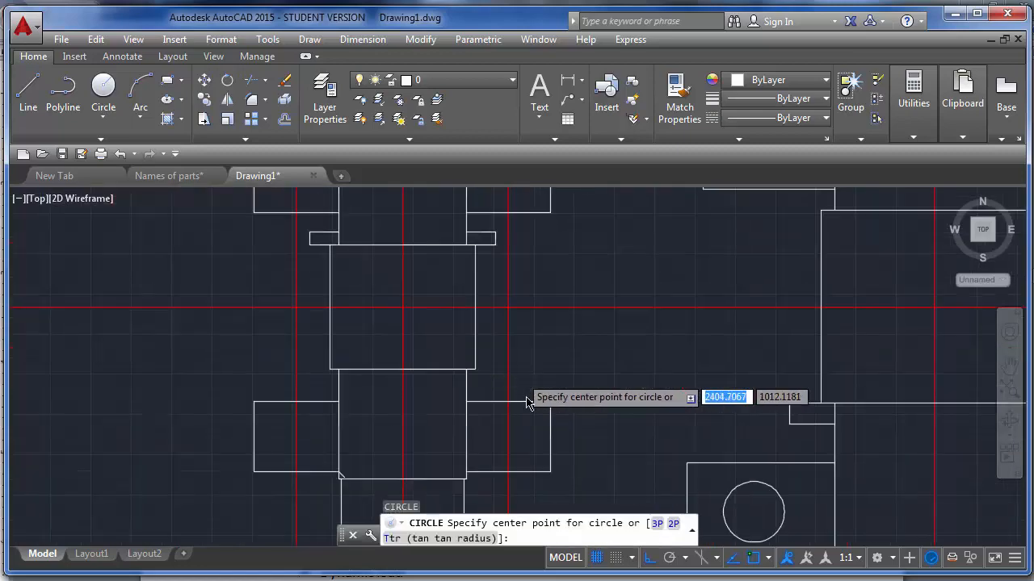
scroll(502, 403, down, 2)
scroll(489, 400, up, 2)
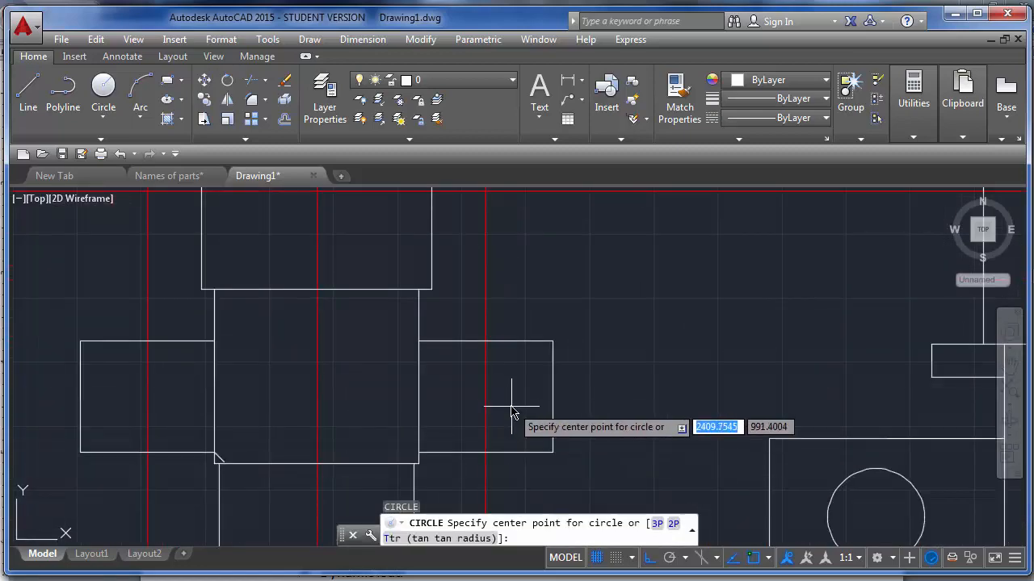
click(500, 403)
click(525, 376)
key(Return)
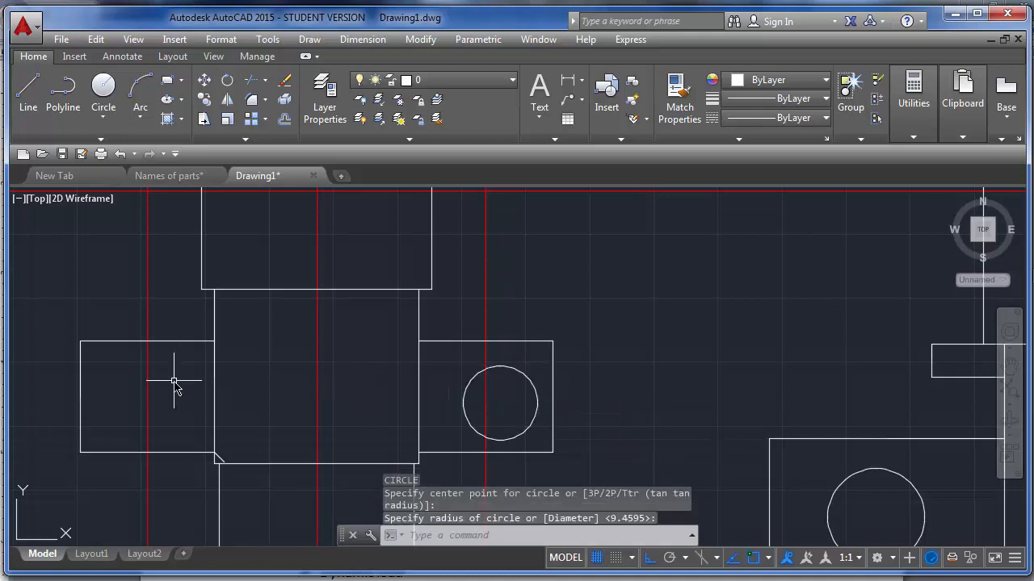
click(167, 391)
click(164, 357)
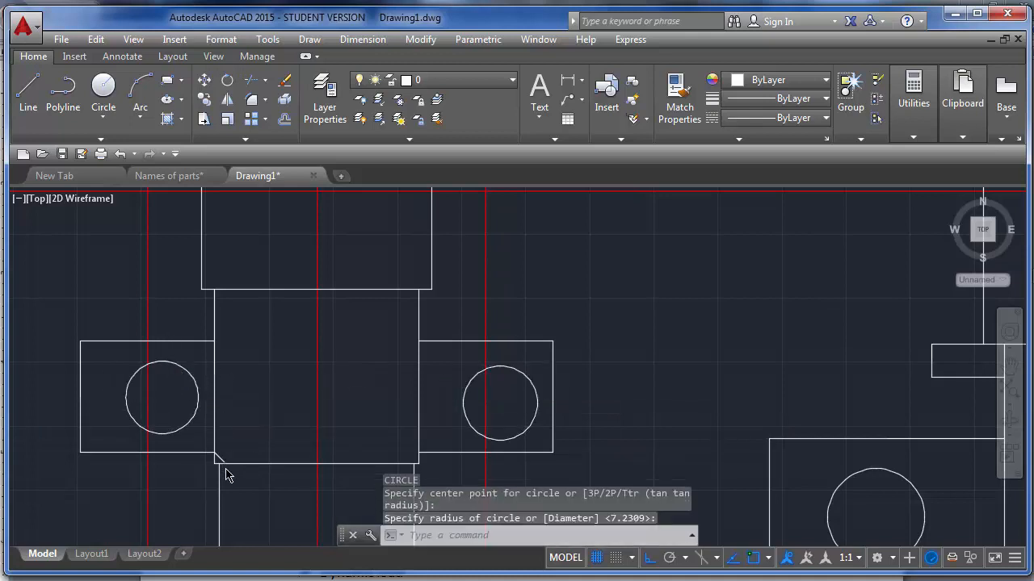
Draw a circle inside each upper bearing outline of the small shaft, radius about 7.6 in the right one and 6.4 in the left.
scroll(226, 465, down, 3)
scroll(307, 356, up, 5)
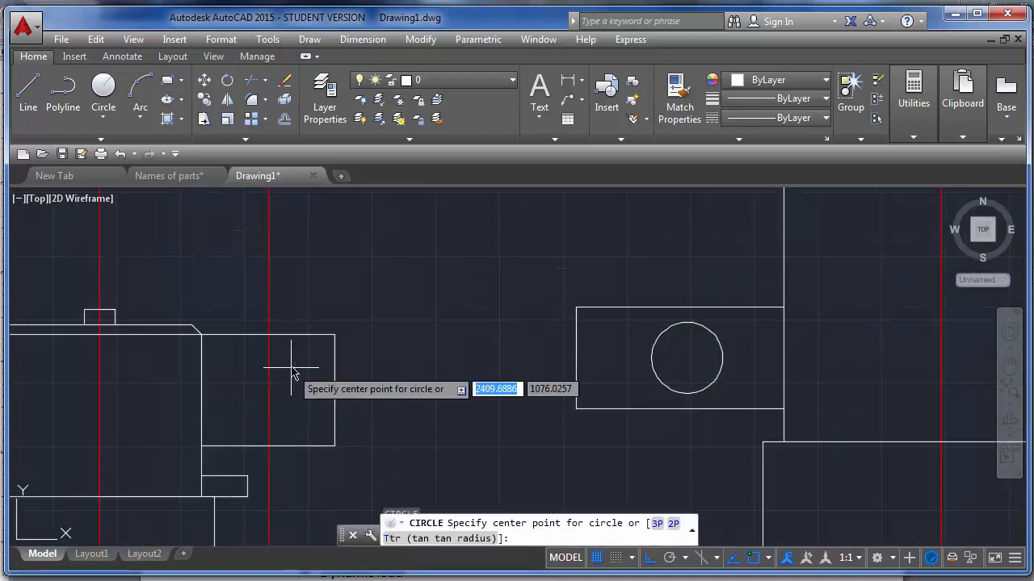
key(Return)
click(252, 390)
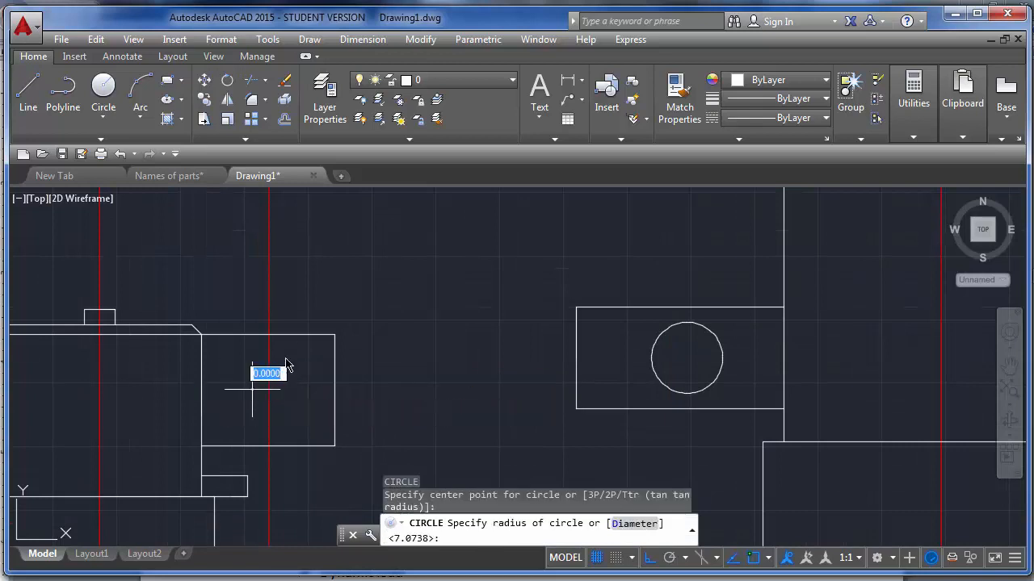
click(292, 386)
key(Return)
scroll(277, 369, down, 3)
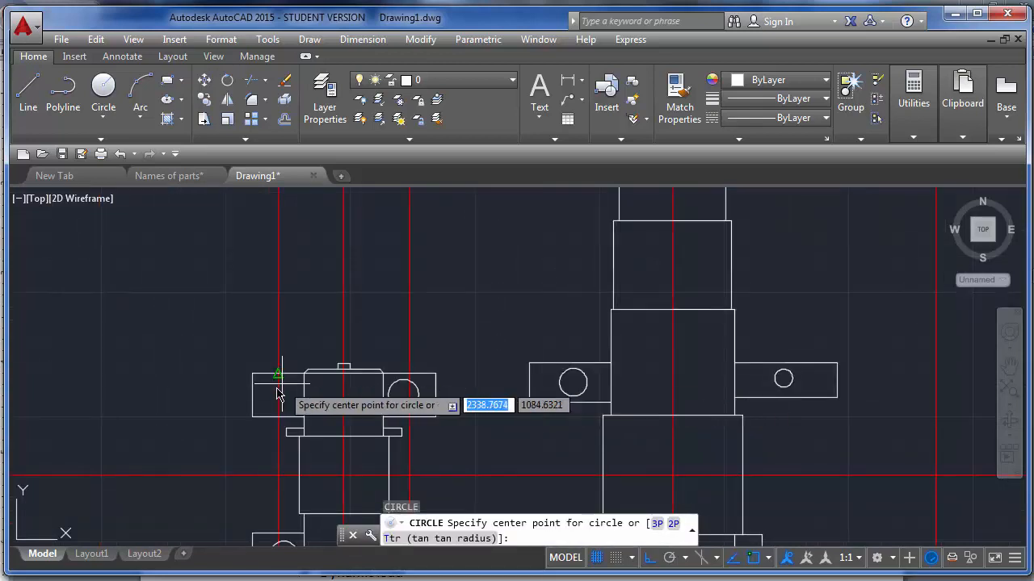
scroll(282, 407, up, 3)
click(281, 403)
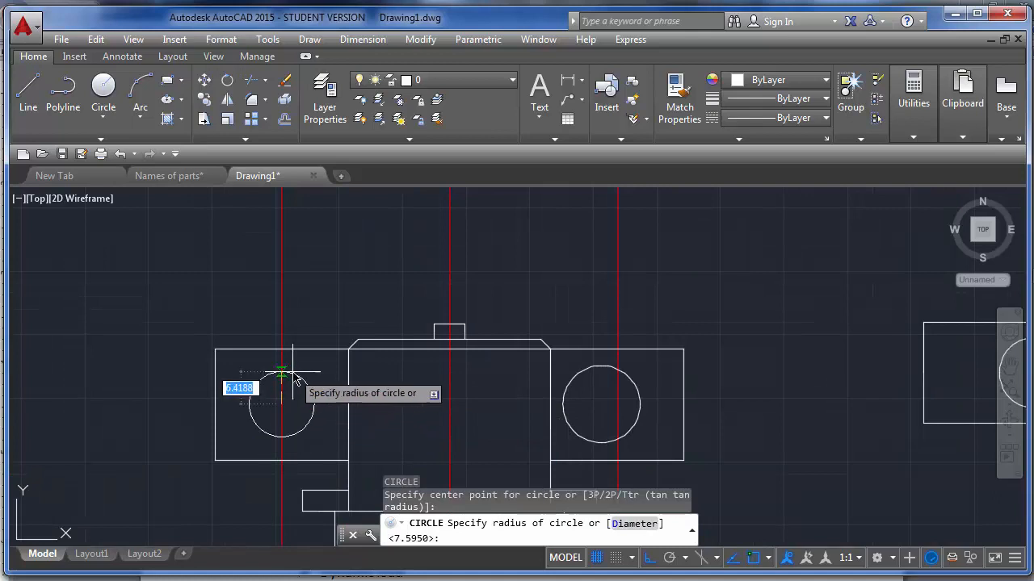
click(292, 372)
Draw two crossing diagonals between opposite corners of the small shaft's upper-left bearing outline.
click(28, 87)
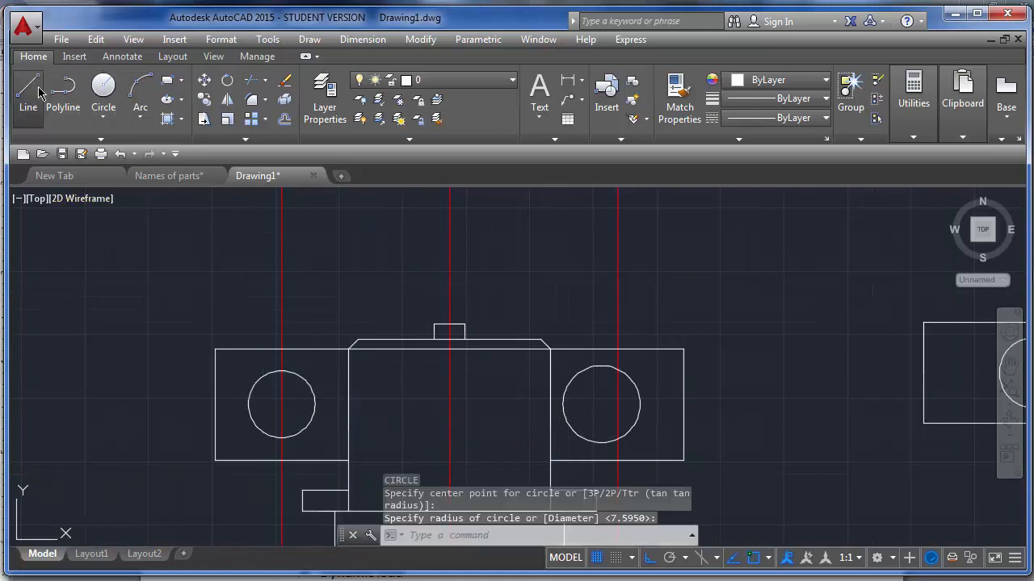
click(215, 349)
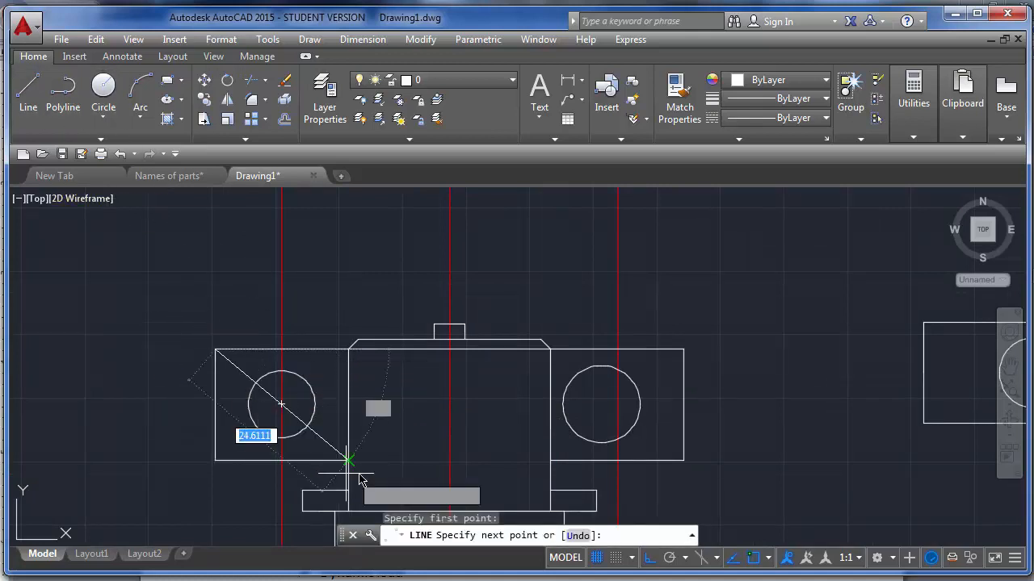
click(348, 460)
key(Return)
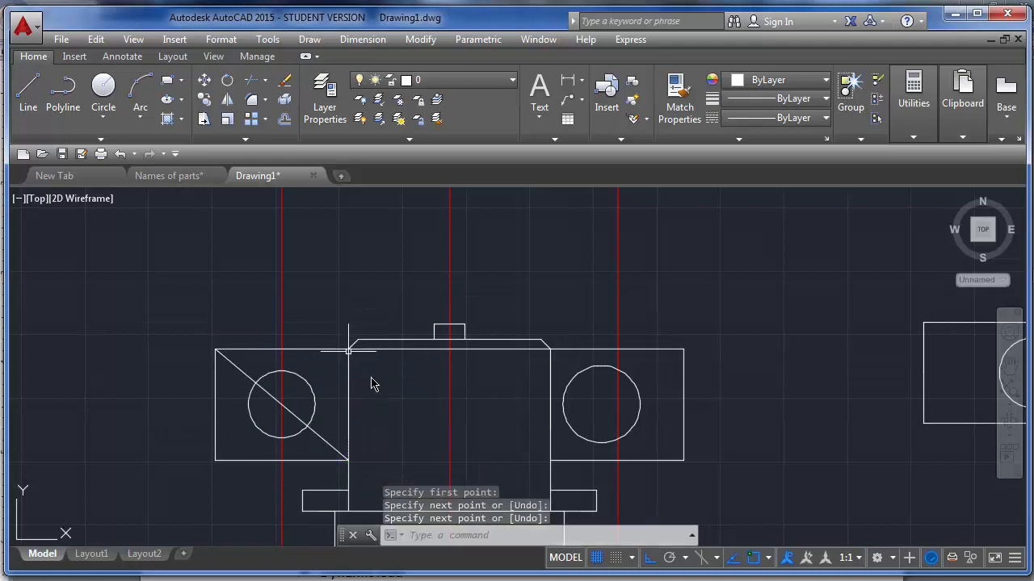
key(Return)
click(348, 350)
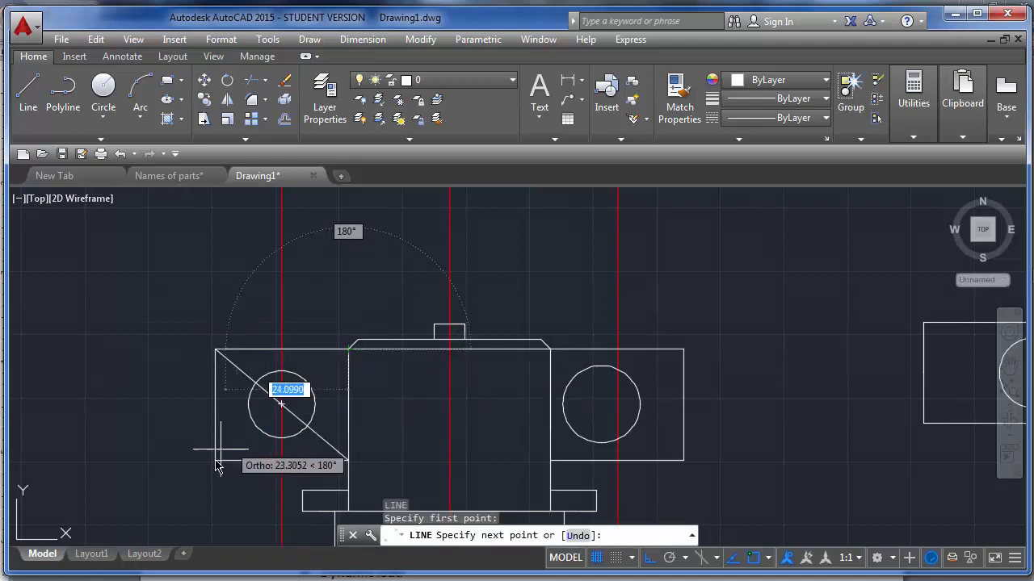
click(215, 461)
key(Return)
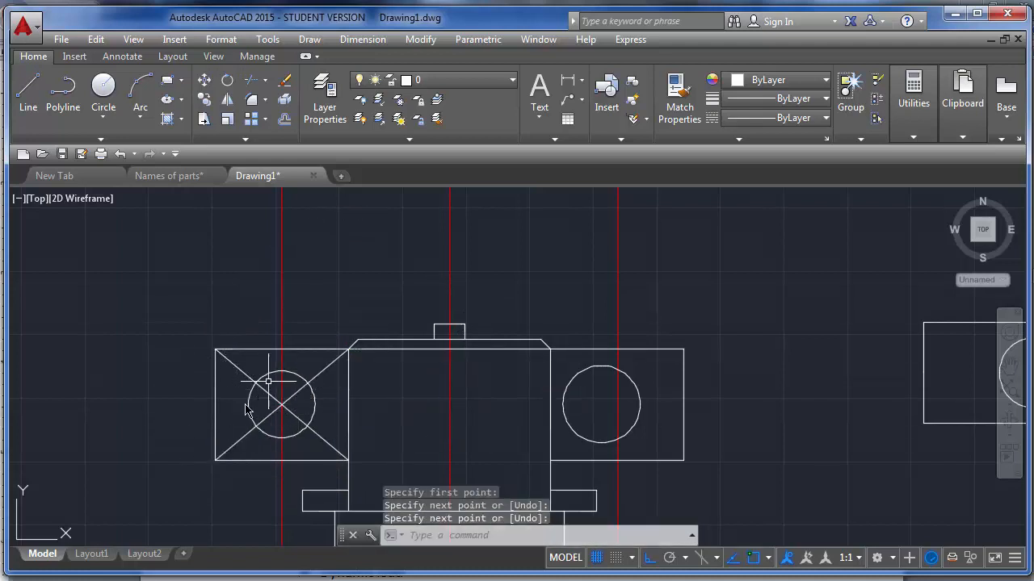
Erase both diagonals from the small shaft's upper-left bearing outline.
click(249, 449)
click(243, 430)
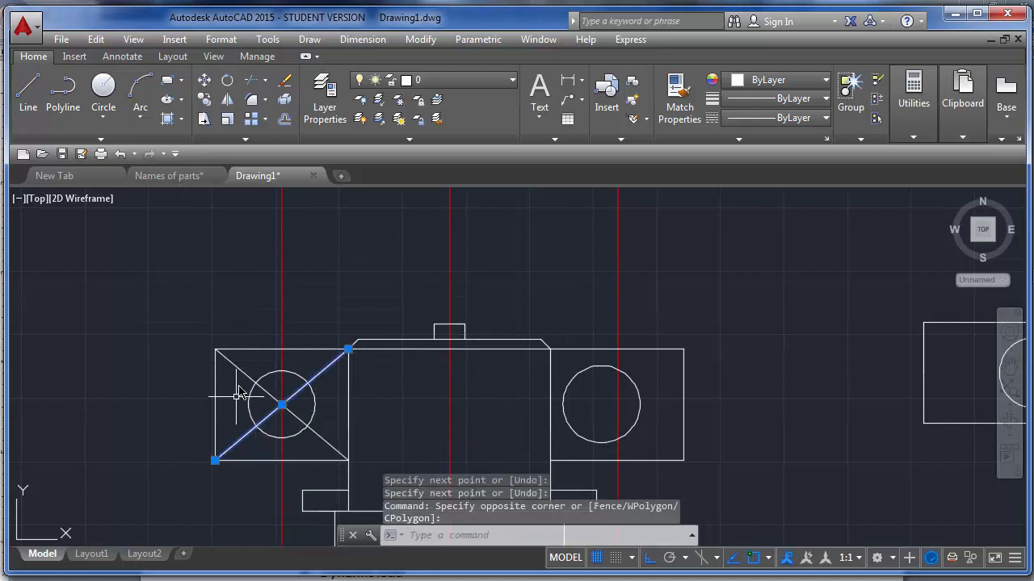
click(227, 358)
click(239, 363)
key(Delete)
scroll(239, 364, down, 6)
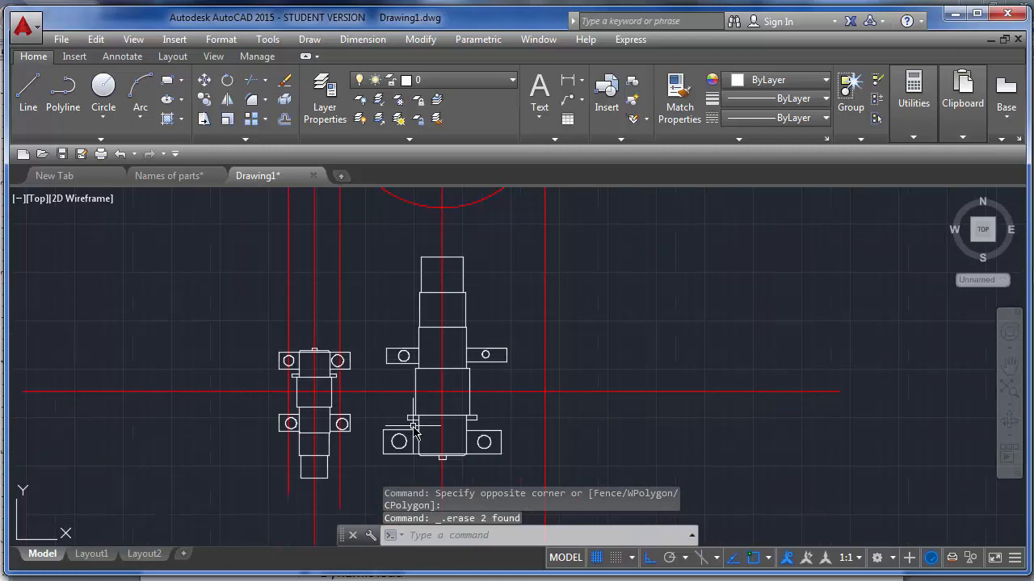
scroll(413, 431, up, 2)
scroll(334, 356, up, 6)
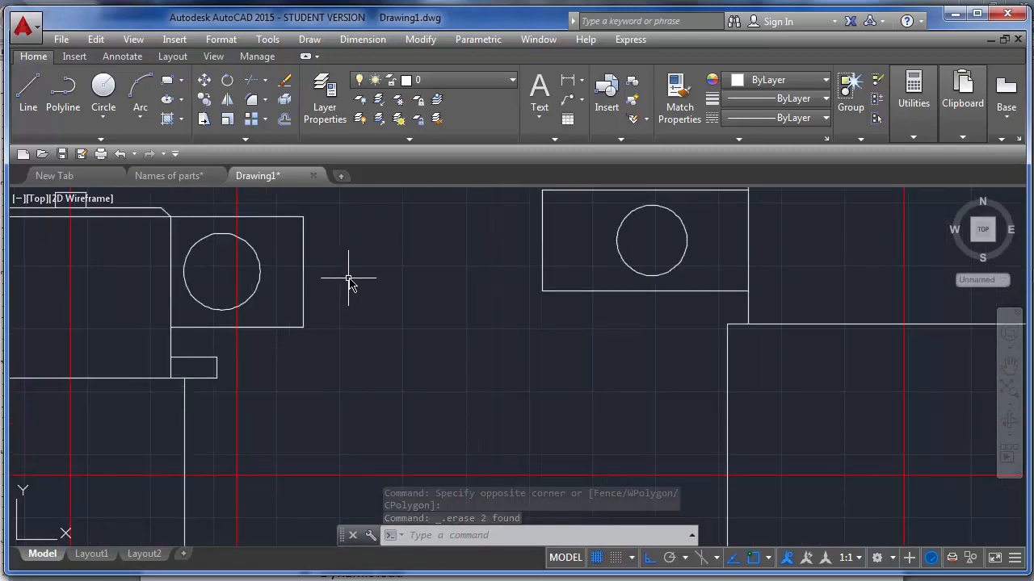
scroll(356, 274, down, 6)
scroll(306, 285, up, 4)
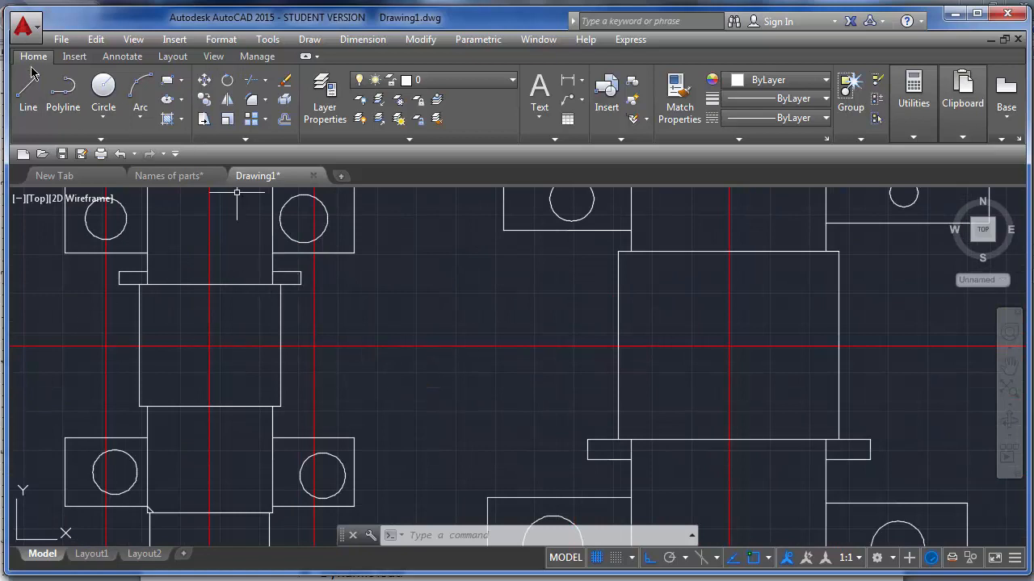
scroll(335, 337, up, 2)
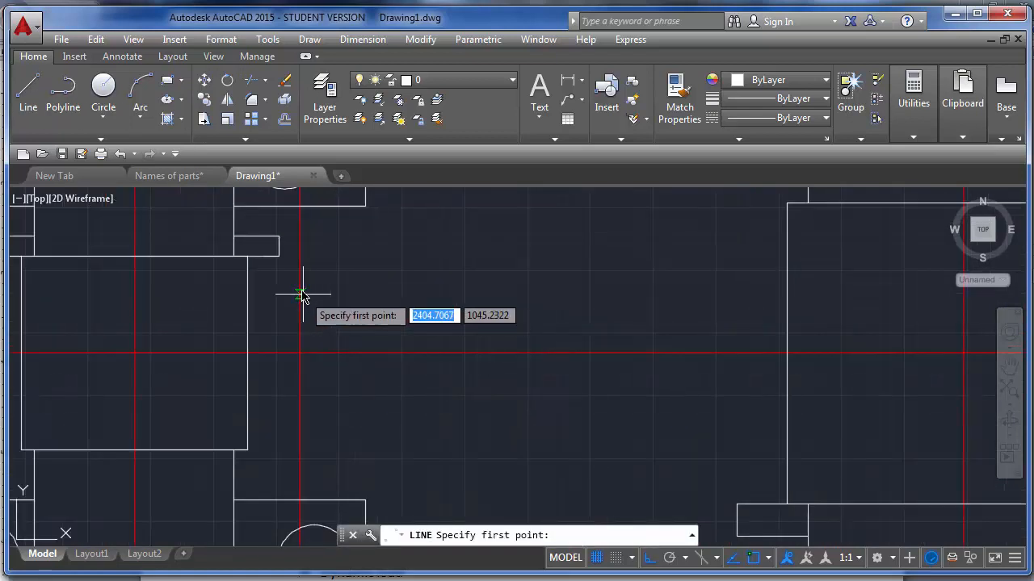
click(259, 288)
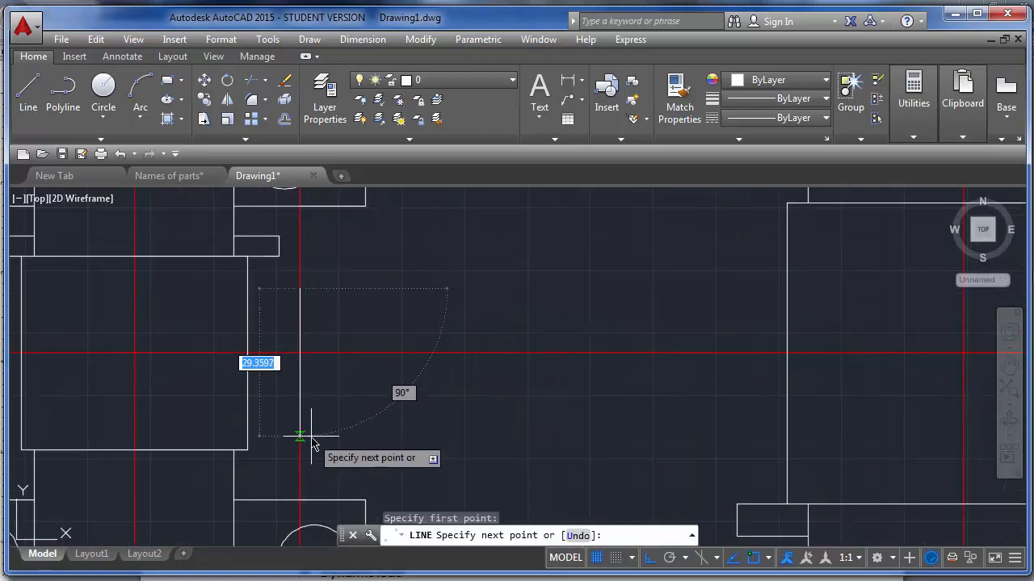
key(Escape)
Switch to the Atashi-calculation Word document and look up the gear widths b and b1 in the diameter calculation.
mouse_move(112, 217)
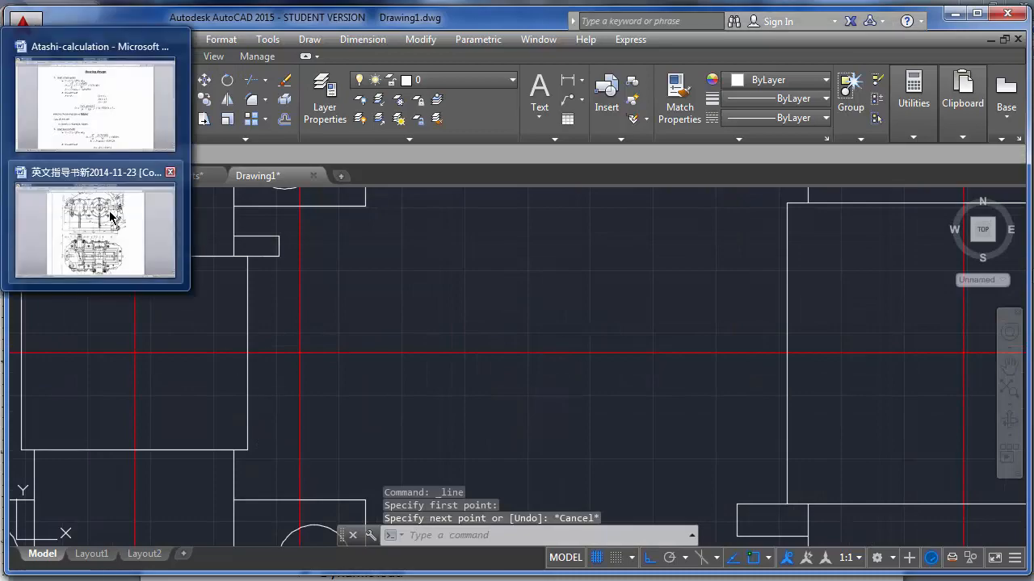
click(95, 105)
scroll(550, 248, down, 6)
scroll(623, 237, up, 15)
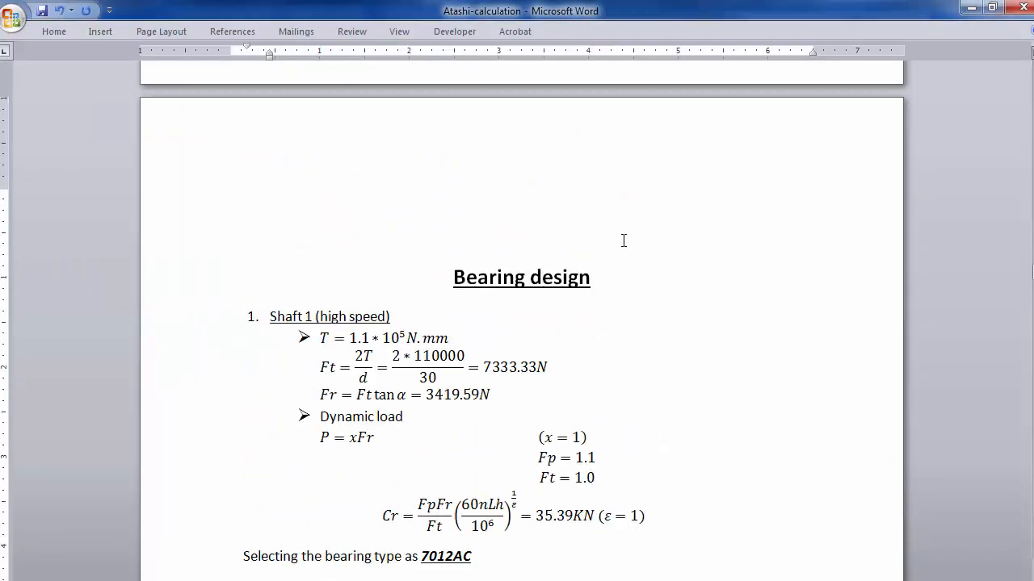
click(337, 286)
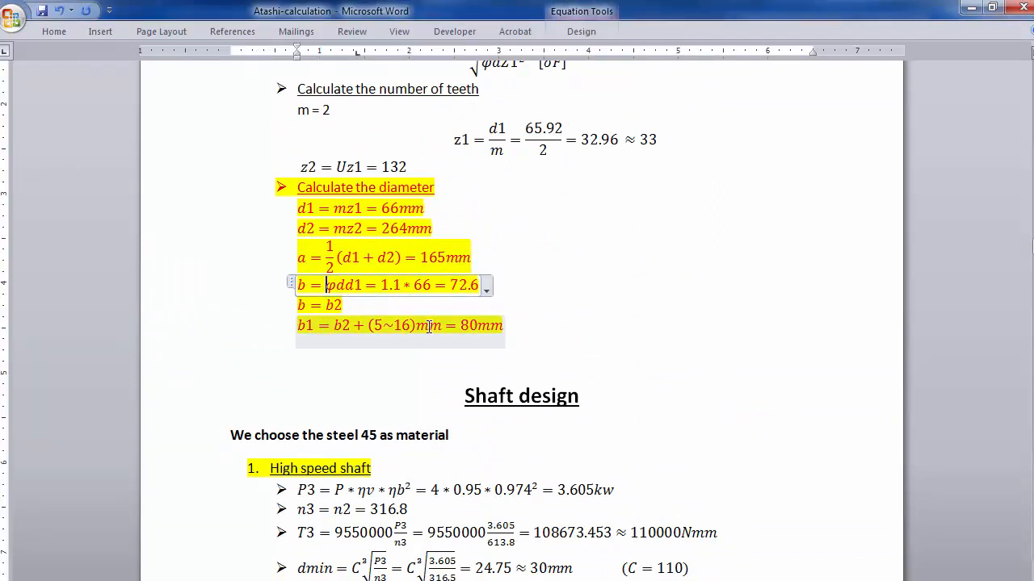
click(472, 324)
Switch back to the AutoCAD drawing and draw a vertical line 80 long beside the small shaft's gear section.
click(138, 273)
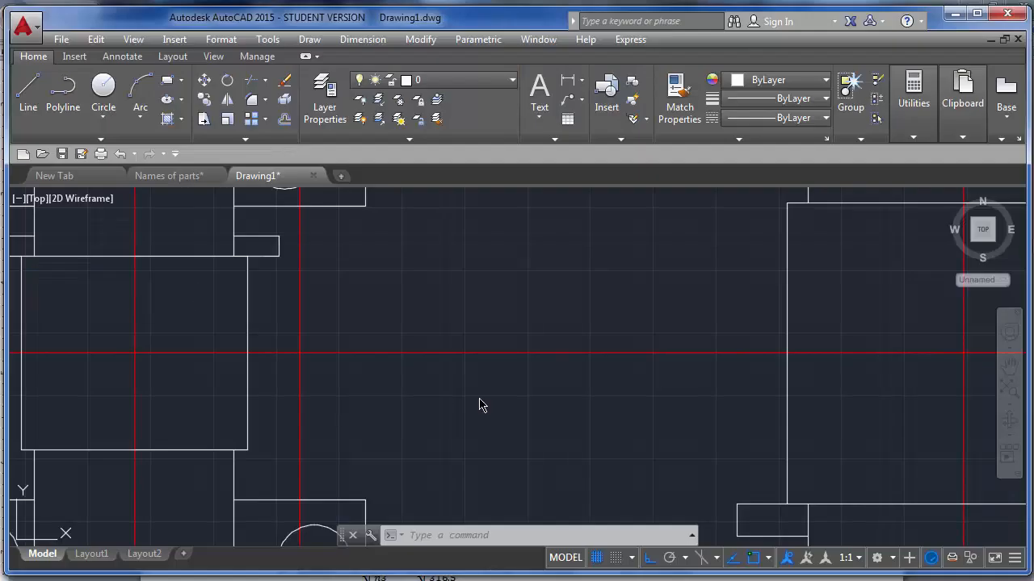
scroll(373, 413, down, 1)
scroll(341, 373, up, 5)
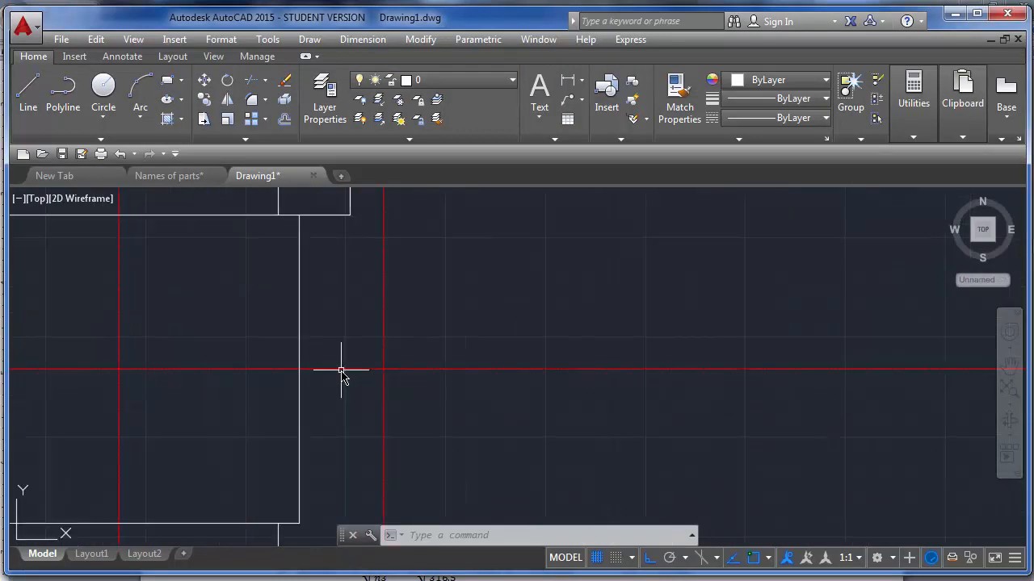
click(27, 89)
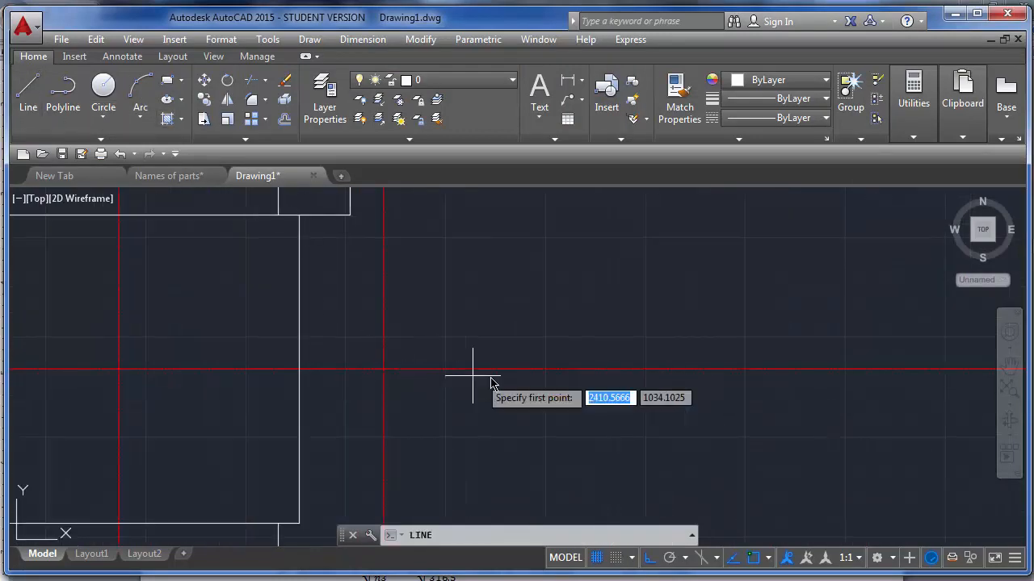
click(430, 262)
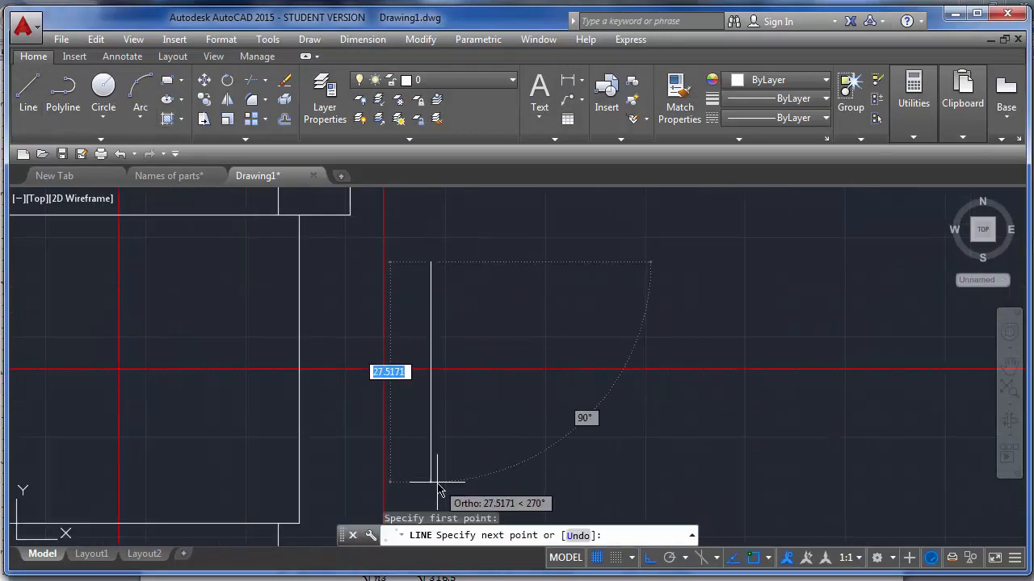
text(80)
key(Return)
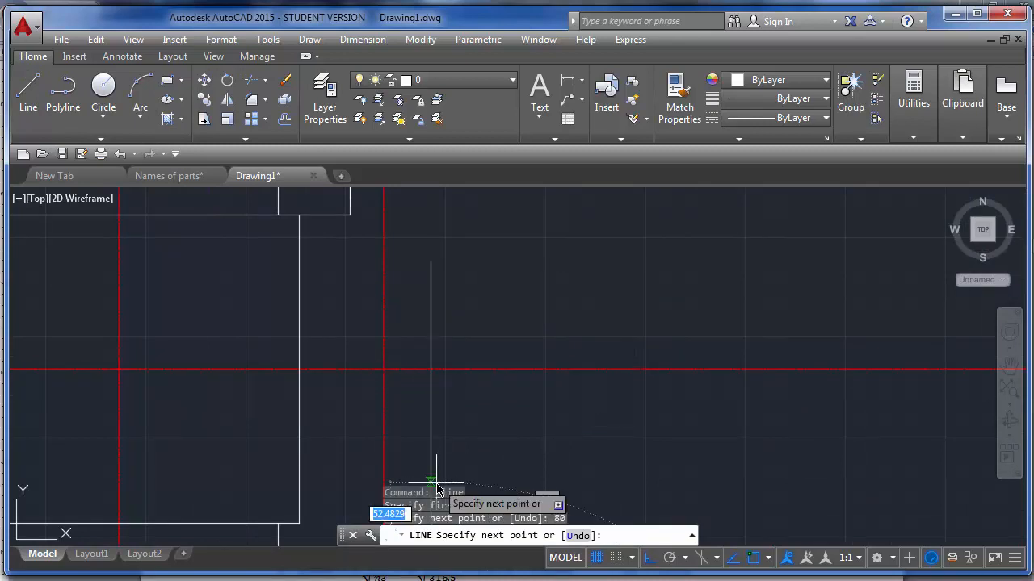
key(Return)
Shorten the new vertical line beside the small shaft to 45 from its lower end.
click(484, 415)
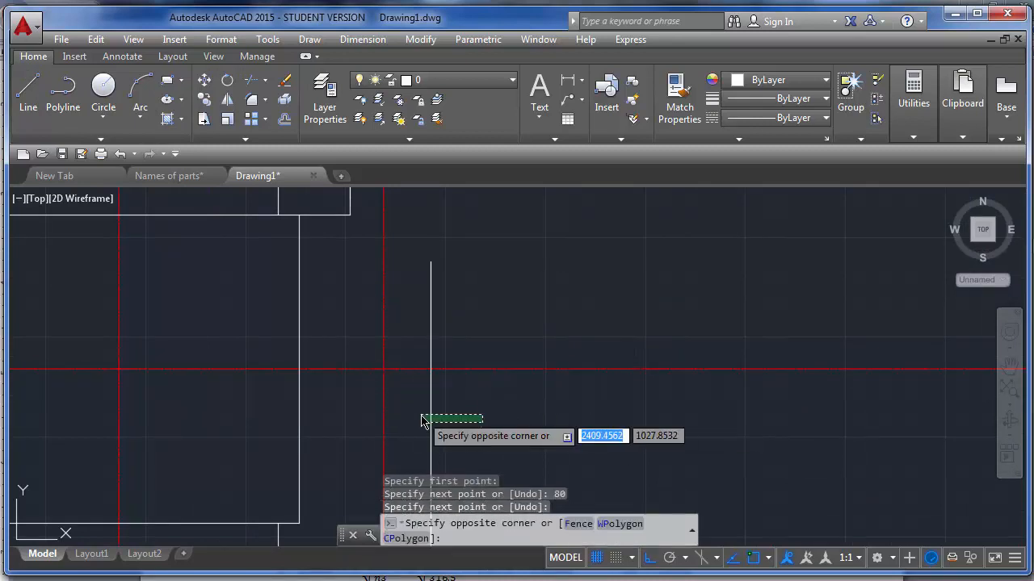
click(422, 418)
scroll(485, 318, down, 3)
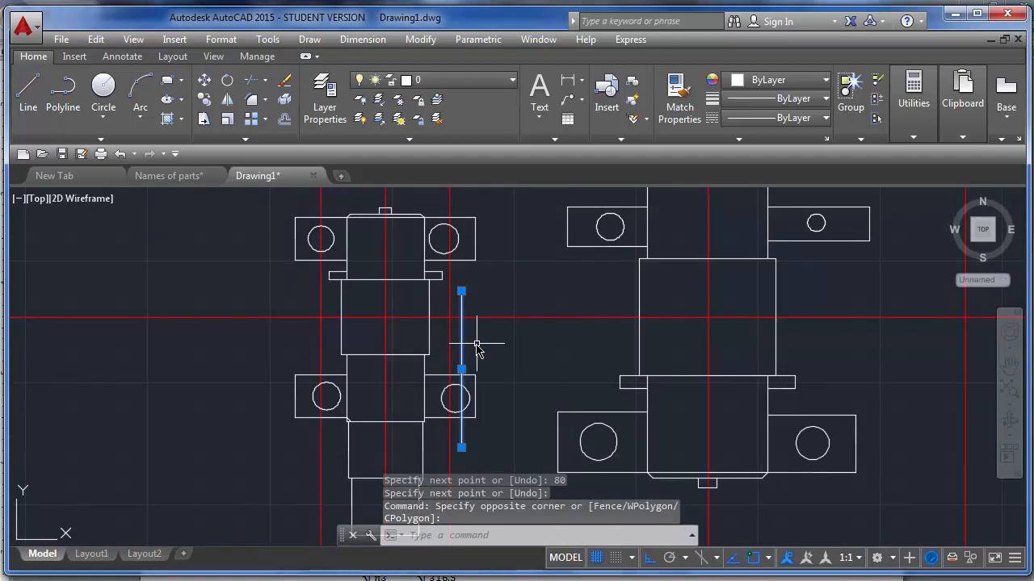
scroll(461, 363, up, 3)
scroll(461, 362, down, 3)
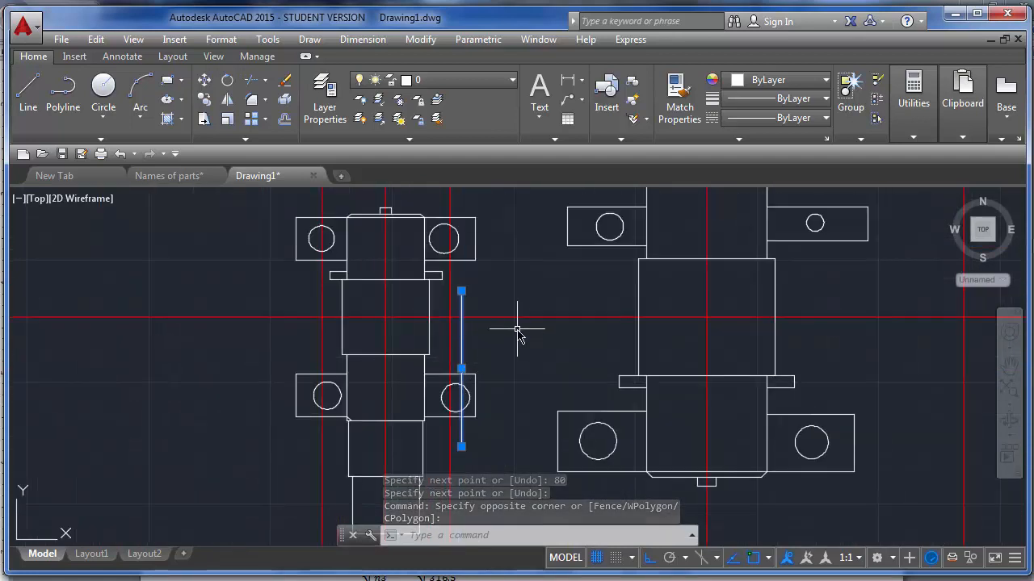
click(461, 370)
key(Escape)
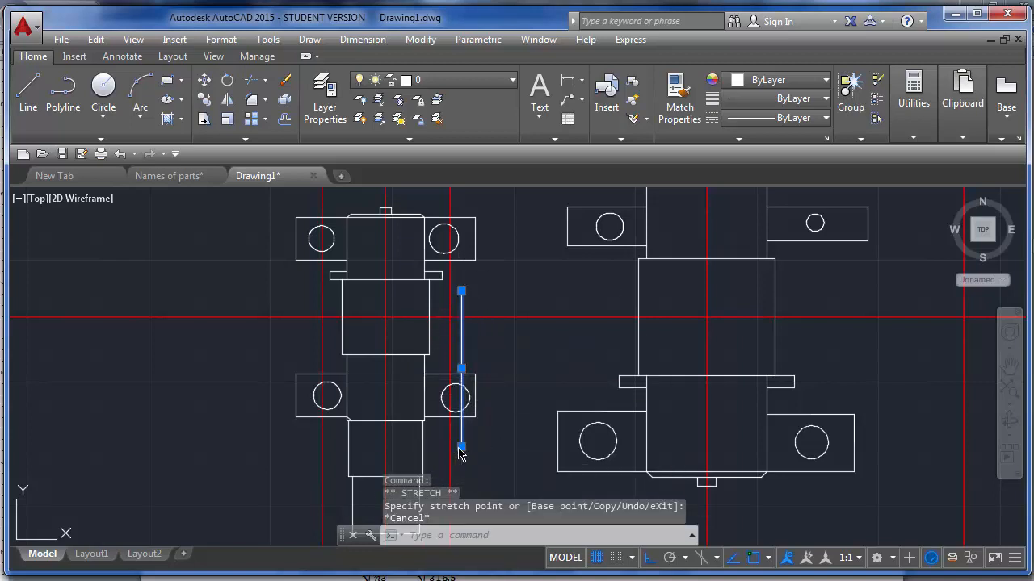
click(462, 446)
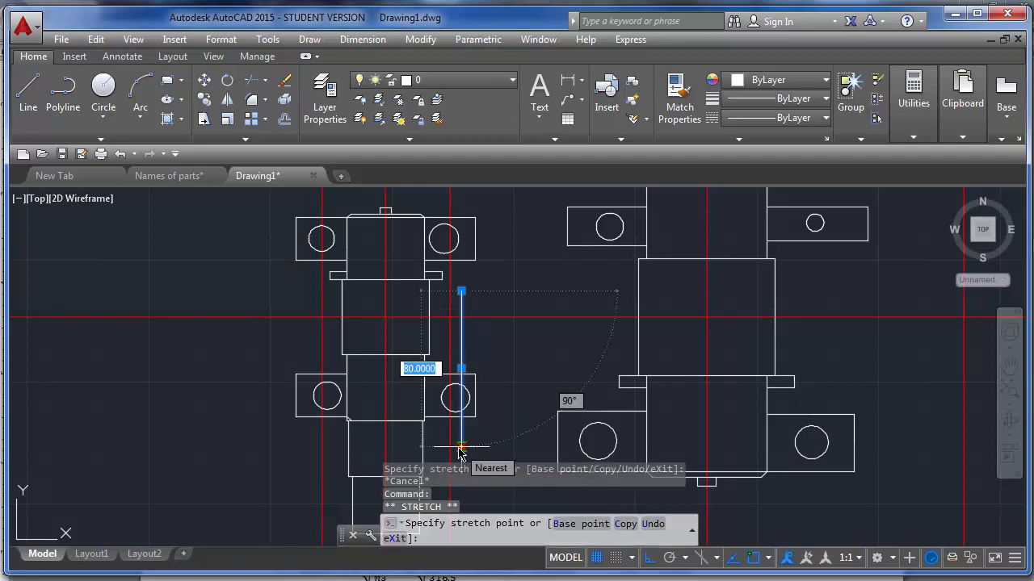
text(45)
key(Return)
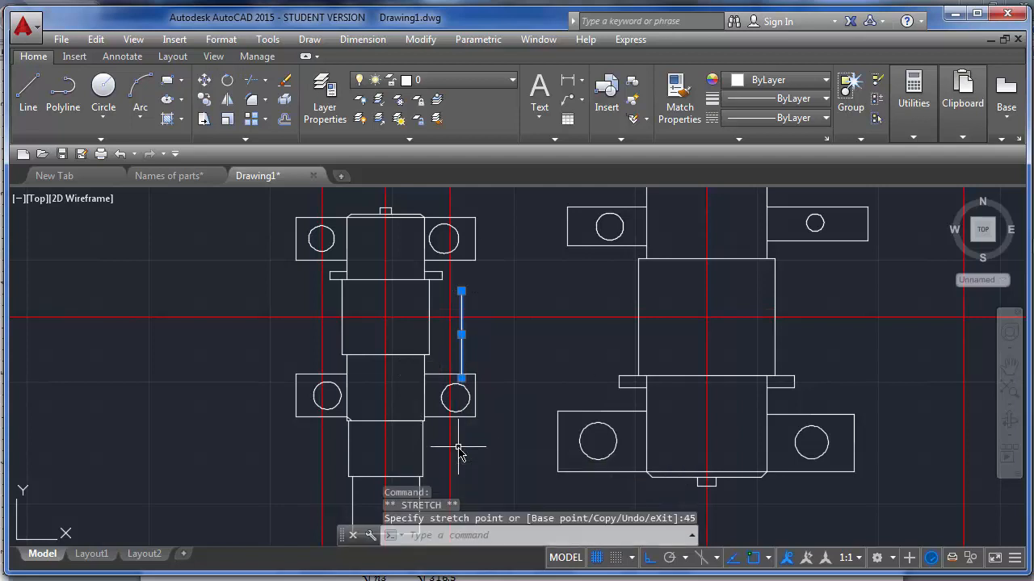
Move the vertical line by its midpoint onto the intersection of the horizontal centreline and the red vertical line right of the small shaft.
scroll(467, 365, up, 2)
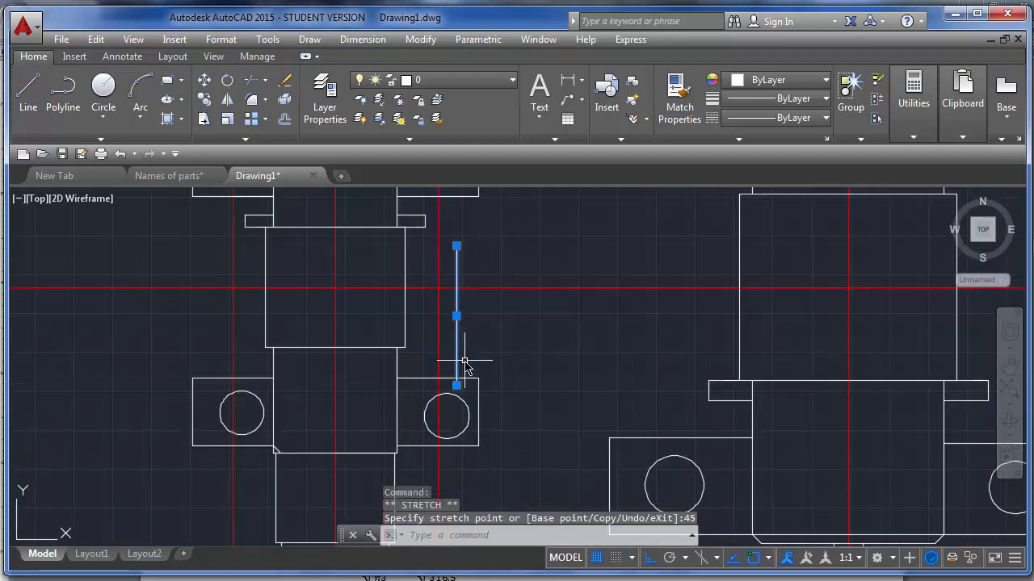
click(456, 317)
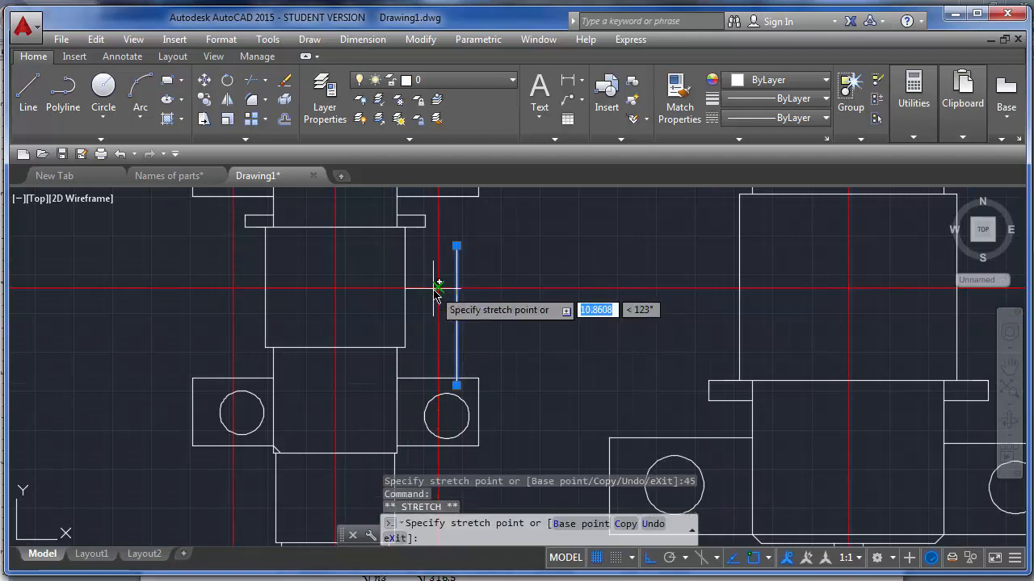
click(434, 288)
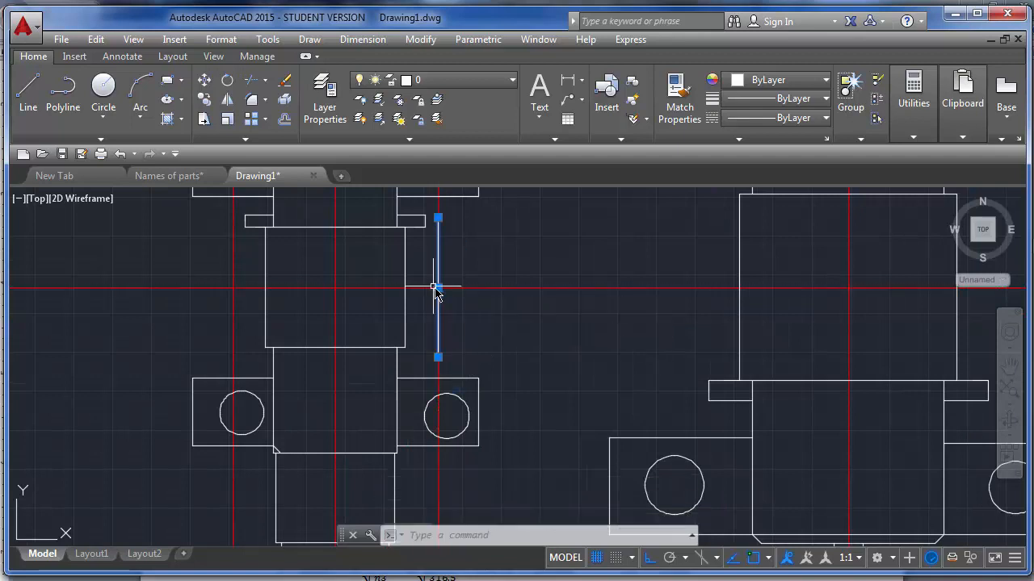
Shorten the vertical line to 30 and re-centre its midpoint on the horizontal centreline.
click(436, 358)
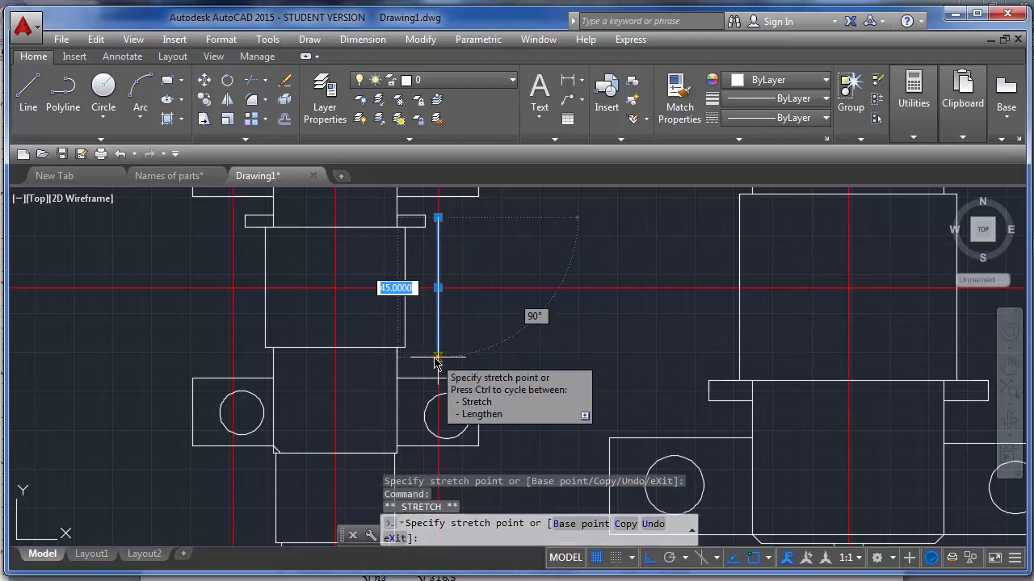
text(30)
key(Return)
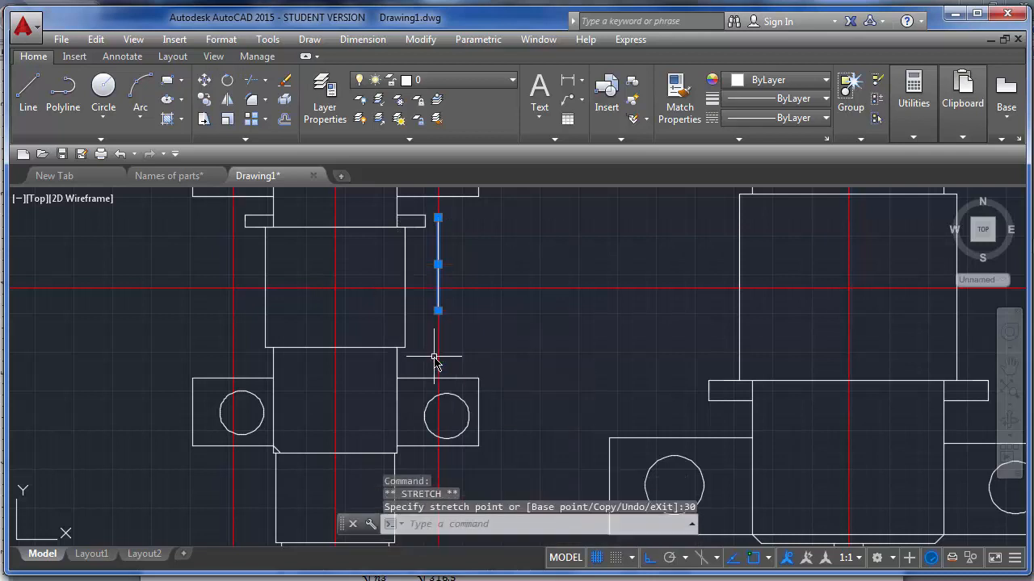
click(439, 264)
key(Escape)
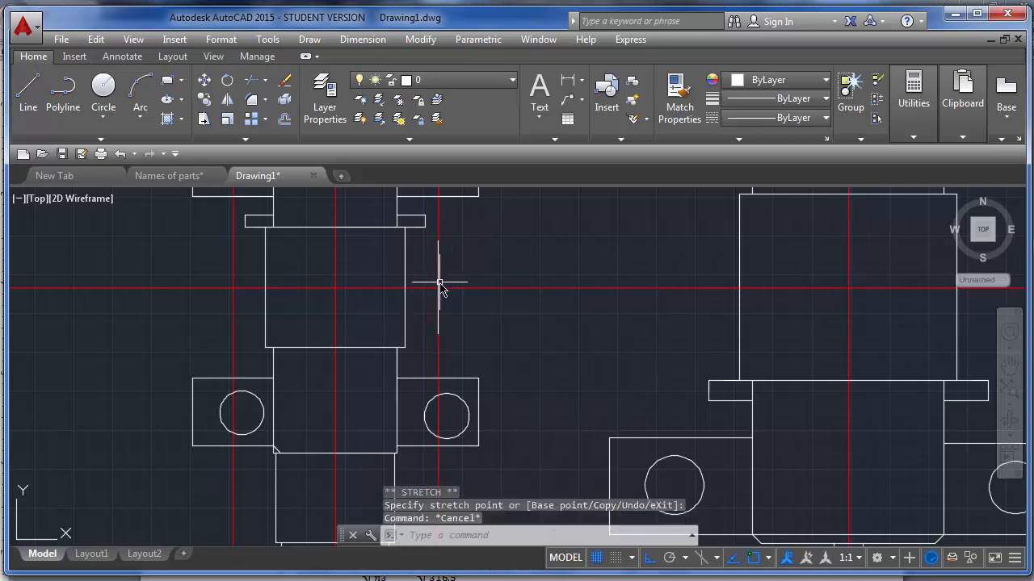
scroll(438, 282, up, 3)
scroll(444, 275, down, 3)
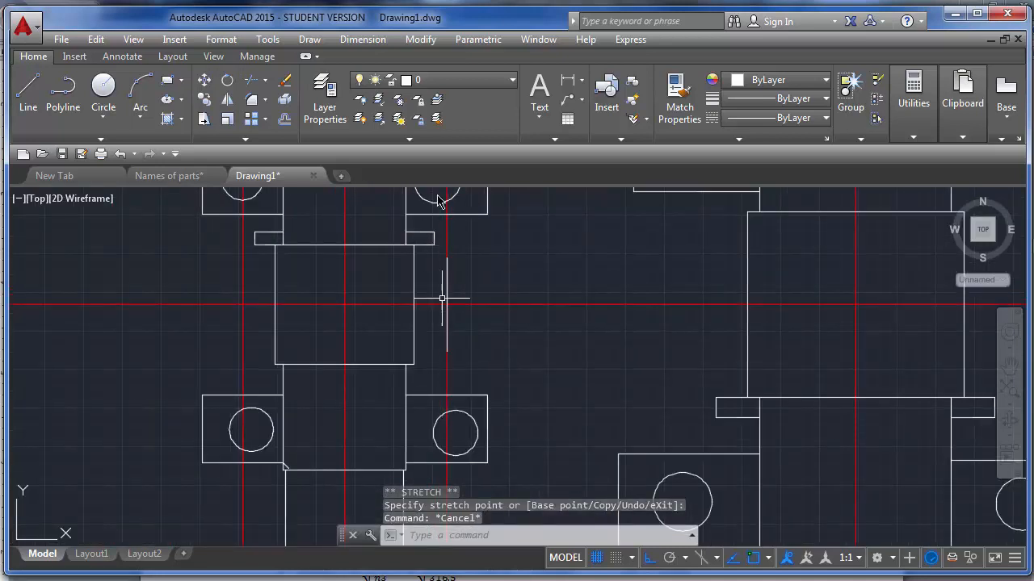
scroll(442, 242, up, 2)
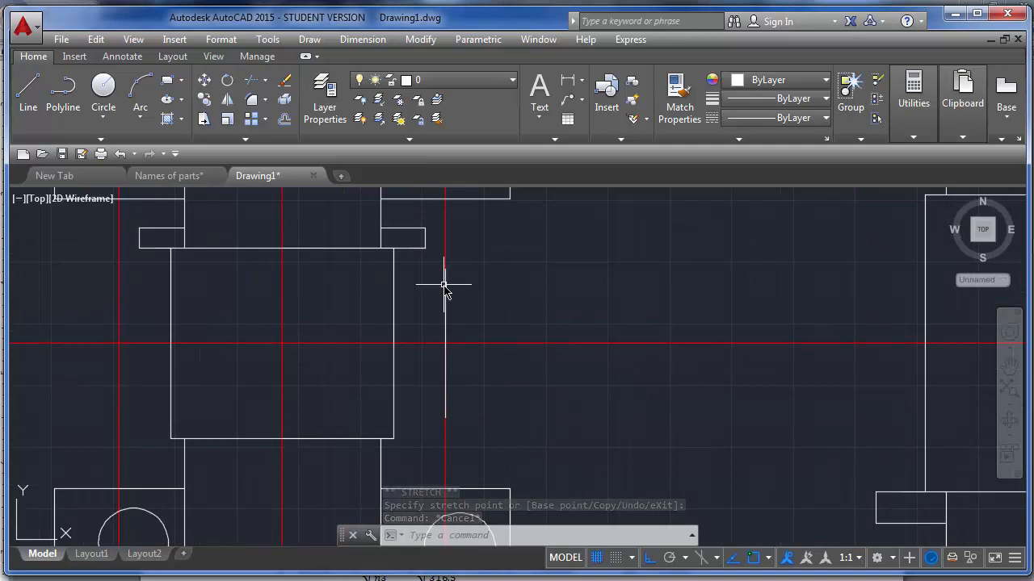
click(444, 285)
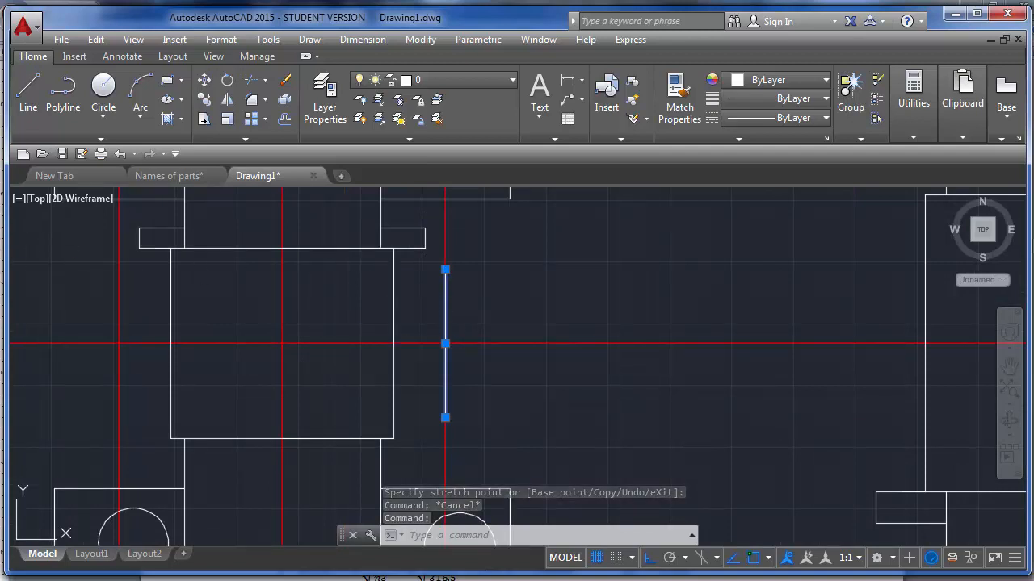
mouse_move(146, 130)
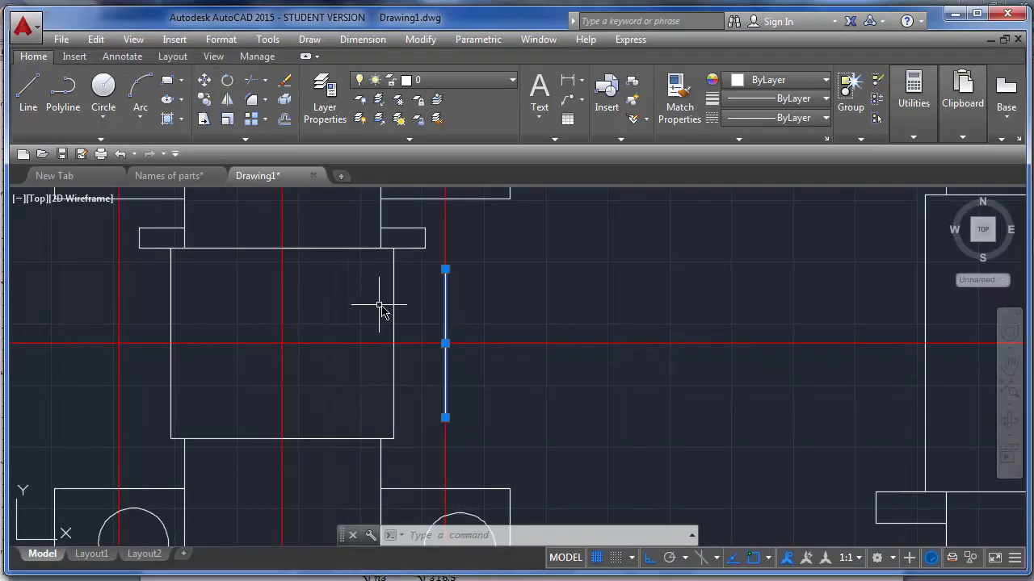
click(227, 98)
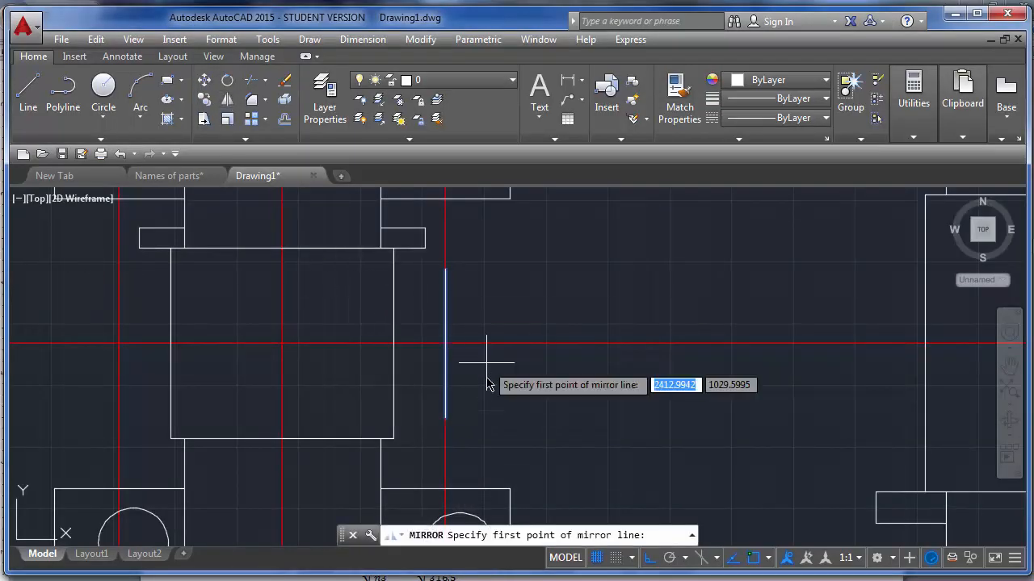
click(445, 343)
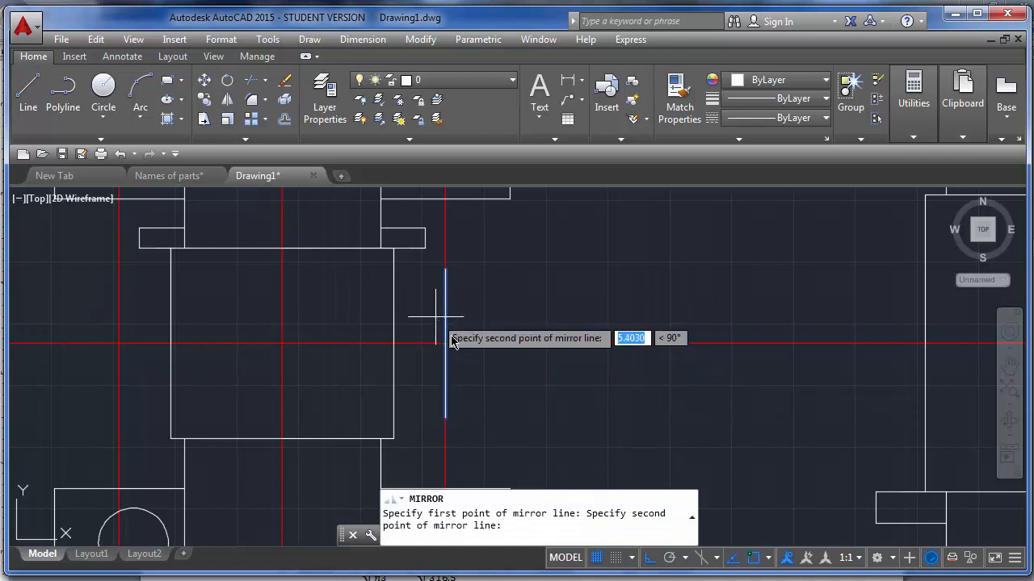
key(Escape)
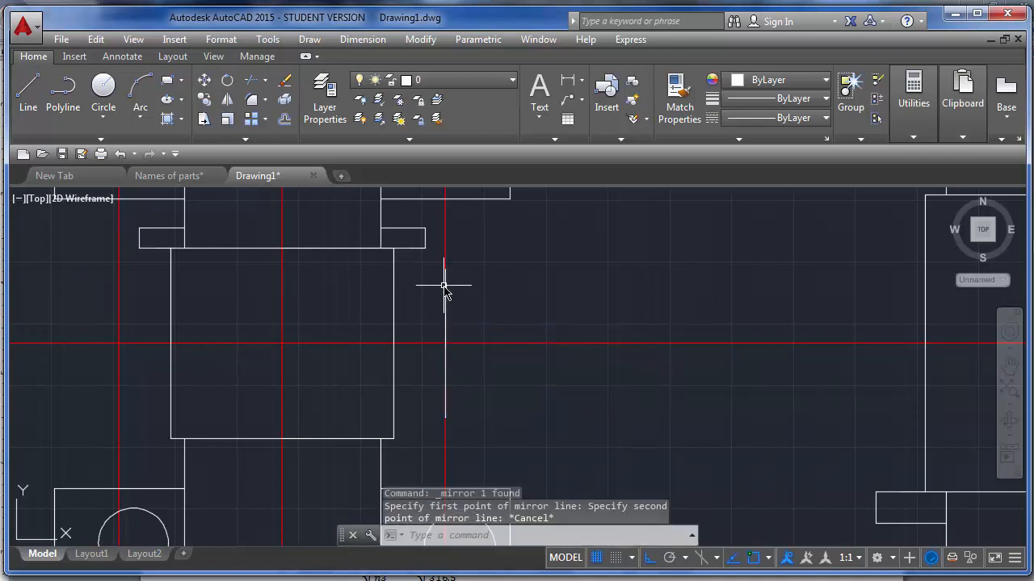
Move the 30-long vertical line 2 units from the red vertical line towards the small shaft.
click(444, 287)
text(m)
key(Return)
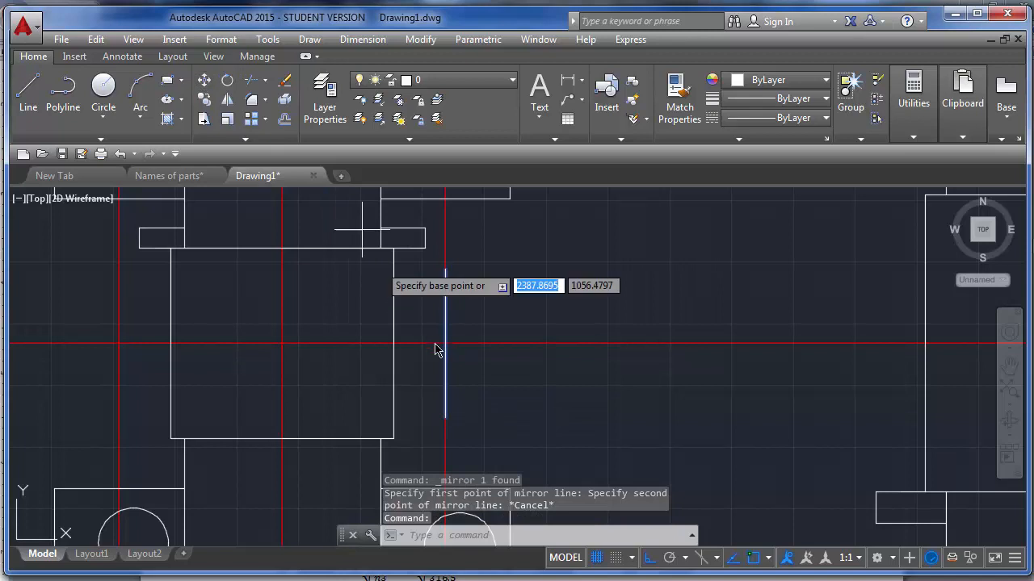
scroll(445, 348, up, 4)
click(448, 330)
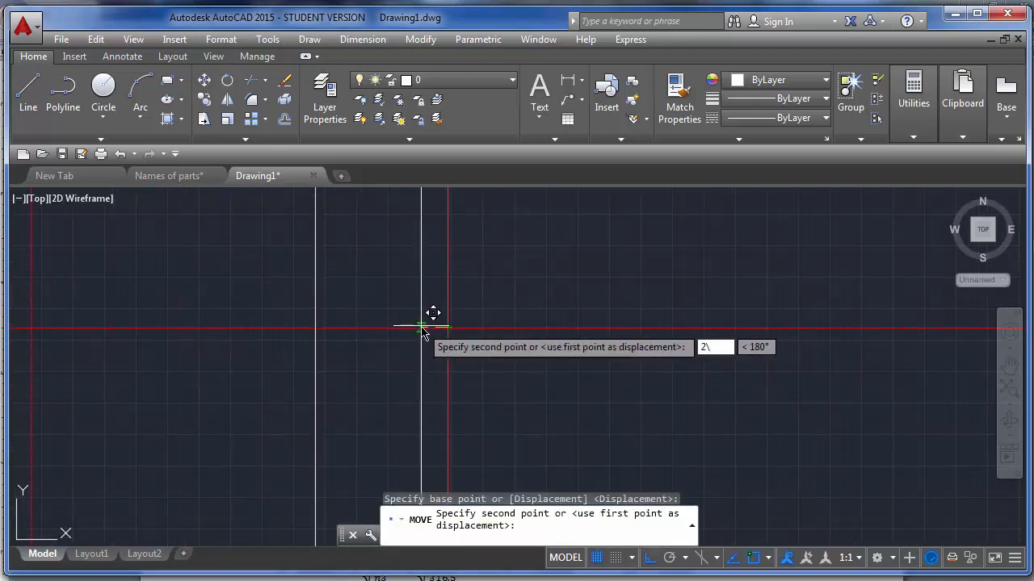
text(2)
key(Return)
scroll(410, 343, down, 2)
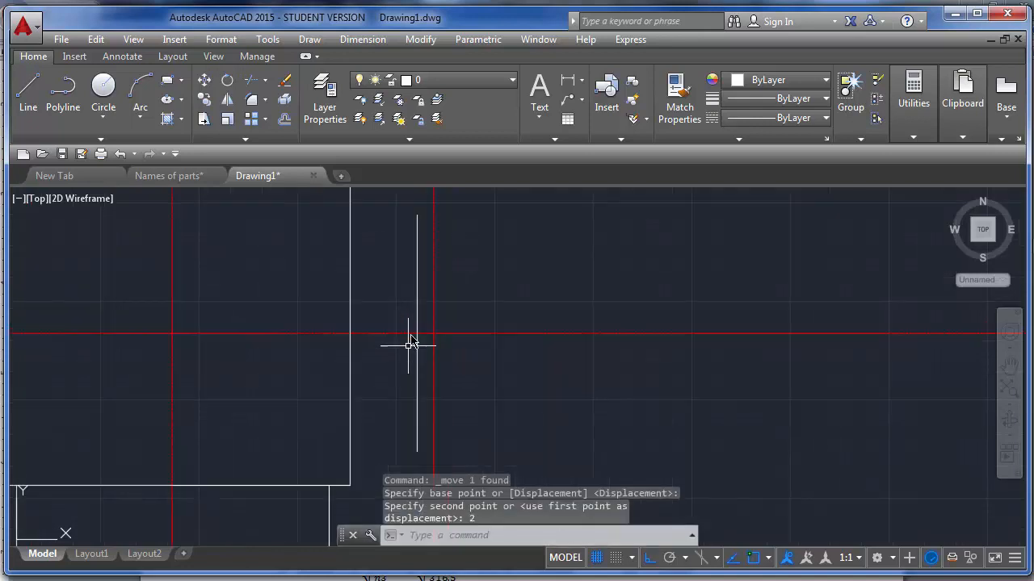
click(412, 267)
click(347, 246)
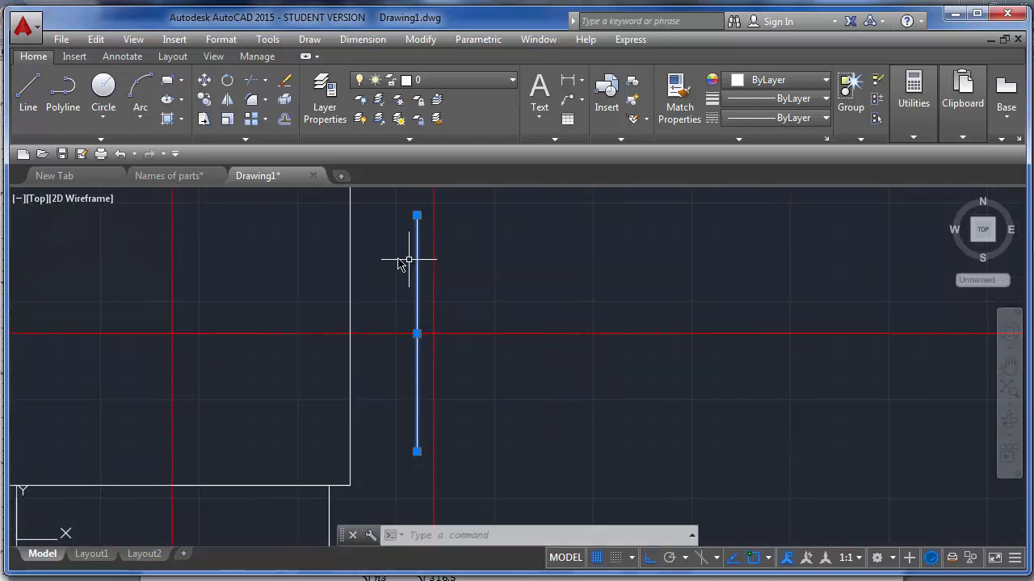
click(418, 332)
click(425, 242)
key(Escape)
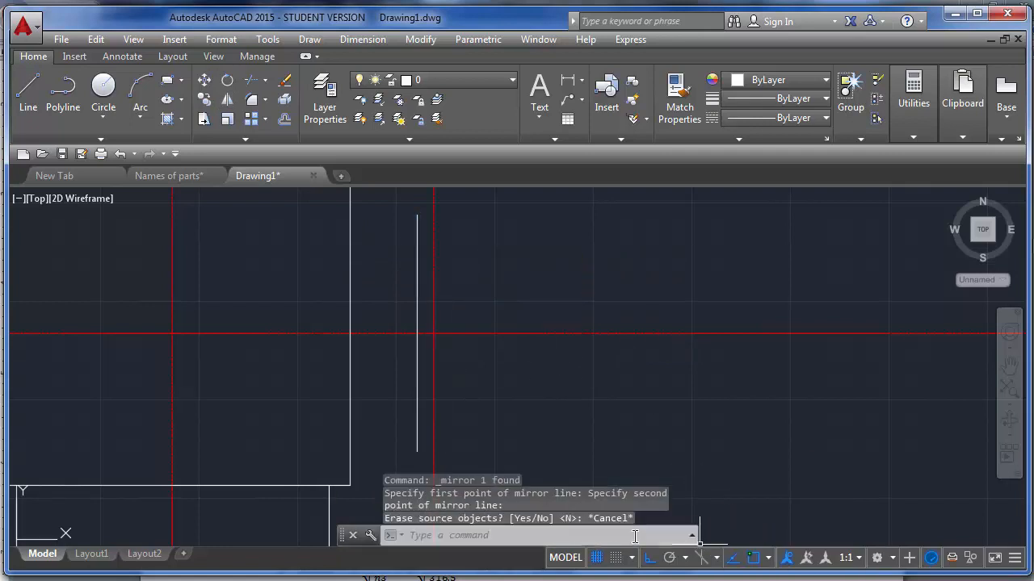
Mirror the short vertical line about the red vertical line beside the small shaft, keeping the original.
click(420, 271)
click(338, 198)
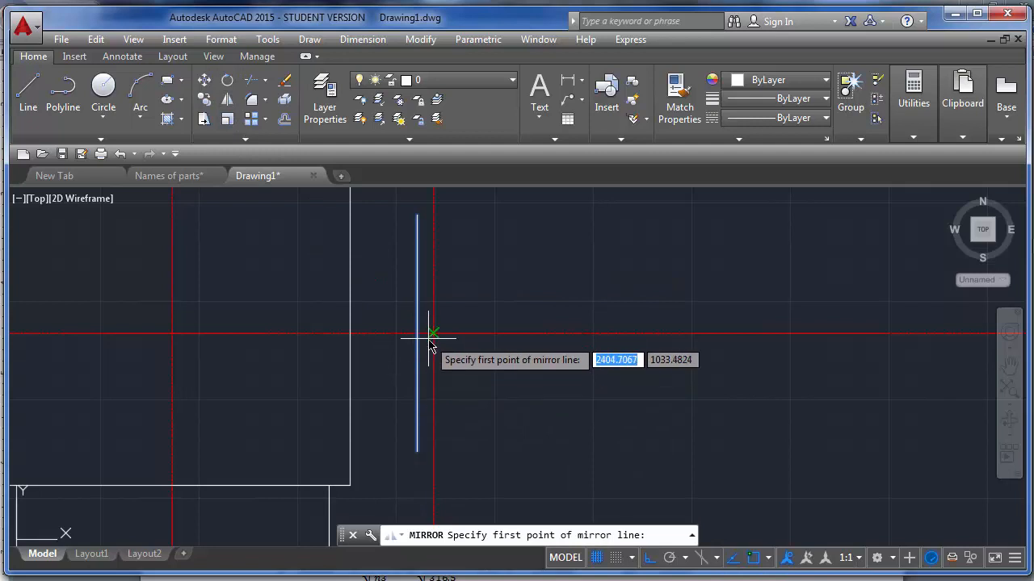
click(432, 337)
click(436, 274)
key(Return)
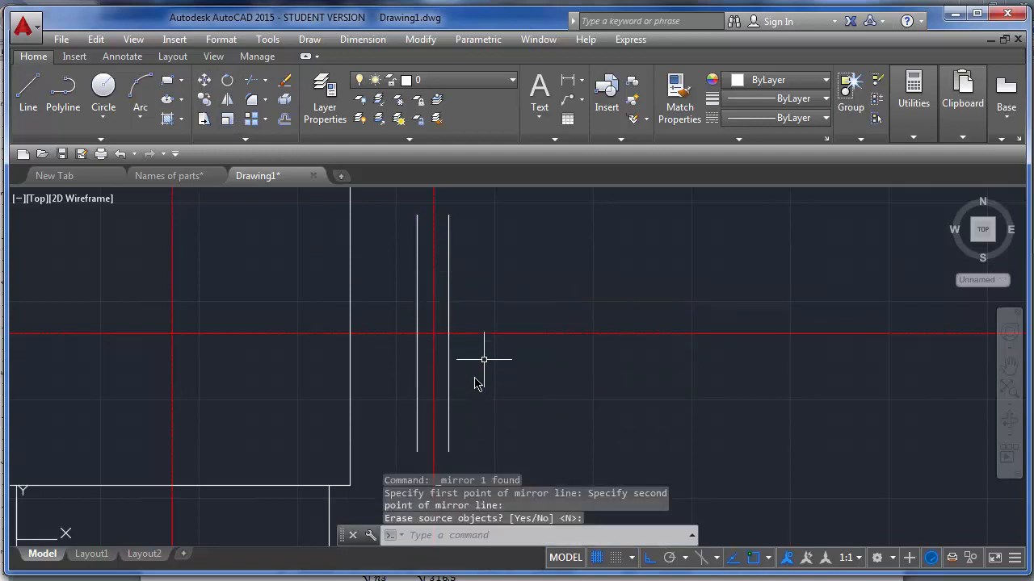
scroll(473, 379, down, 2)
scroll(466, 297, up, 4)
scroll(555, 315, down, 2)
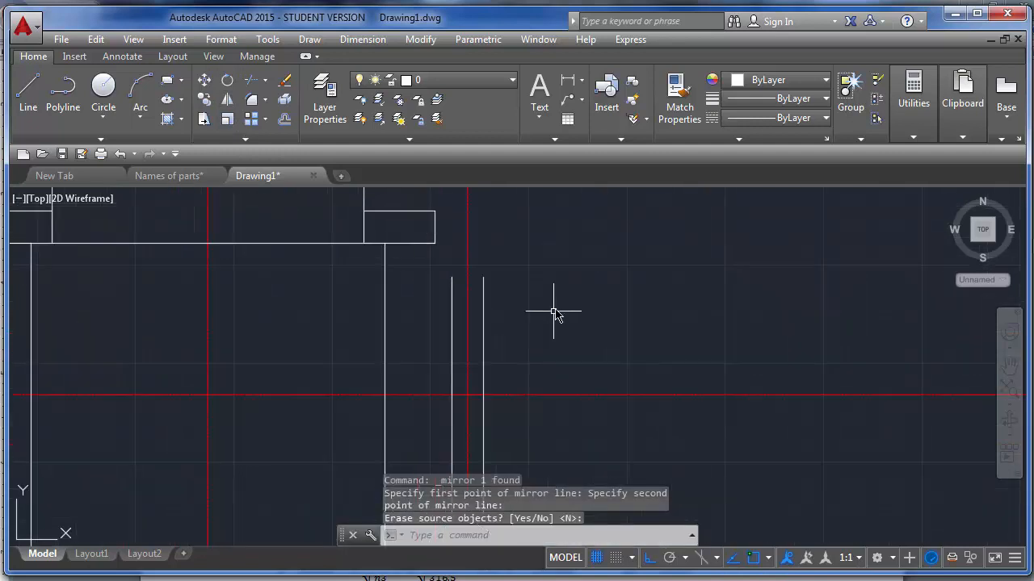
scroll(558, 210, down, 2)
scroll(526, 231, up, 2)
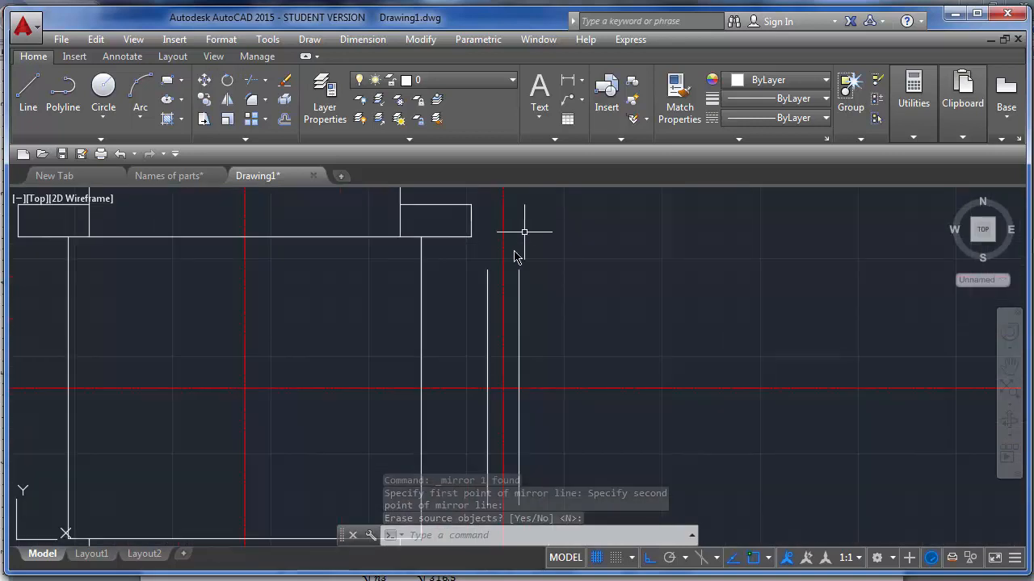
Draw a horizontal line from the upper end of the inner short vertical line to the small shaft's edge.
scroll(500, 242, down, 1)
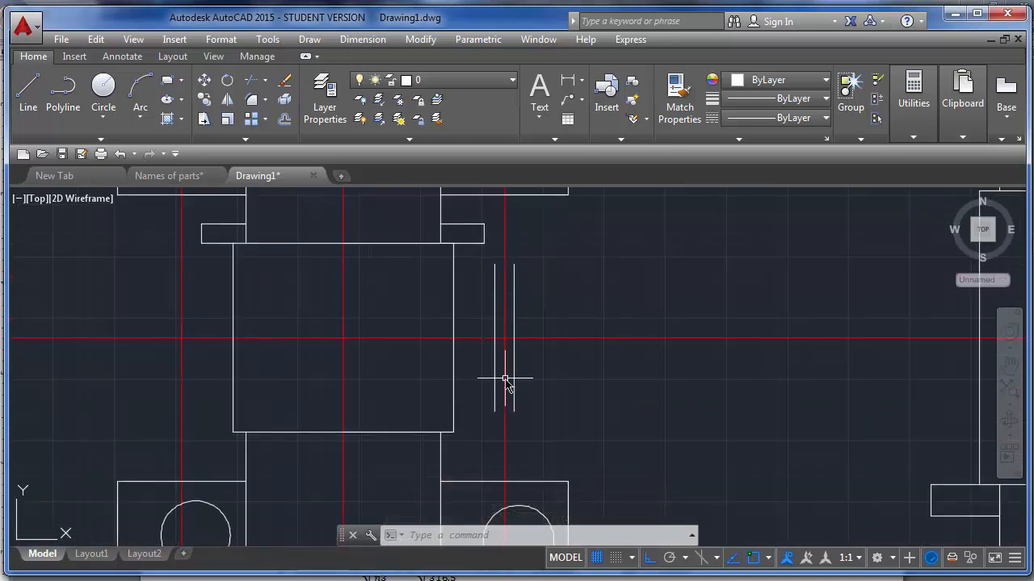
click(28, 89)
click(496, 264)
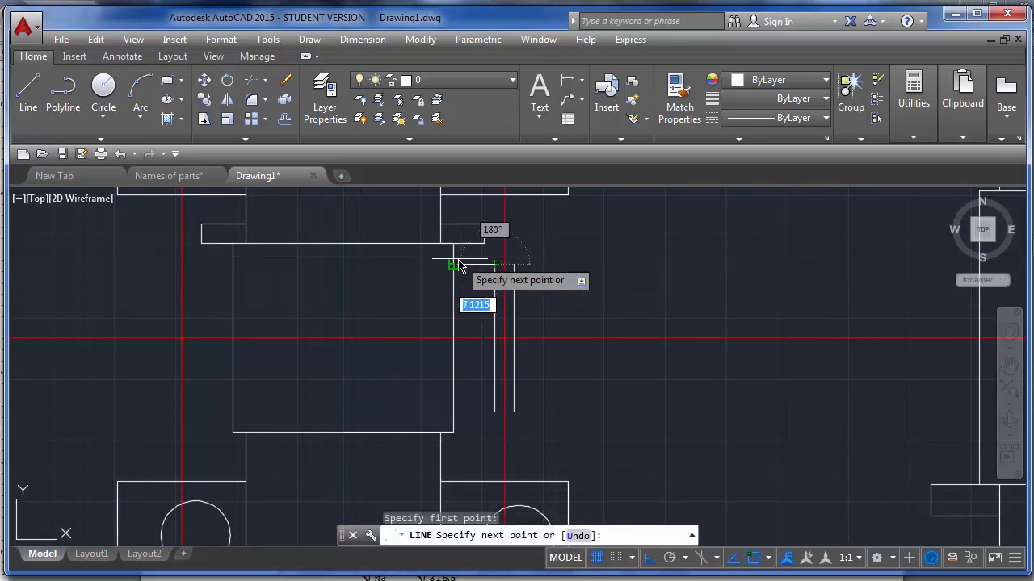
click(454, 264)
key(Return)
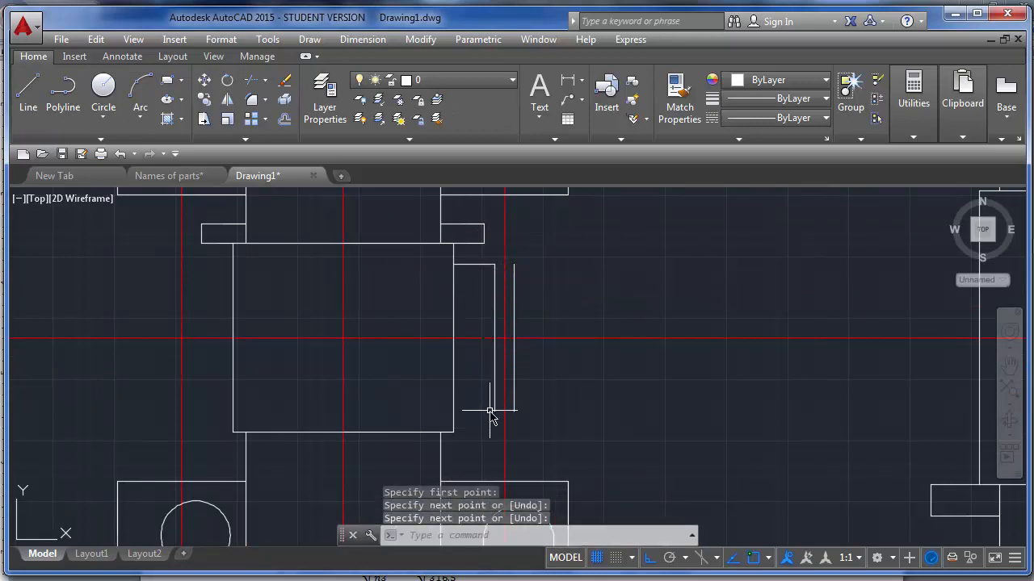
Delete the short horizontal line joining the inner vertical line to the small shaft.
key(Return)
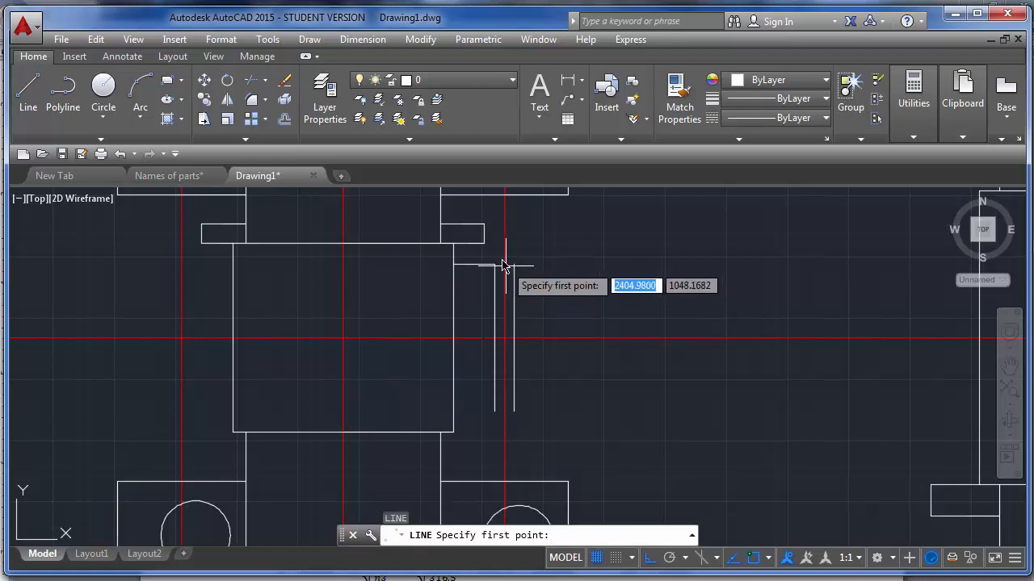
scroll(503, 267, up, 4)
key(Escape)
click(466, 289)
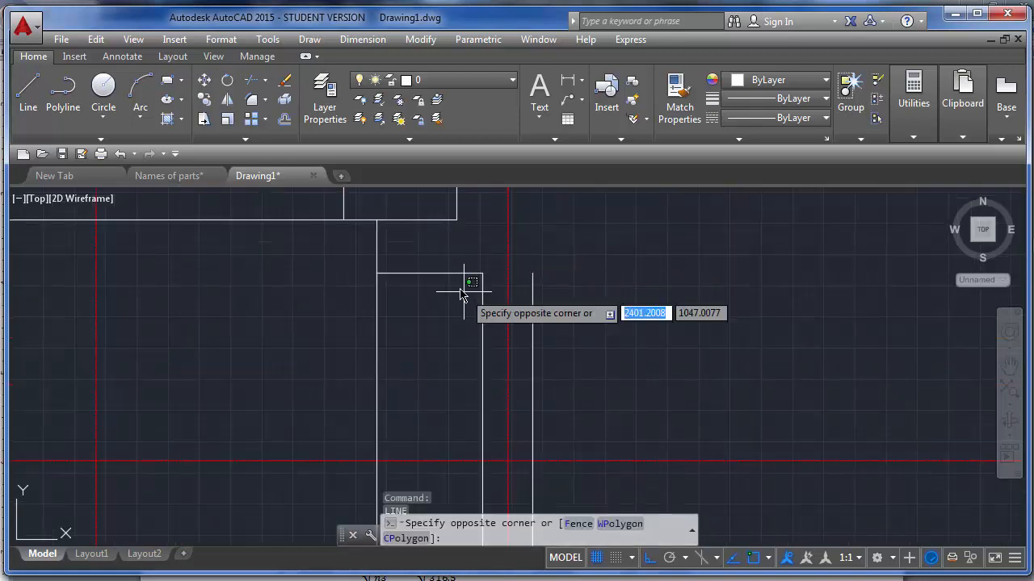
click(450, 259)
click(456, 303)
click(429, 253)
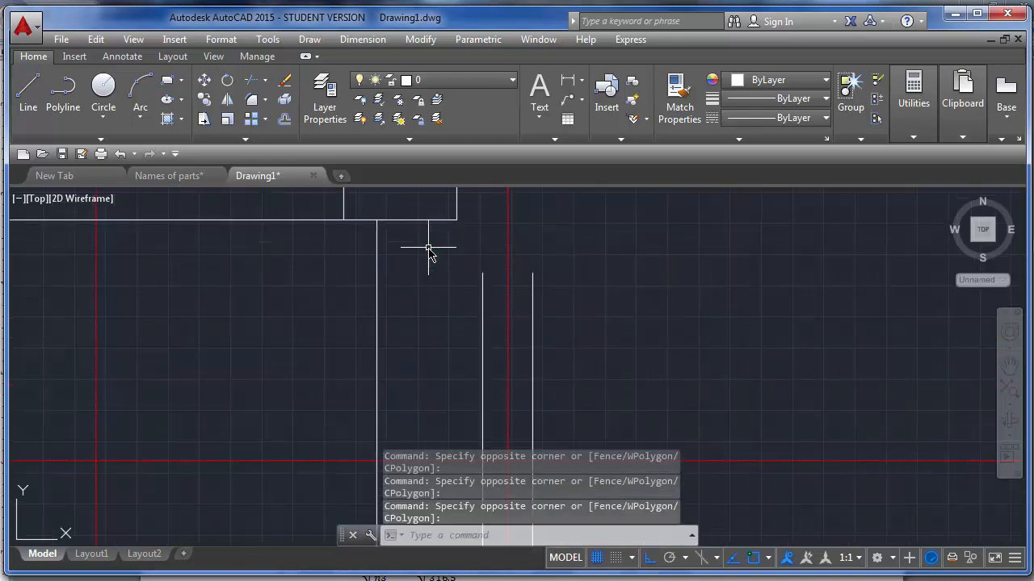
key(Delete)
Draw a horizontal line from the outer short vertical line's upper end to the small shaft's edge.
click(29, 93)
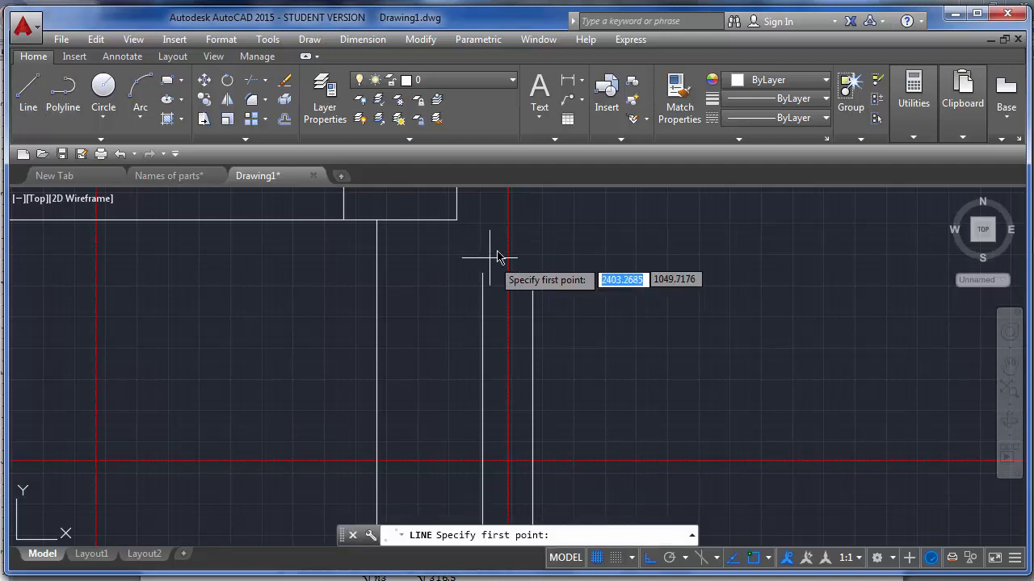
click(532, 273)
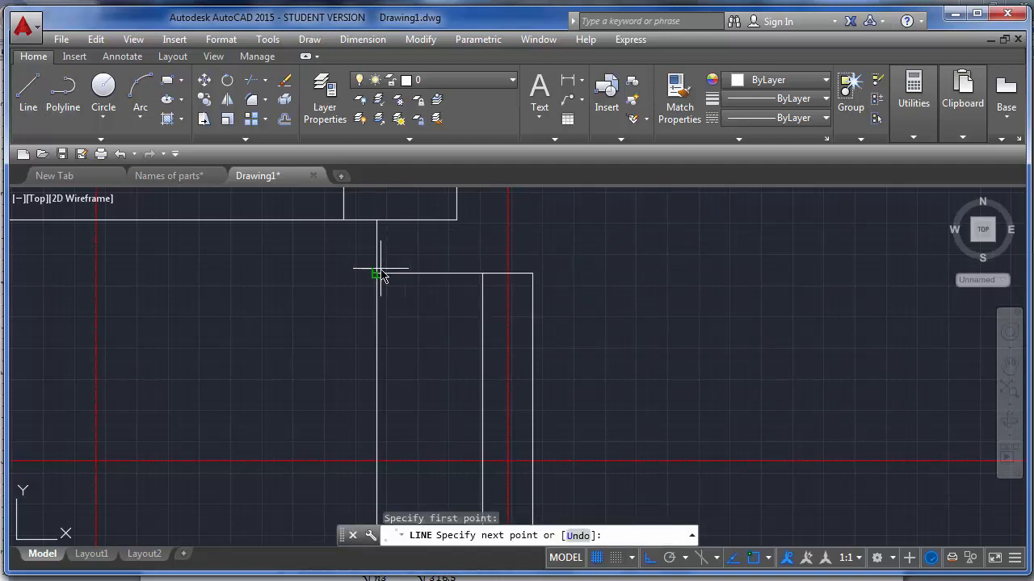
double_click(377, 273)
key(Return)
scroll(583, 263, down, 3)
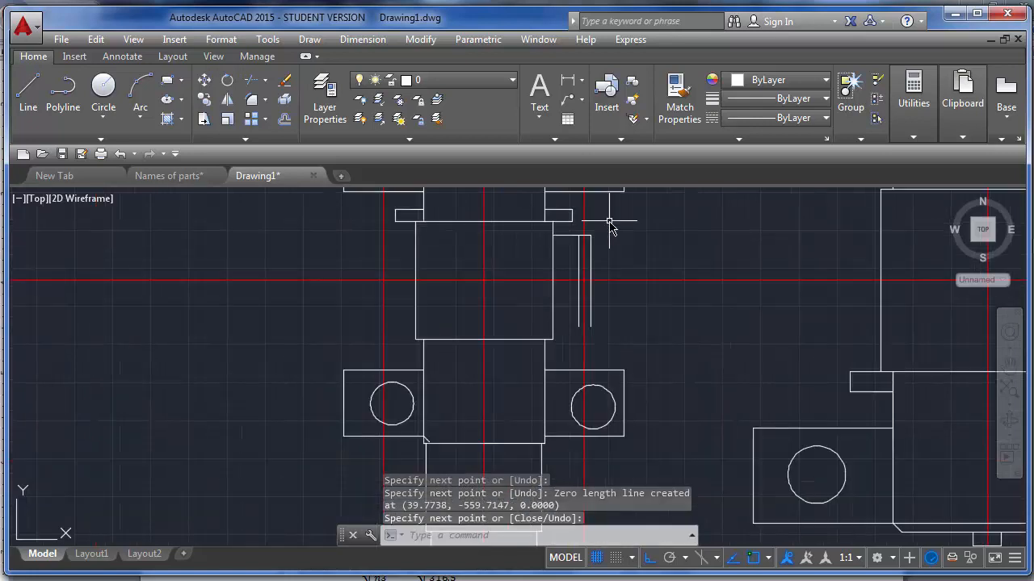
Close the gear outline below with a horizontal line from the outer vertical line's lower end to the shaft's edge.
key(Return)
scroll(595, 318, up, 5)
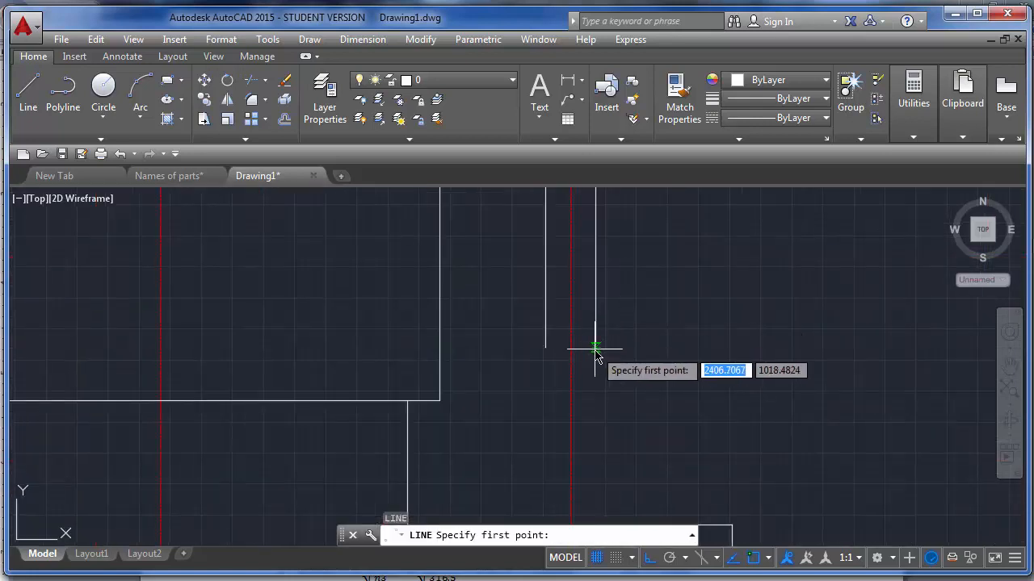
click(595, 347)
click(439, 347)
key(Return)
scroll(590, 395, down, 4)
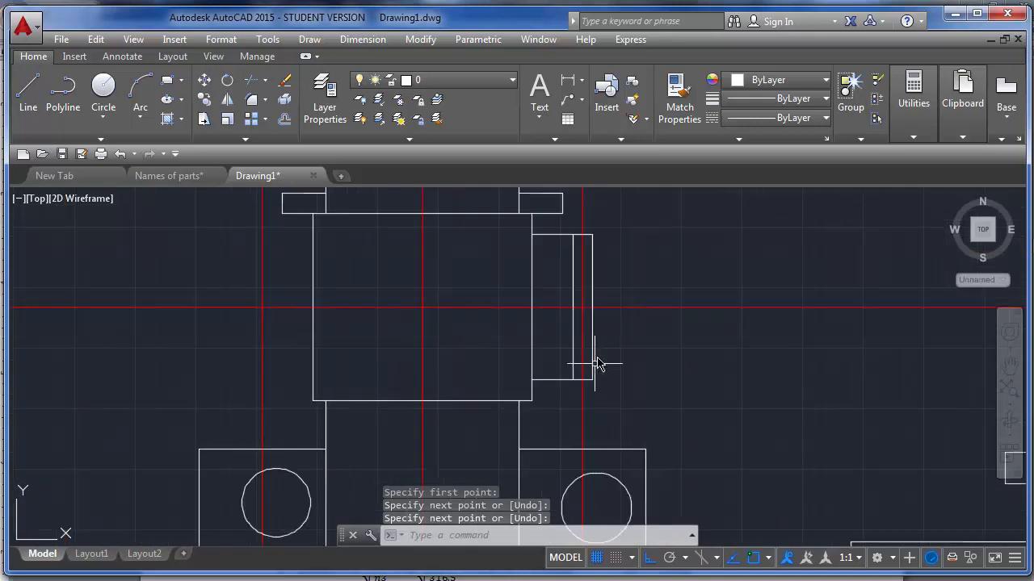
Fillet the upper outer corner of the small shaft's gear outline with a radius of 1.5.
scroll(595, 263, up, 4)
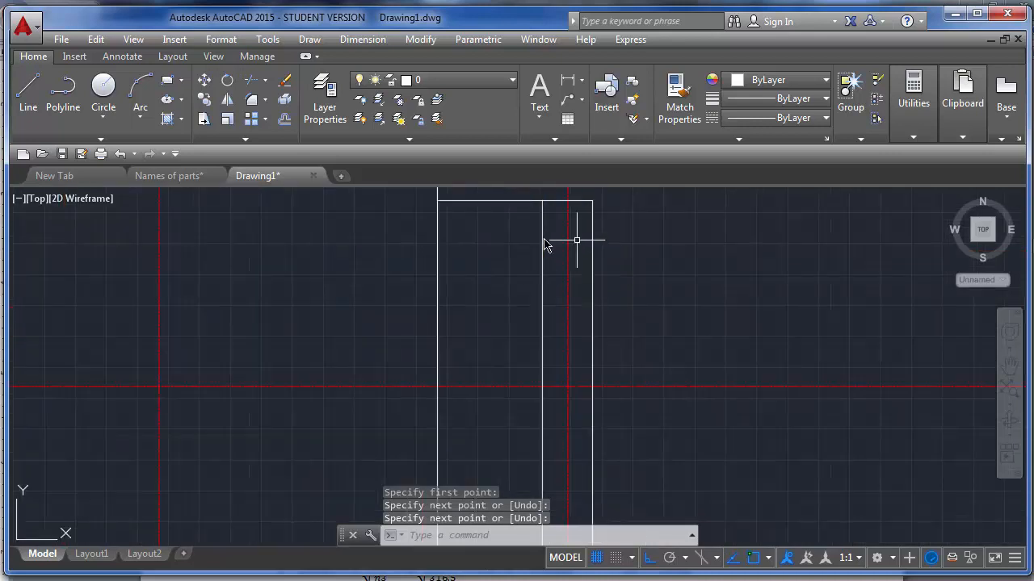
scroll(602, 243, down, 2)
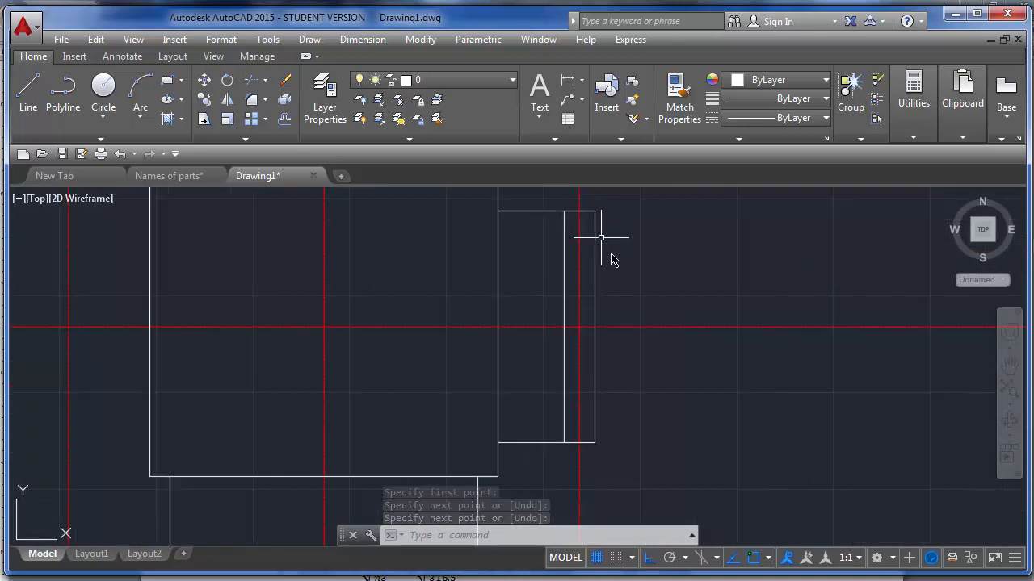
scroll(611, 245, up, 2)
scroll(599, 230, down, 2)
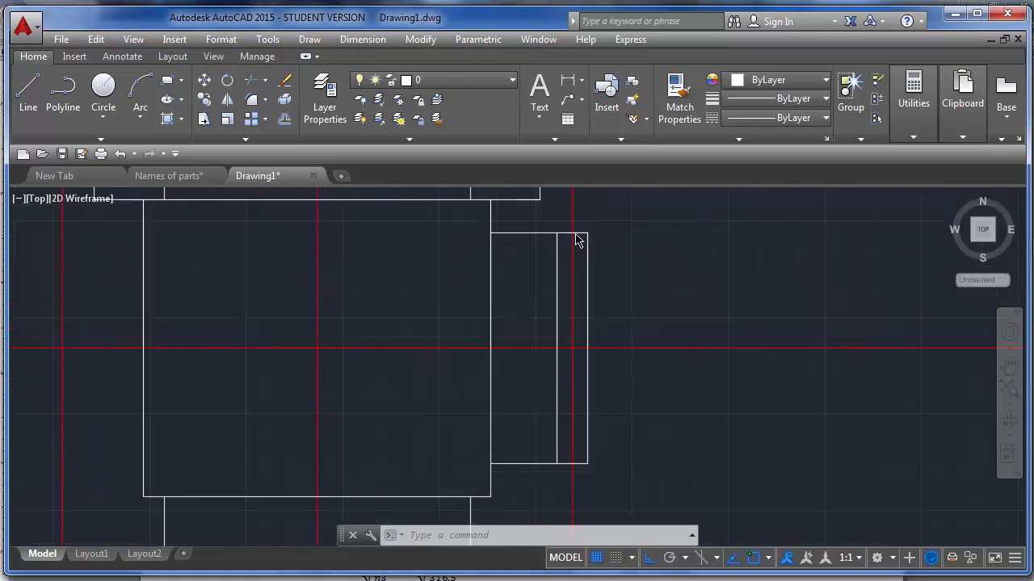
scroll(578, 240, up, 4)
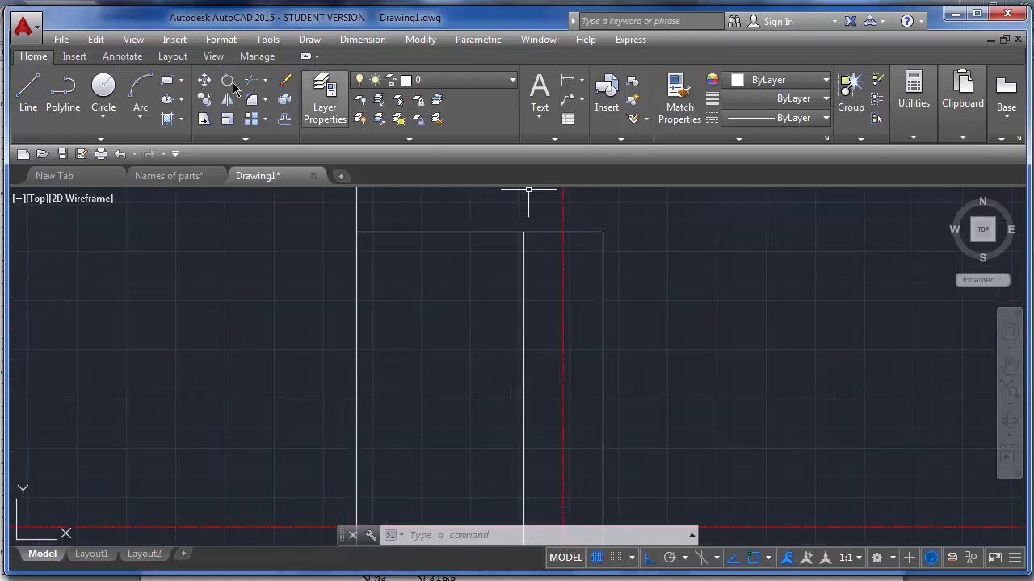
scroll(596, 230, up, 4)
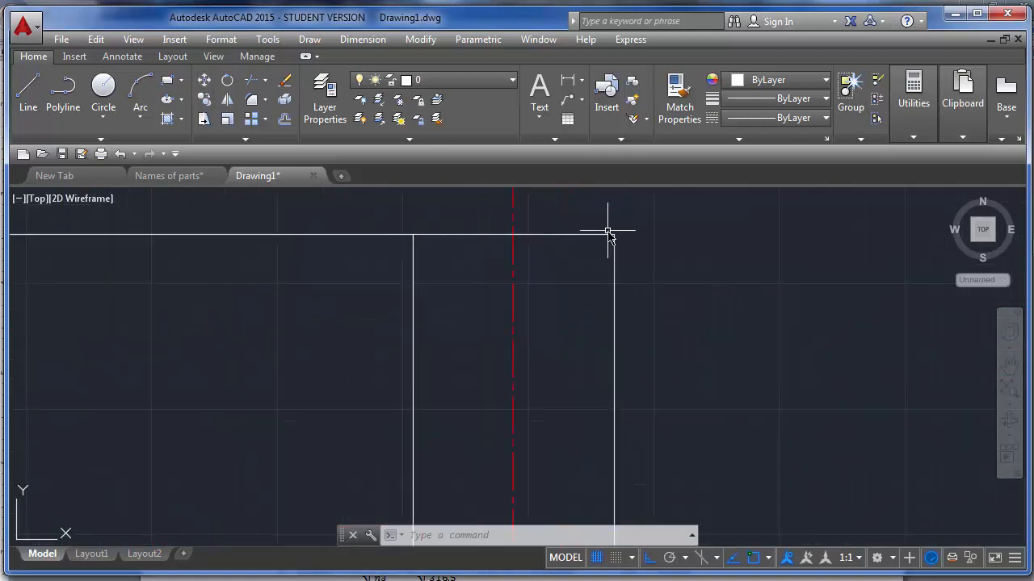
click(257, 98)
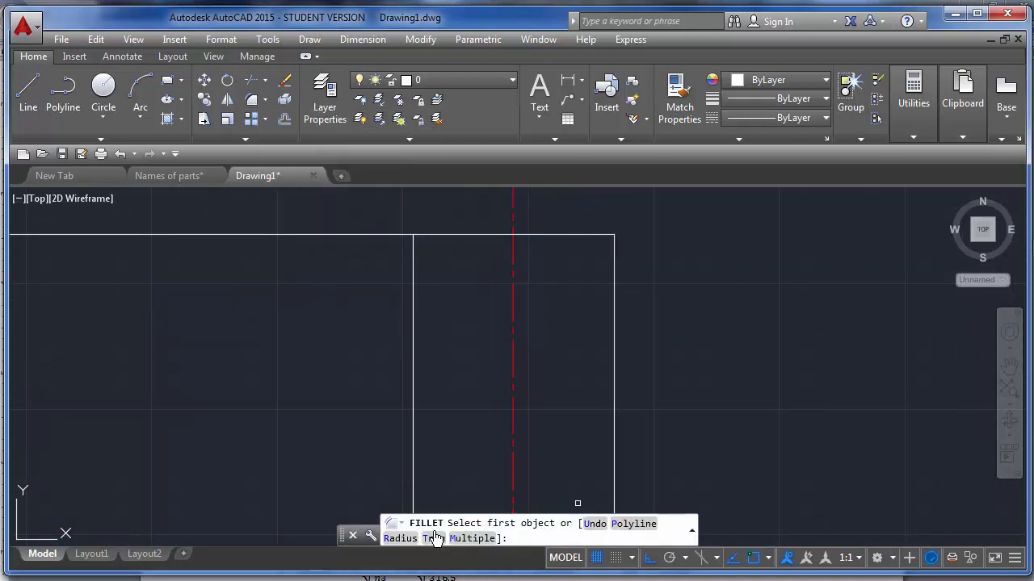
click(398, 539)
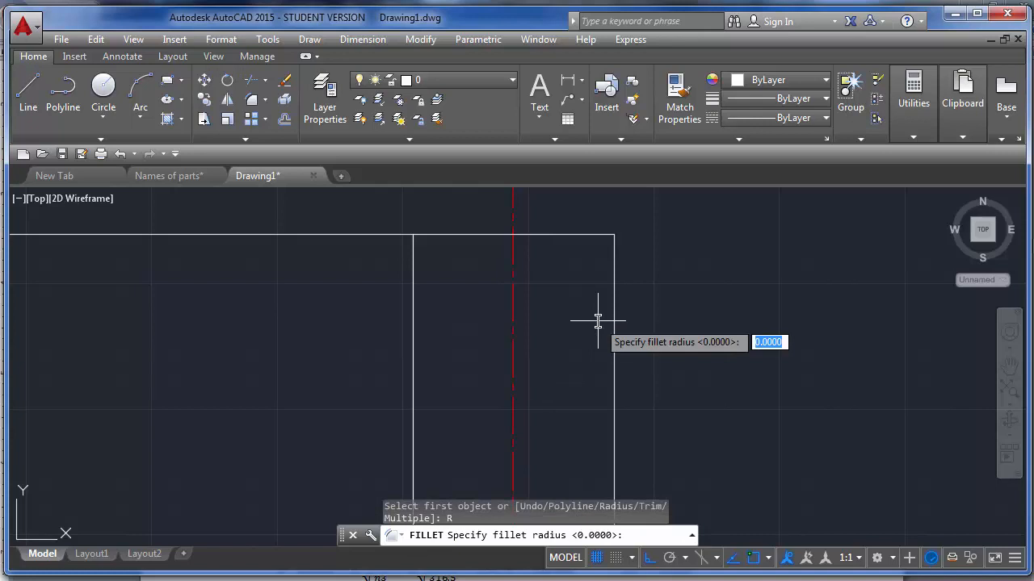
key(Return)
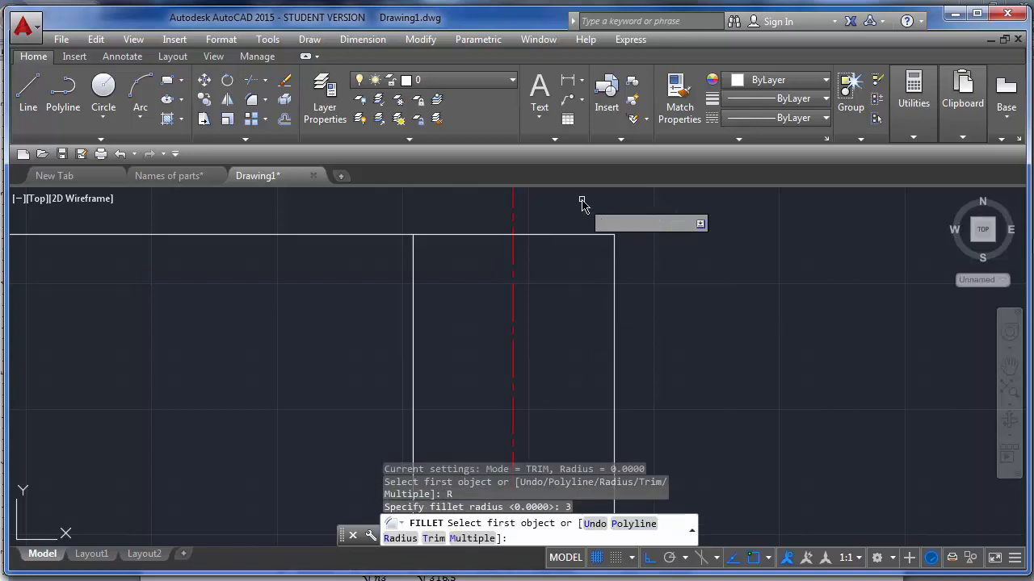
click(592, 235)
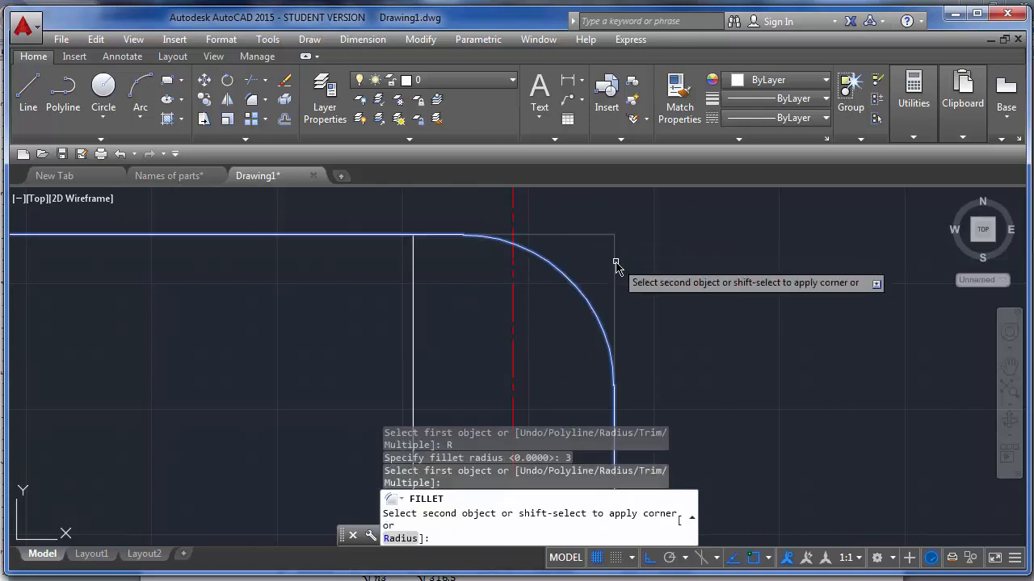
click(401, 538)
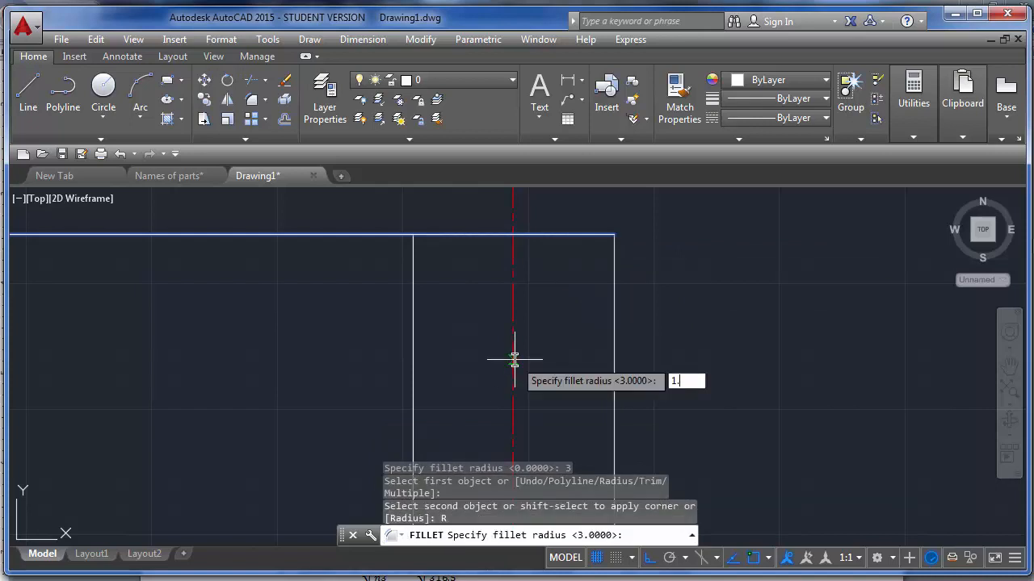
key(Return)
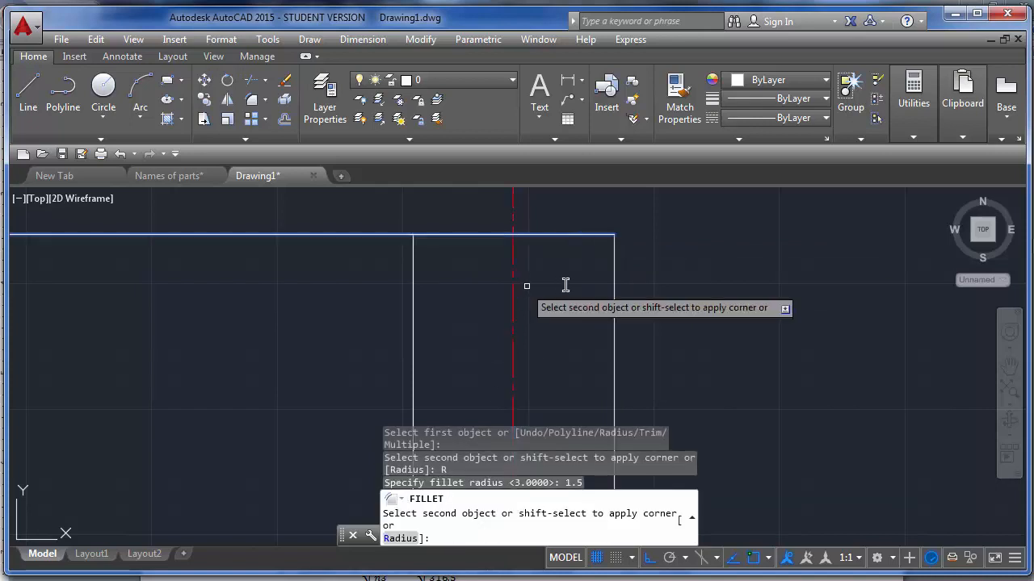
click(615, 260)
scroll(639, 204, down, 4)
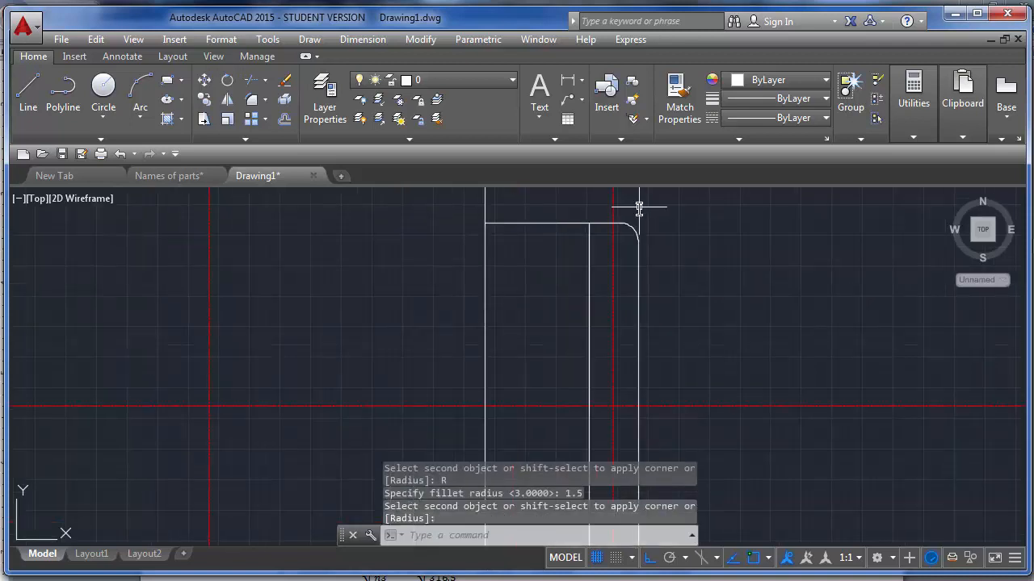
Fillet the lower outer corner of the gear outline with the same 1.5 radius.
scroll(643, 211, down, 3)
key(Return)
scroll(634, 299, up, 3)
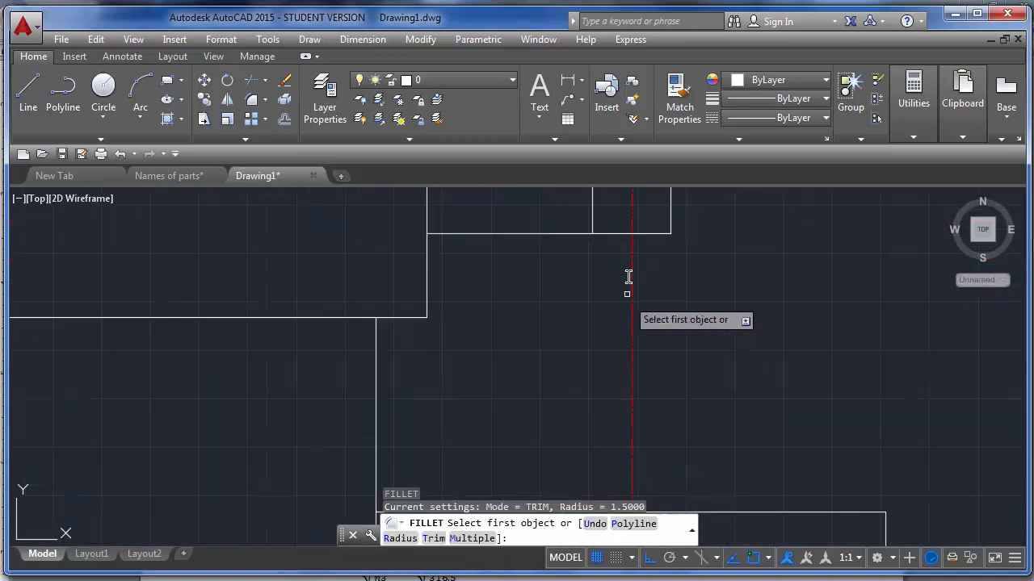
click(618, 233)
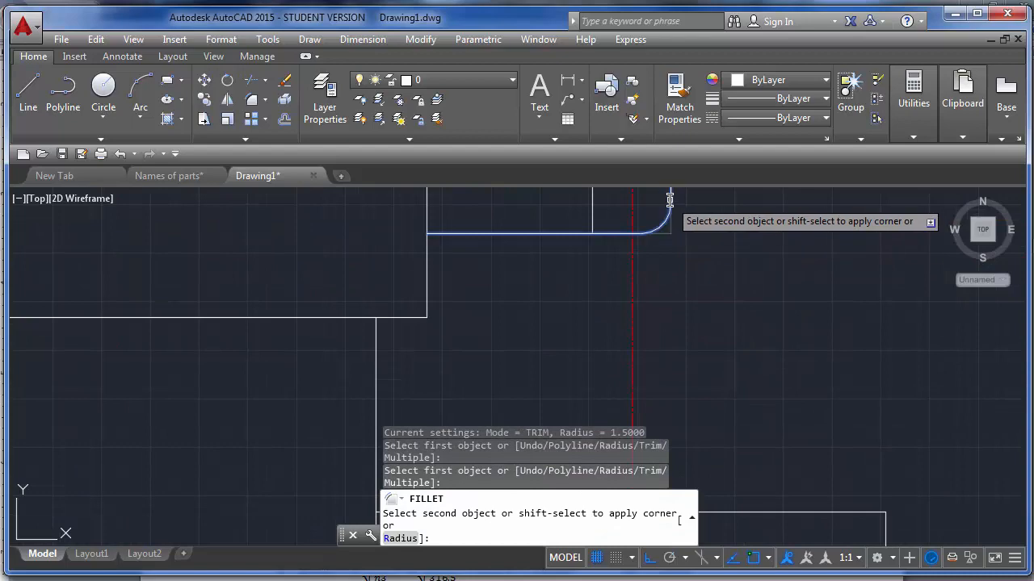
click(670, 216)
key(Return)
scroll(695, 411, down, 4)
scroll(720, 307, up, 3)
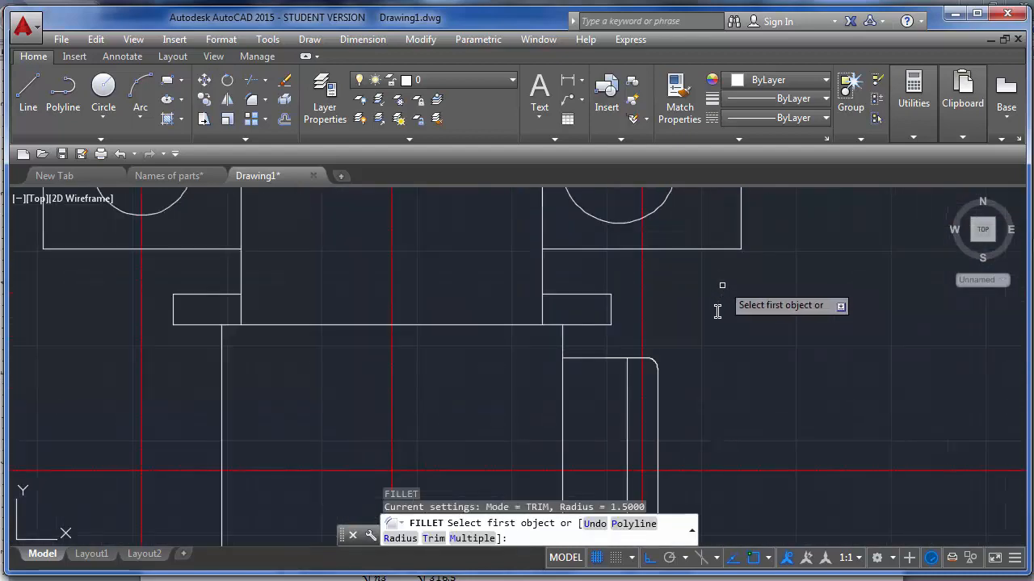
key(Escape)
Mirror the gear's two horizontal lines, outer vertical line and both fillets about the small shaft's vertical centreline, keeping the originals.
scroll(624, 298, down, 2)
scroll(632, 331, up, 4)
scroll(507, 250, down, 4)
scroll(526, 265, up, 8)
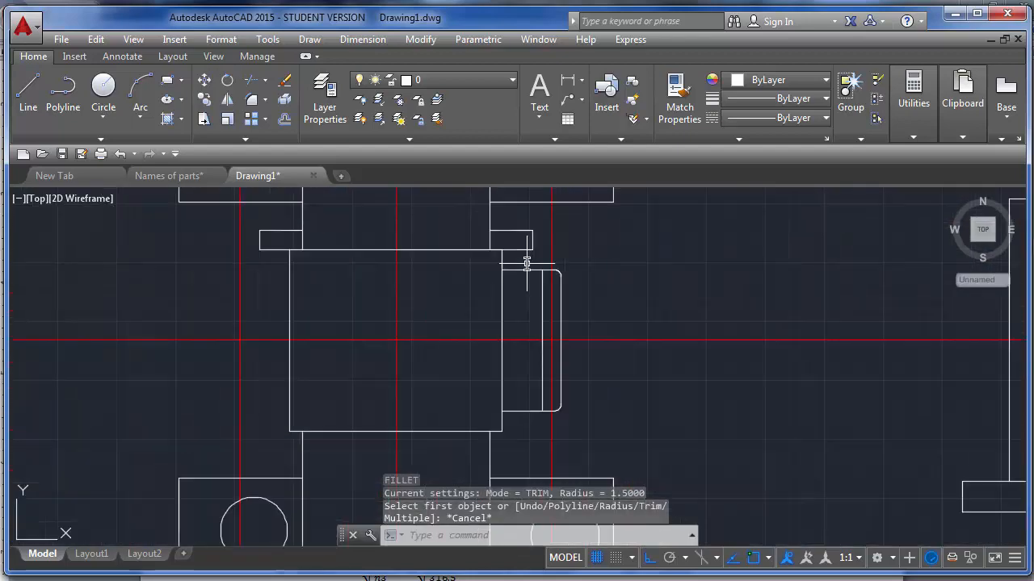
click(656, 304)
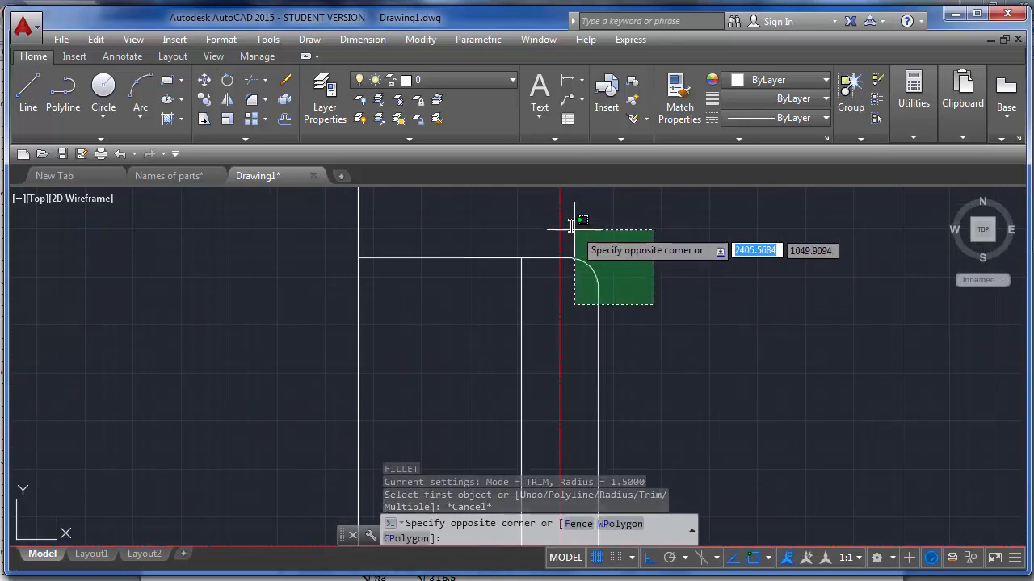
click(570, 225)
scroll(615, 207, down, 2)
scroll(613, 400, down, 2)
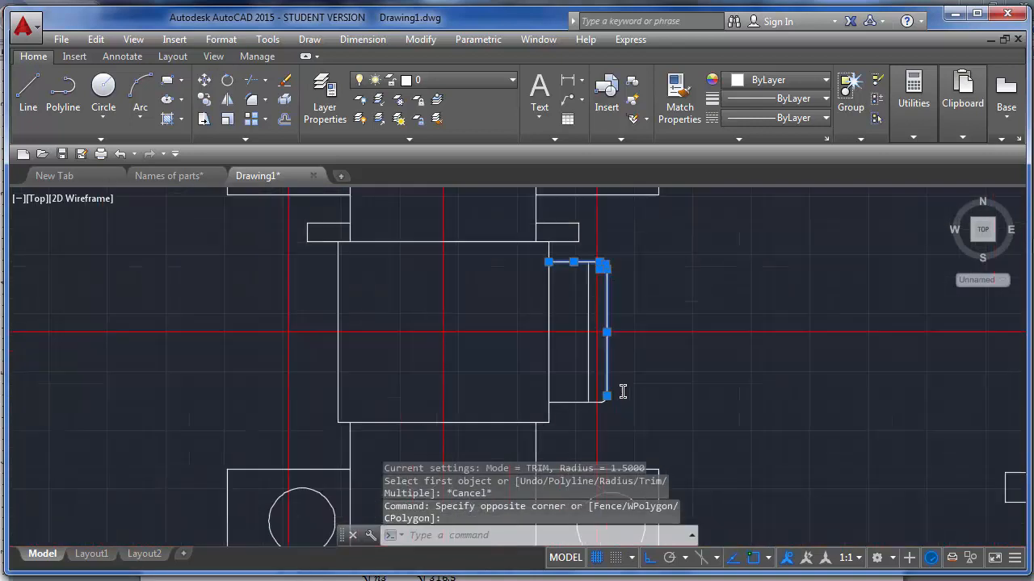
scroll(576, 415, up, 3)
click(577, 411)
click(551, 423)
click(547, 422)
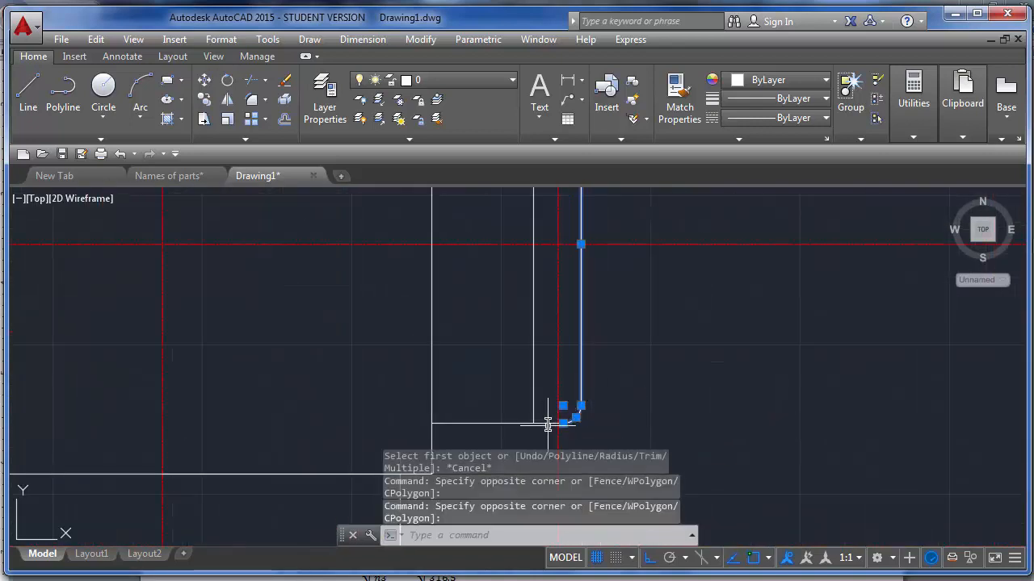
click(612, 415)
scroll(614, 408, down, 3)
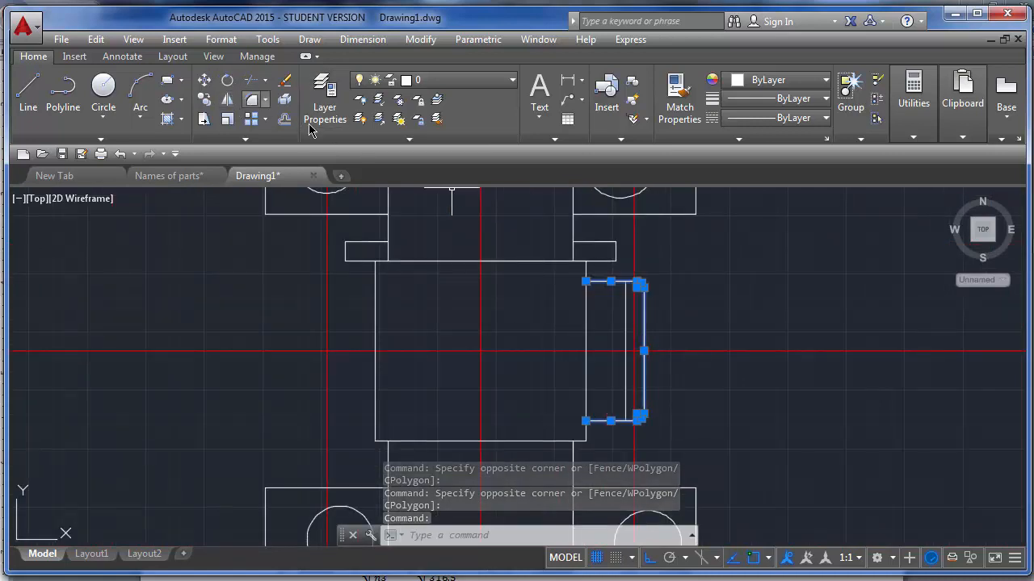
scroll(638, 286, up, 2)
scroll(627, 305, down, 2)
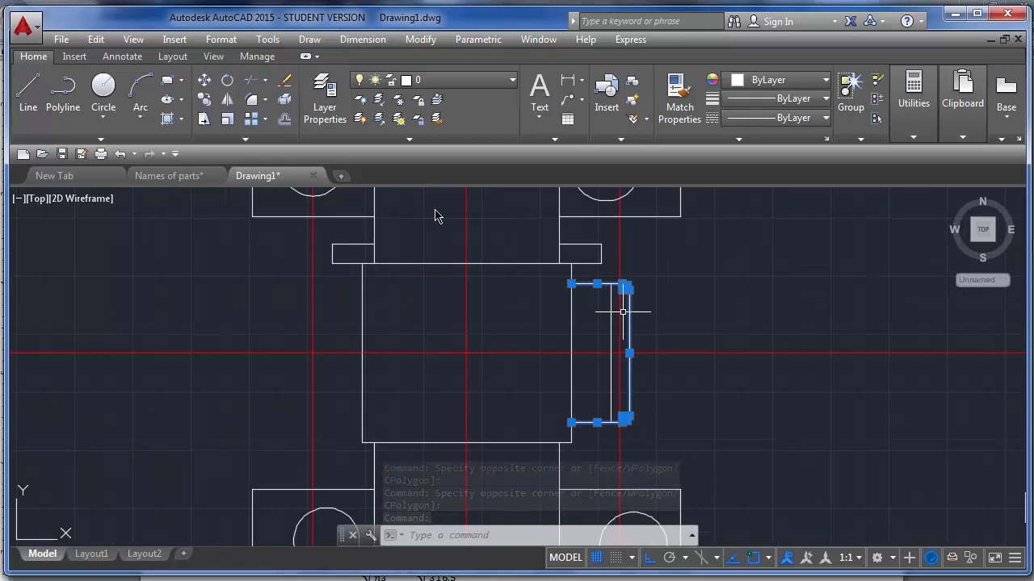
click(229, 101)
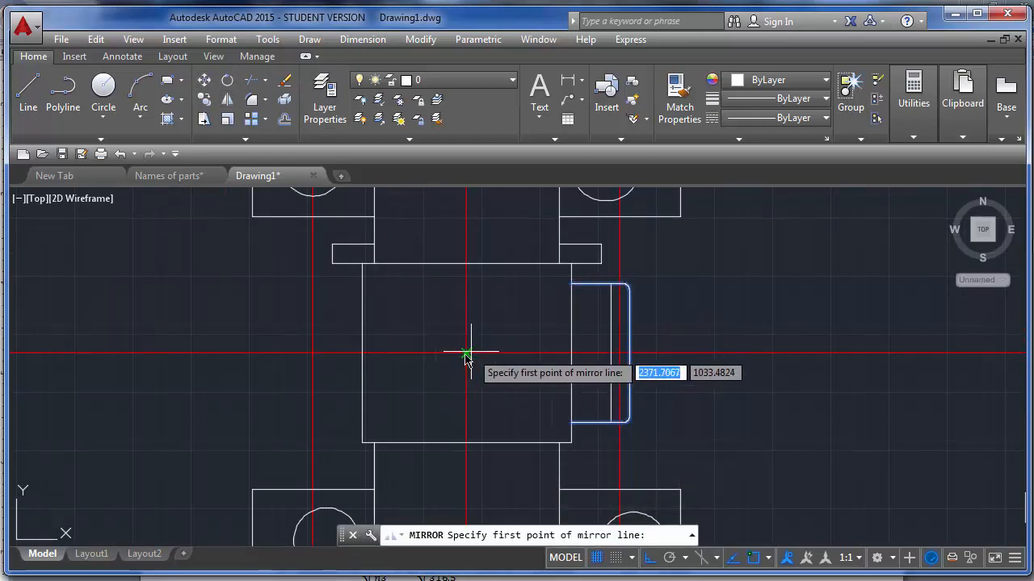
click(466, 353)
click(466, 288)
key(Return)
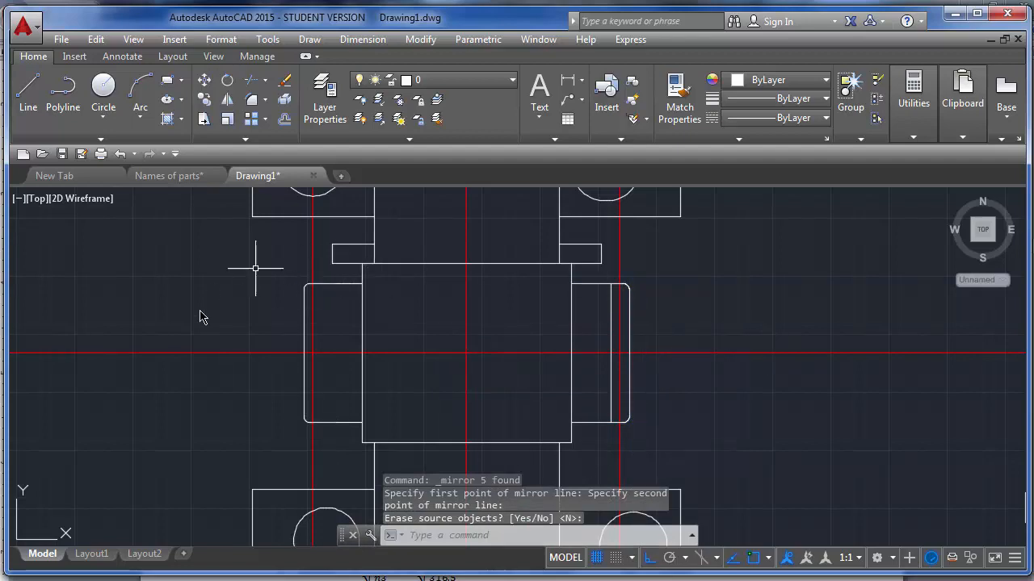
Open the PROJECTS 2014 presentation from the course project's 2014 folder, examine the gear reducer picture on slide 5, and return to the AutoCAD drawing.
mouse_move(0, 159)
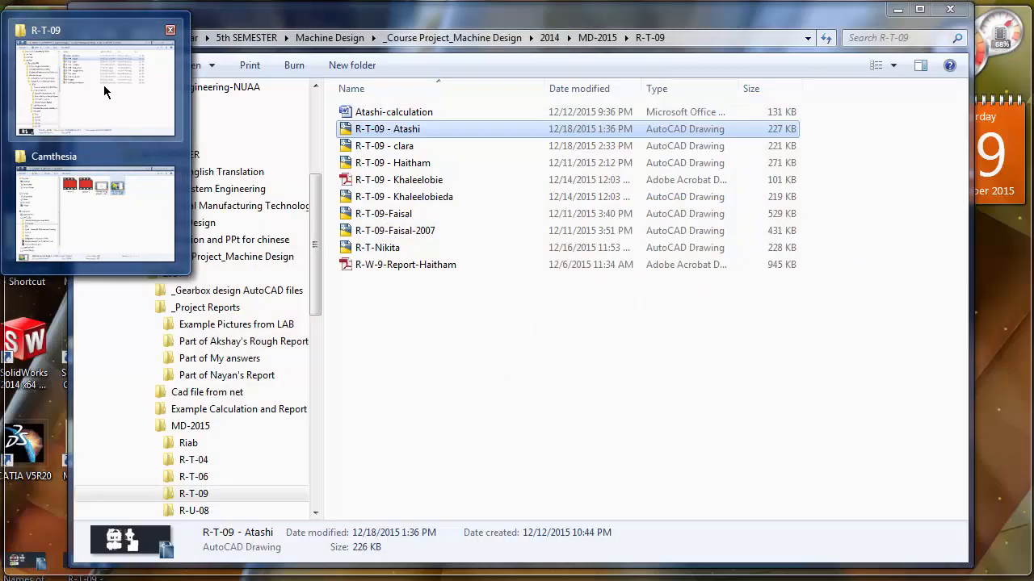
click(104, 85)
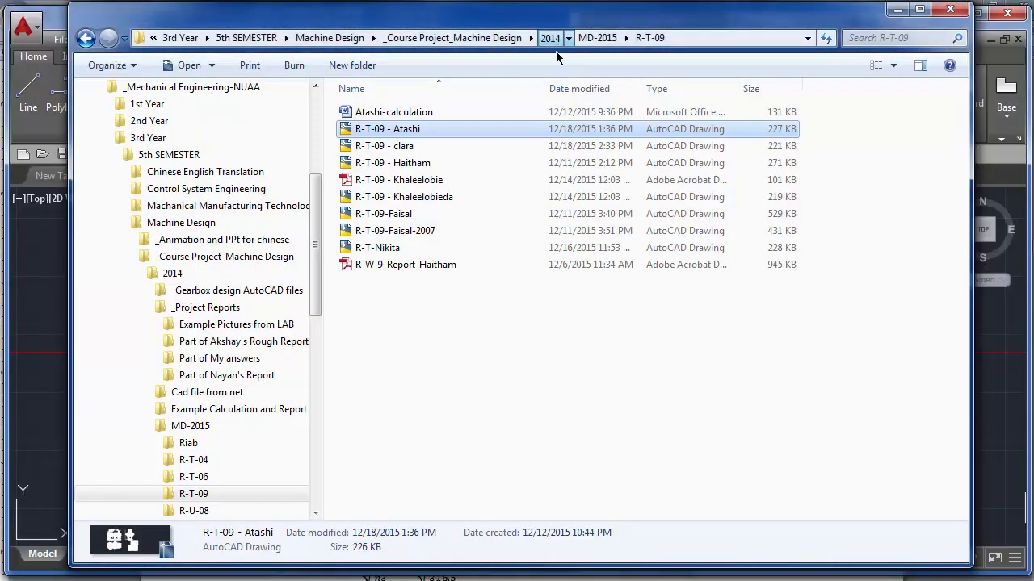
click(549, 37)
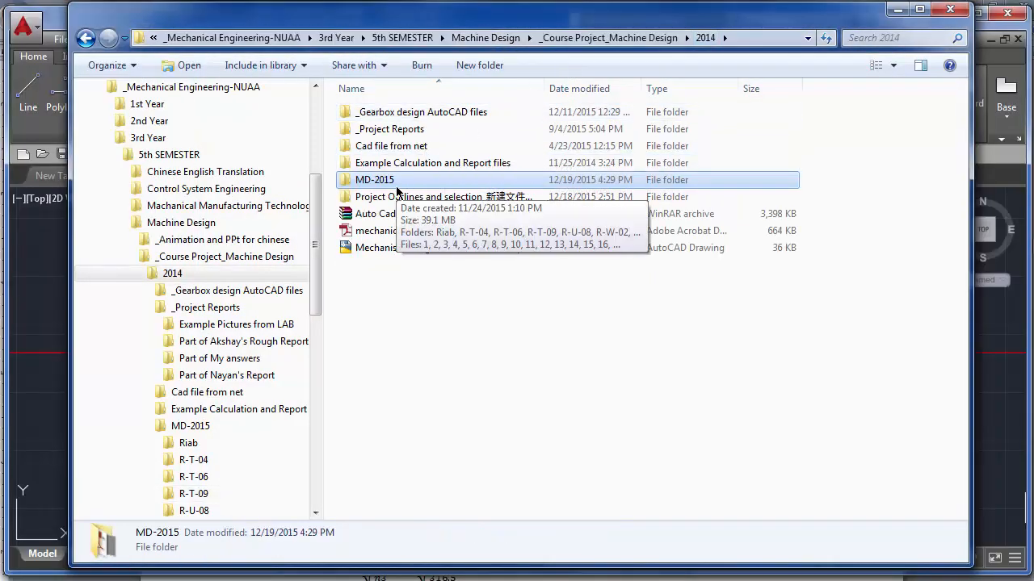
double_click(397, 196)
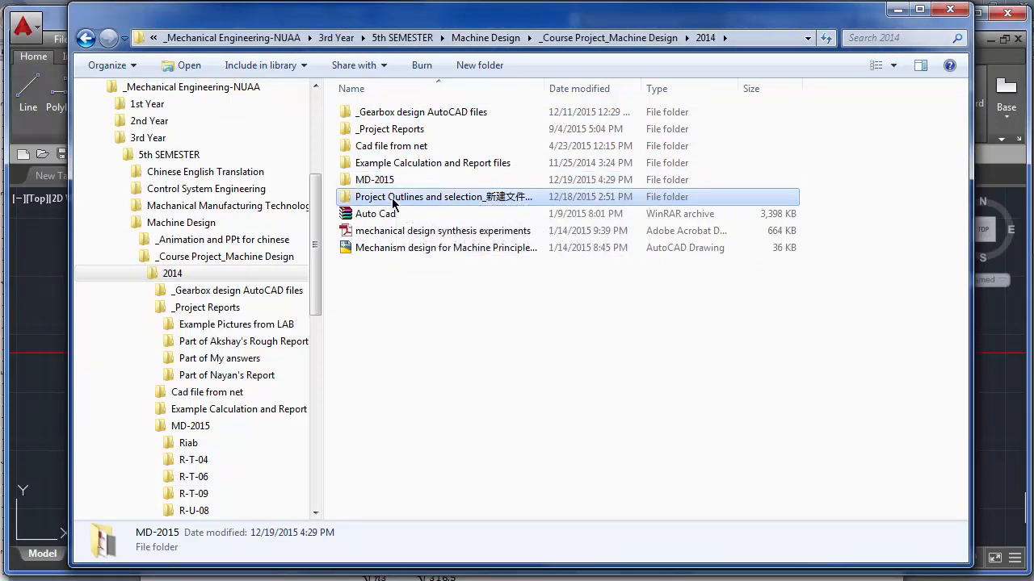
click(357, 166)
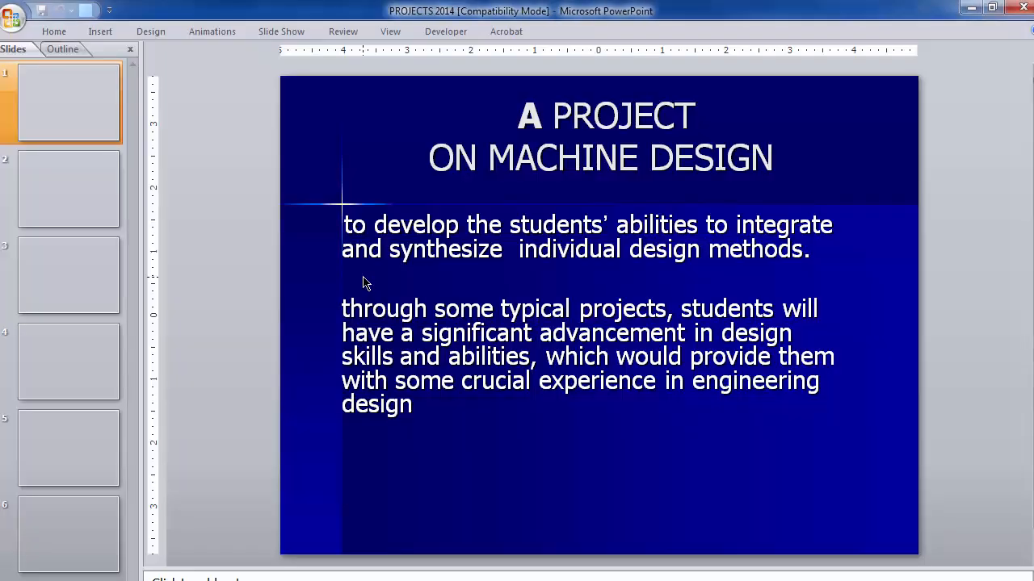
click(69, 442)
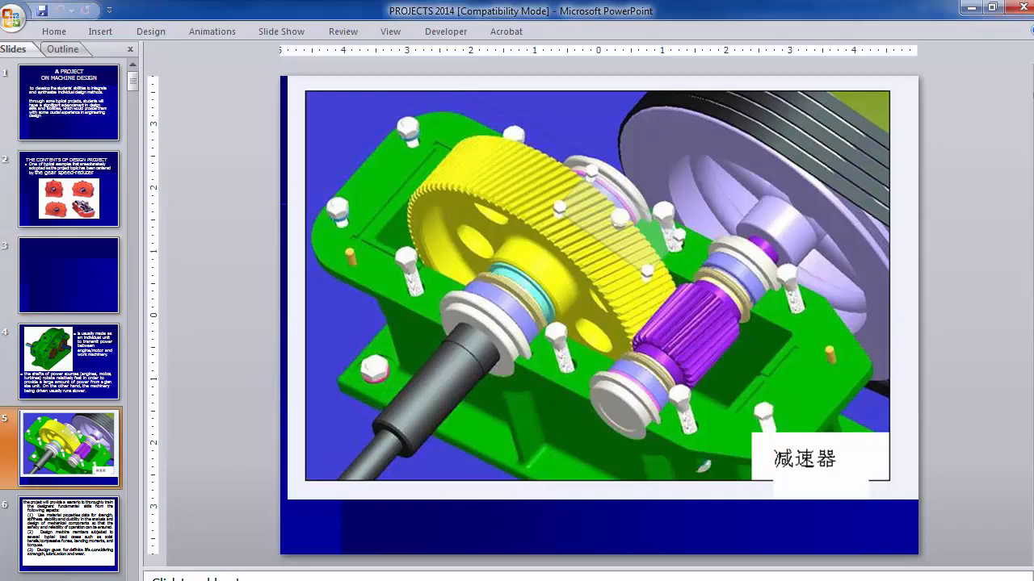
click(2, 198)
click(95, 243)
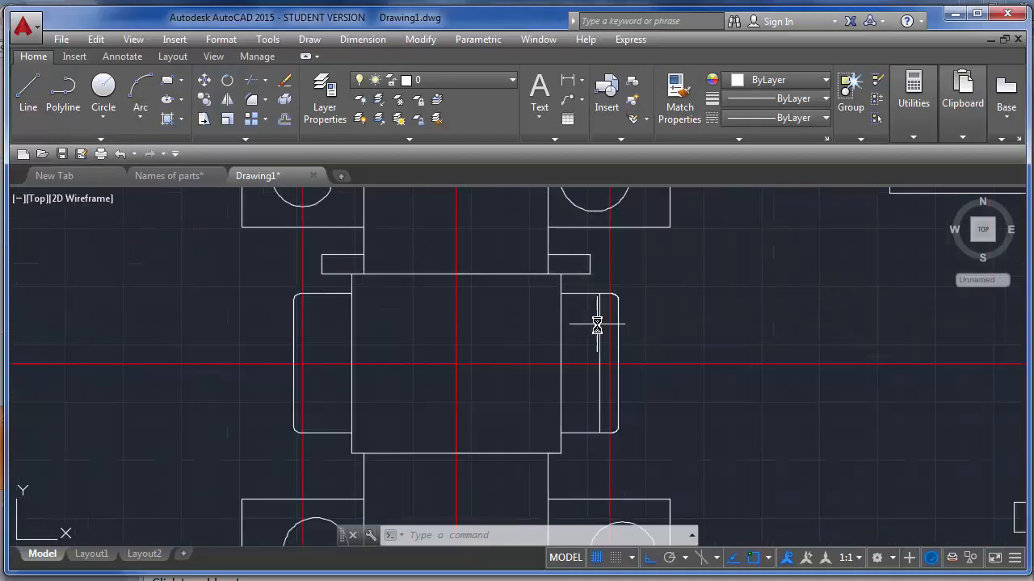
Change the colour of the small shaft's gear outlines on both sides of the shaft to green.
scroll(665, 284, up, 5)
click(620, 282)
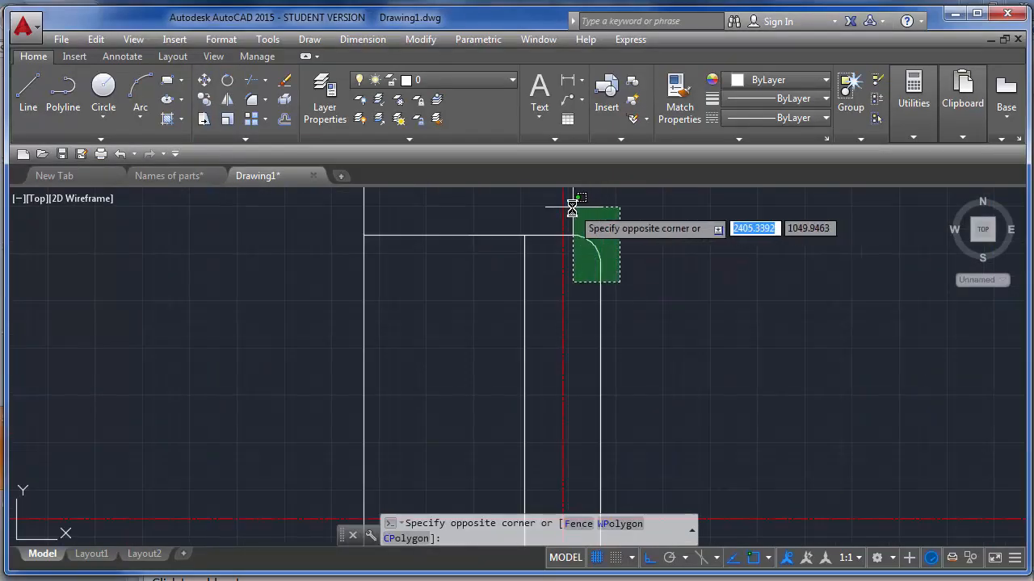
click(572, 208)
scroll(597, 206, down, 3)
scroll(582, 306, up, 5)
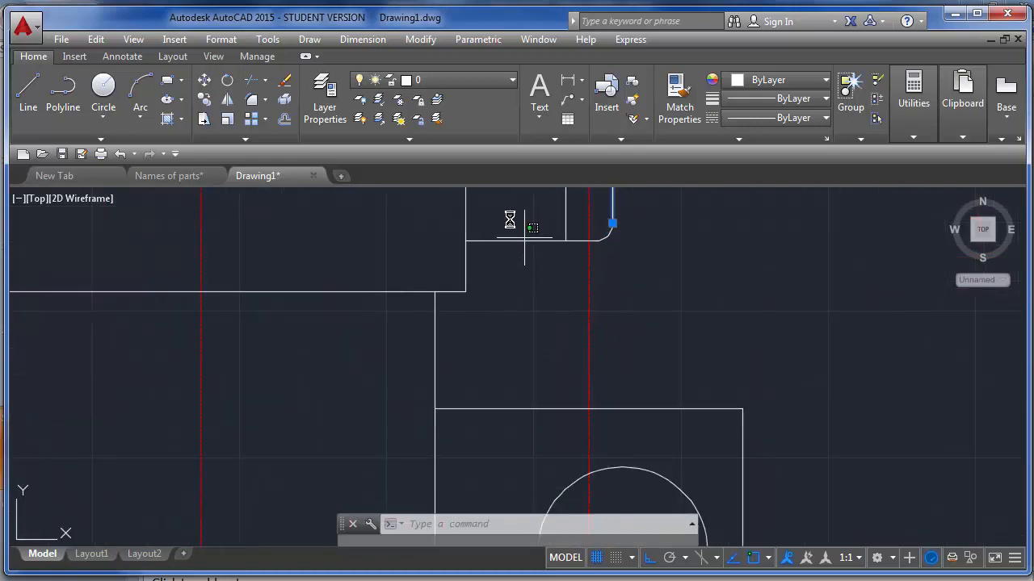
click(520, 277)
scroll(289, 286, down, 3)
scroll(318, 311, up, 4)
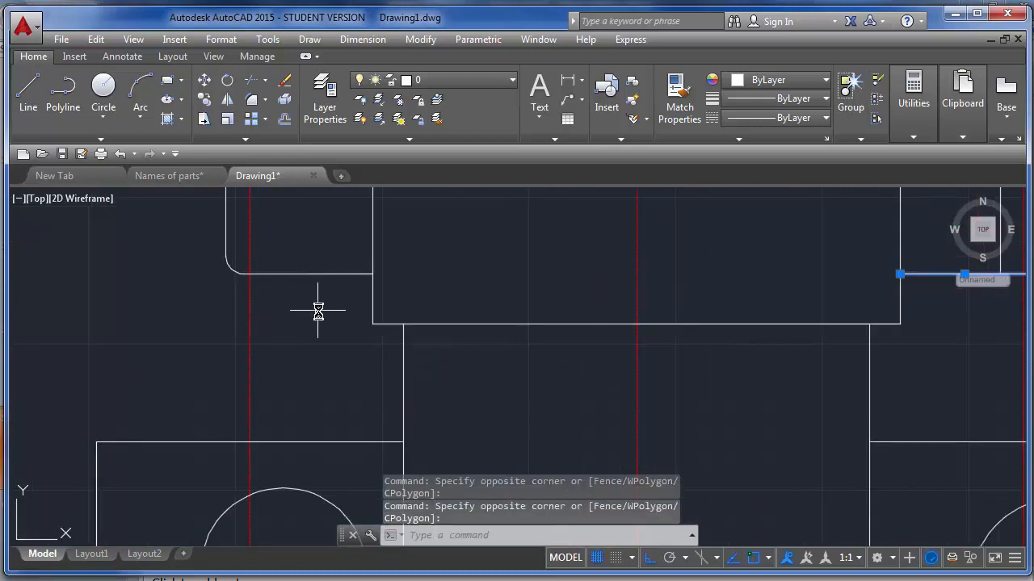
click(318, 311)
click(270, 237)
click(237, 261)
click(185, 231)
scroll(281, 323, down, 5)
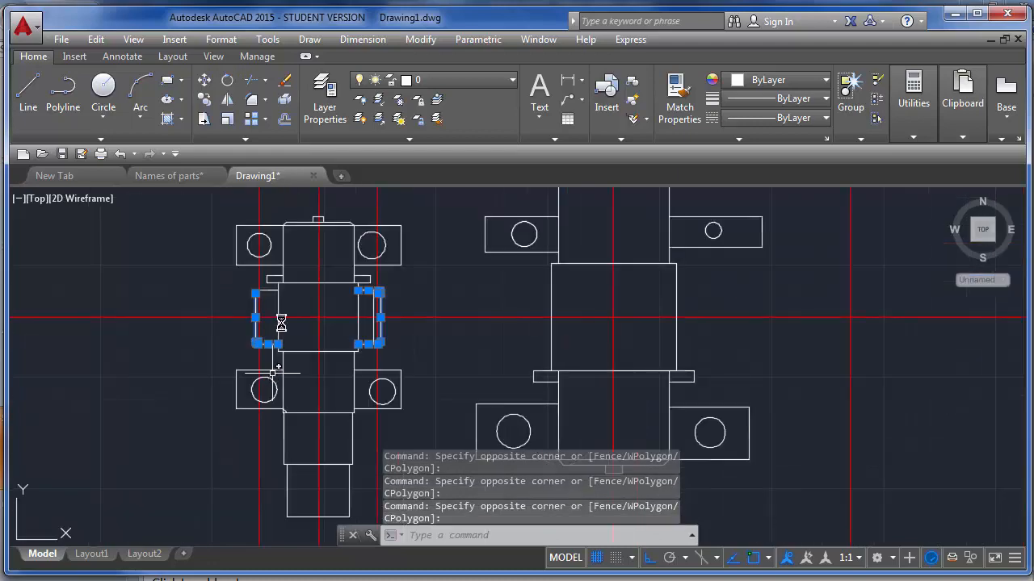
scroll(281, 323, up, 6)
click(202, 462)
click(135, 487)
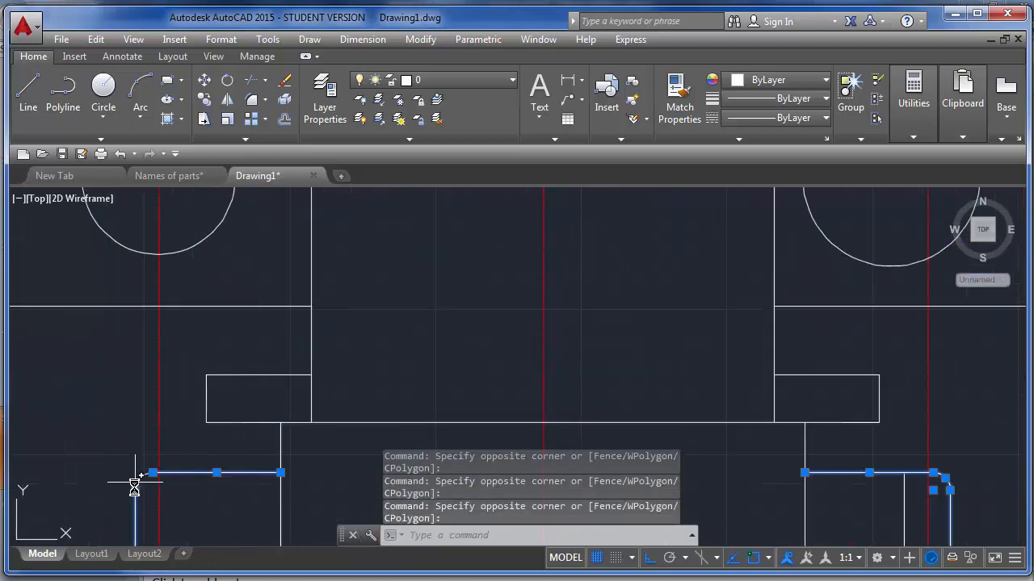
click(772, 80)
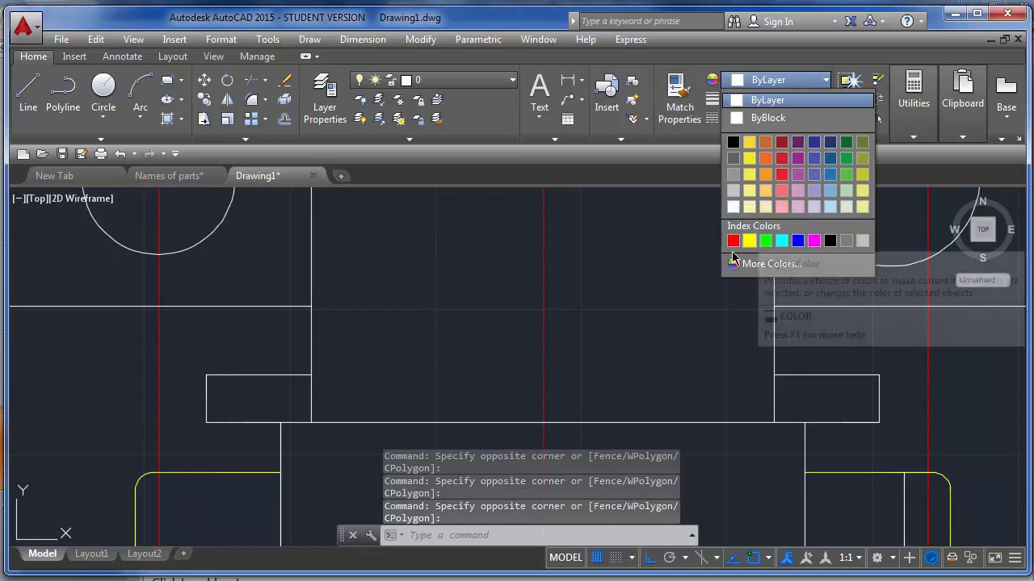
click(771, 242)
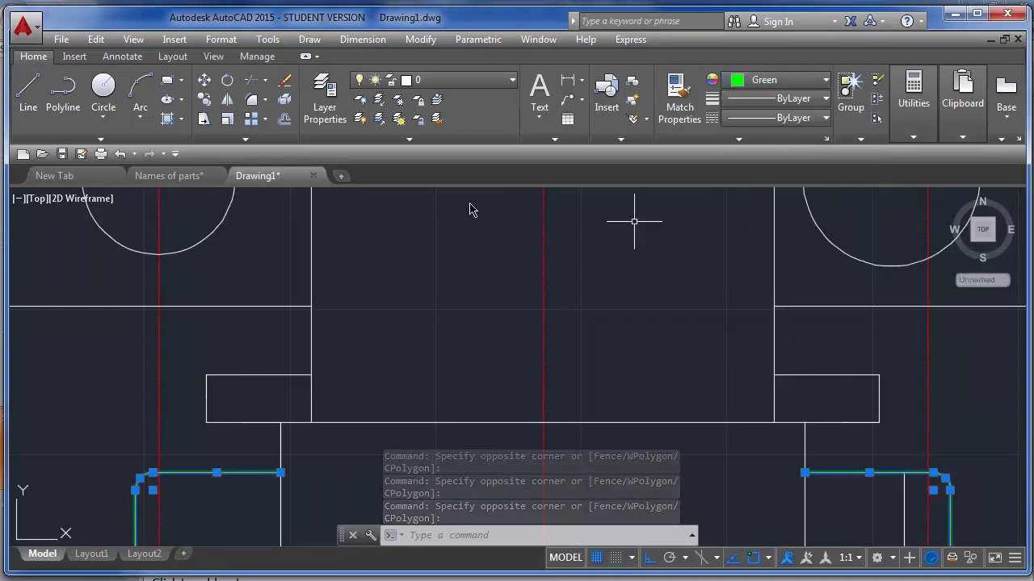
key(Escape)
scroll(437, 189, down, 4)
scroll(438, 191, down, 2)
scroll(589, 258, up, 4)
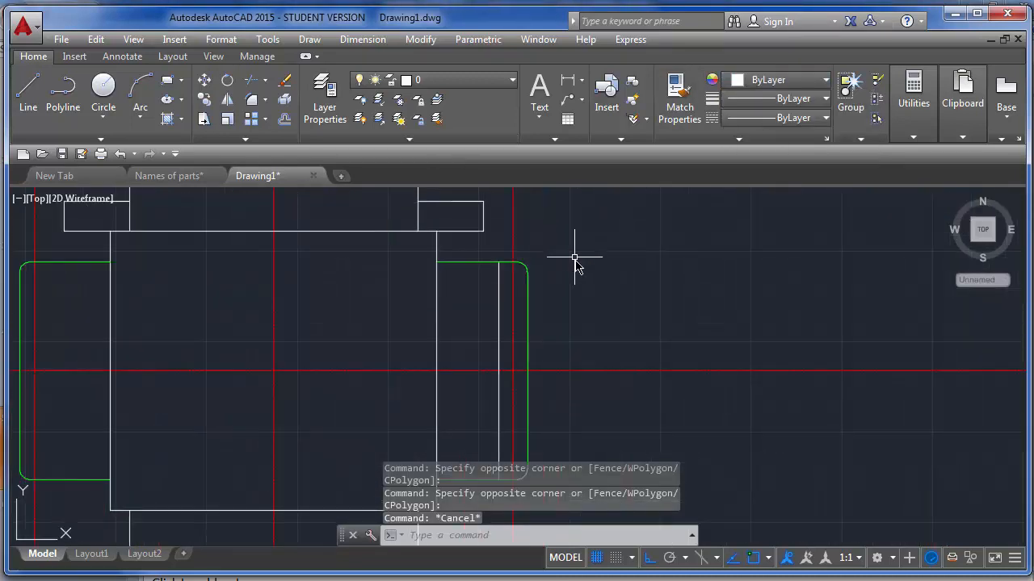
scroll(453, 214, down, 2)
scroll(520, 258, up, 4)
scroll(279, 261, down, 3)
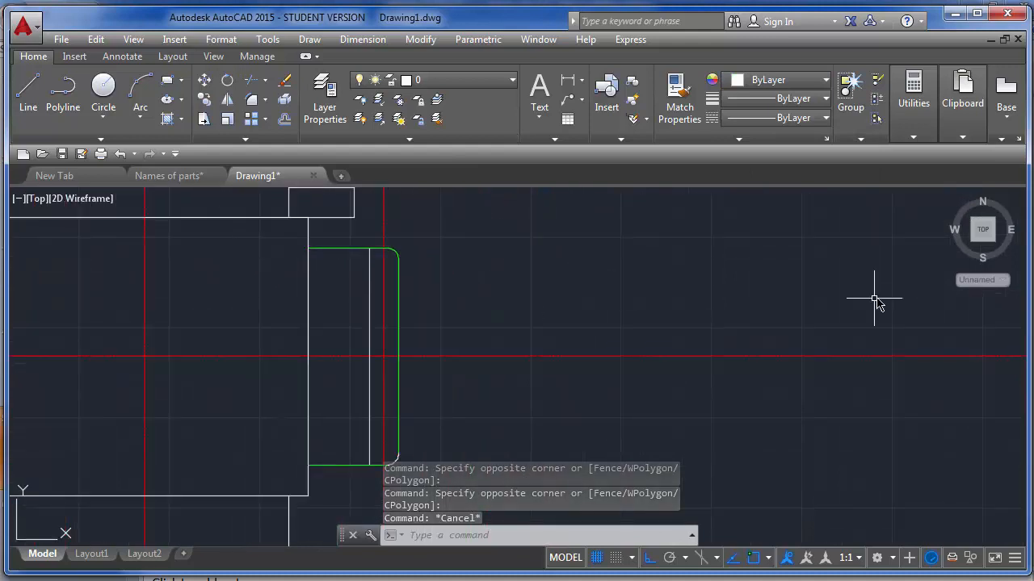
scroll(95, 233, down, 2)
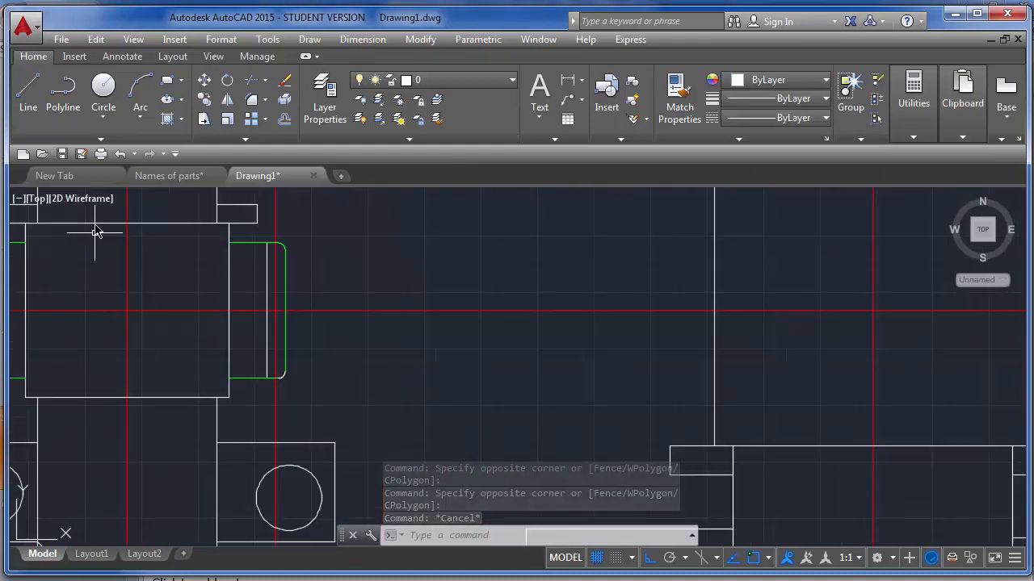
click(28, 87)
key(Escape)
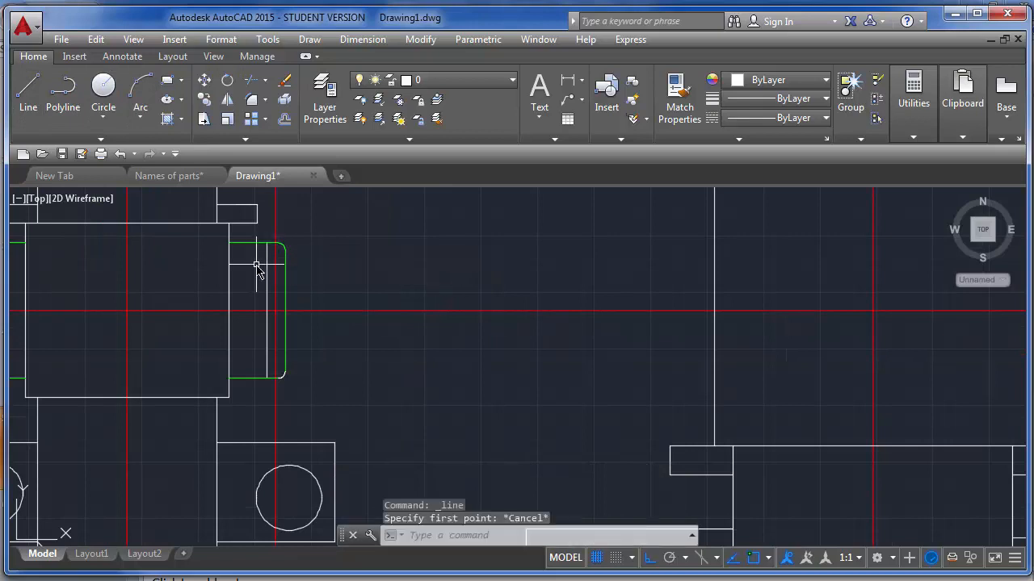
Shorten the inner vertical line within the small gear at its upper end and recentre it on the horizontal centreline.
scroll(266, 254, up, 6)
click(269, 280)
click(227, 259)
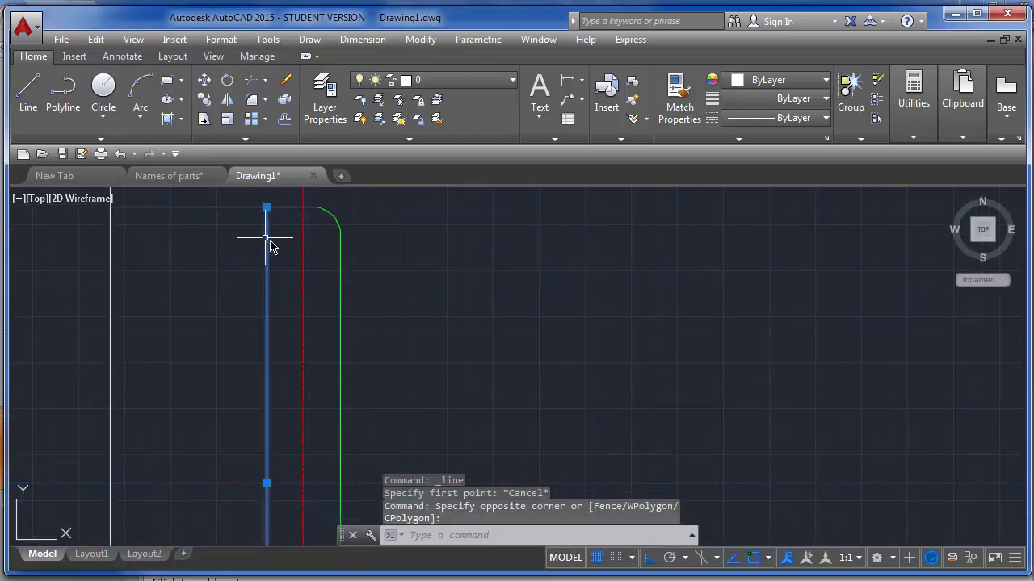
click(267, 209)
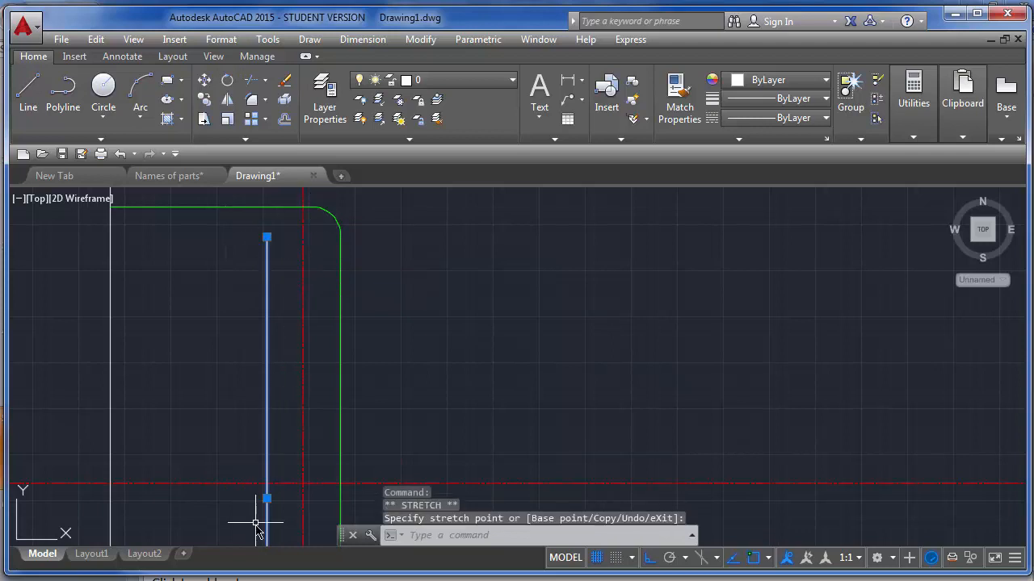
key(Escape)
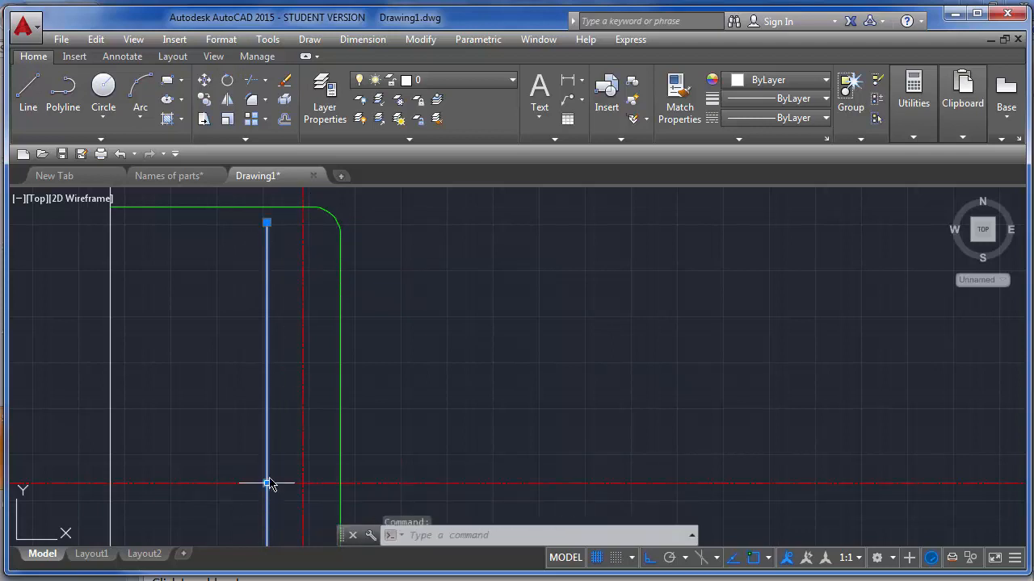
scroll(326, 327, down, 3)
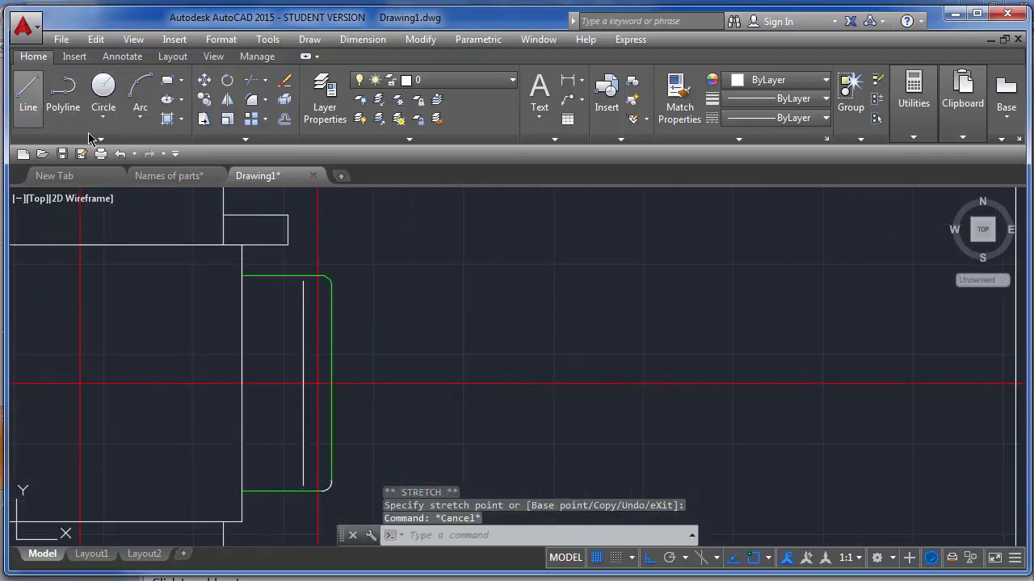
Draw a horizontal line from the upper end of the inner vertical line to the large shaft's near edge.
click(29, 89)
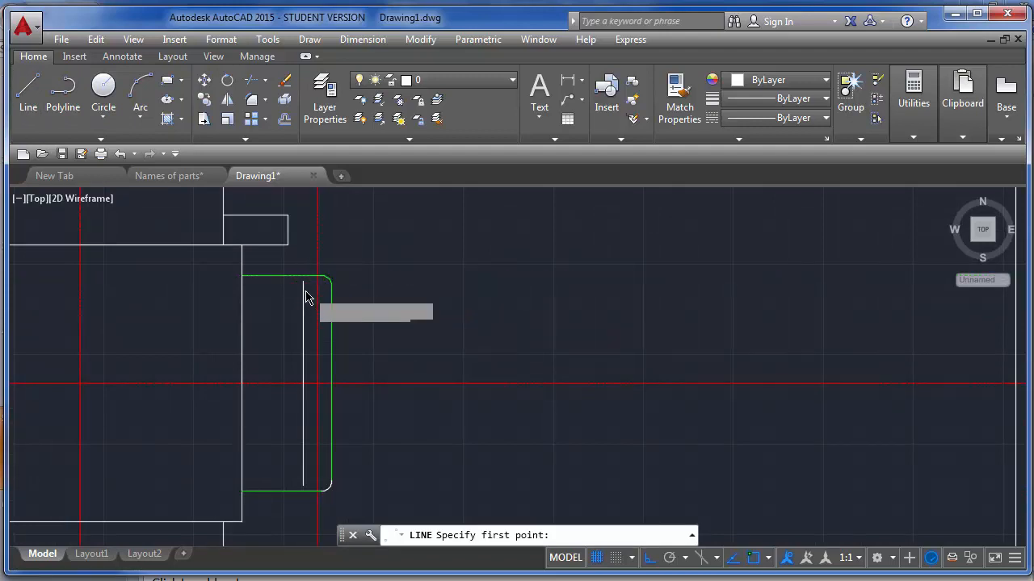
scroll(308, 292, up, 5)
click(290, 252)
scroll(91, 297, down, 4)
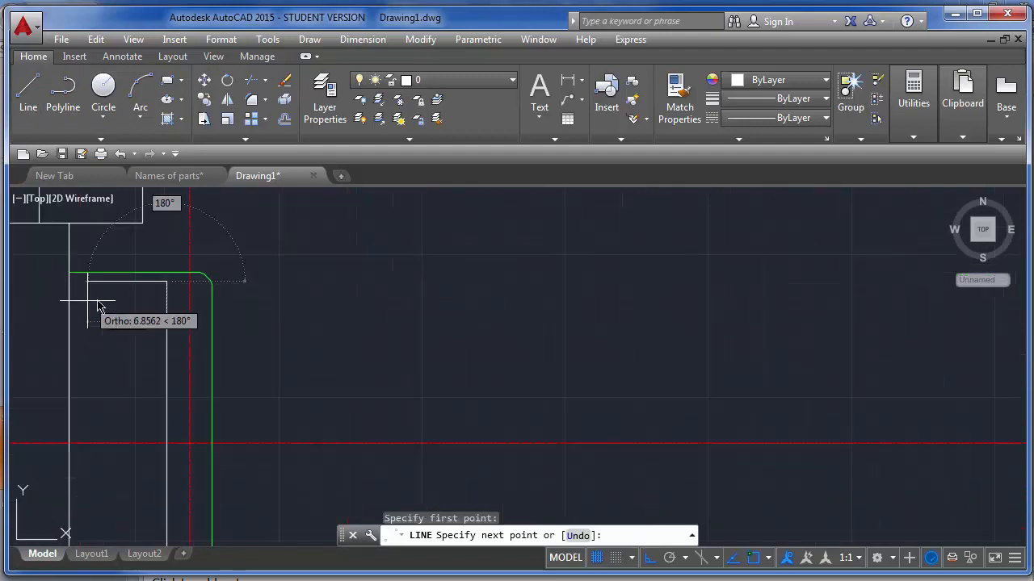
scroll(271, 296, down, 3)
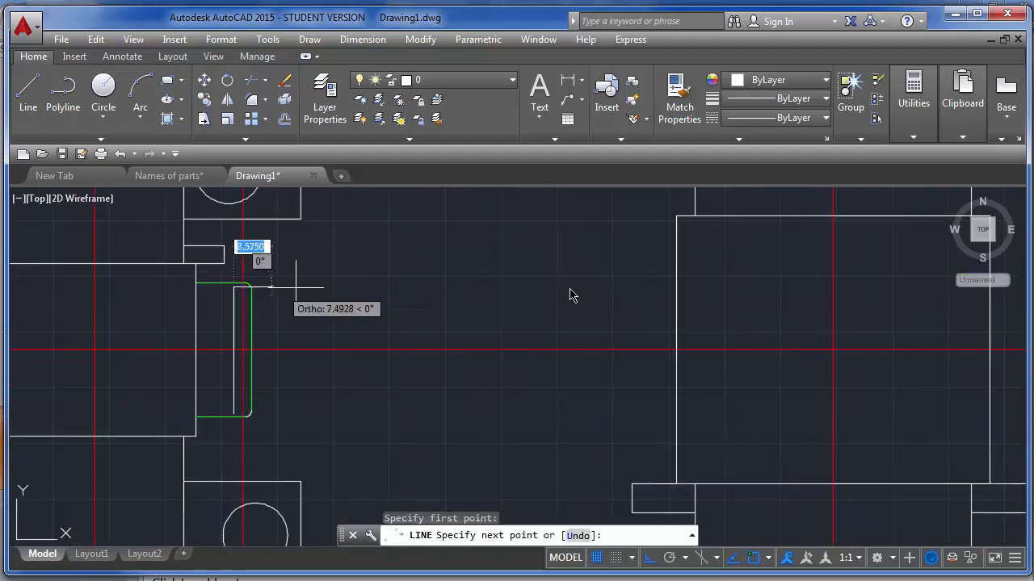
click(676, 287)
key(Return)
Draw a horizontal line from the lower end of the inner vertical line to the large shaft's near edge.
key(Return)
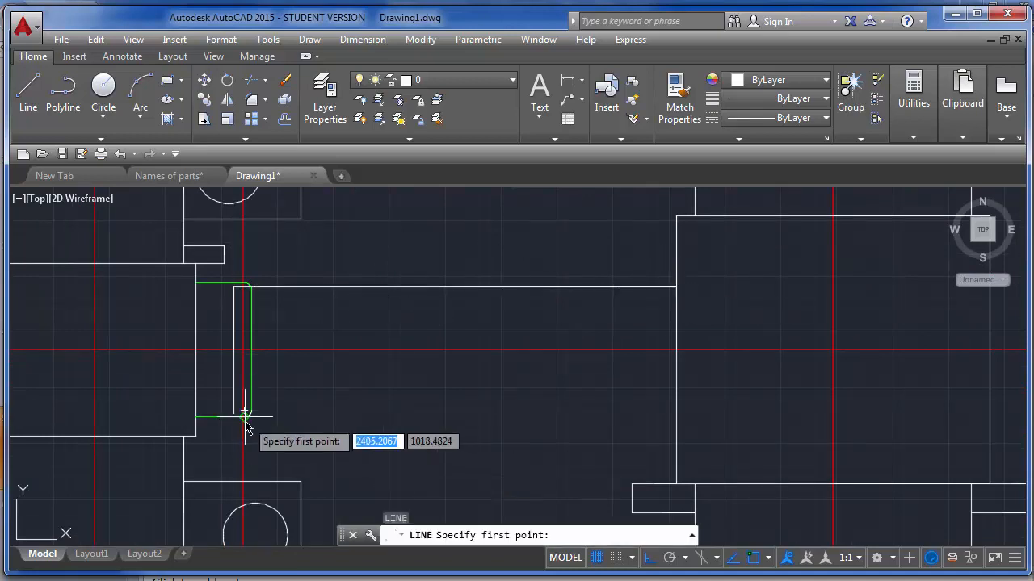
scroll(227, 421, up, 5)
click(194, 398)
scroll(138, 412, down, 3)
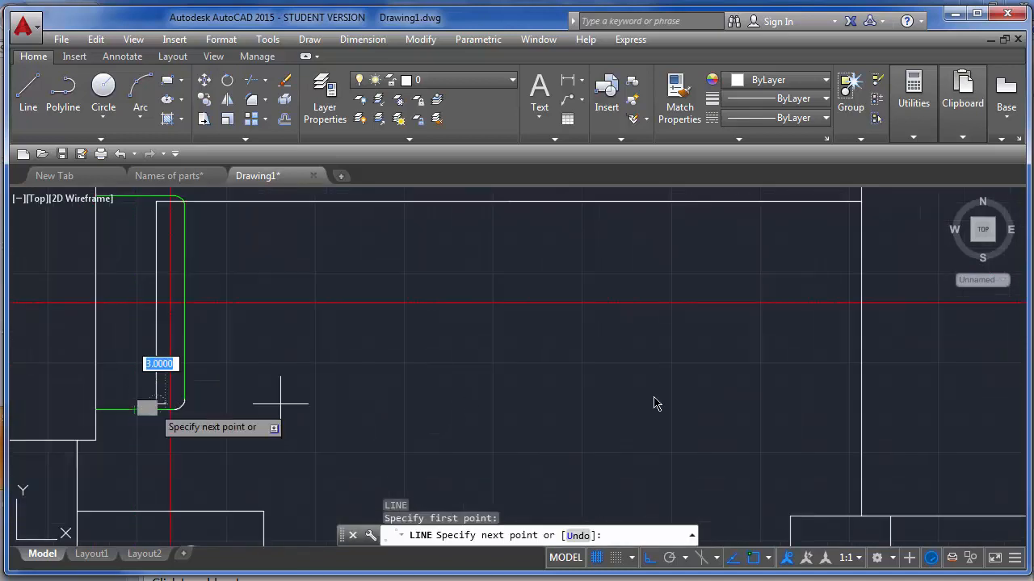
click(859, 403)
key(Return)
scroll(960, 437, down, 3)
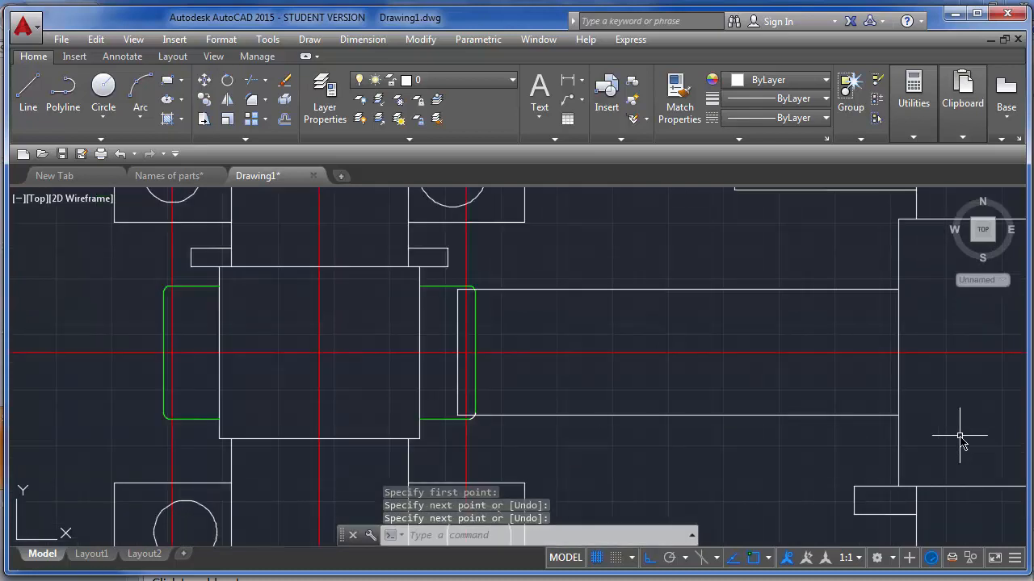
Fillet the large gear outline's upper corner inside the small gear with a radius of 1.5.
scroll(437, 298, up, 3)
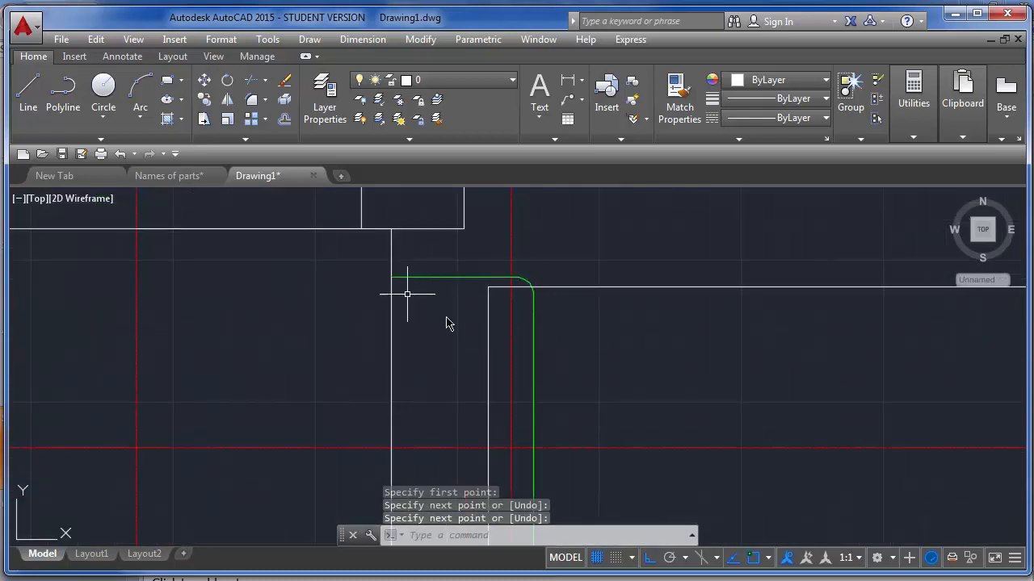
scroll(513, 305, up, 2)
click(507, 307)
key(Escape)
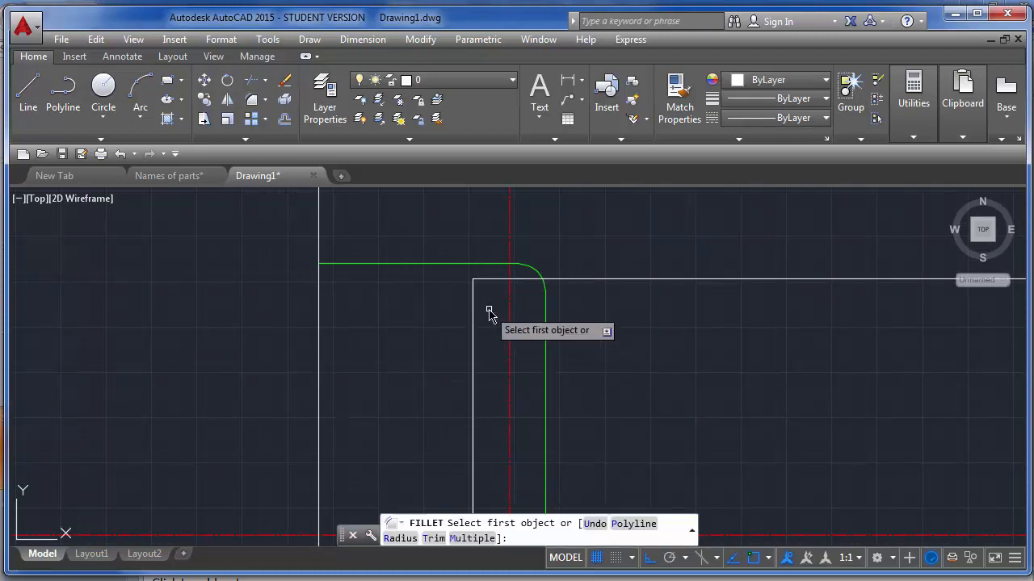
click(495, 283)
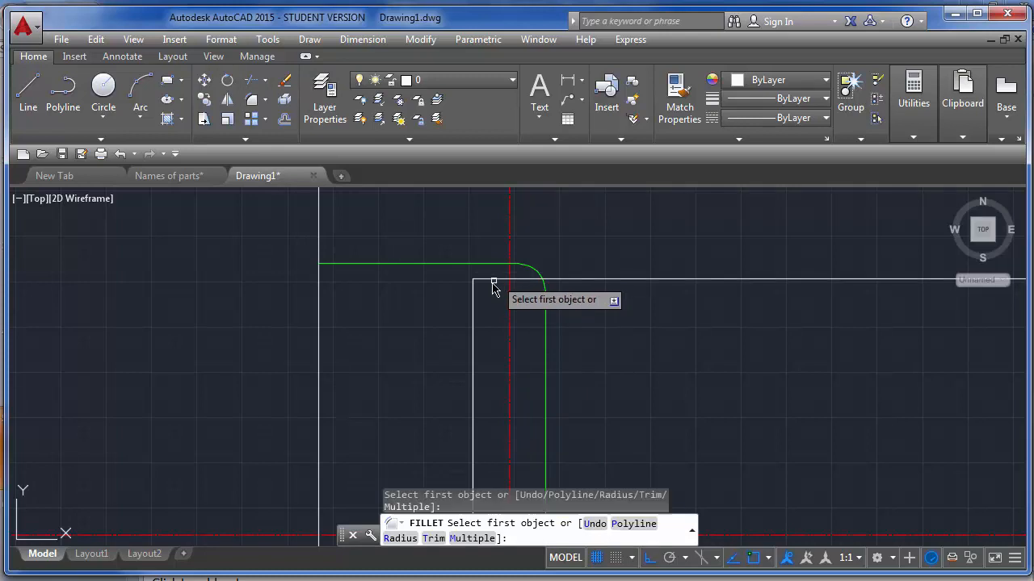
click(492, 283)
click(491, 281)
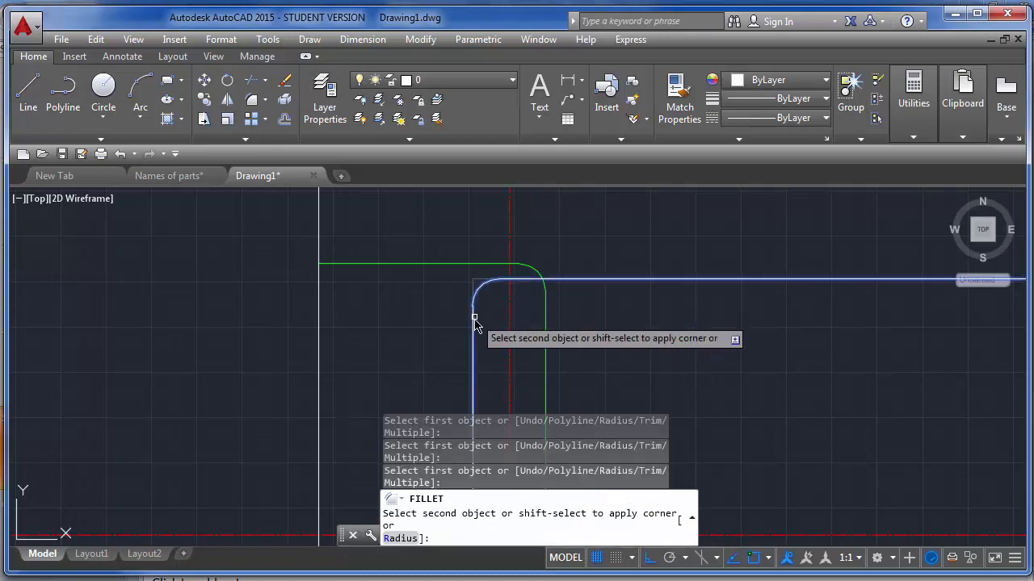
click(474, 319)
Fillet the large gear outline's lower corner inside the small gear with the same 1.5 radius.
key(Return)
scroll(464, 369, up, 3)
scroll(472, 381, up, 3)
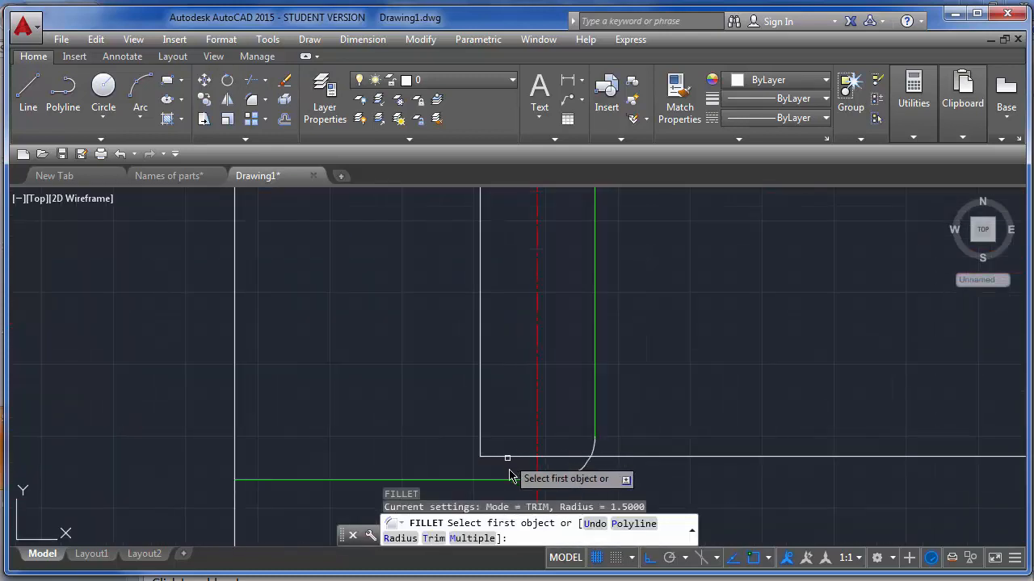
click(482, 442)
click(479, 408)
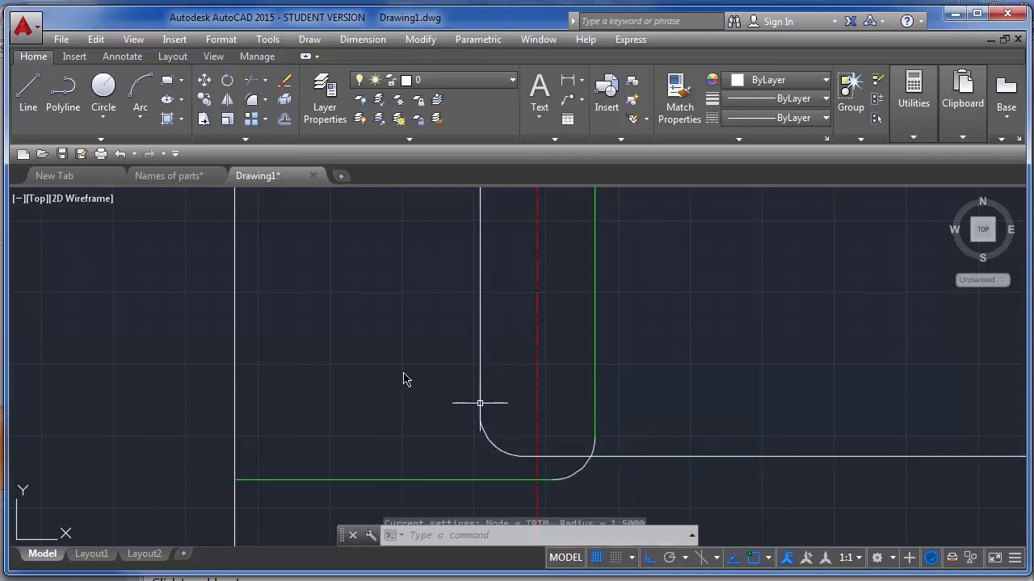
key(Return)
click(404, 376)
scroll(430, 420, down, 5)
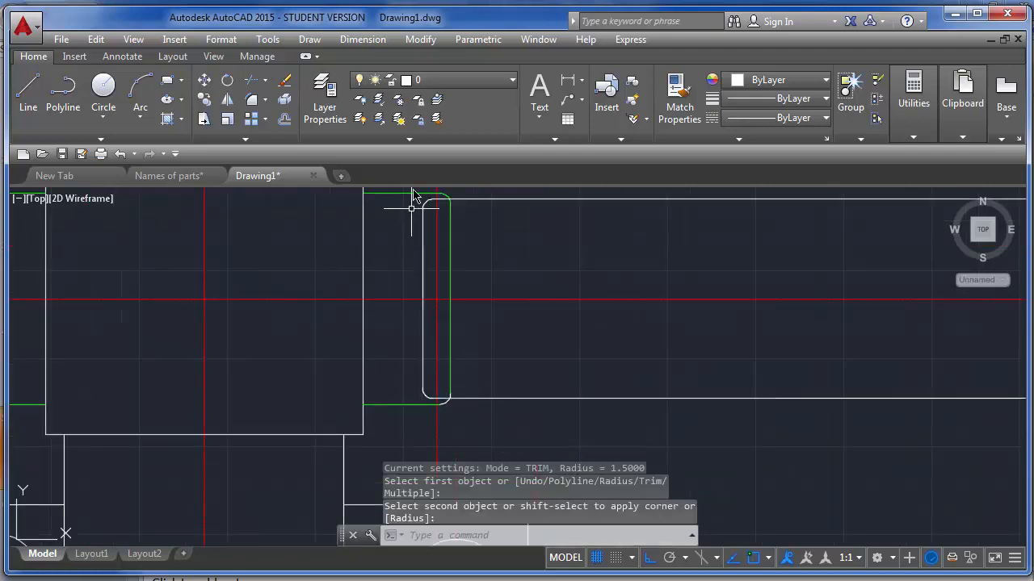
Change the color of the large gear's outline, including both horizontal lines, the inner vertical line and the two corner fillets, to yellow.
scroll(412, 208, up, 2)
click(444, 284)
click(377, 205)
click(659, 267)
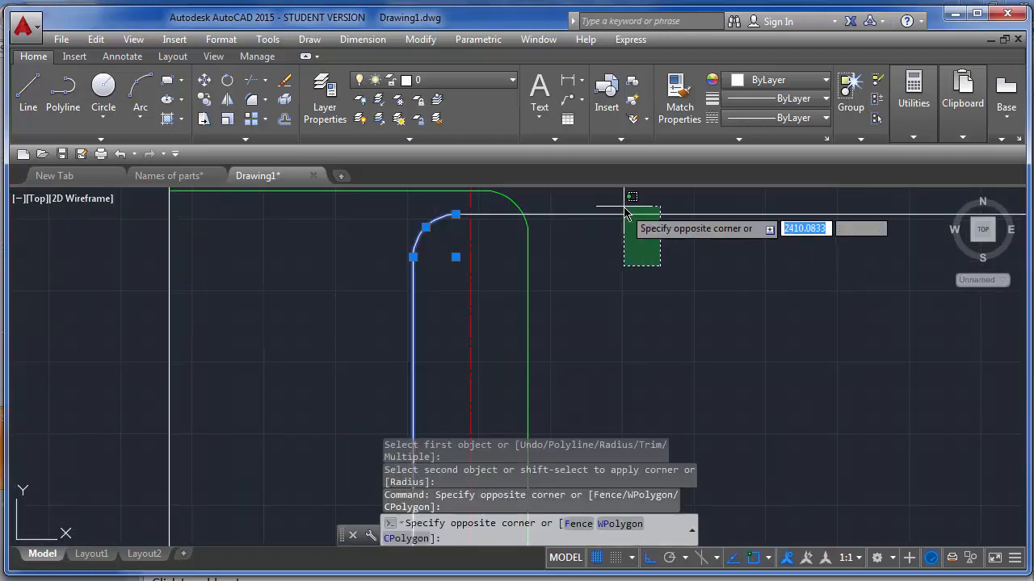
click(623, 207)
scroll(566, 195, down, 4)
scroll(542, 429, up, 4)
click(520, 294)
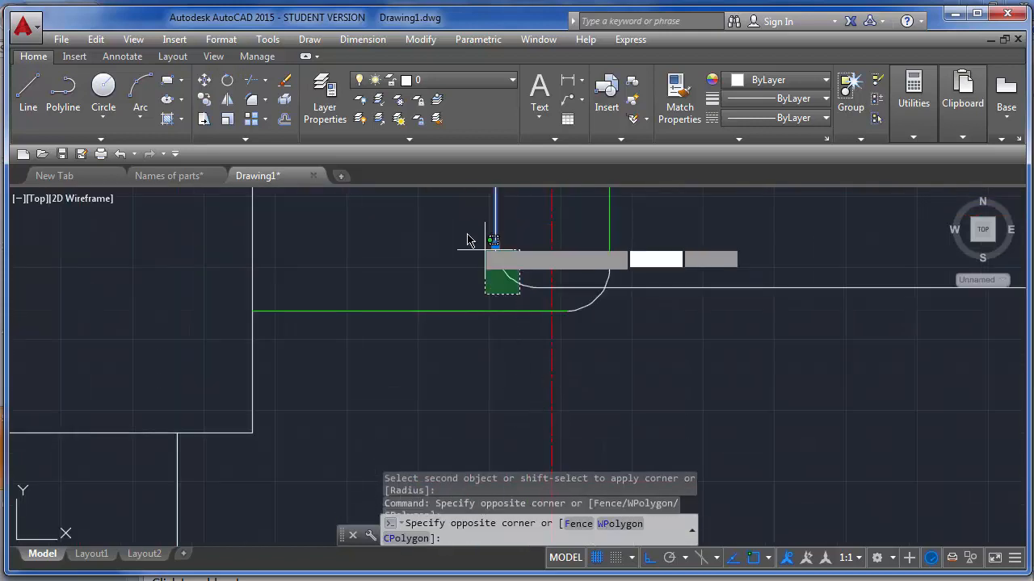
click(470, 239)
click(748, 337)
click(701, 255)
scroll(668, 385, down, 5)
scroll(711, 347, down, 2)
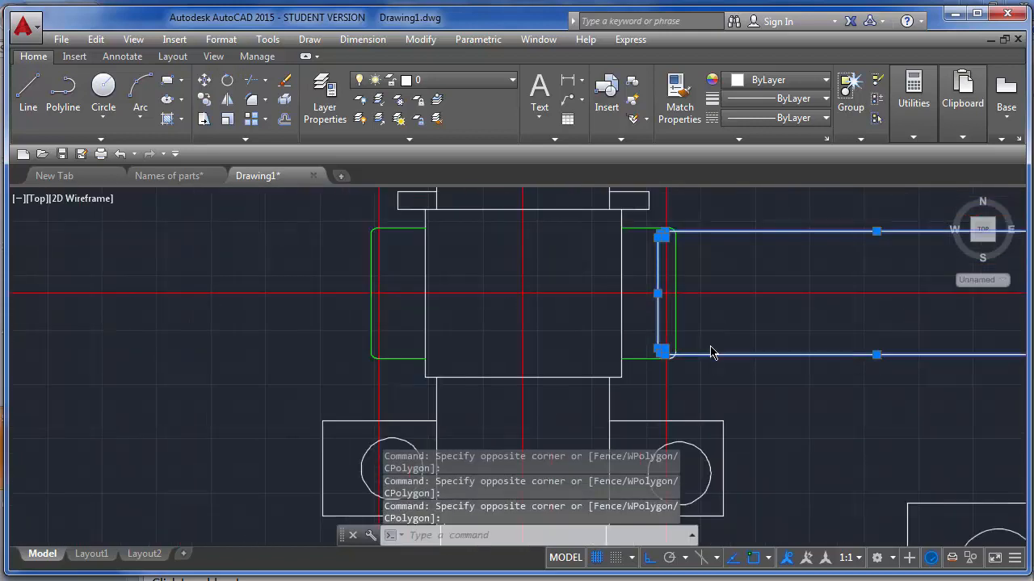
scroll(711, 352, down, 2)
click(780, 79)
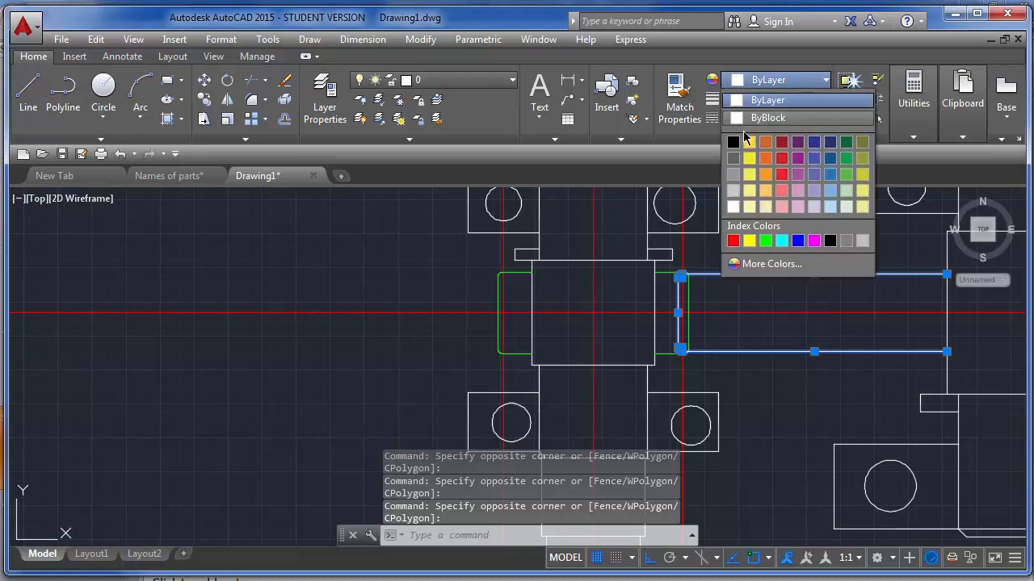
click(681, 293)
key(Escape)
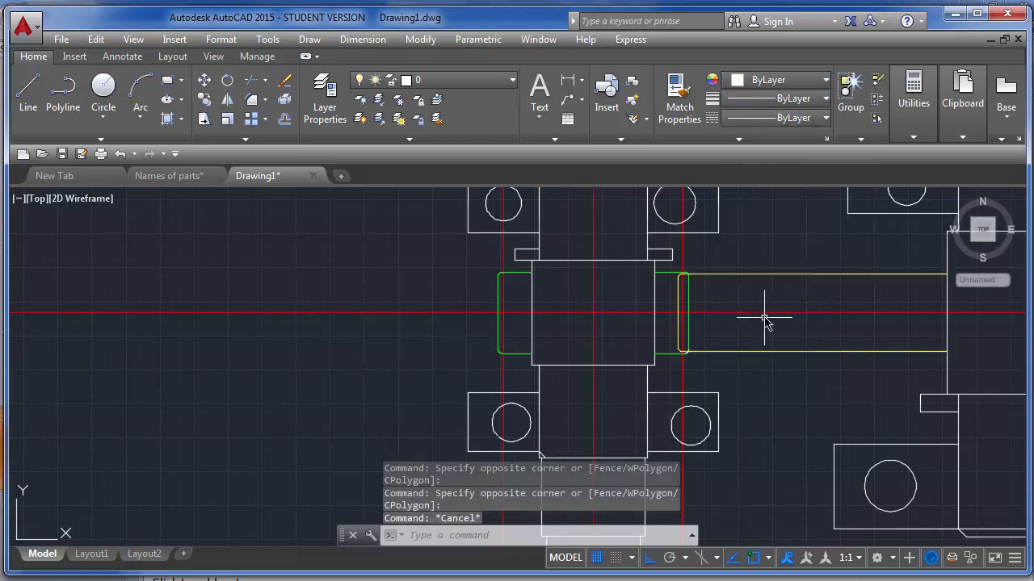
scroll(759, 312, up, 4)
scroll(575, 251, up, 4)
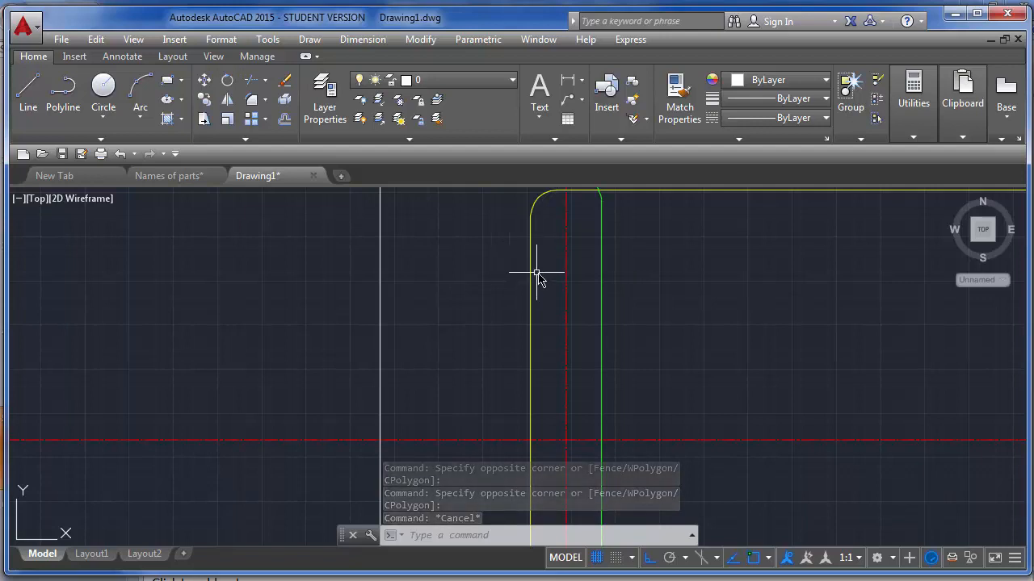
click(539, 274)
click(485, 233)
click(599, 263)
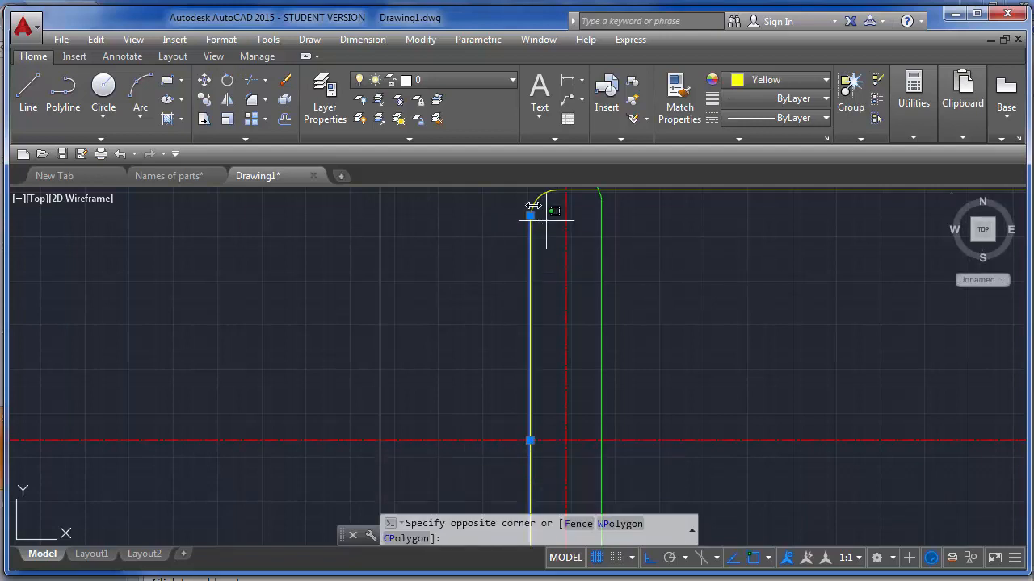
click(531, 202)
scroll(586, 220, down, 4)
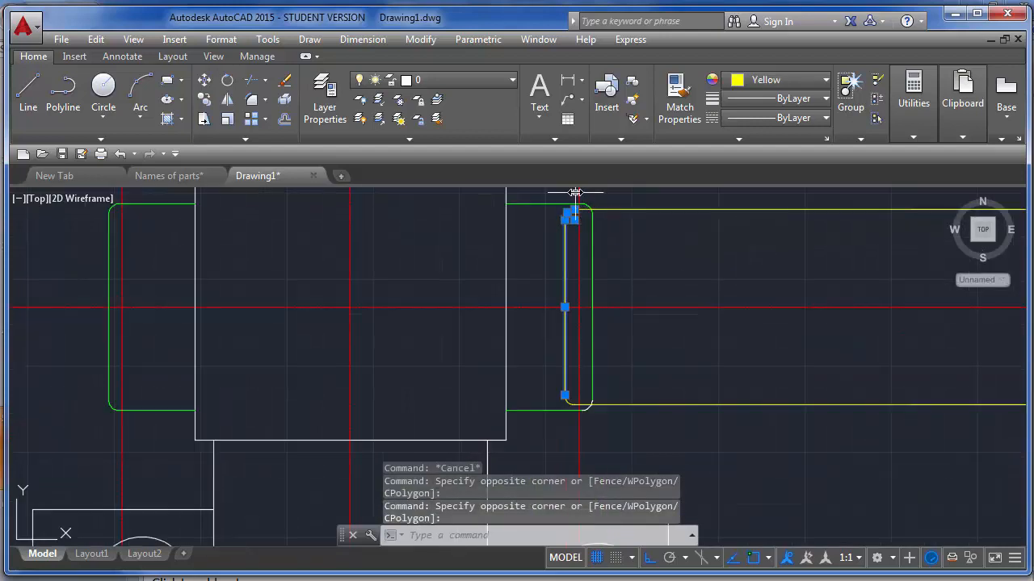
scroll(583, 390, up, 3)
click(569, 421)
click(525, 376)
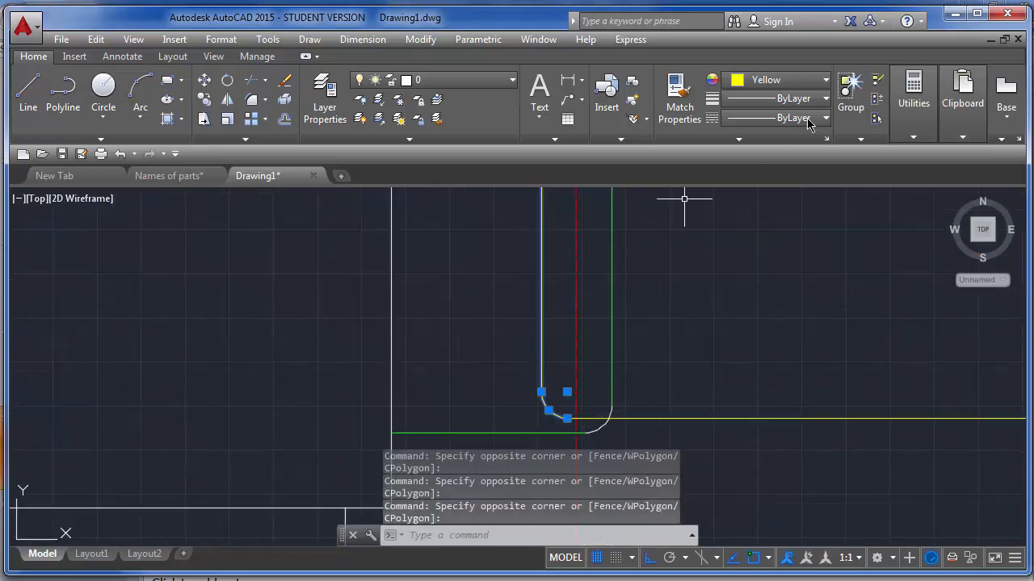
Load the DASHEDX2 linetype from acad.lin into the drawing.
click(812, 119)
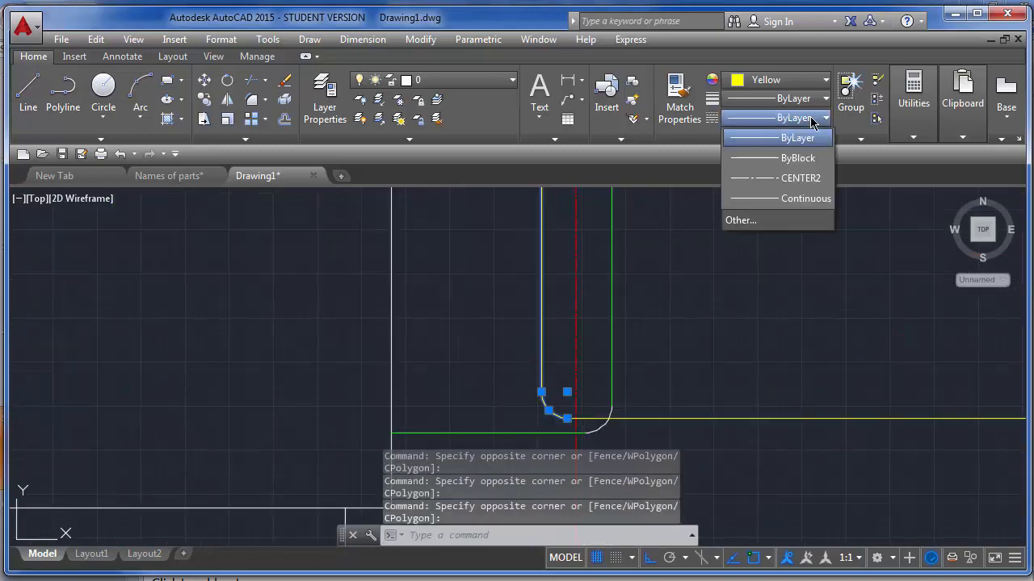
click(780, 219)
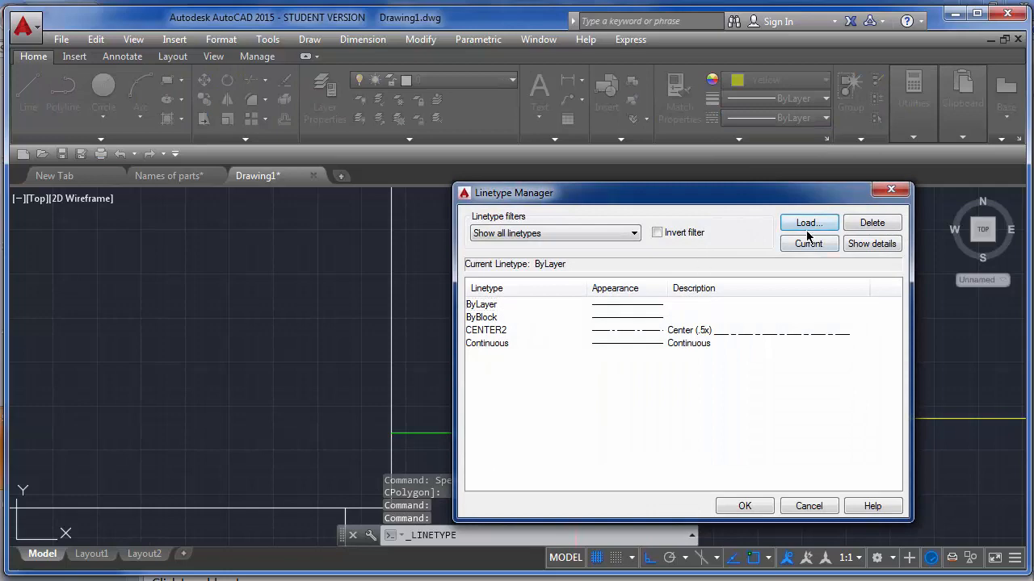
click(809, 223)
click(355, 393)
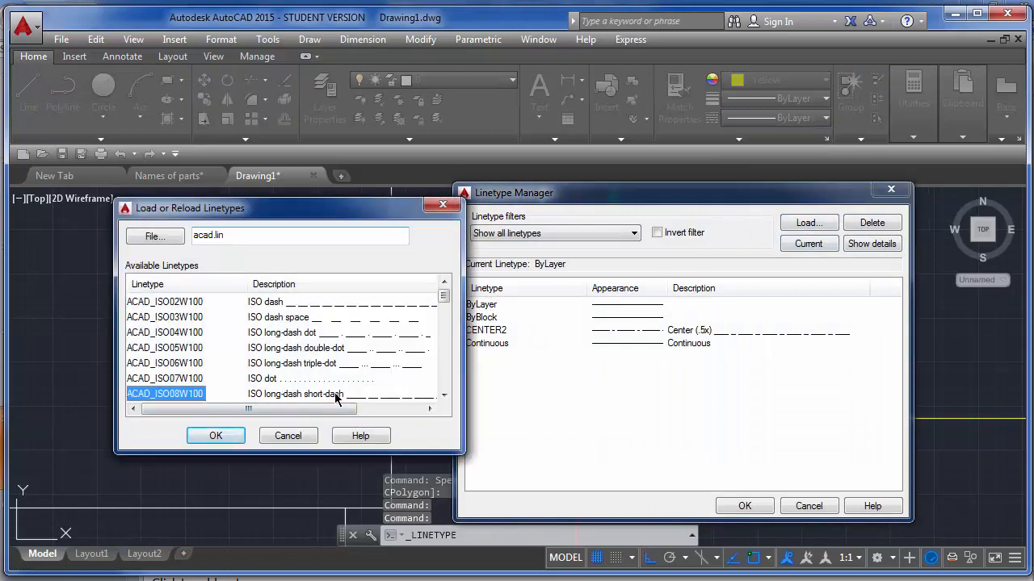
scroll(334, 392, down, 3)
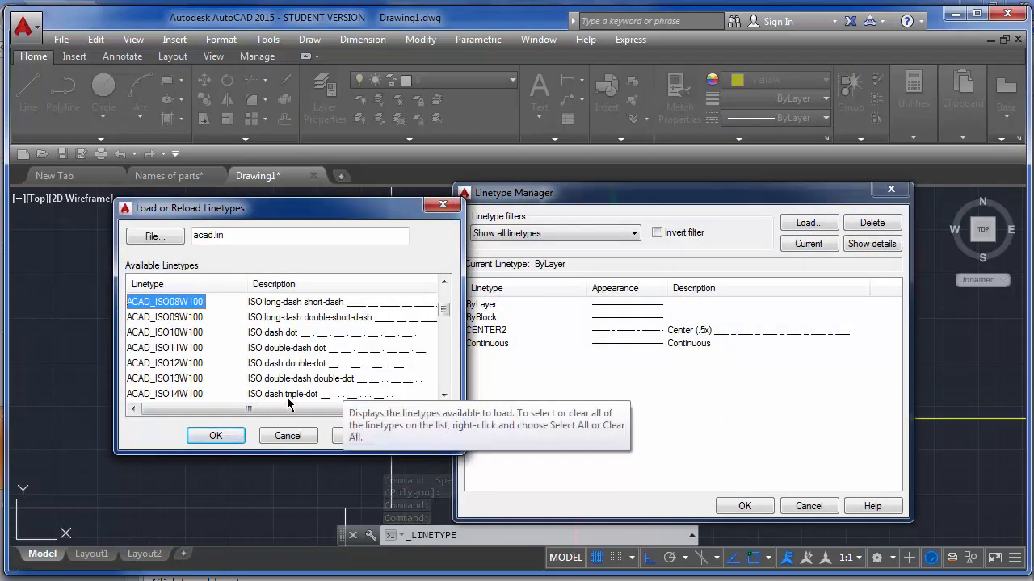
scroll(436, 356, down, 1)
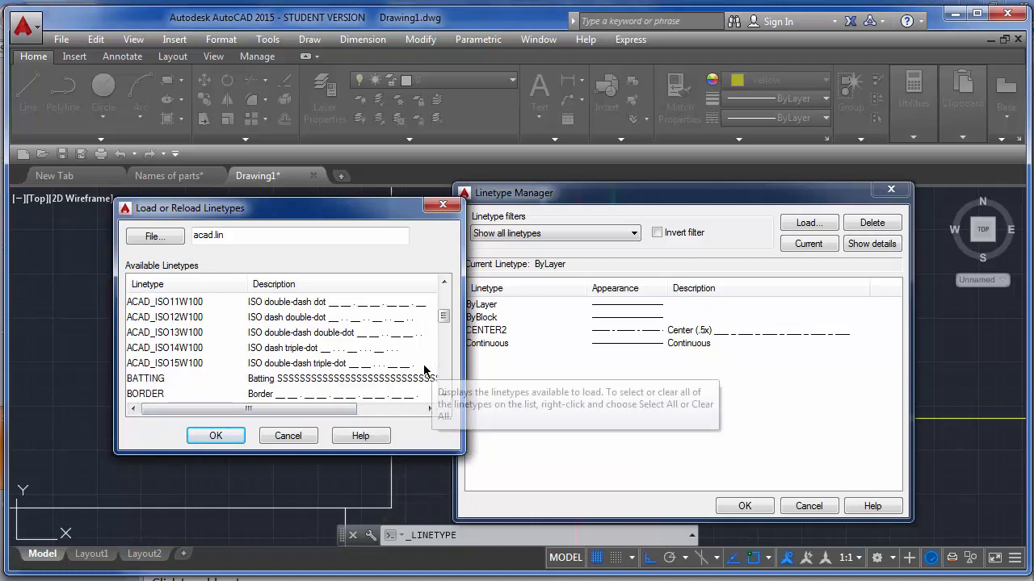
scroll(412, 370, down, 1)
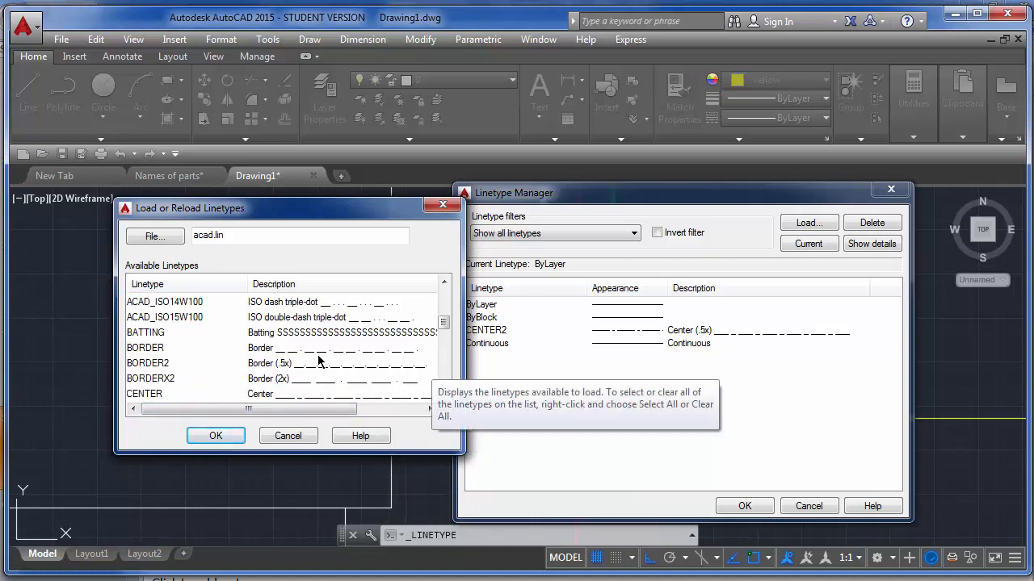
scroll(415, 369, down, 1)
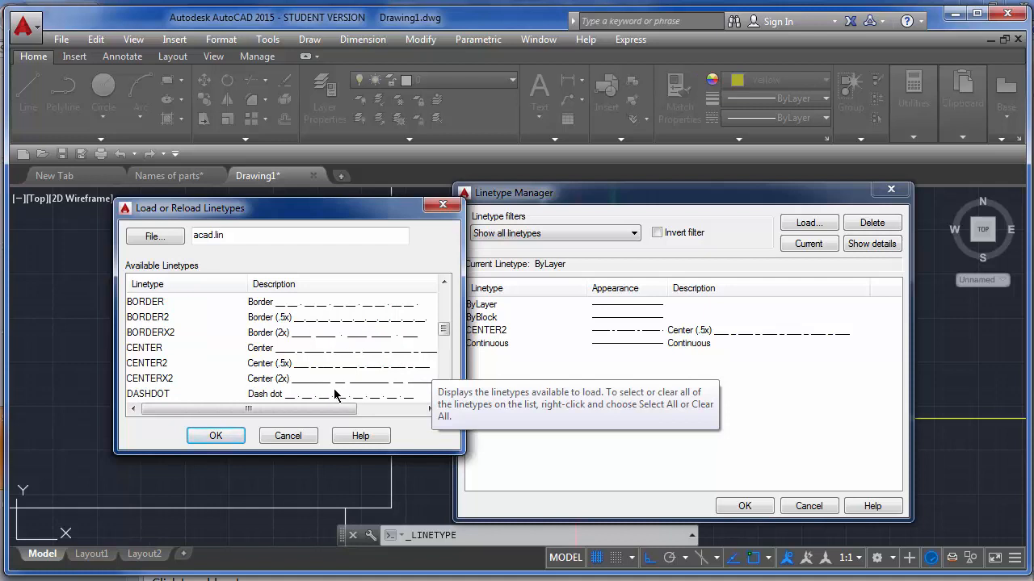
scroll(356, 383, down, 1)
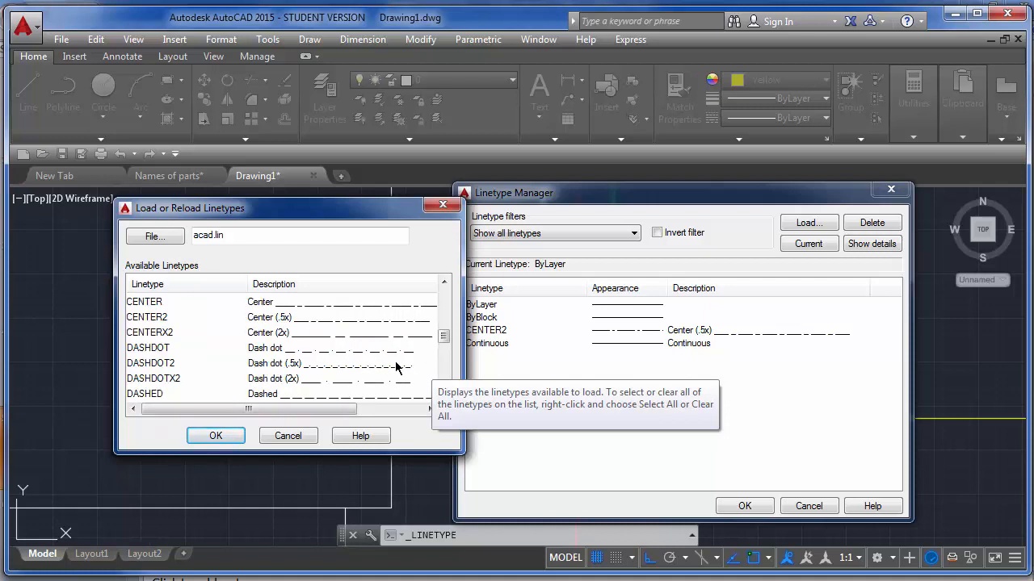
scroll(397, 367, down, 1)
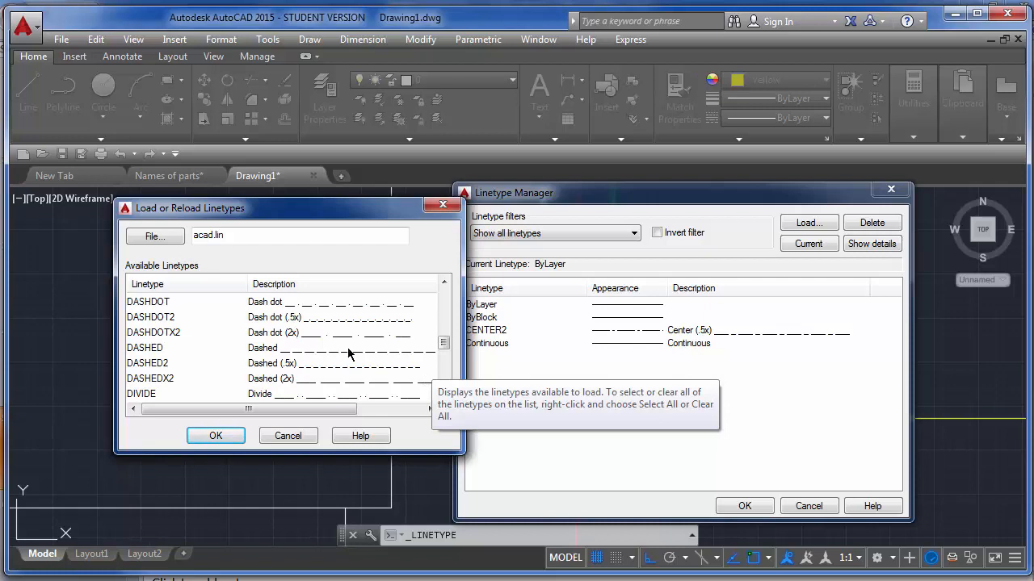
click(344, 380)
scroll(315, 397, down, 1)
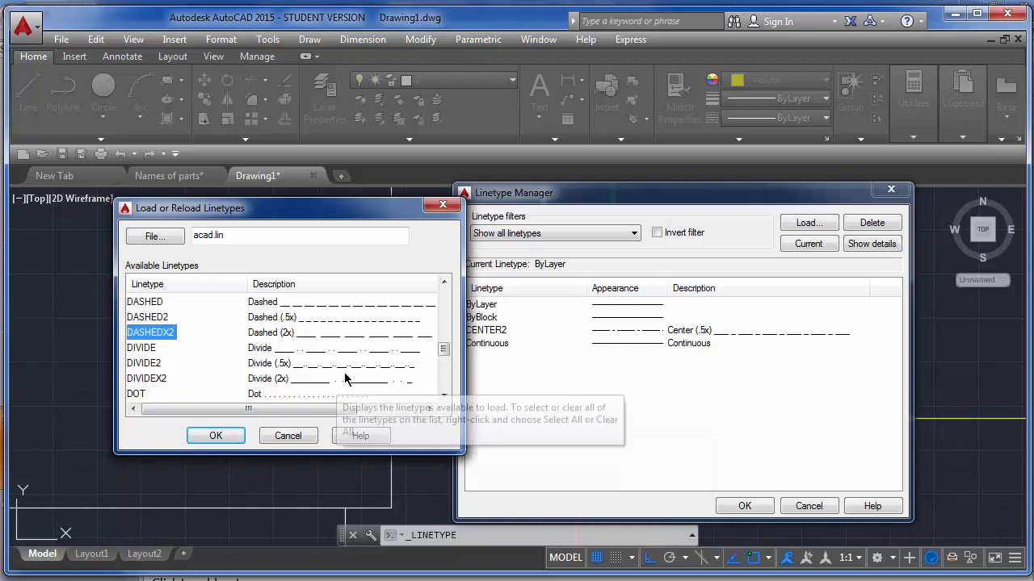
scroll(377, 381, down, 3)
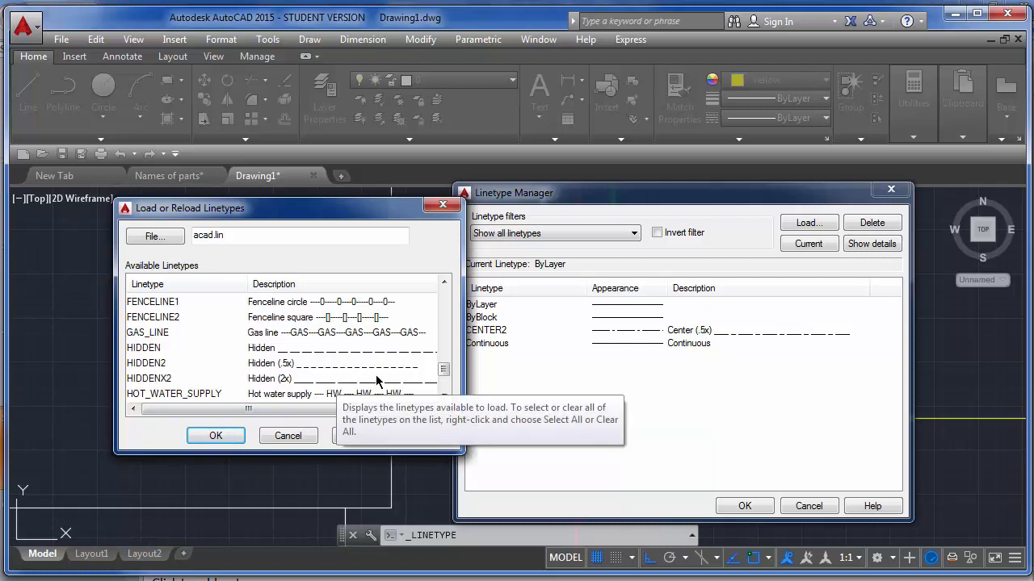
scroll(376, 376, down, 2)
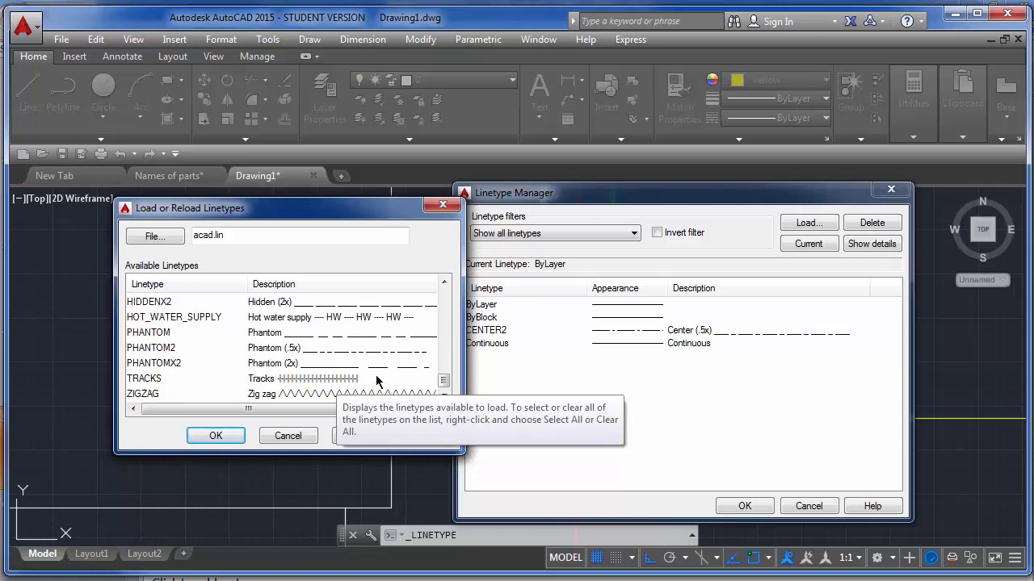
click(237, 433)
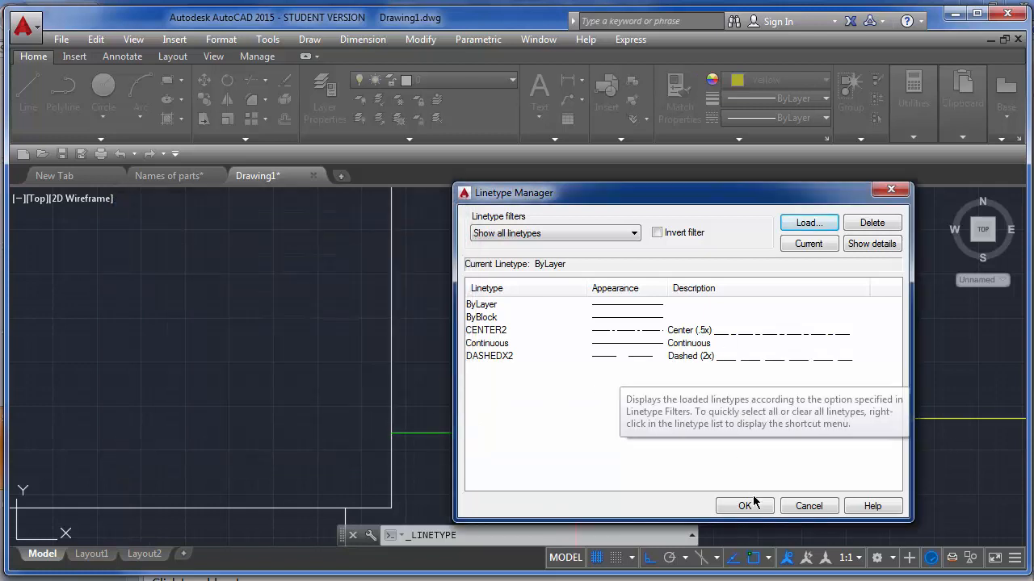
key(Return)
Apply the DASHEDX2 linetype to the large gear's inner vertical line and its two corner fillets inside the small gear.
scroll(562, 408, up, 6)
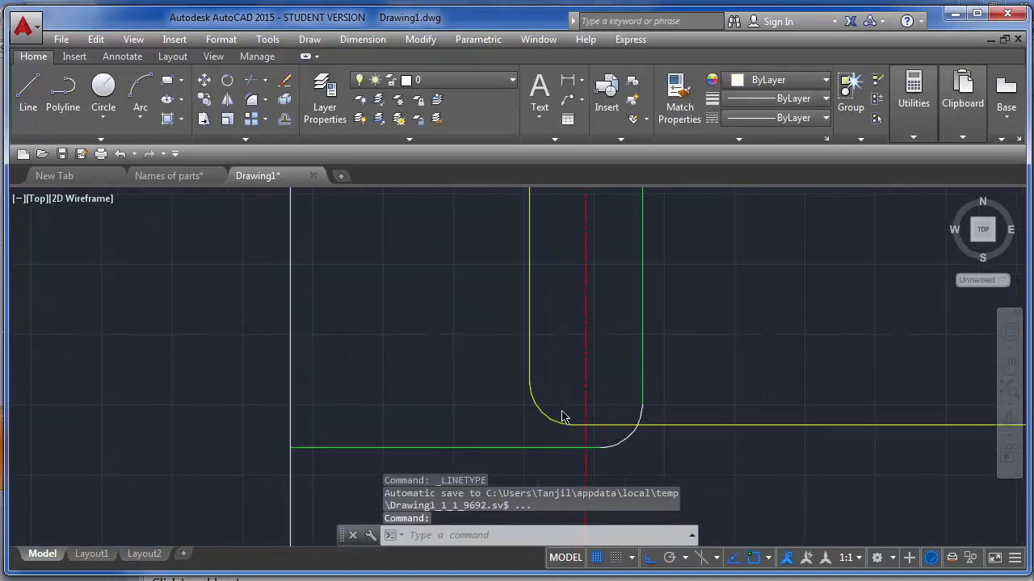
click(531, 446)
click(417, 299)
scroll(416, 298, down, 4)
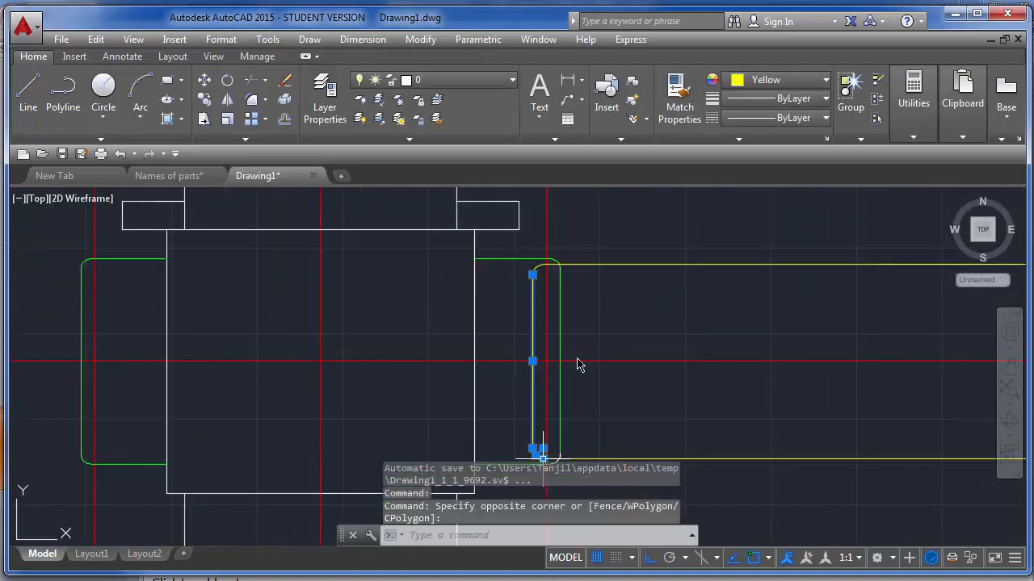
scroll(534, 276, up, 3)
click(494, 438)
click(445, 381)
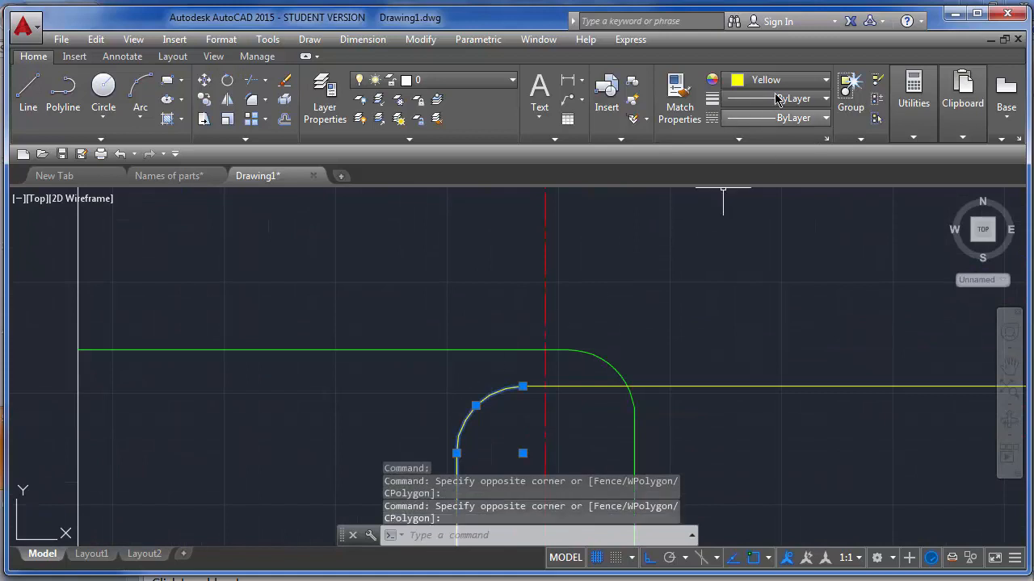
click(795, 117)
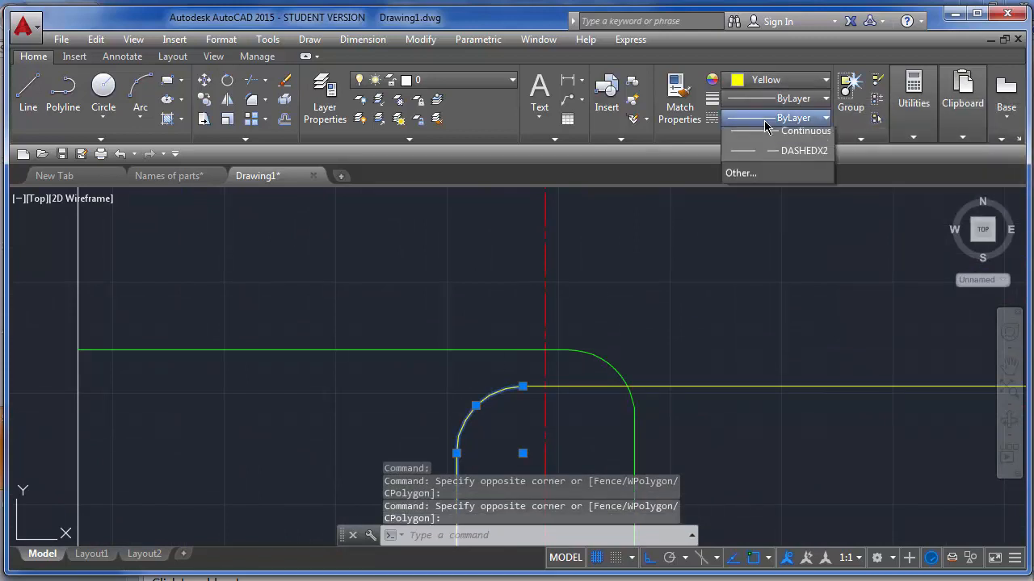
click(772, 218)
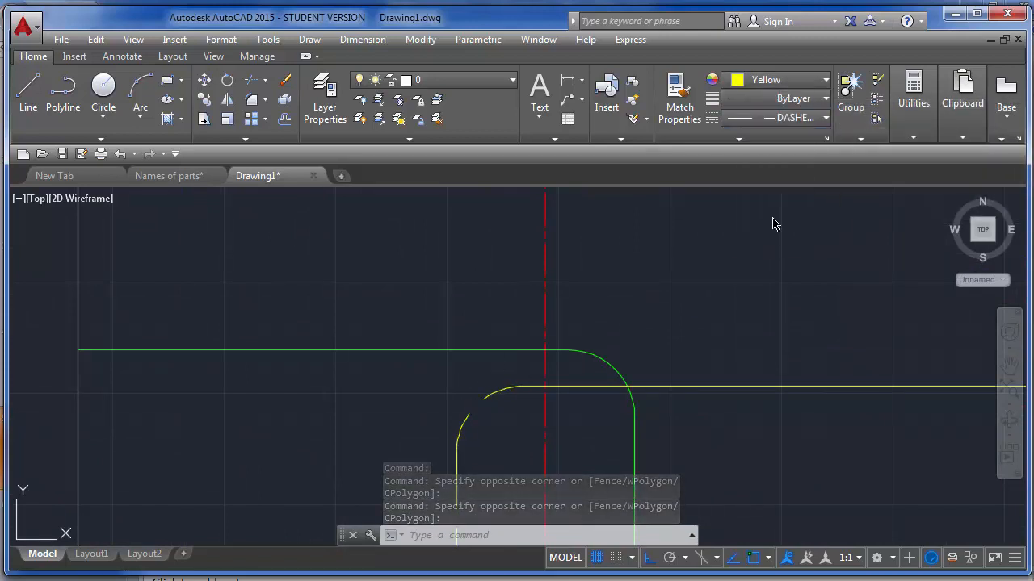
key(Escape)
scroll(466, 234, down, 3)
scroll(478, 387, down, 2)
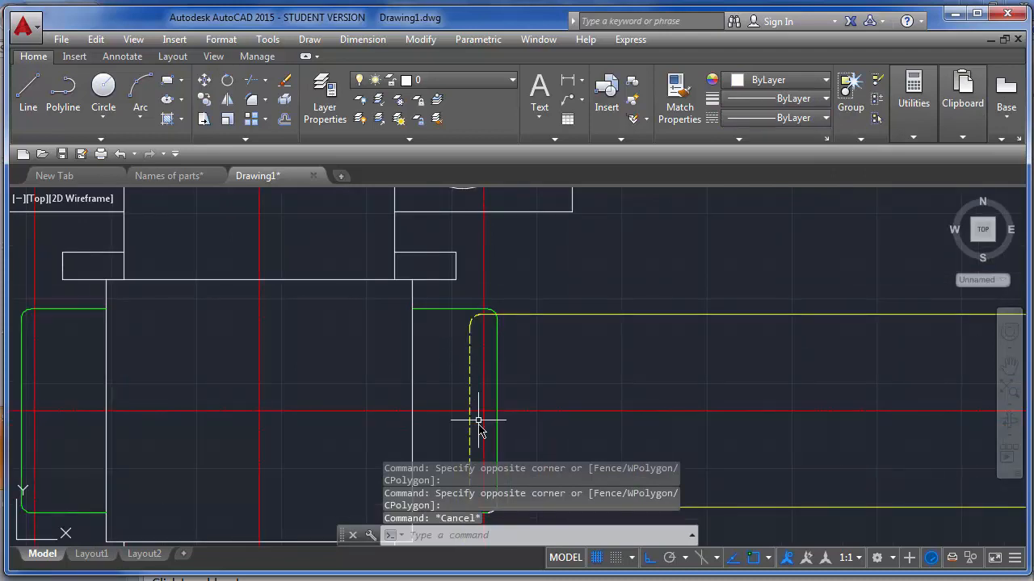
scroll(479, 420, up, 4)
scroll(437, 369, down, 2)
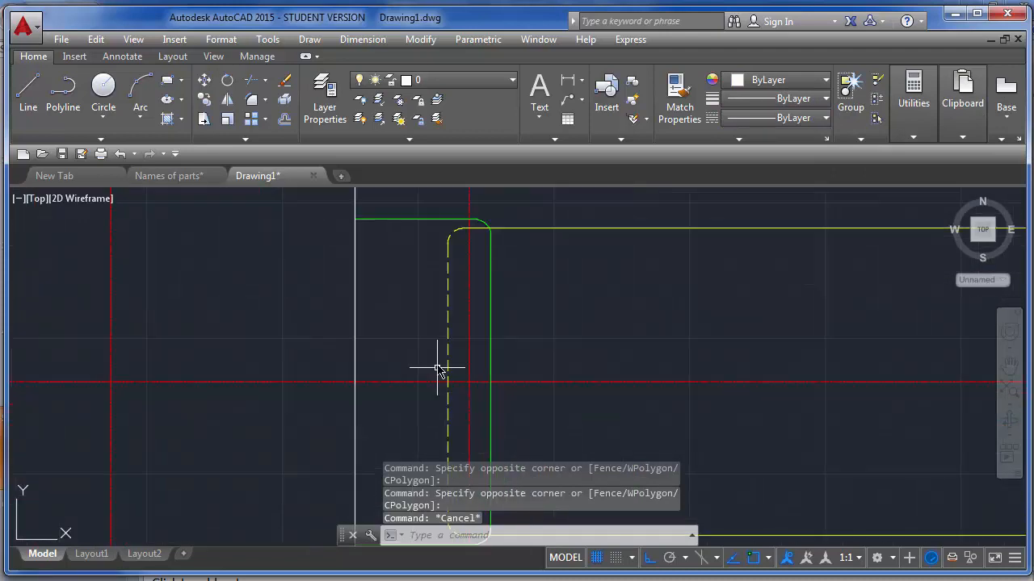
click(446, 279)
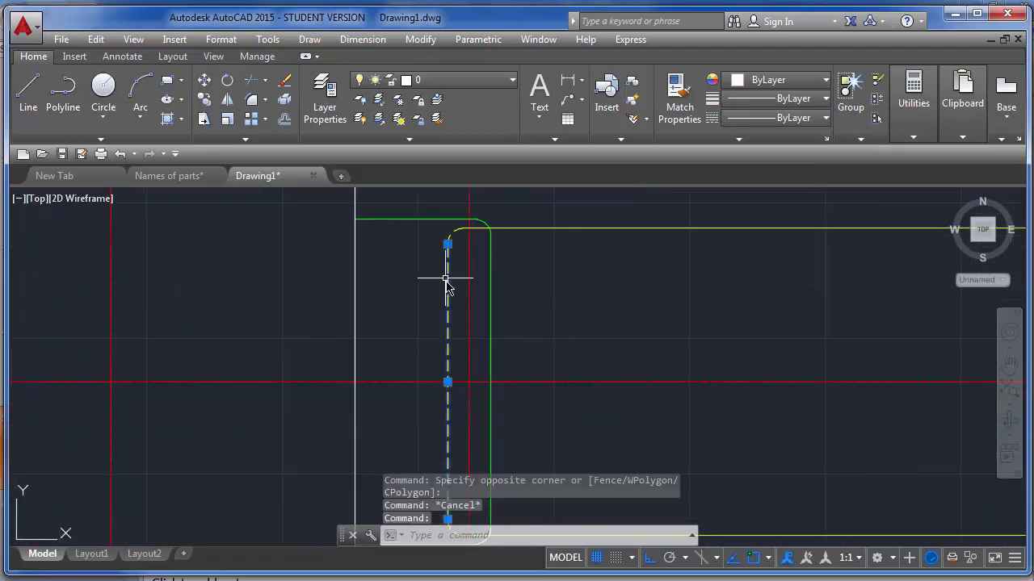
key(Escape)
click(490, 302)
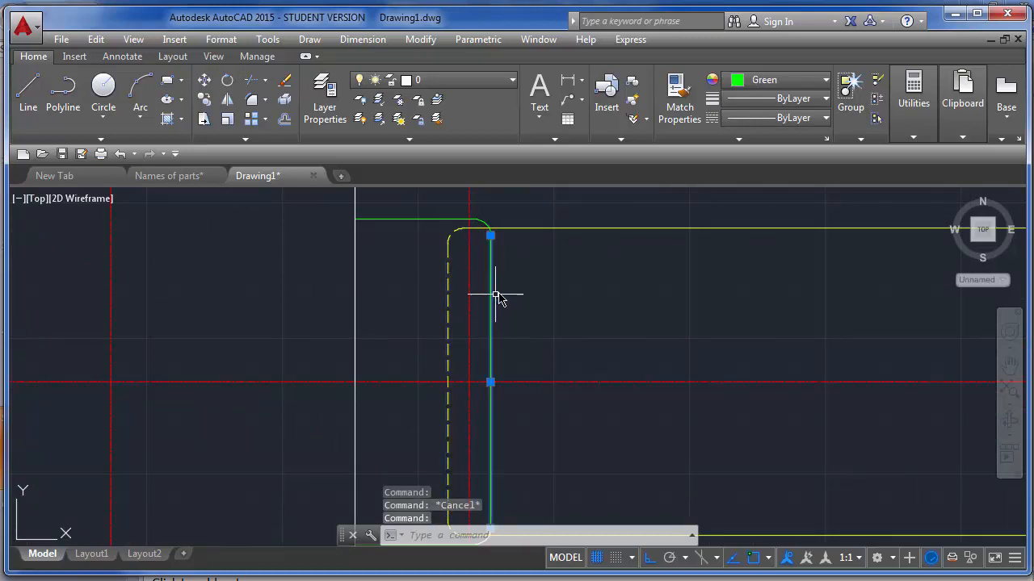
key(Escape)
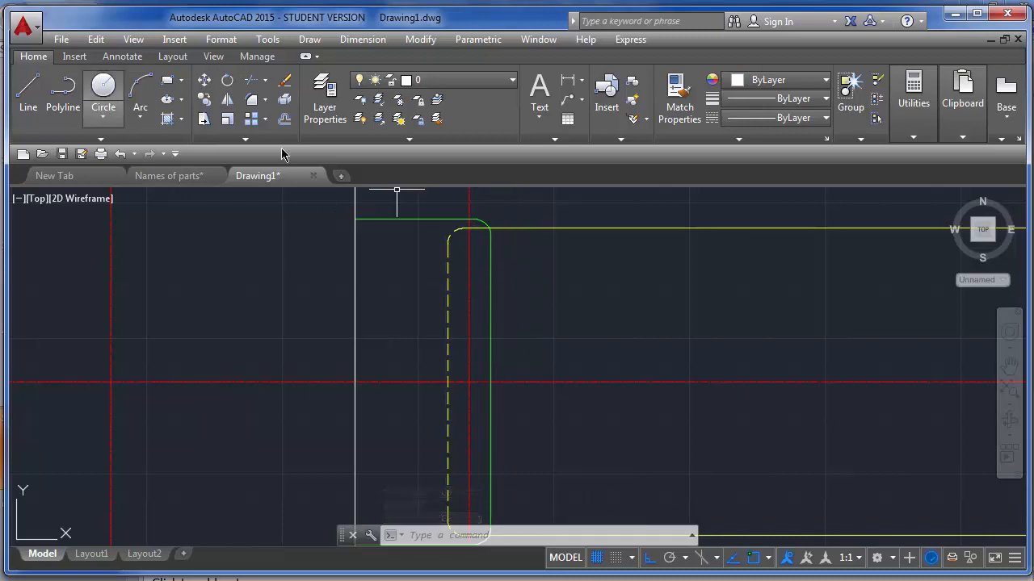
Draw a vertical line between the large gear's two yellow horizontal edges, just outside the small gear's outer edge.
text(l)
key(Return)
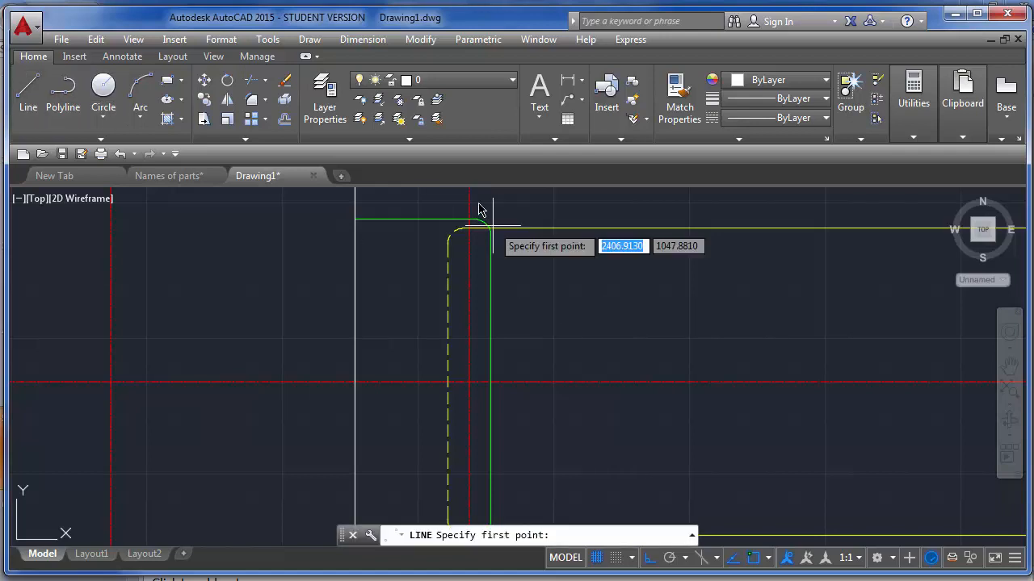
scroll(506, 236, up, 5)
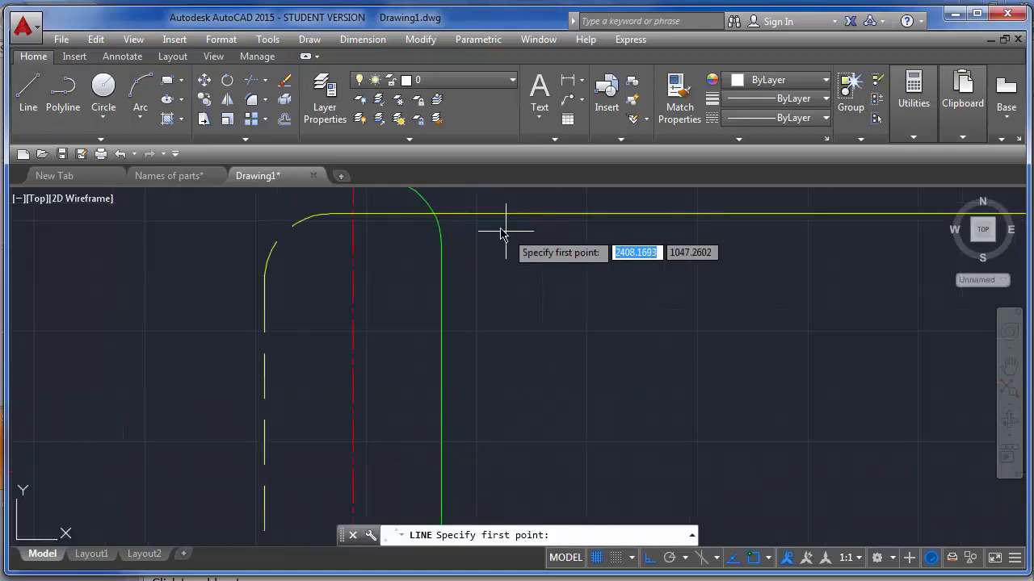
click(489, 203)
scroll(493, 204, down, 5)
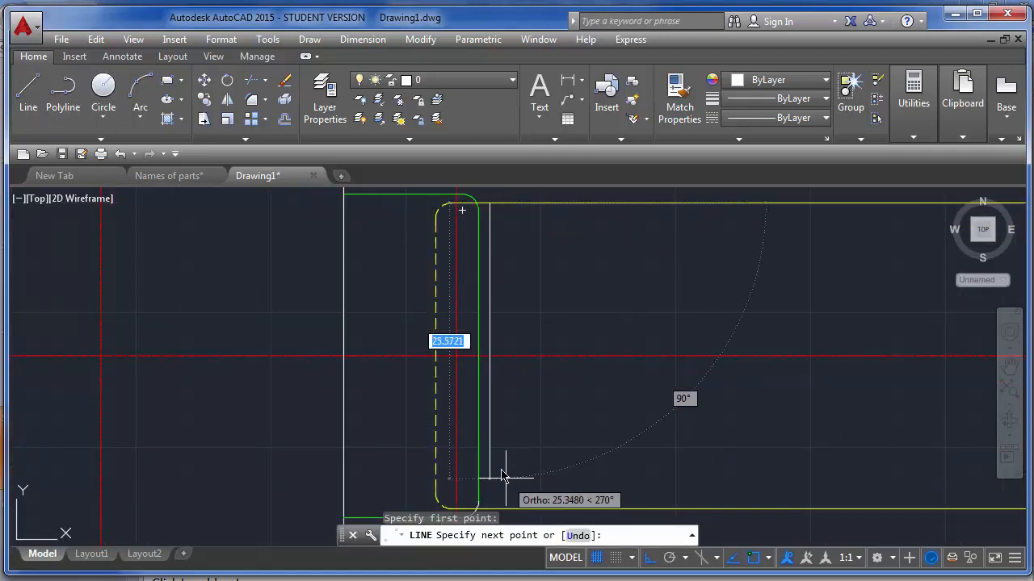
scroll(492, 525, up, 6)
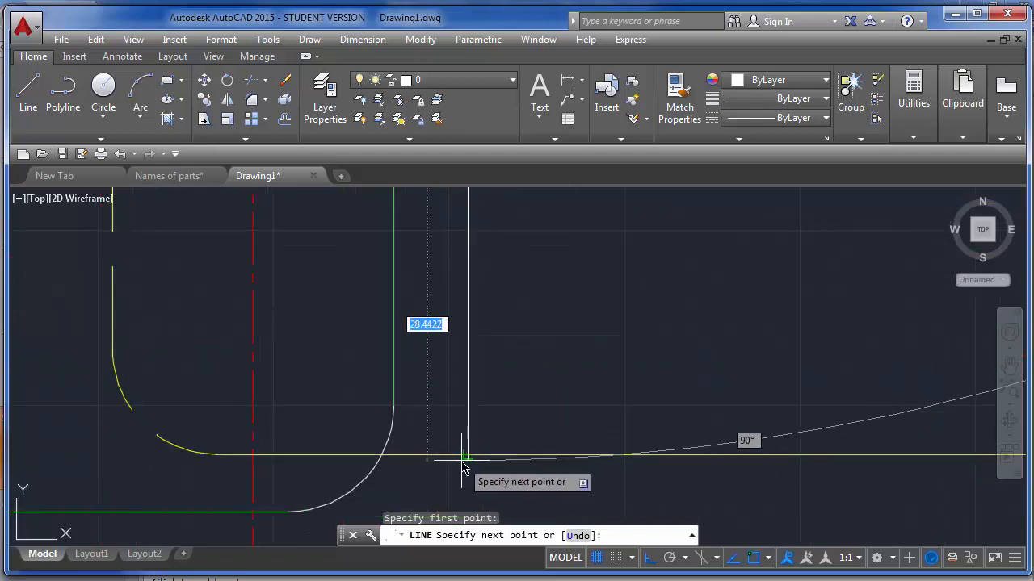
click(461, 456)
key(Return)
scroll(509, 526, down, 8)
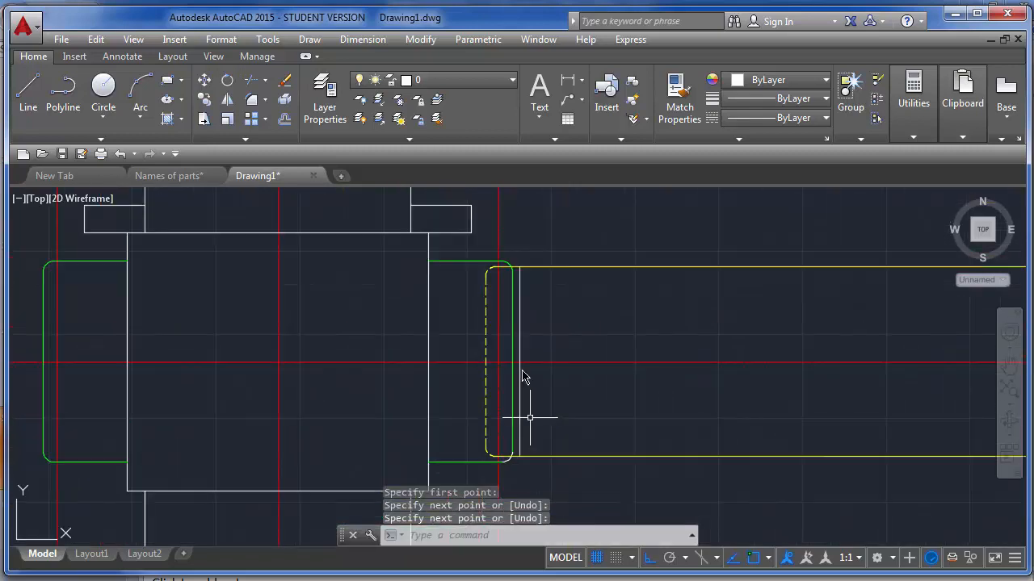
Mirror the new vertical line about the red vertical pitch line between the meshing gears, keeping the original.
scroll(516, 334, up, 5)
scroll(544, 329, down, 3)
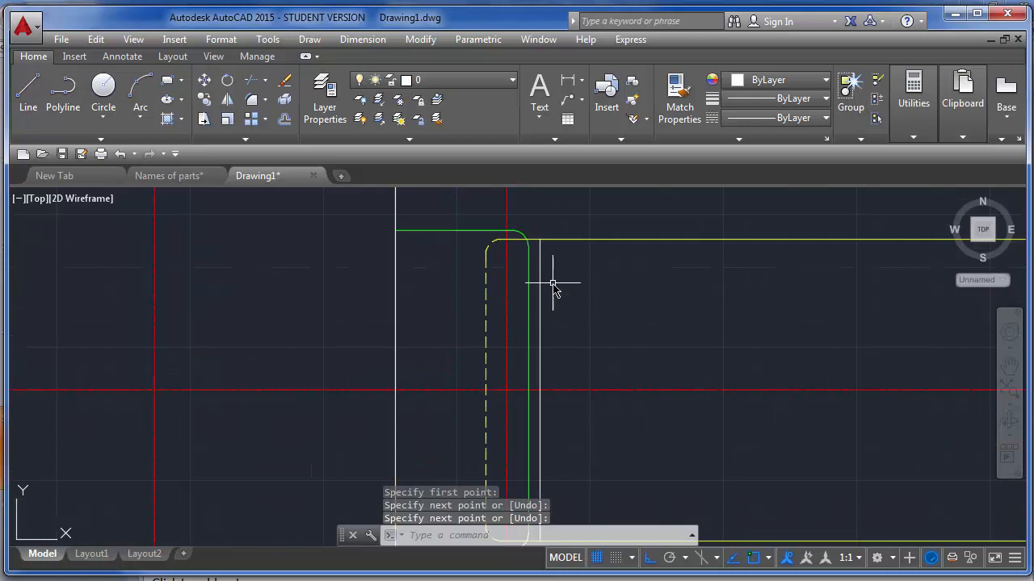
scroll(549, 276, up, 2)
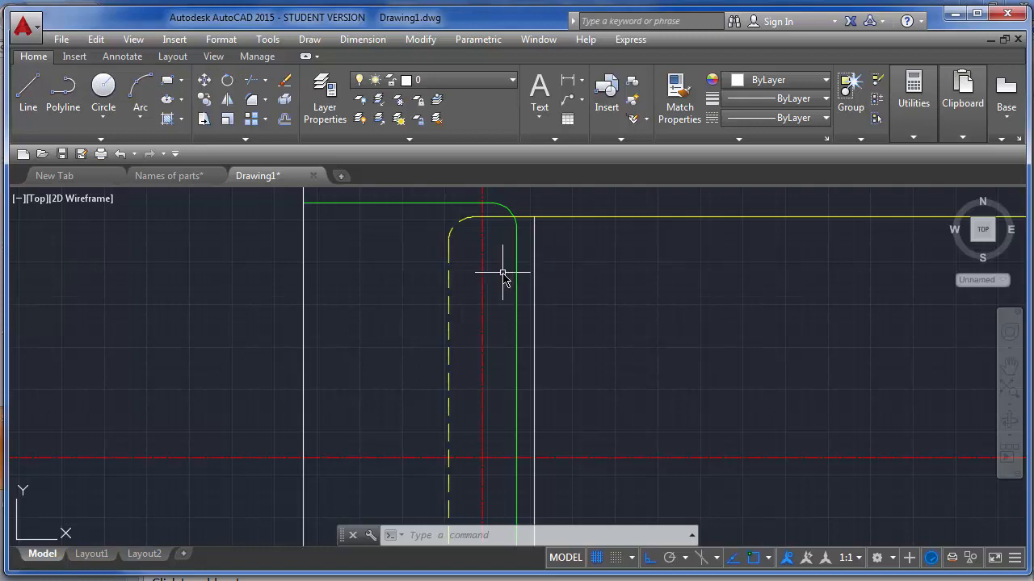
click(546, 273)
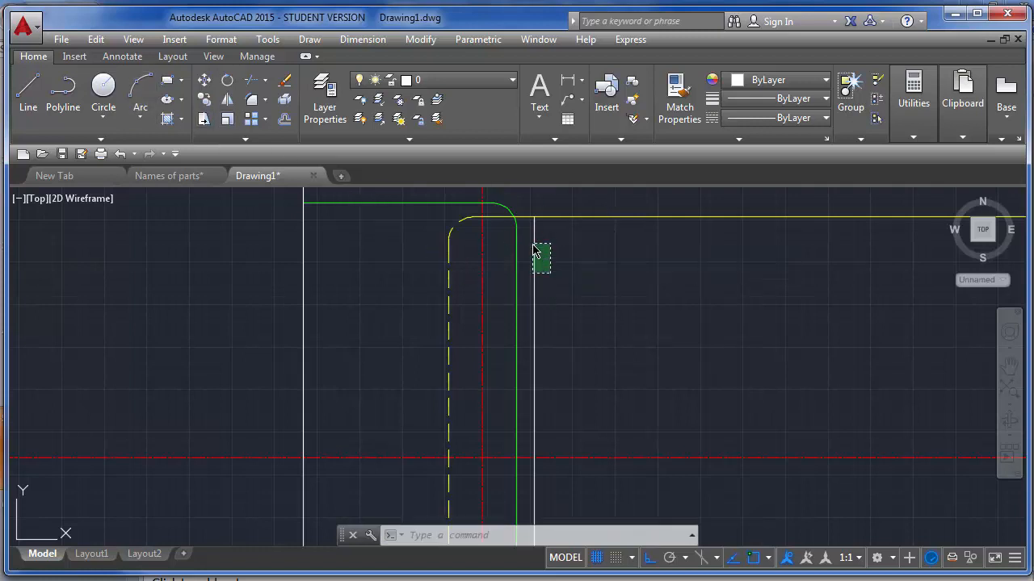
click(530, 238)
text(mi)
key(Return)
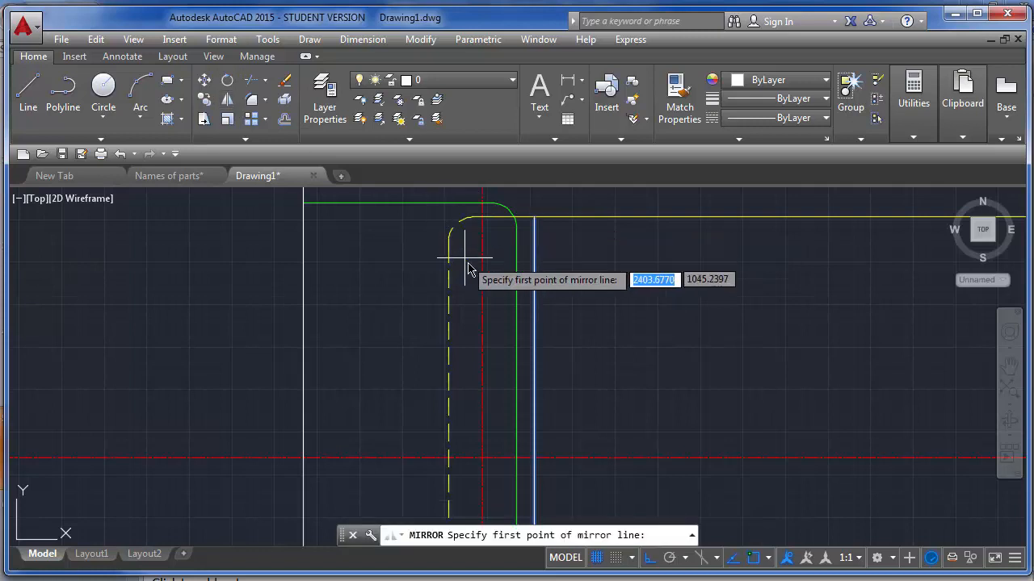
click(479, 290)
click(482, 340)
key(Return)
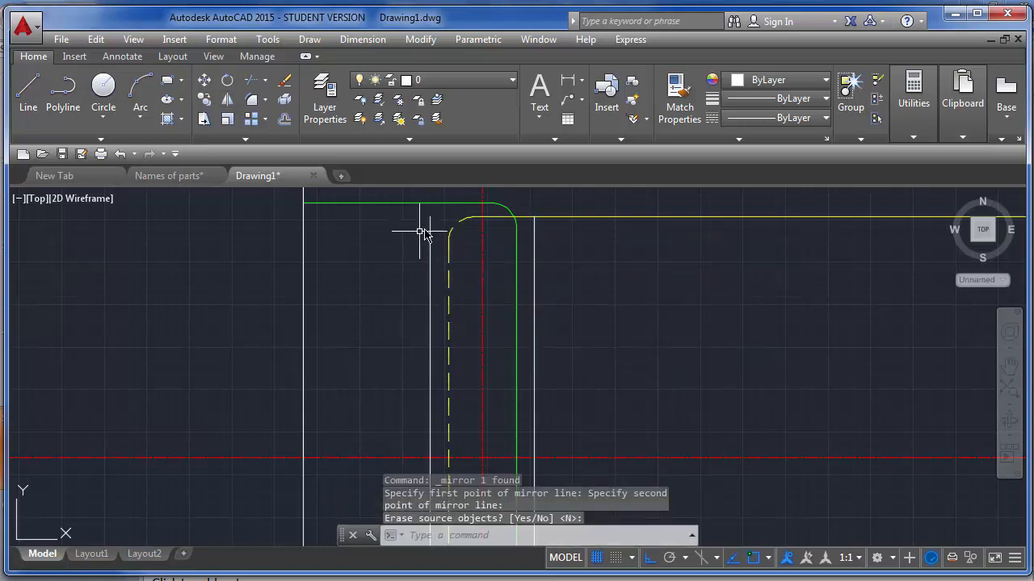
Stretch both ends of the mirrored vertical line to the small gear's green horizontal edges.
click(423, 224)
click(396, 214)
click(429, 217)
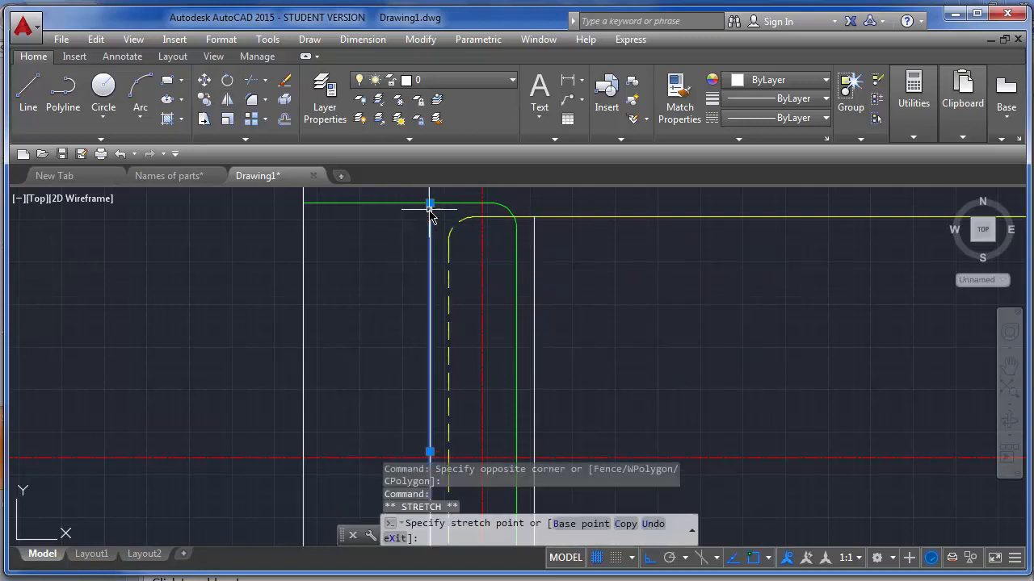
scroll(445, 194, down, 3)
scroll(457, 253, up, 4)
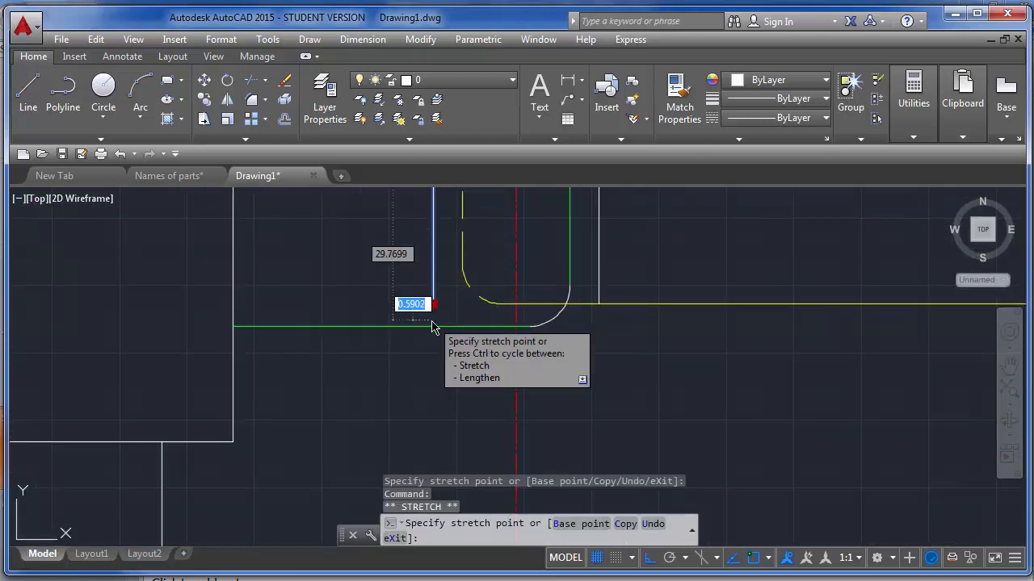
key(Escape)
scroll(411, 400, down, 4)
scroll(426, 357, up, 4)
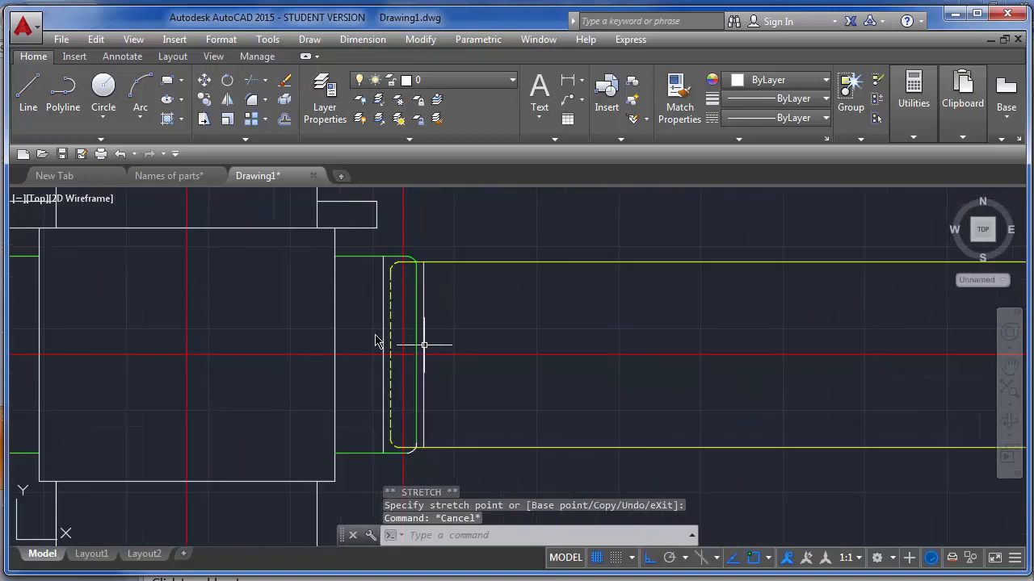
Mirror the large gear's horizontal edges, dashed end line, corner fillets and white vertical line about the low-speed shaft's centerline, keeping the originals.
scroll(283, 295, down, 4)
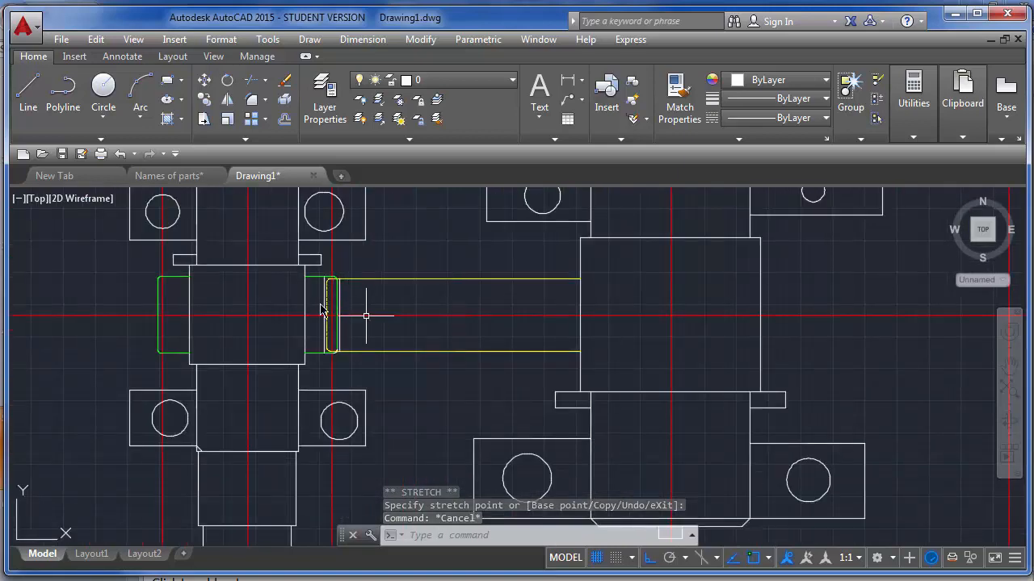
scroll(334, 303, up, 6)
click(403, 297)
click(369, 232)
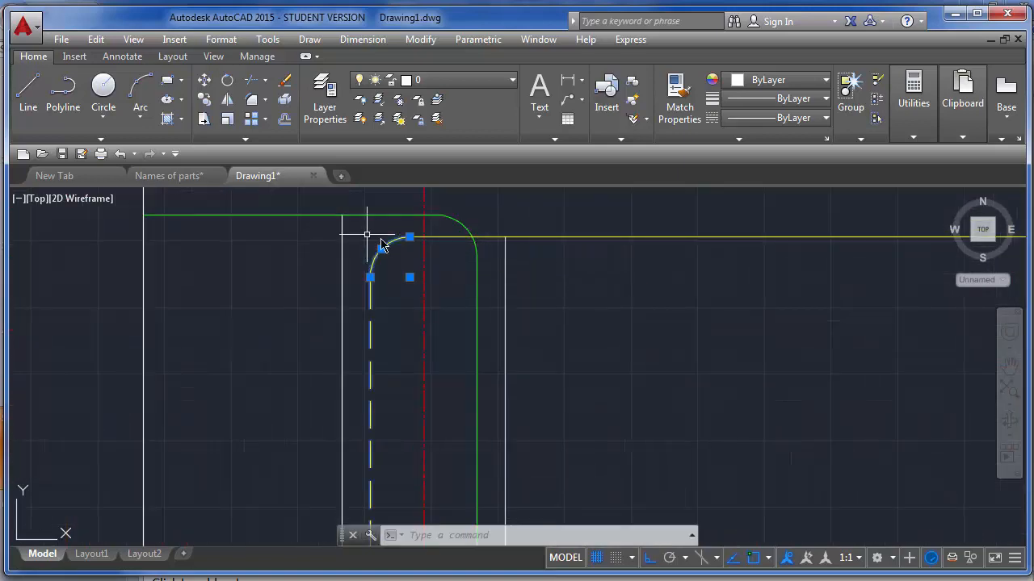
click(576, 271)
click(492, 199)
scroll(438, 347, down, 5)
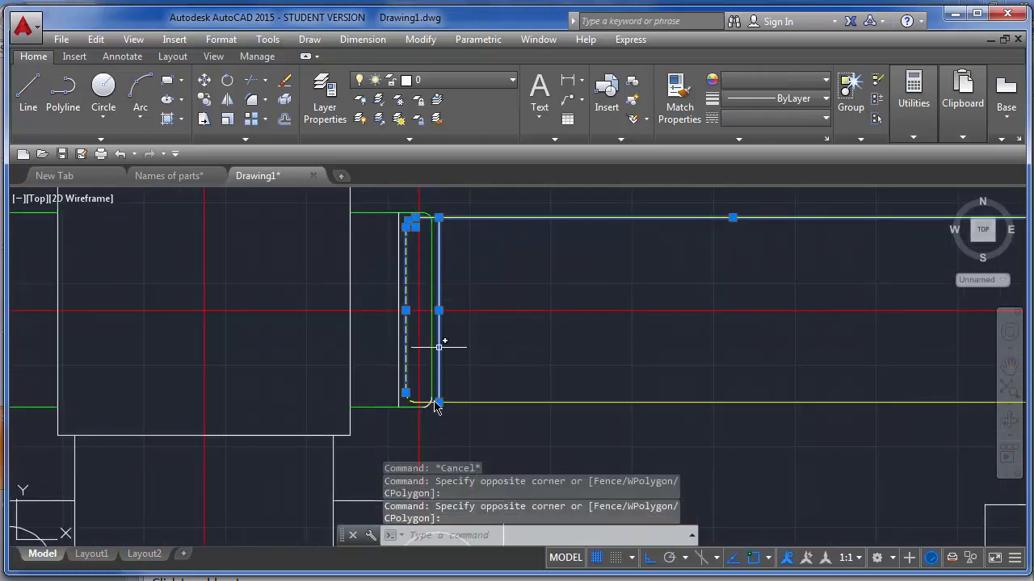
scroll(349, 351, up, 5)
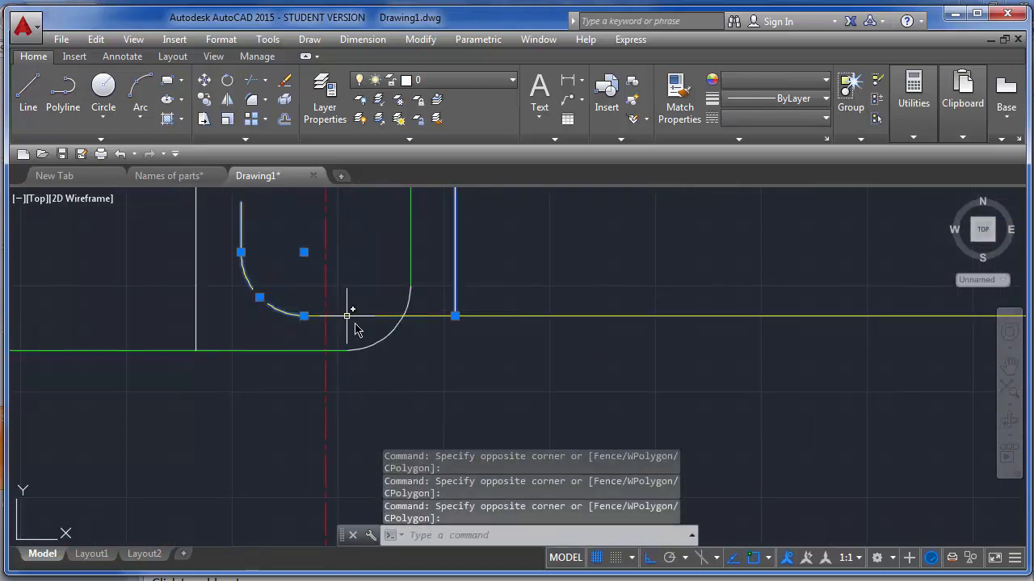
click(346, 307)
click(340, 295)
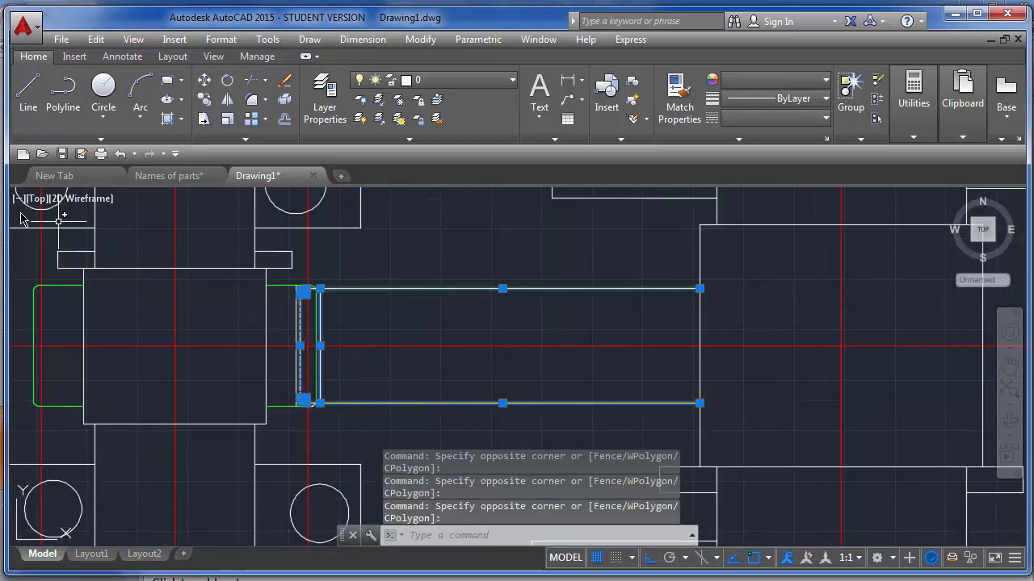
scroll(327, 311, down, 4)
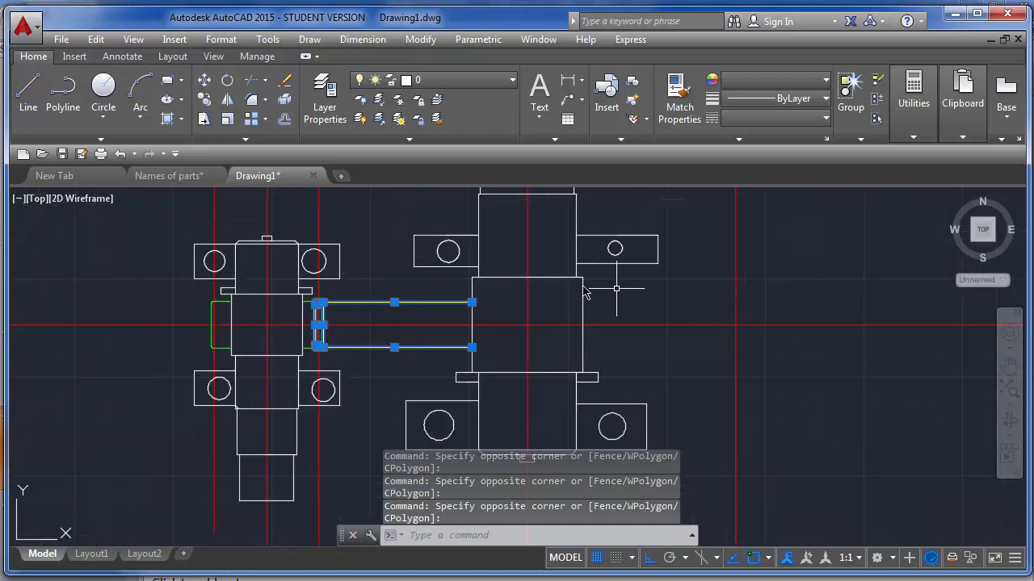
click(229, 99)
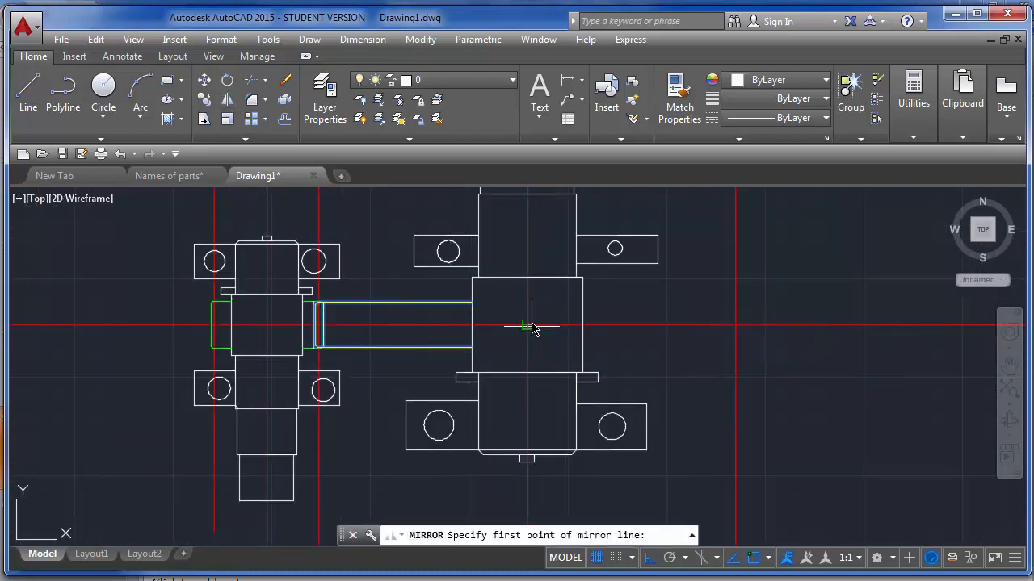
click(526, 327)
click(531, 226)
key(Return)
Set the linetype of the mirrored large gear half's outer vertical line and two corner fillets to Continuous.
scroll(740, 323, up, 5)
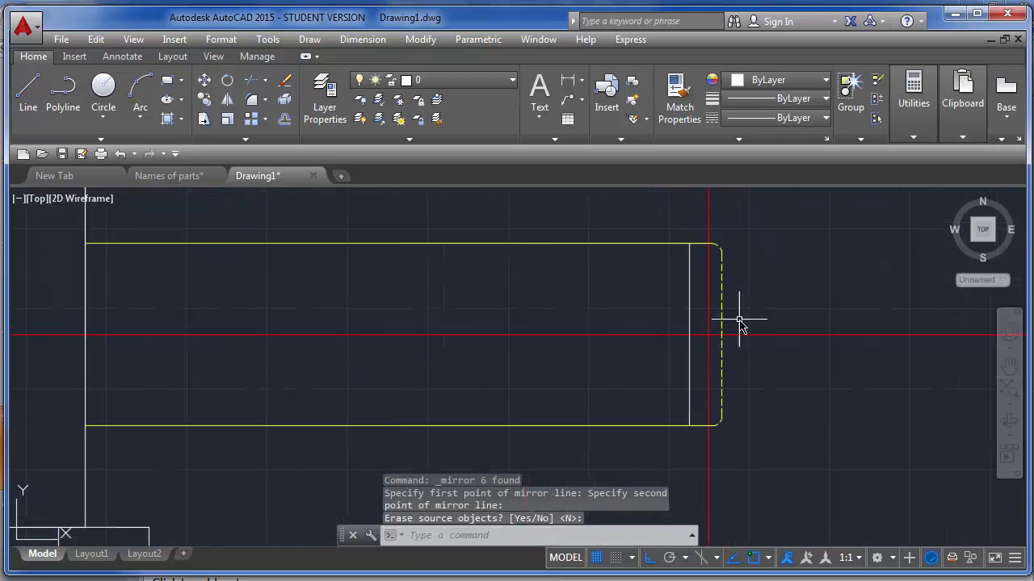
scroll(739, 323, up, 2)
click(738, 331)
click(703, 198)
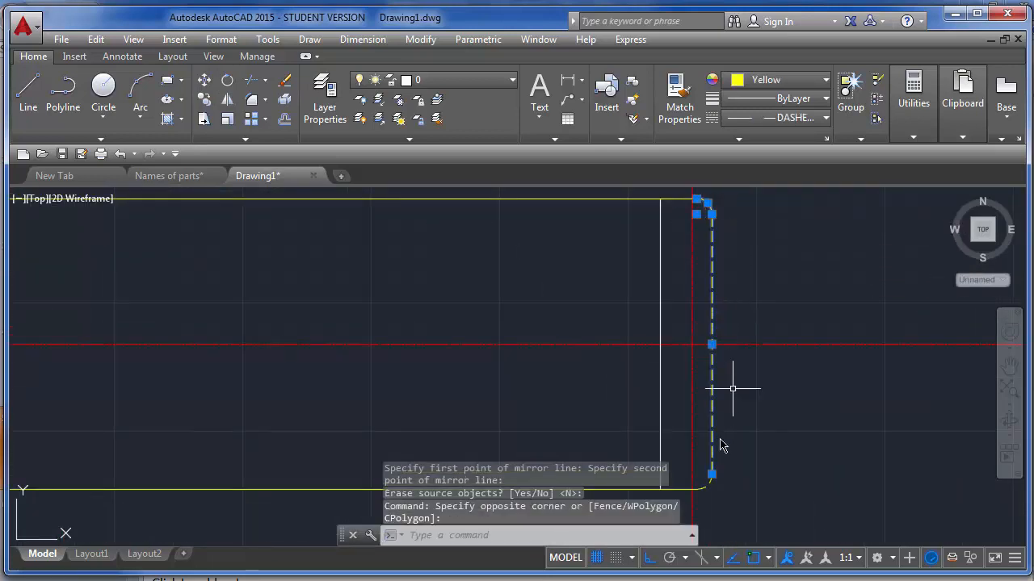
scroll(715, 484, up, 3)
key(Escape)
click(717, 484)
click(683, 431)
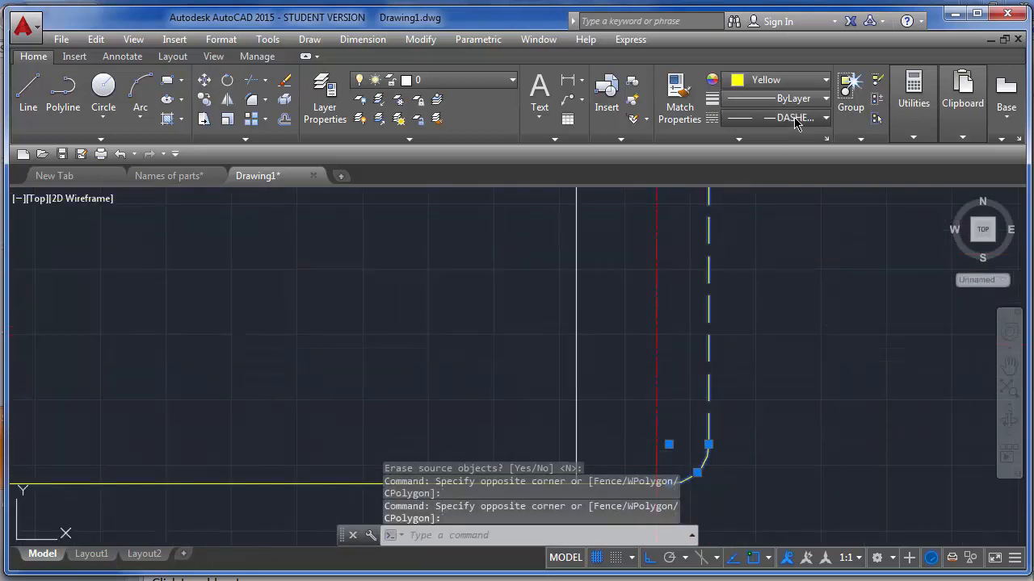
click(795, 120)
click(797, 176)
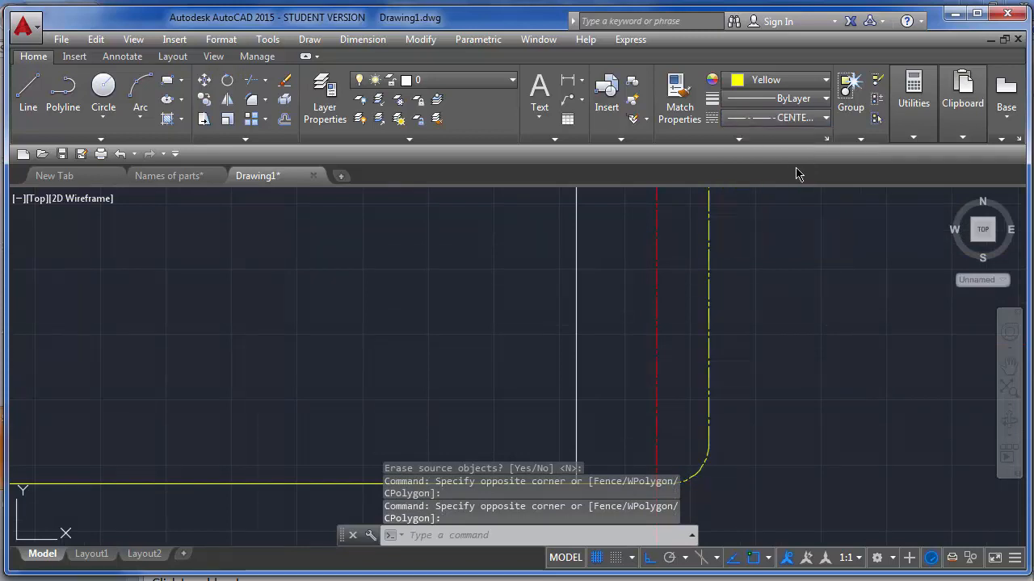
click(795, 118)
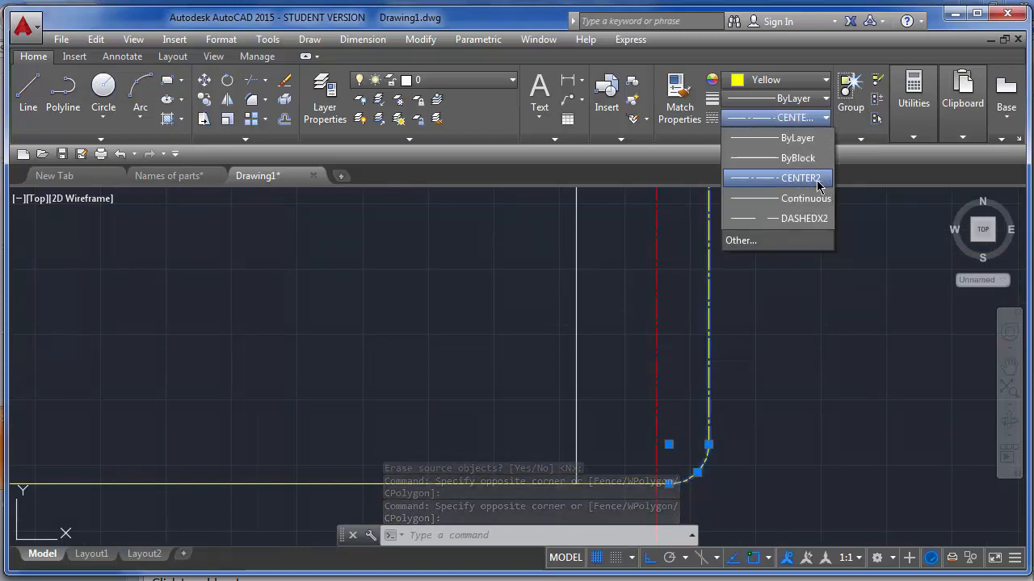
click(806, 199)
key(Escape)
scroll(752, 400, down, 3)
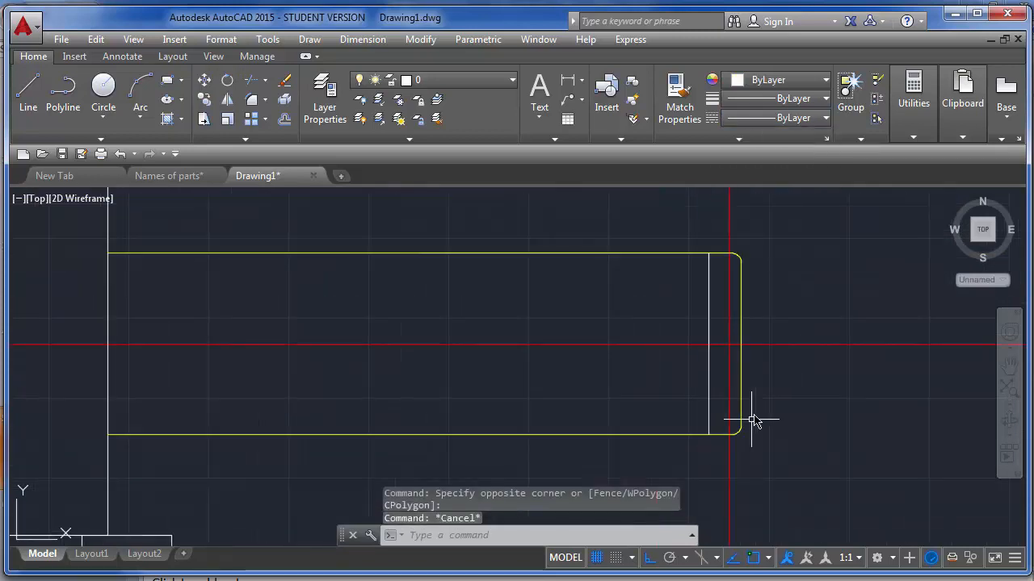
scroll(751, 420, down, 2)
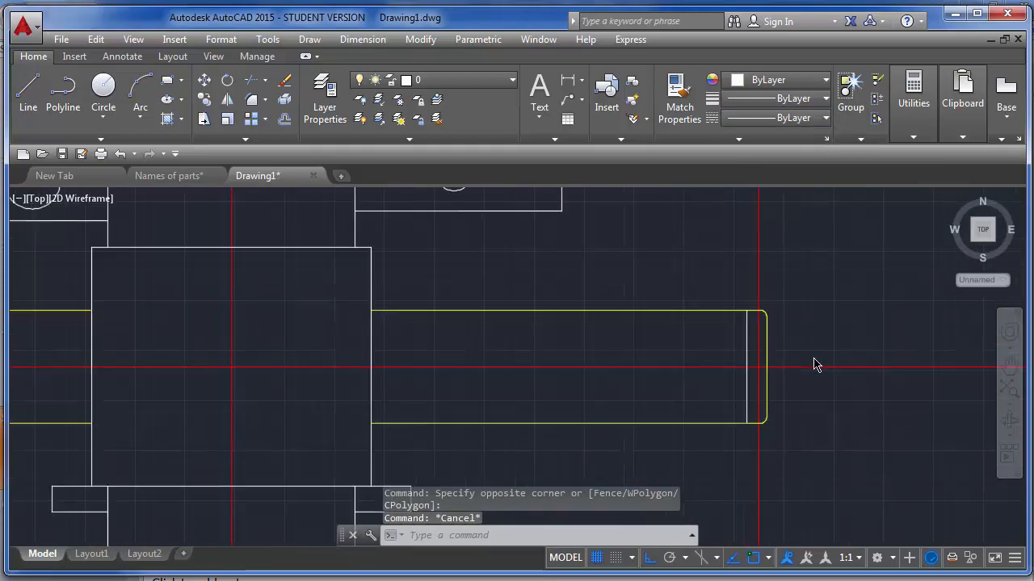
scroll(816, 365, down, 4)
scroll(307, 348, up, 4)
scroll(542, 346, down, 4)
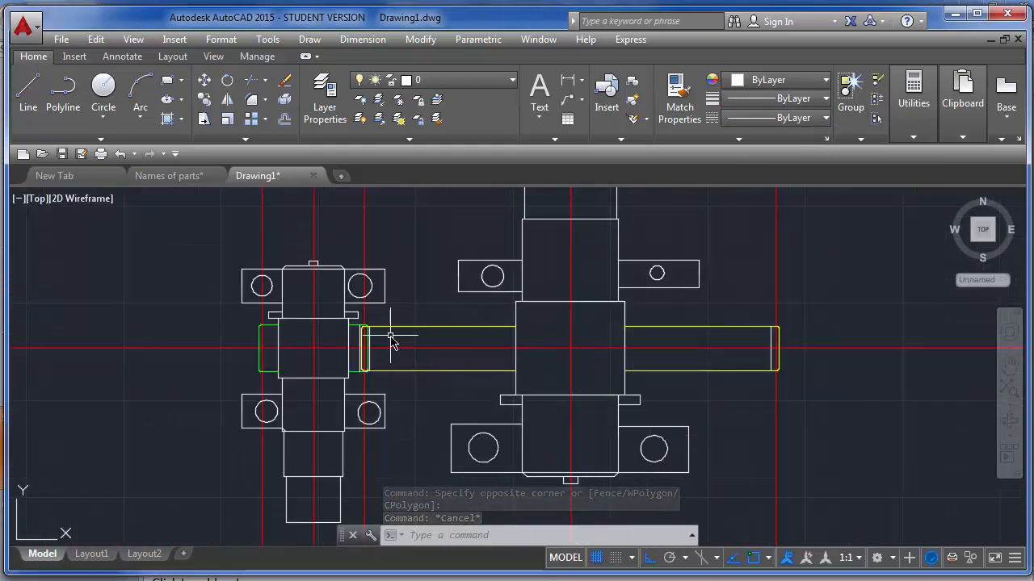
key(ctrl+s)
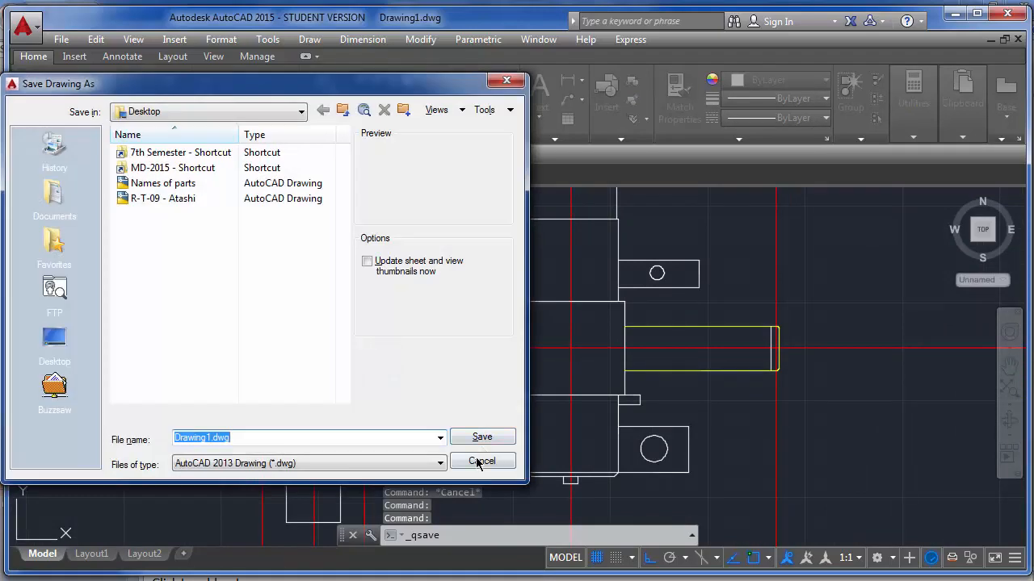
click(482, 459)
Inspect the overall layout of both shafts, the meshing gears and the pitch circles they are projected from.
scroll(400, 330, down, 4)
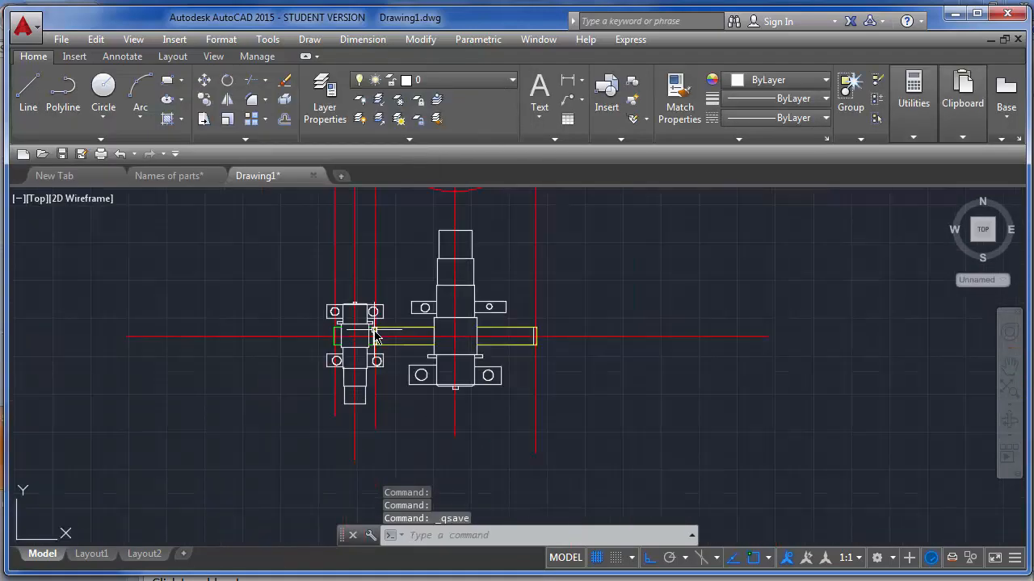
middle_drag(425, 267, 402, 361)
scroll(387, 410, up, 7)
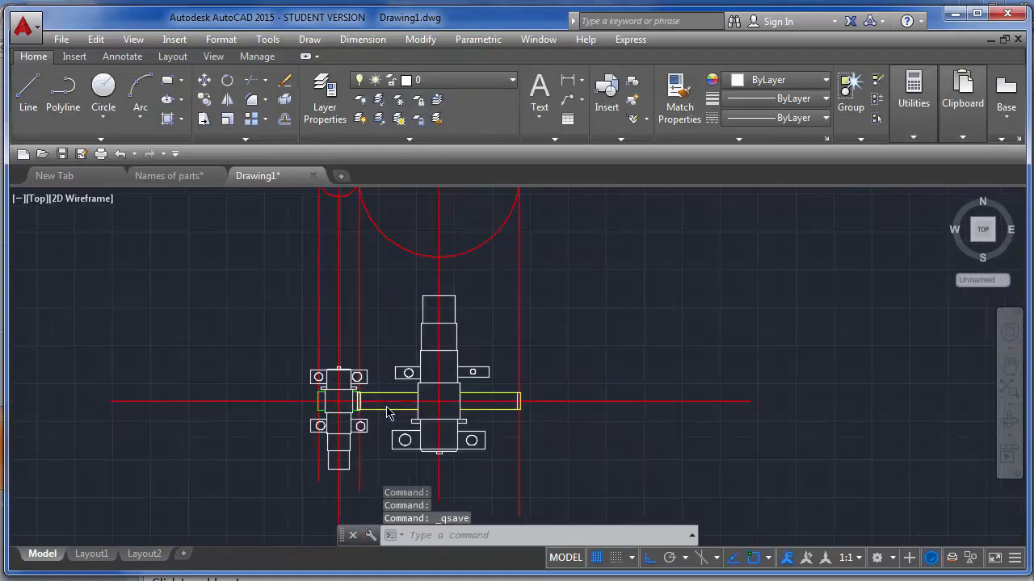
scroll(378, 246, down, 2)
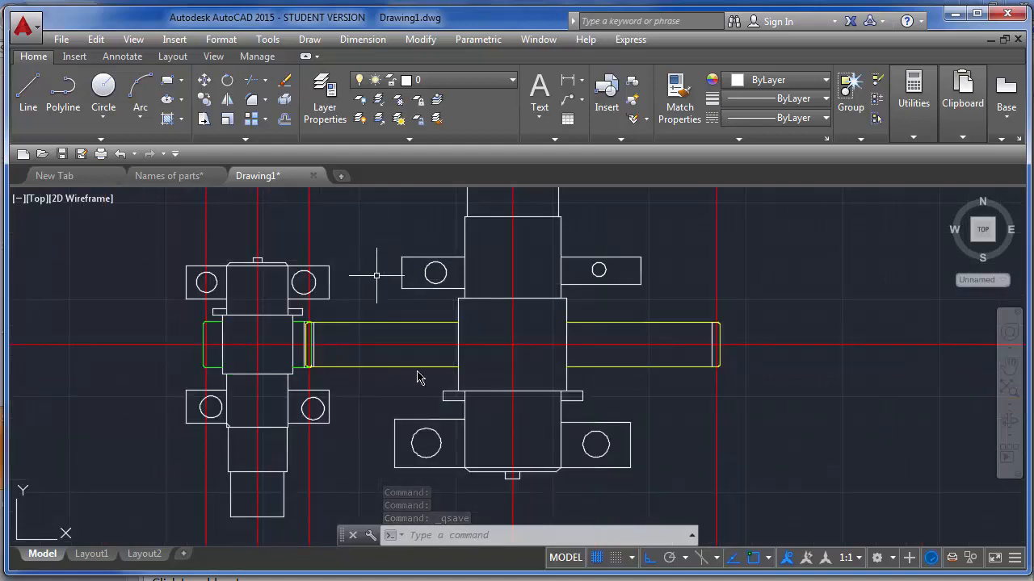
scroll(279, 331, up, 4)
scroll(592, 362, down, 5)
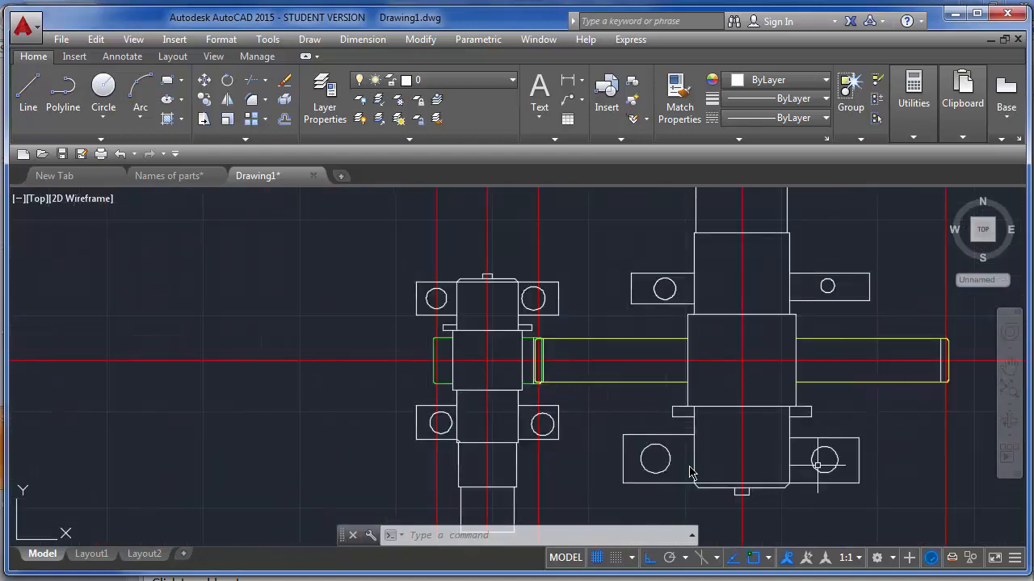
scroll(557, 460, down, 4)
middle_drag(470, 413, 462, 416)
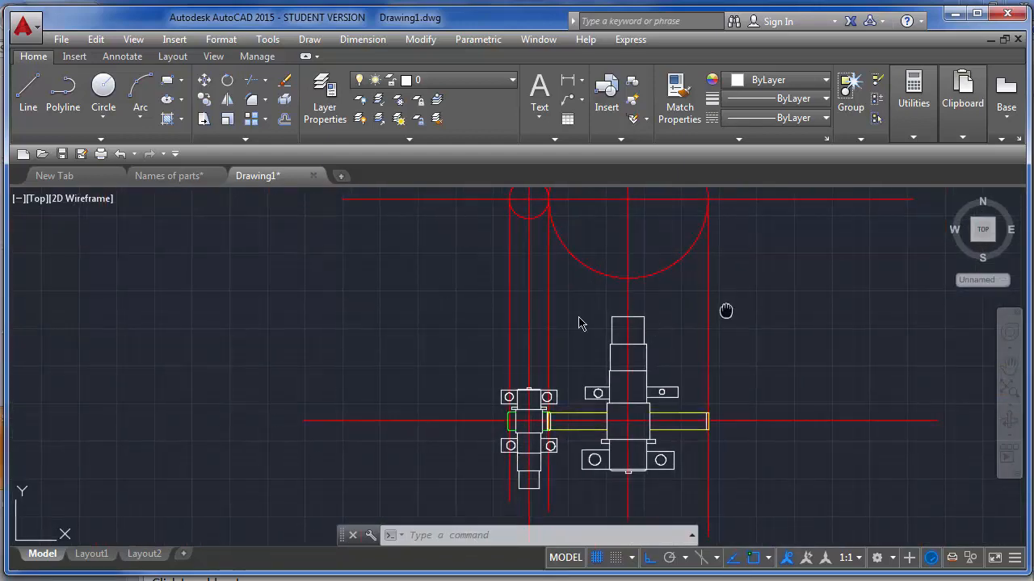
middle_drag(727, 306, 461, 317)
Switch to the Names of parts drawing.
click(173, 181)
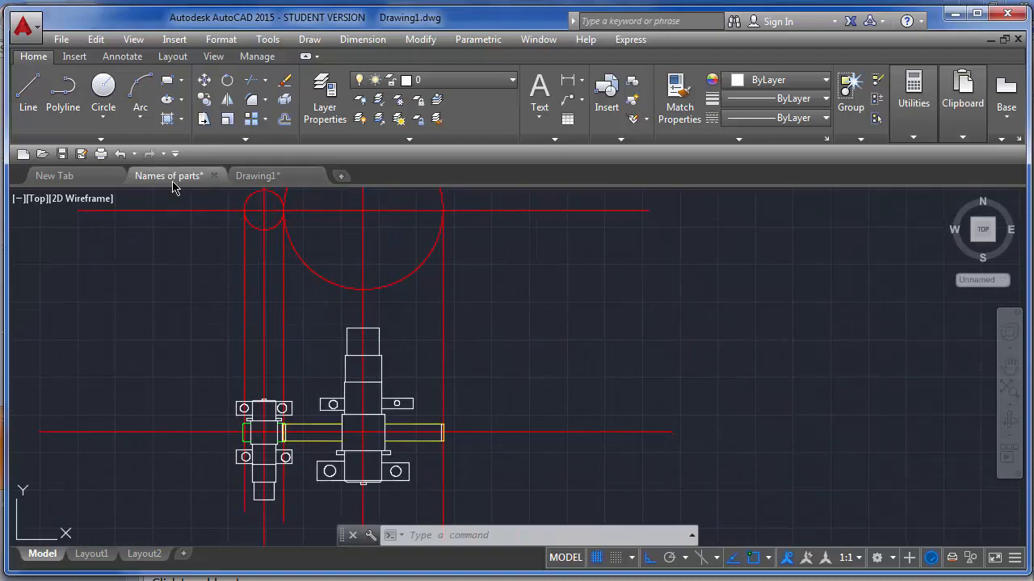
Examine the finished reducer's sectional plan view, including the low-speed shaft, bearings, end covers, large gear and surrounding housing.
scroll(367, 396, down, 5)
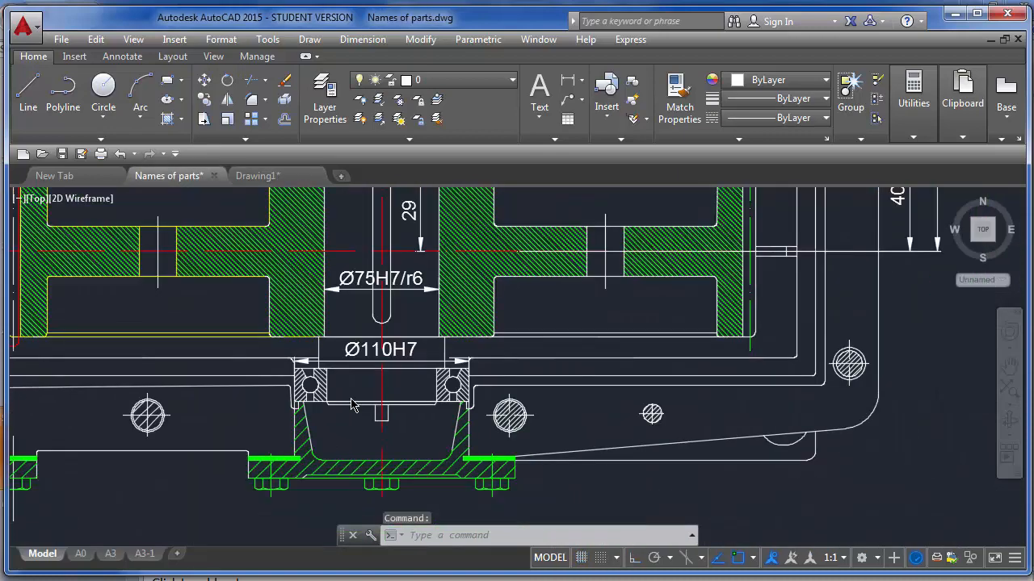
scroll(509, 484, down, 2)
scroll(382, 312, up, 4)
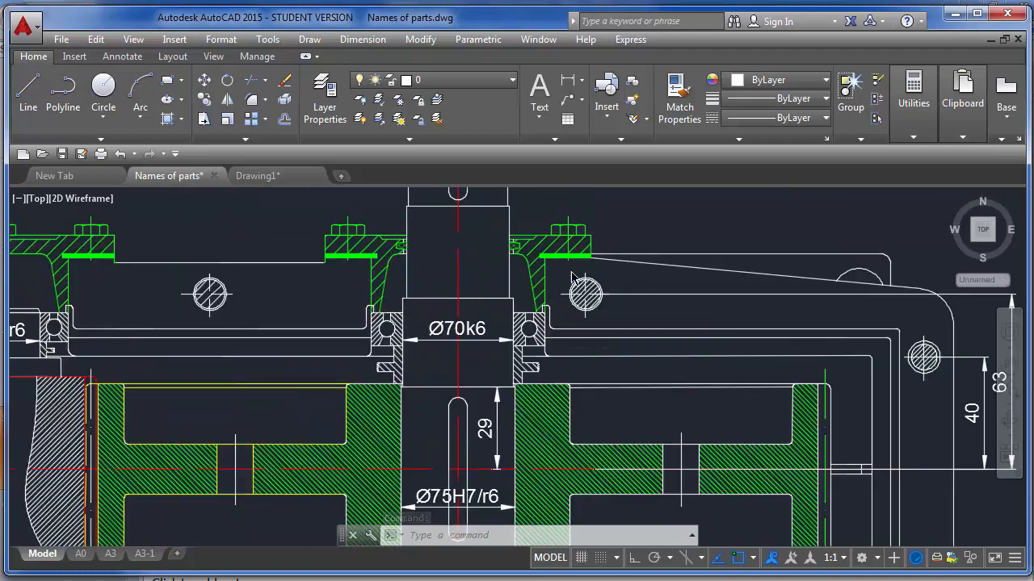
scroll(565, 279, down, 4)
scroll(538, 279, up, 4)
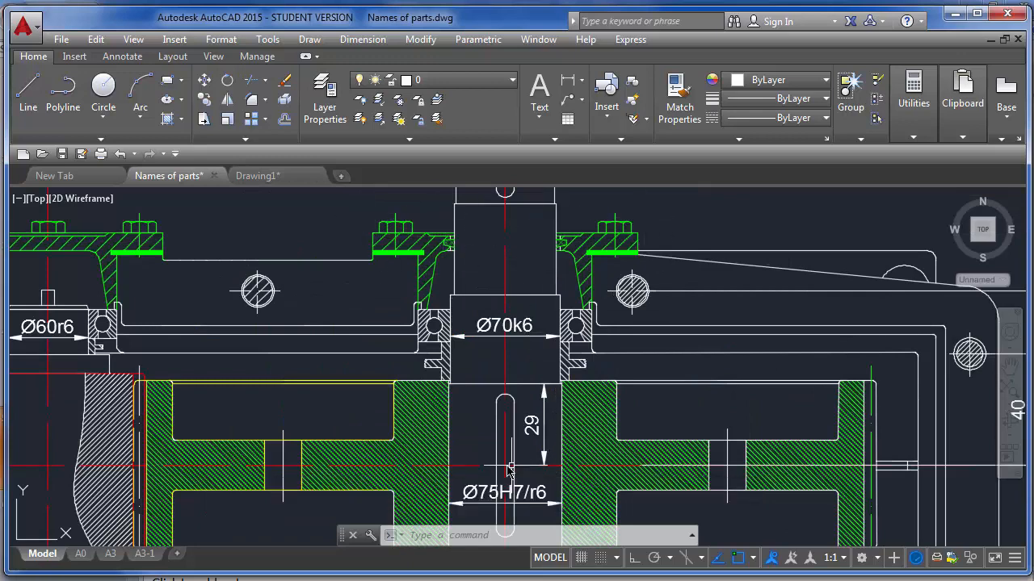
scroll(494, 359, down, 2)
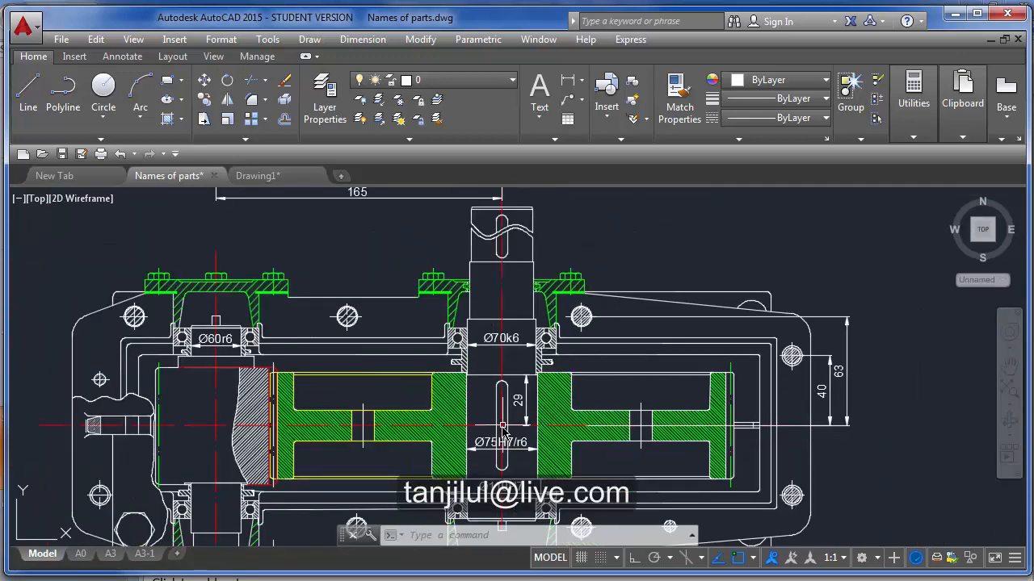
scroll(496, 431, down, 2)
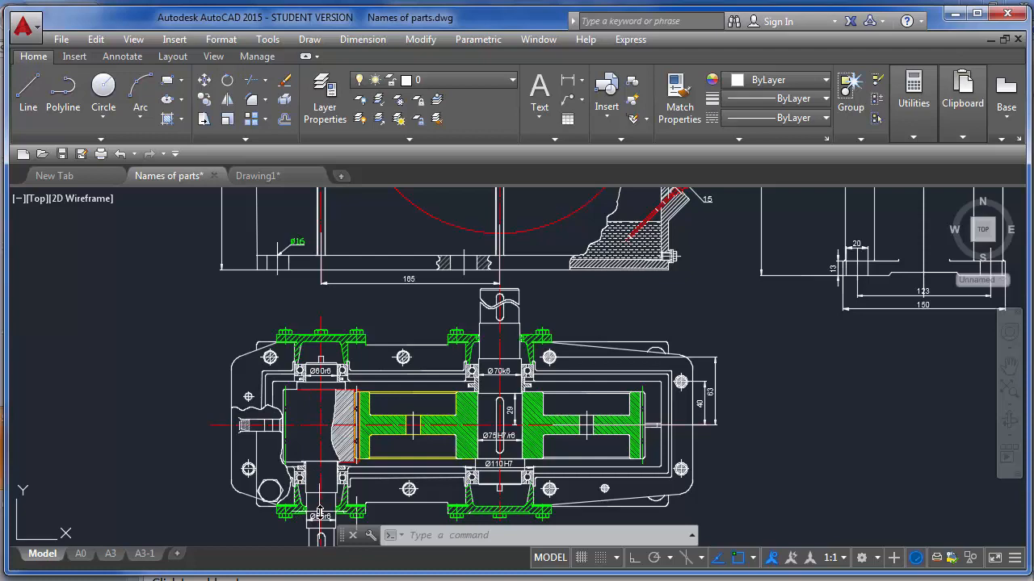
scroll(306, 501, down, 2)
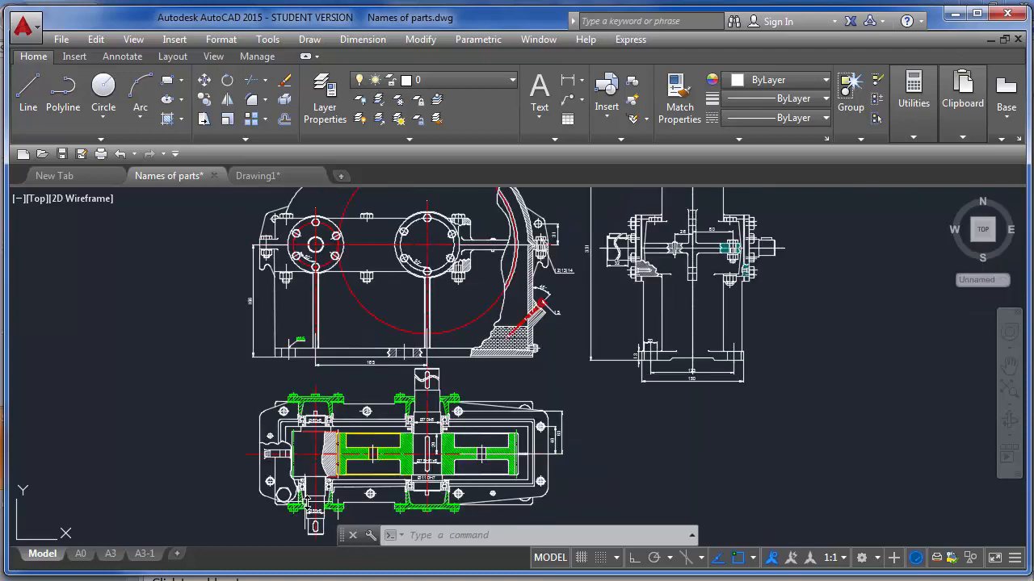
Examine the reducer's front view, covering the bearing covers, bolts, inspection cover and housing wall, and how it aligns with the plan view.
scroll(330, 301, up, 5)
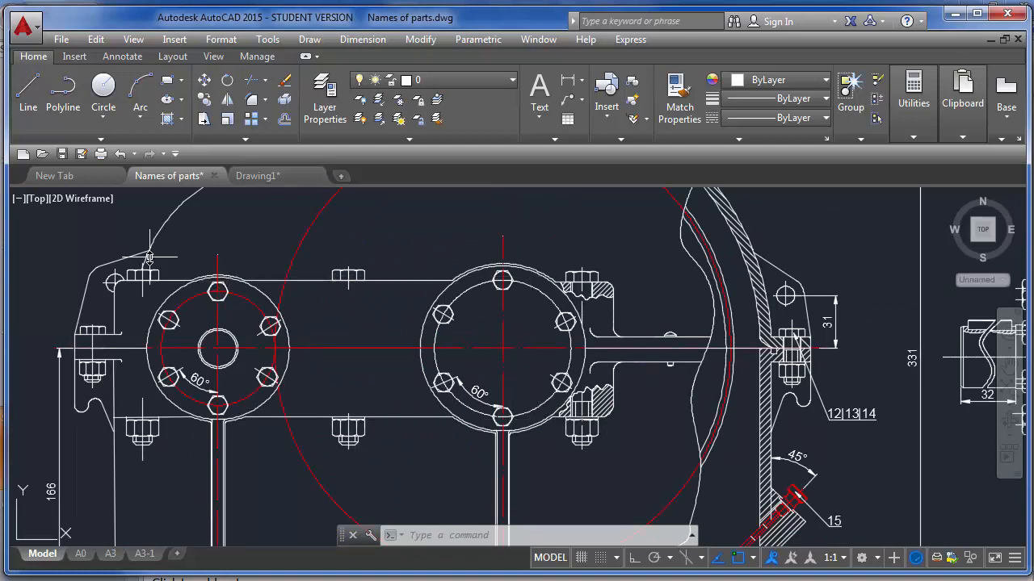
scroll(189, 411, down, 2)
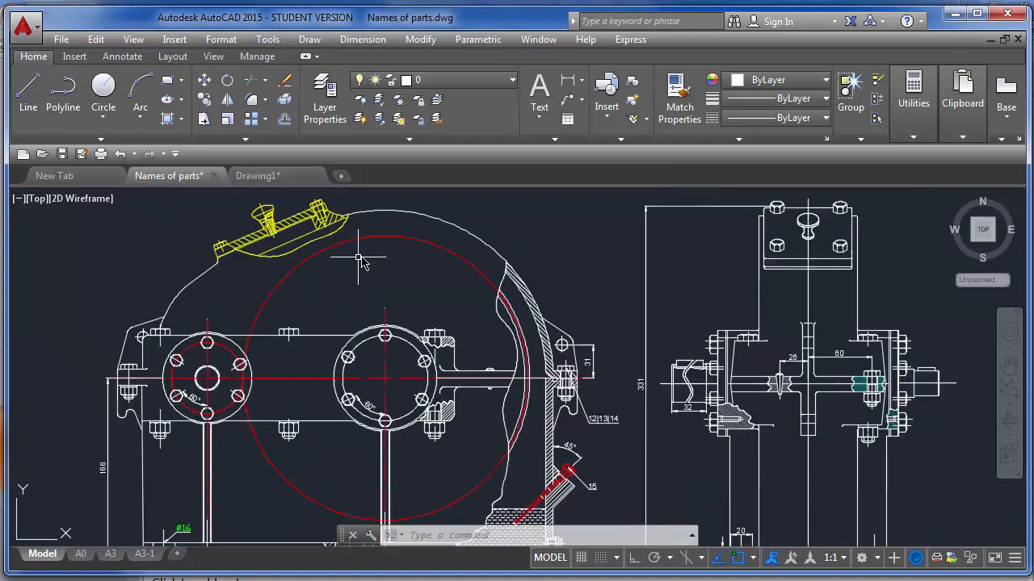
scroll(546, 312, up, 4)
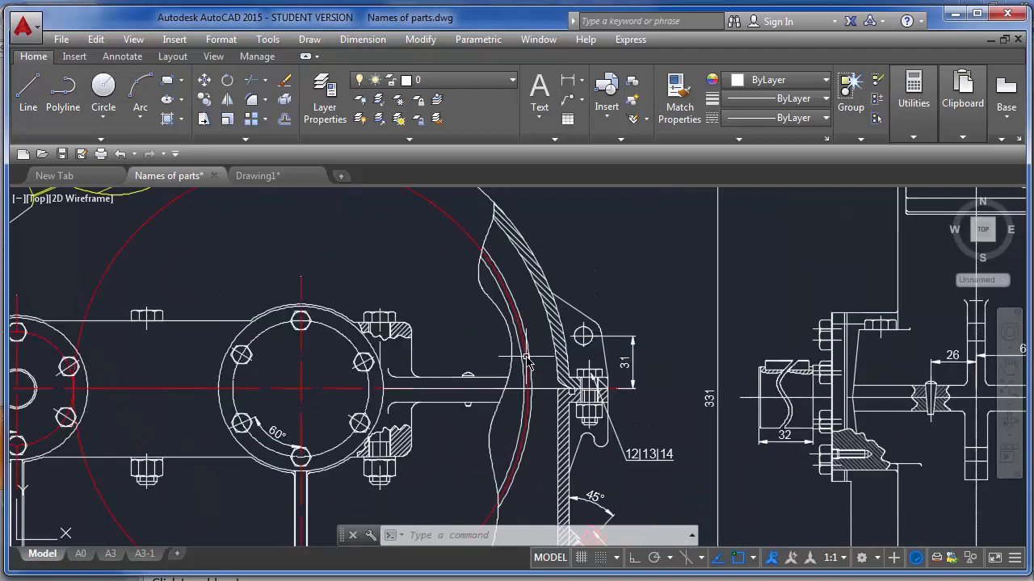
scroll(554, 269, down, 4)
scroll(632, 300, down, 2)
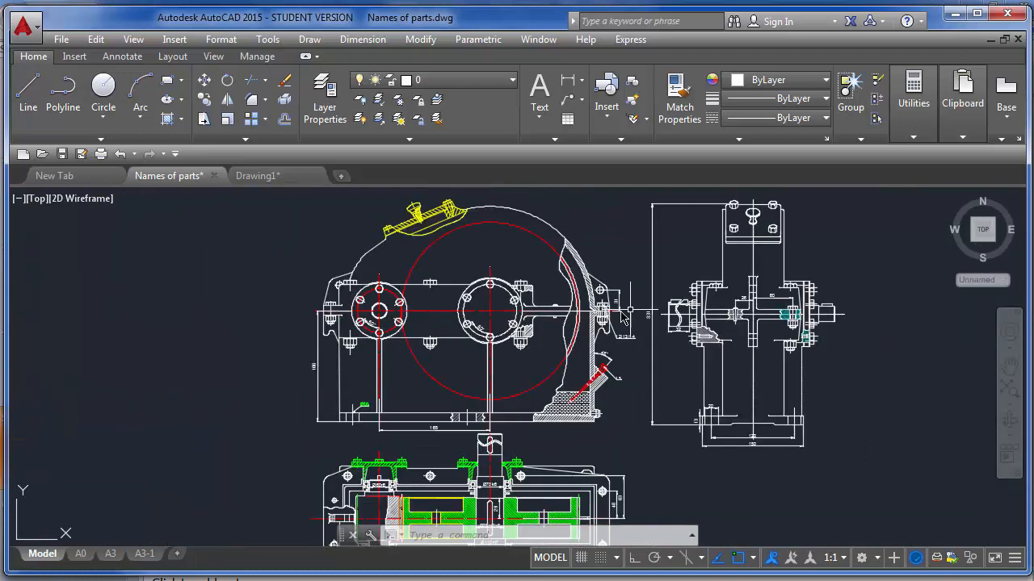
middle_drag(406, 309, 396, 252)
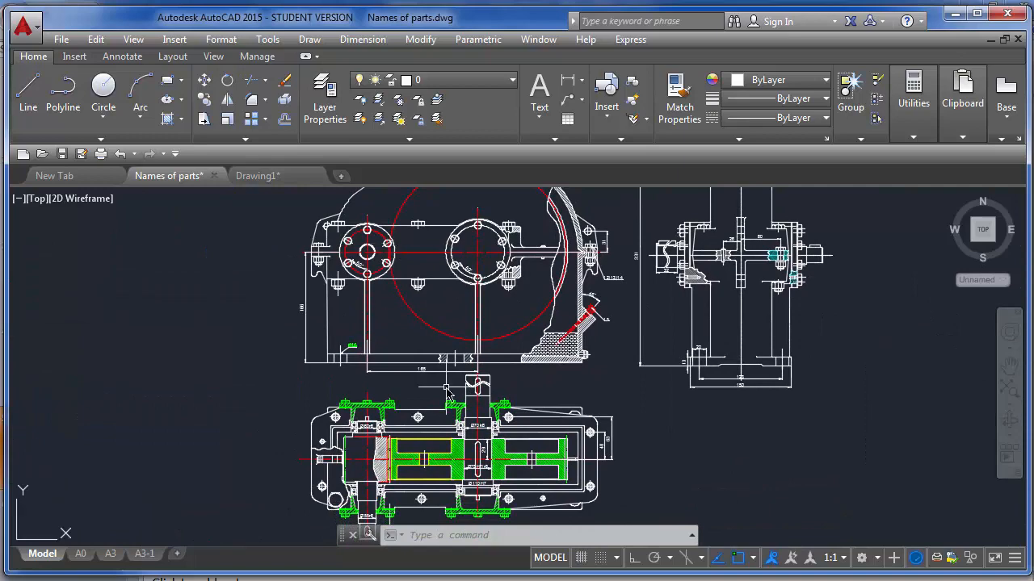
scroll(457, 387, up, 4)
Return to Drawing1 and review the layout of both shafts, the gears and their pitch circles.
click(275, 178)
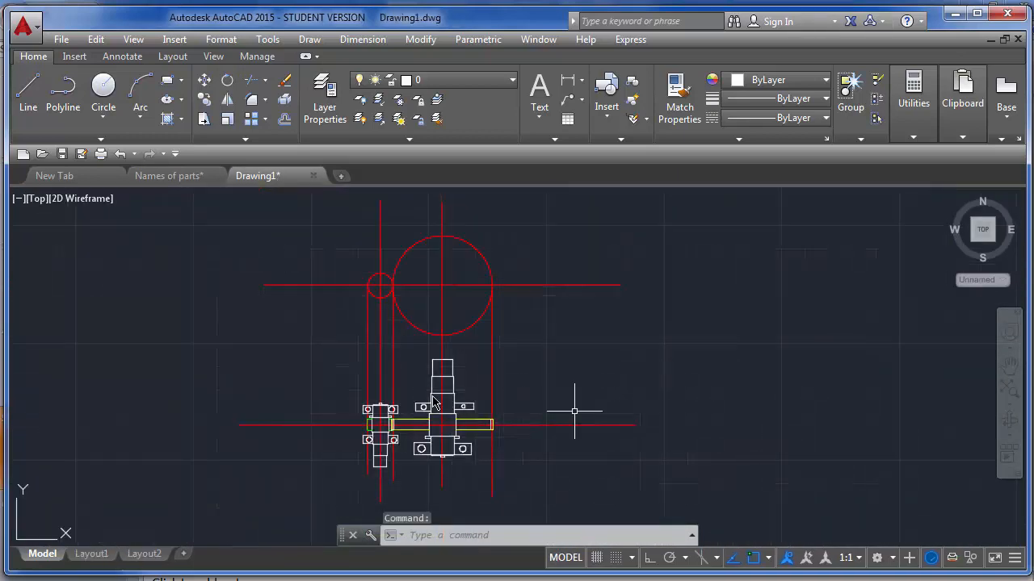
scroll(434, 399, up, 2)
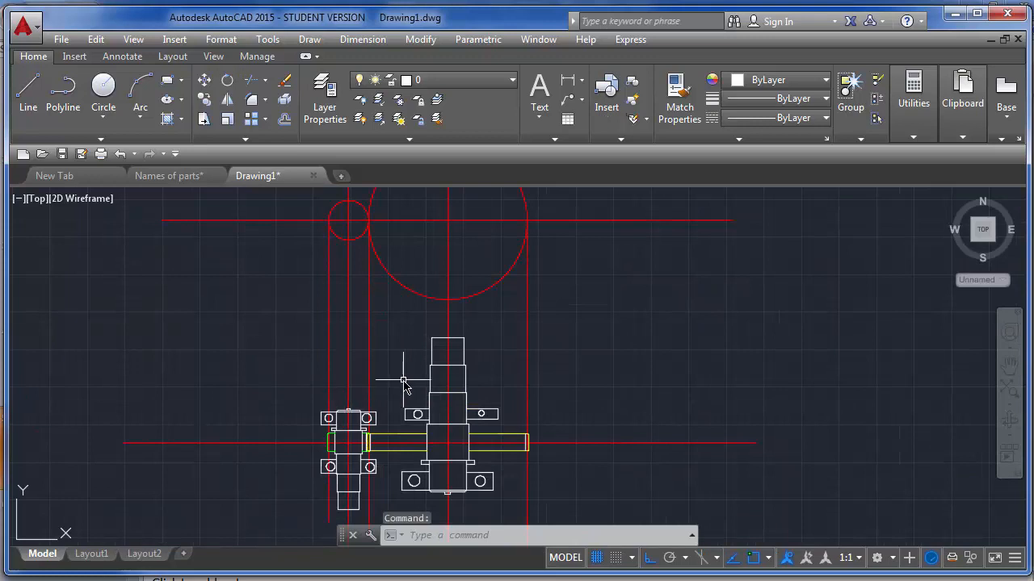
scroll(404, 381, down, 2)
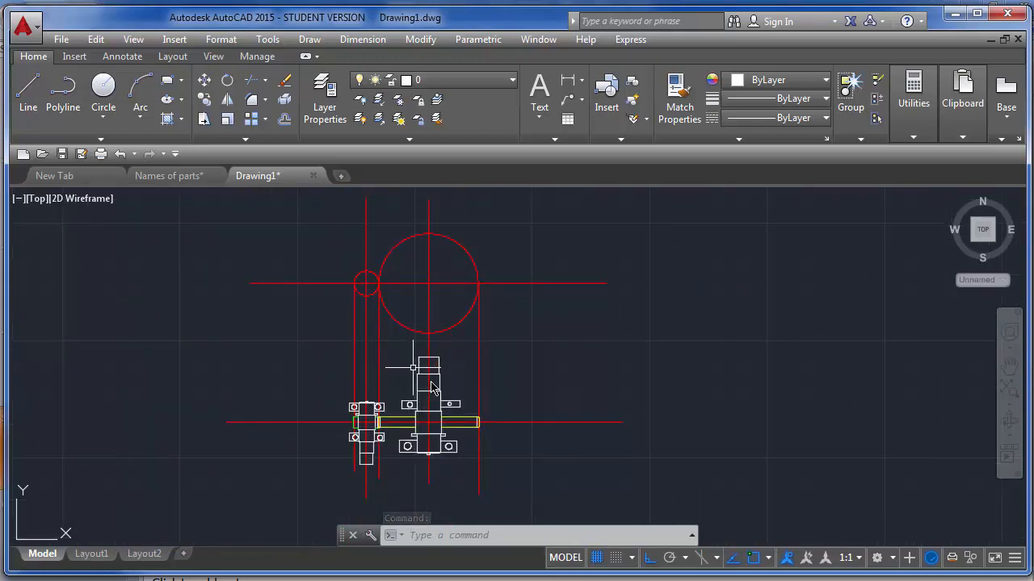